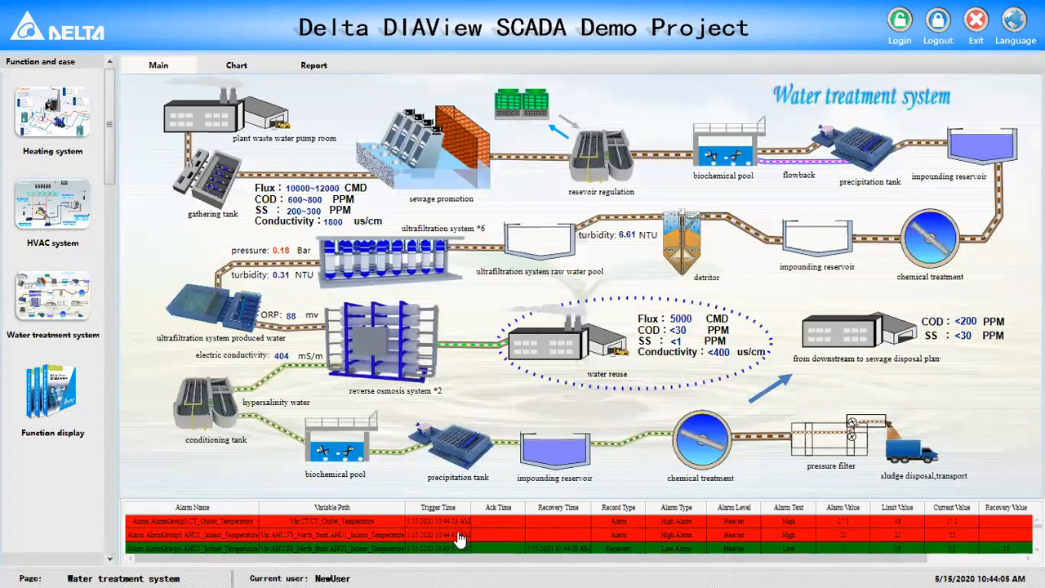
Open the water treatment system's report page and view the StartTime calendar.
click(419, 521)
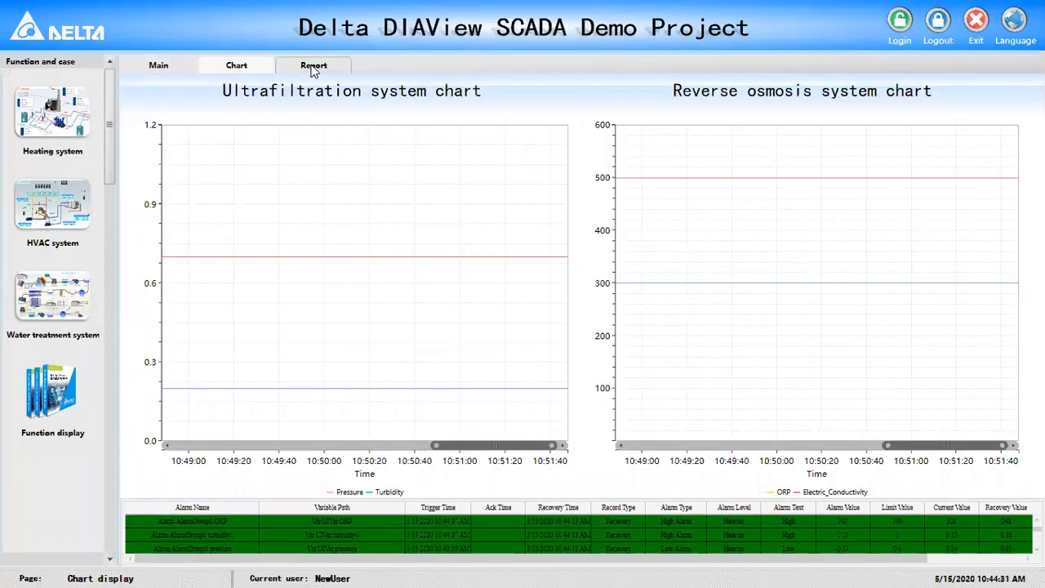
click(312, 69)
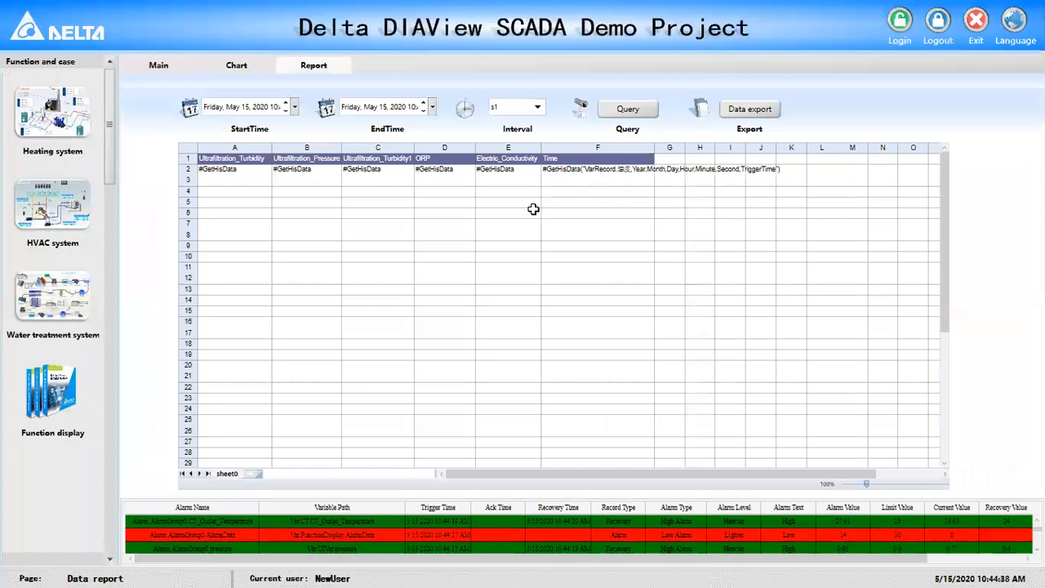
click(295, 107)
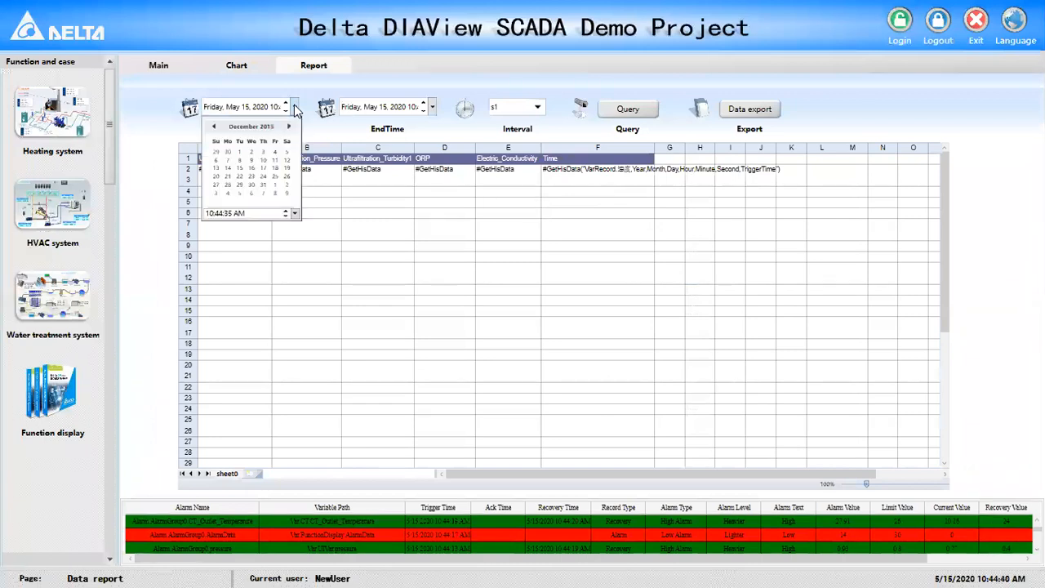
click(297, 104)
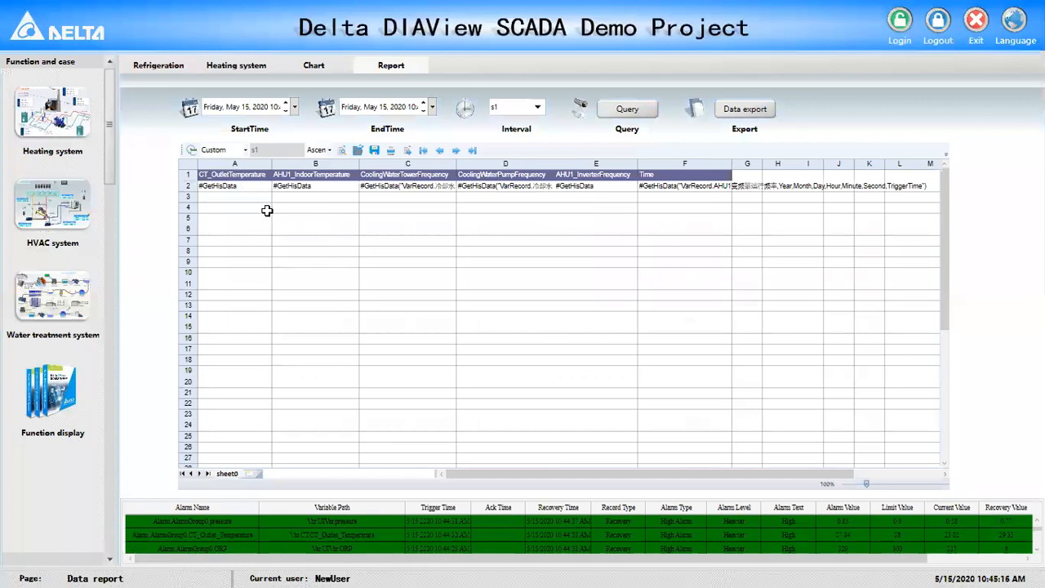
Set the HVAC report's query period to NearestOneHour and view the sampling interval options, keeping s1.
click(245, 152)
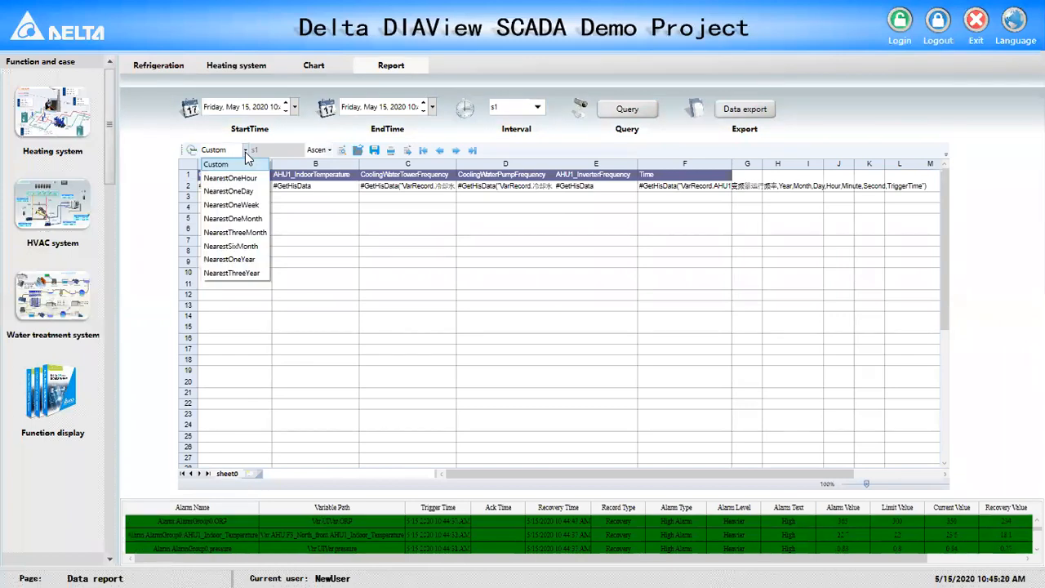
click(247, 150)
click(247, 150)
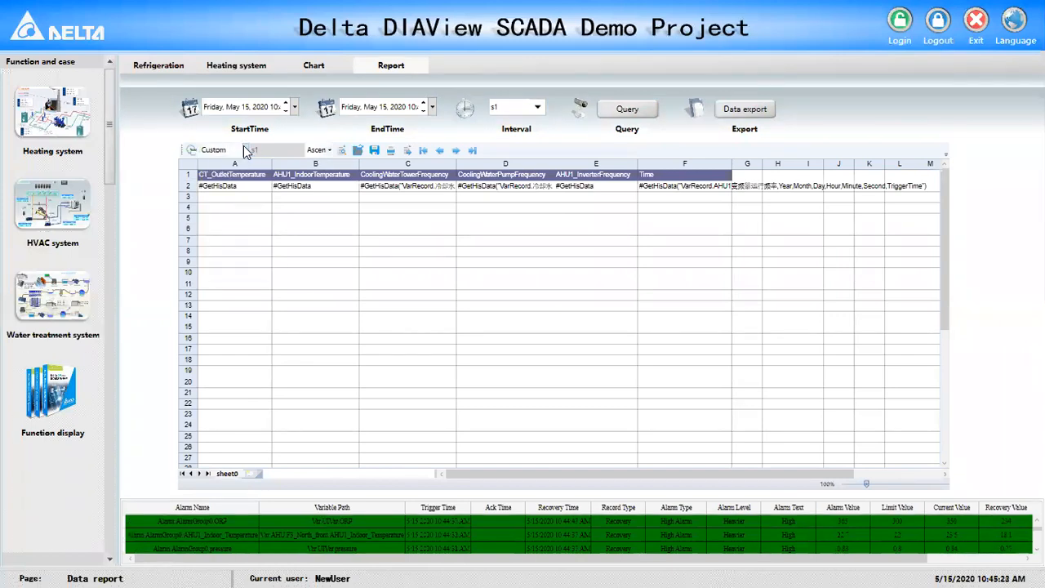
click(232, 177)
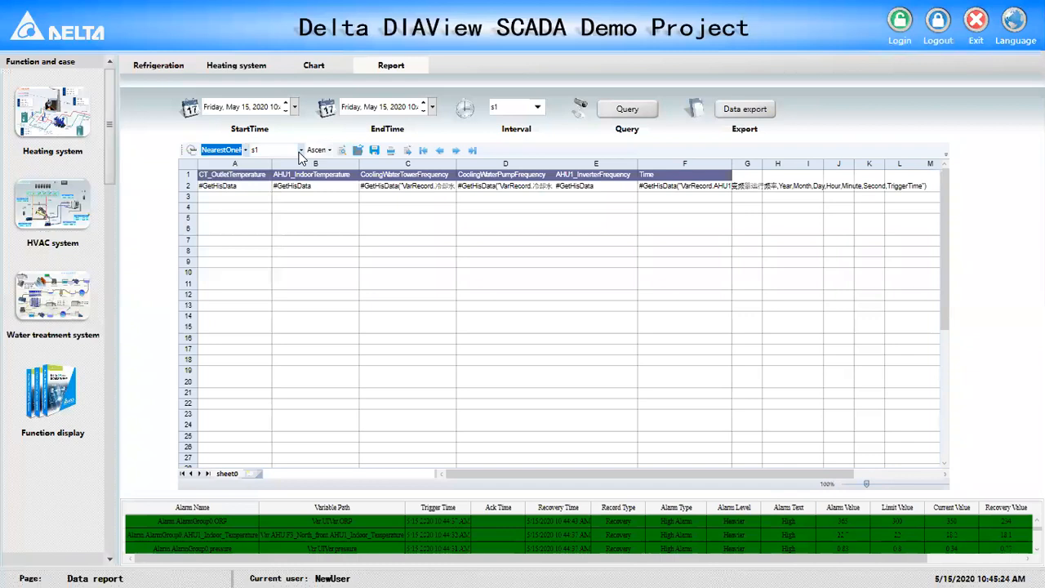
click(301, 152)
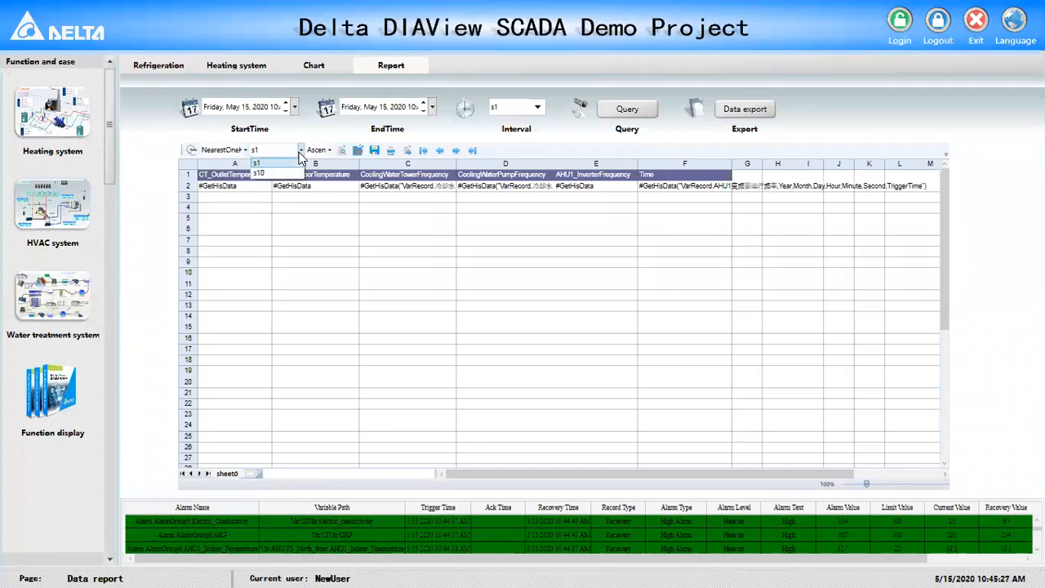
click(300, 153)
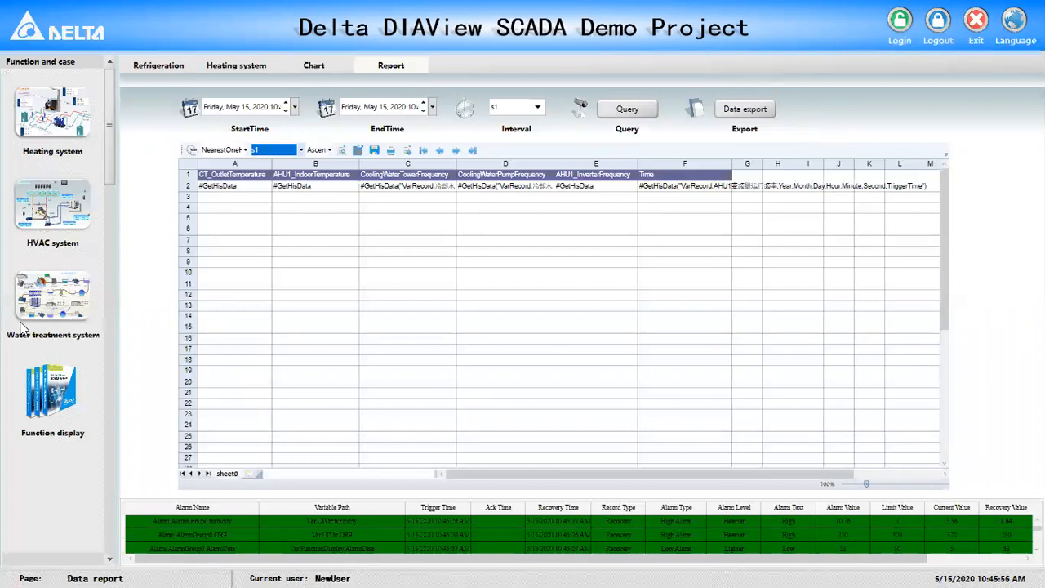
Open the Function display case and browse its Variable and Script function pages.
click(40, 393)
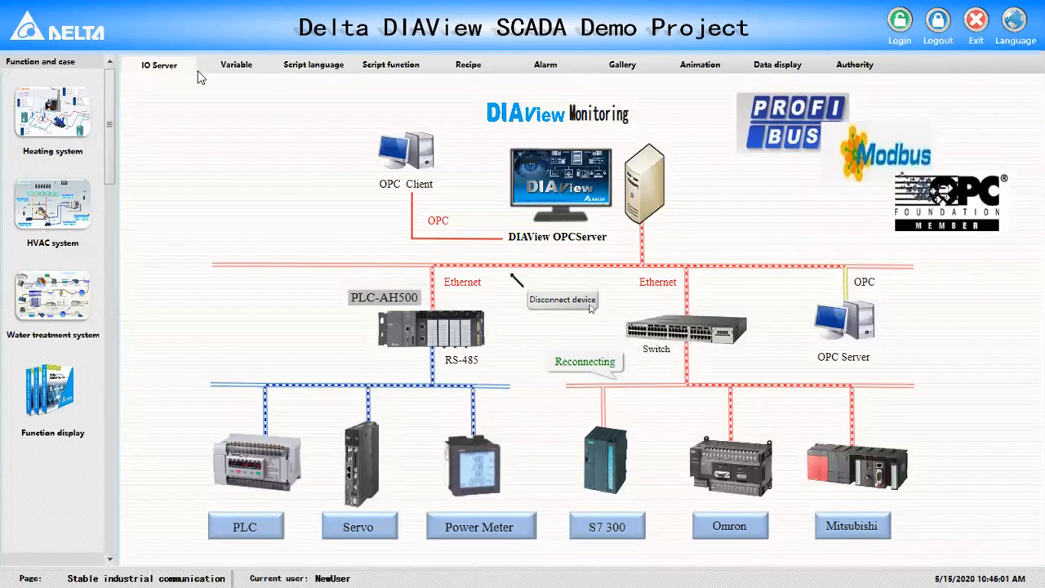
click(243, 70)
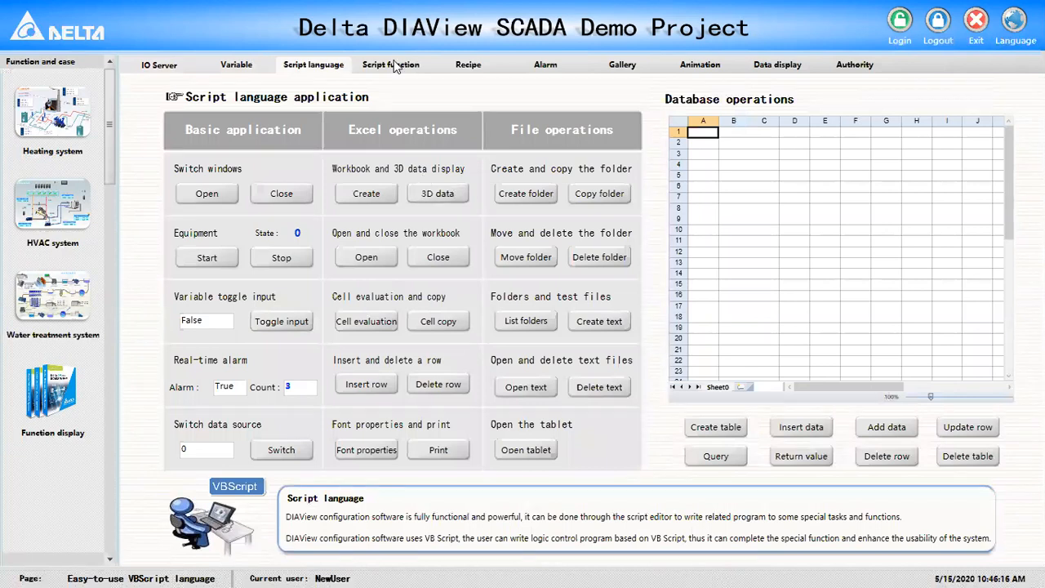
click(393, 65)
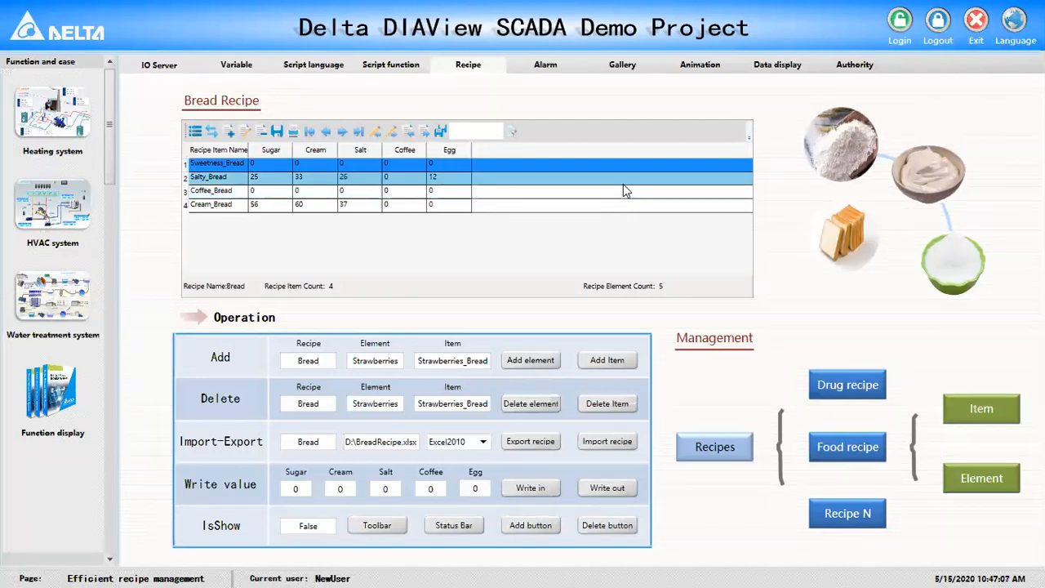
Exit the running demo project and return to the development environment's start page.
click(977, 21)
click(490, 346)
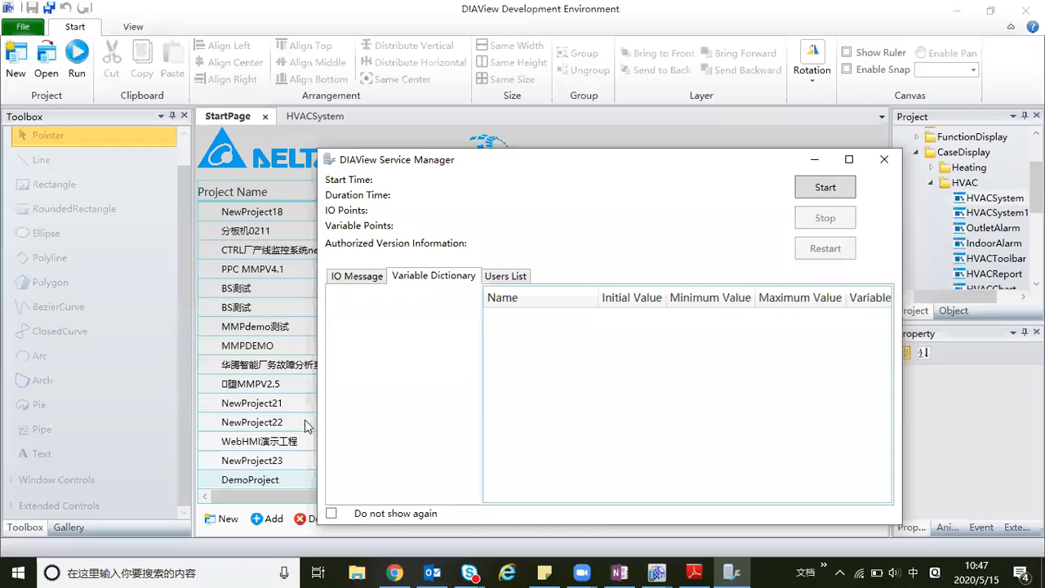
click(306, 404)
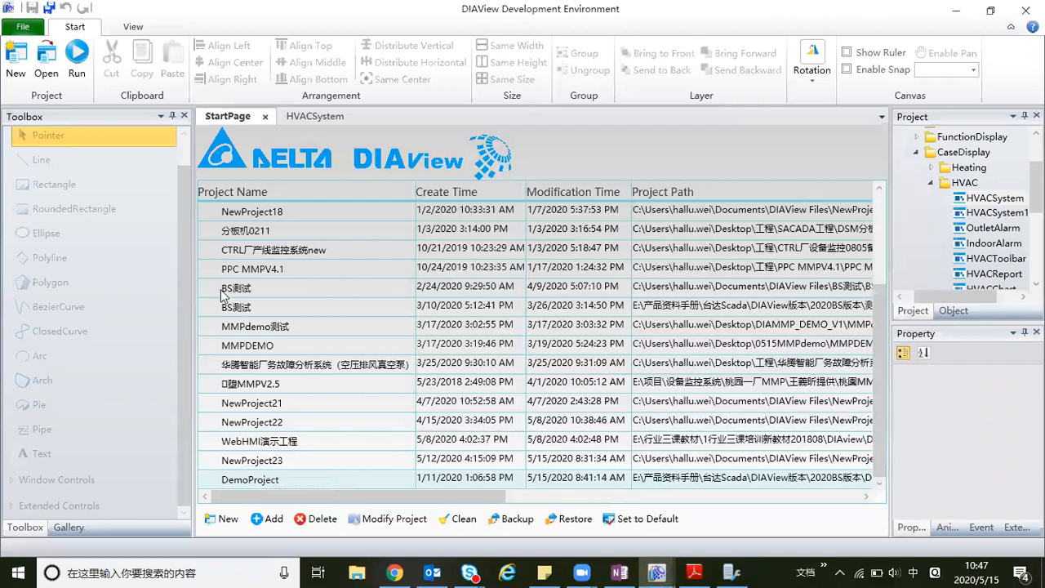
Create a new project and look through the items in its project tree.
click(15, 61)
click(554, 365)
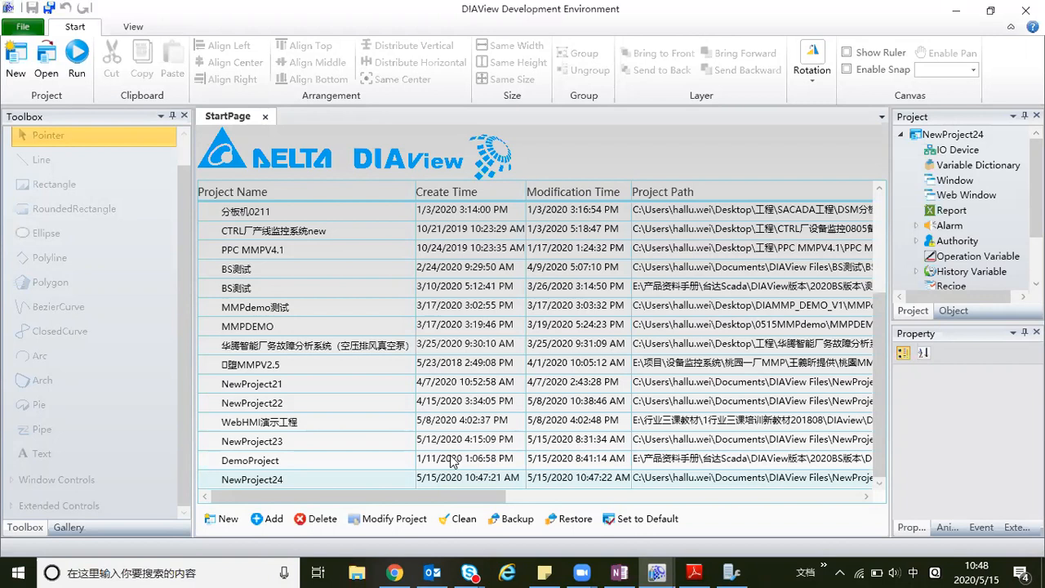
scroll(969, 247, down, 2)
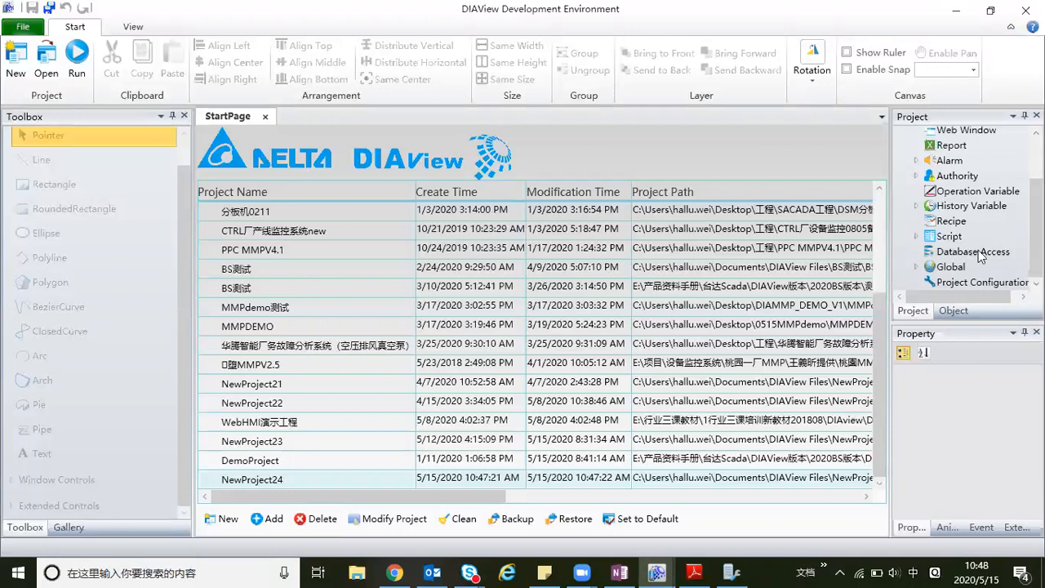
scroll(980, 257, up, 2)
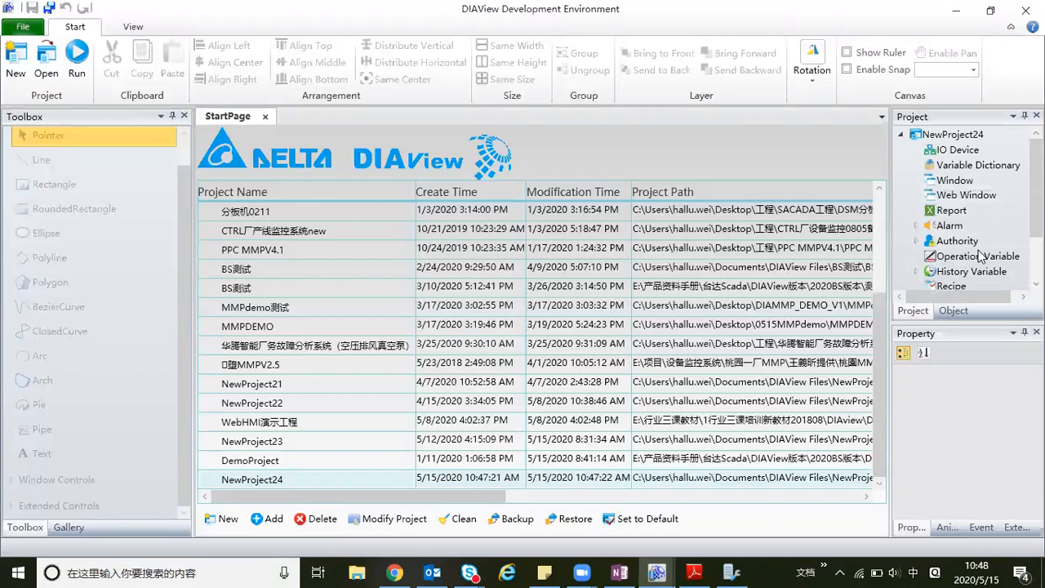
Create a new variable group in the Variable Dictionary and add five analog variables to it.
click(961, 168)
right_click(957, 168)
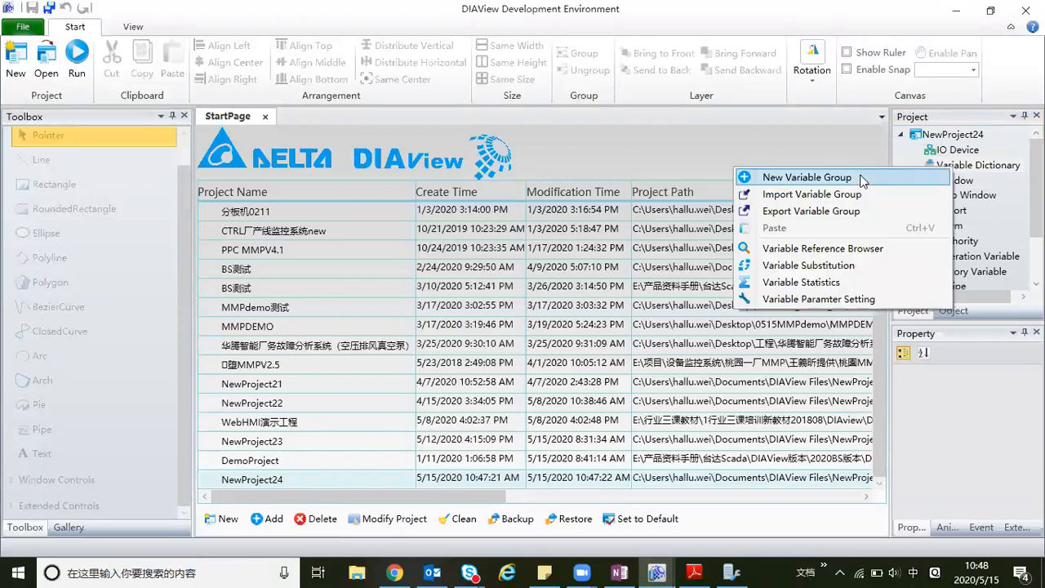
click(863, 179)
click(230, 138)
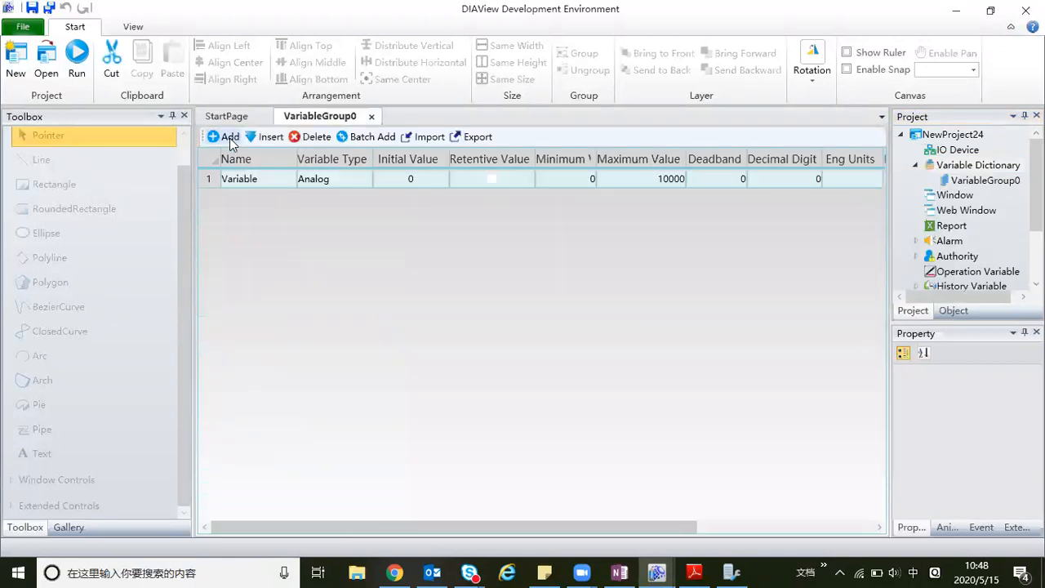
click(229, 138)
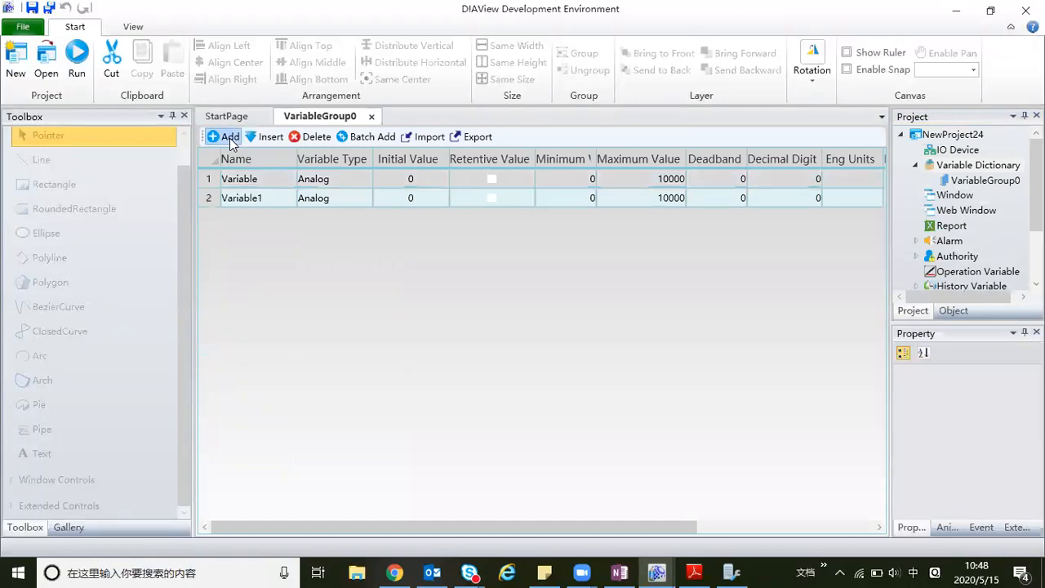
double_click(230, 138)
click(229, 138)
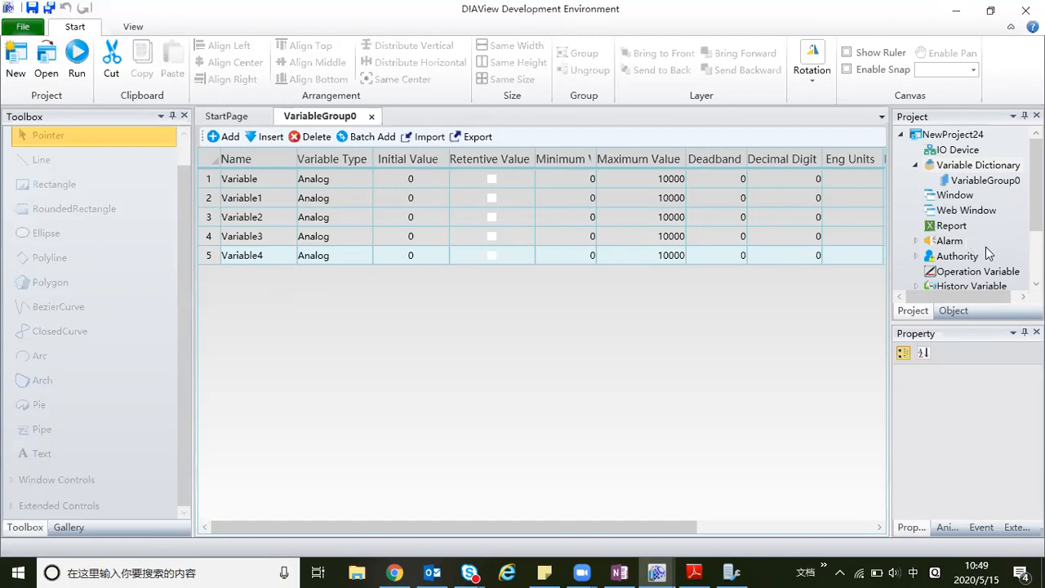
Examine the Record Variable and Historical Group entries under History Variable, including the database types in Record Variable's database configuration.
scroll(987, 249, down, 5)
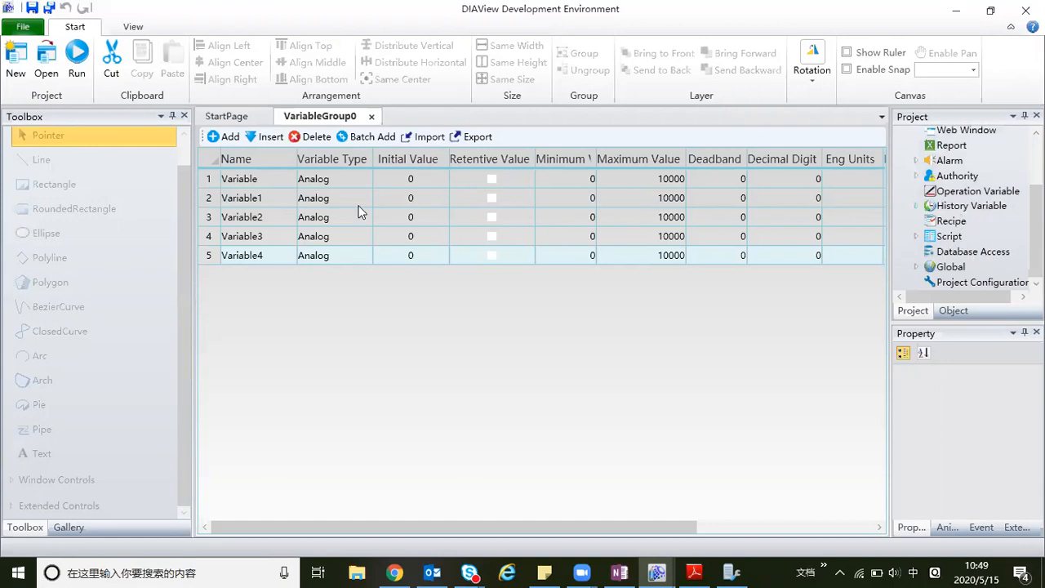
click(915, 206)
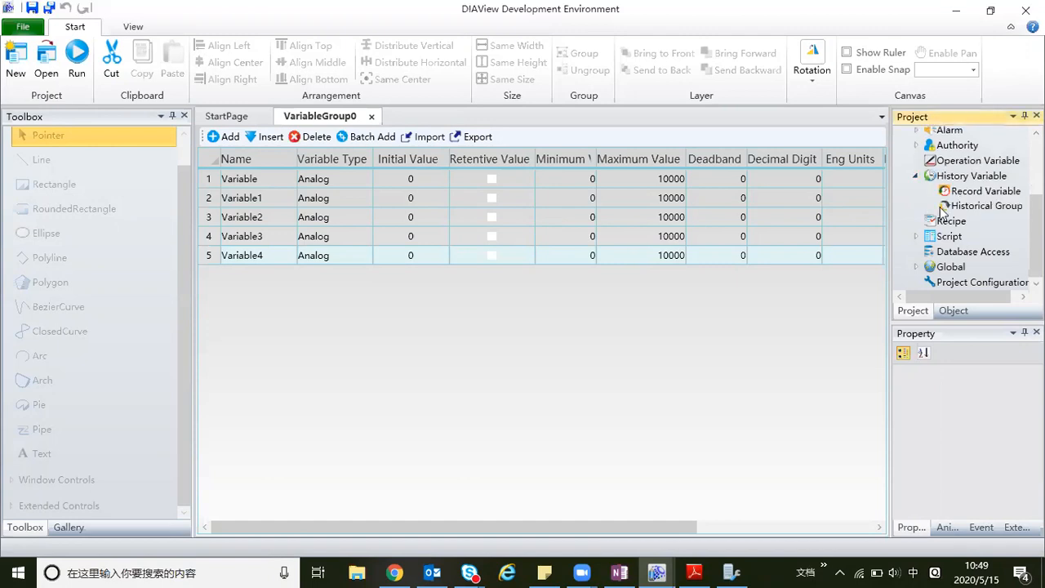
click(993, 195)
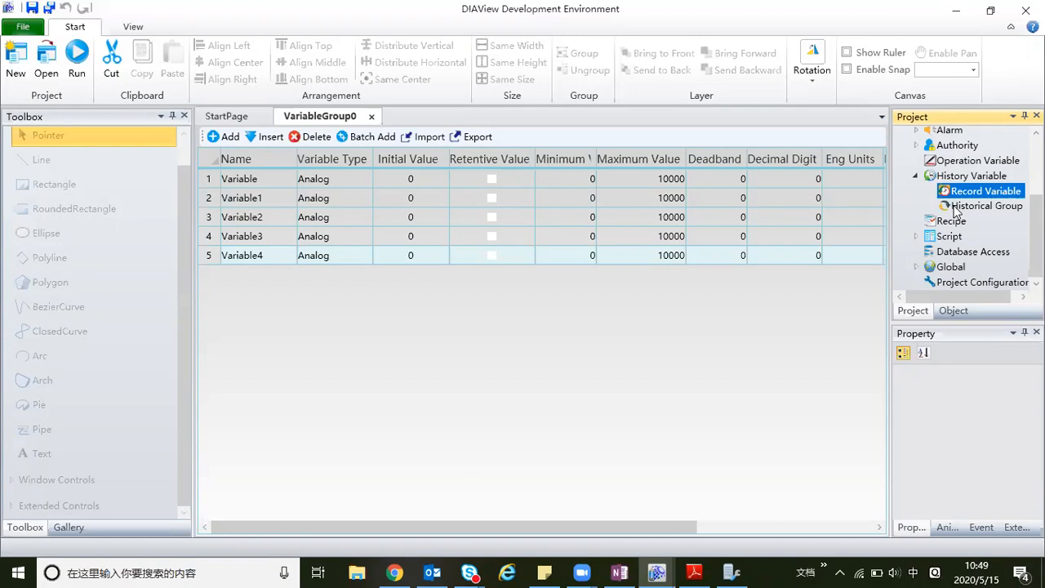
click(1003, 206)
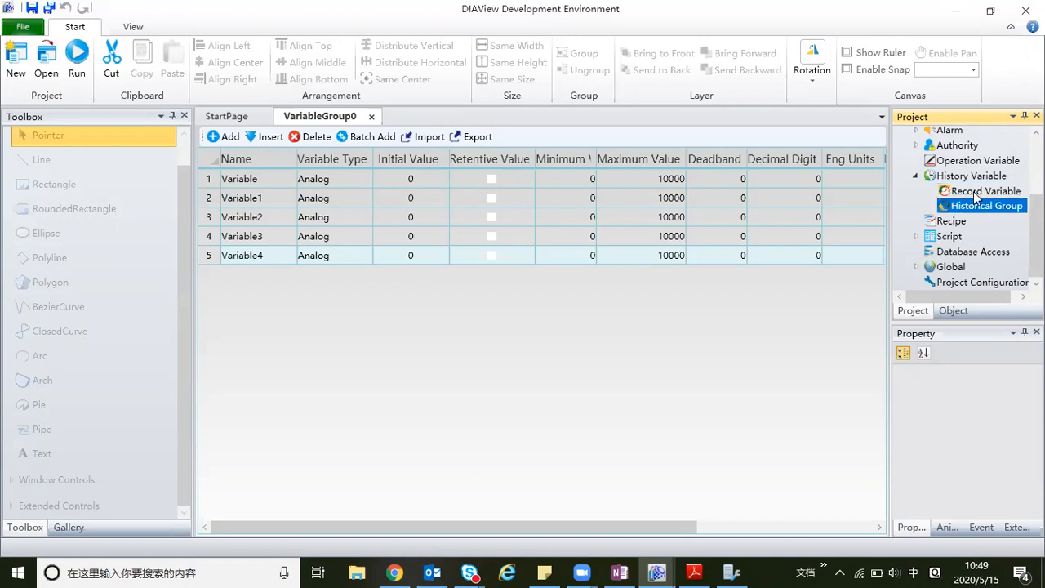
click(961, 195)
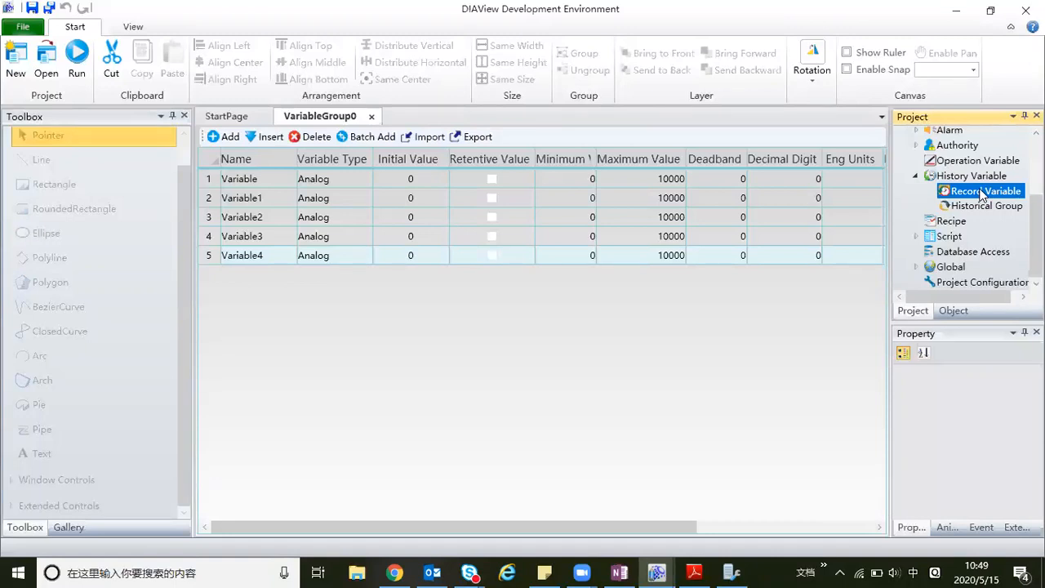
right_click(983, 193)
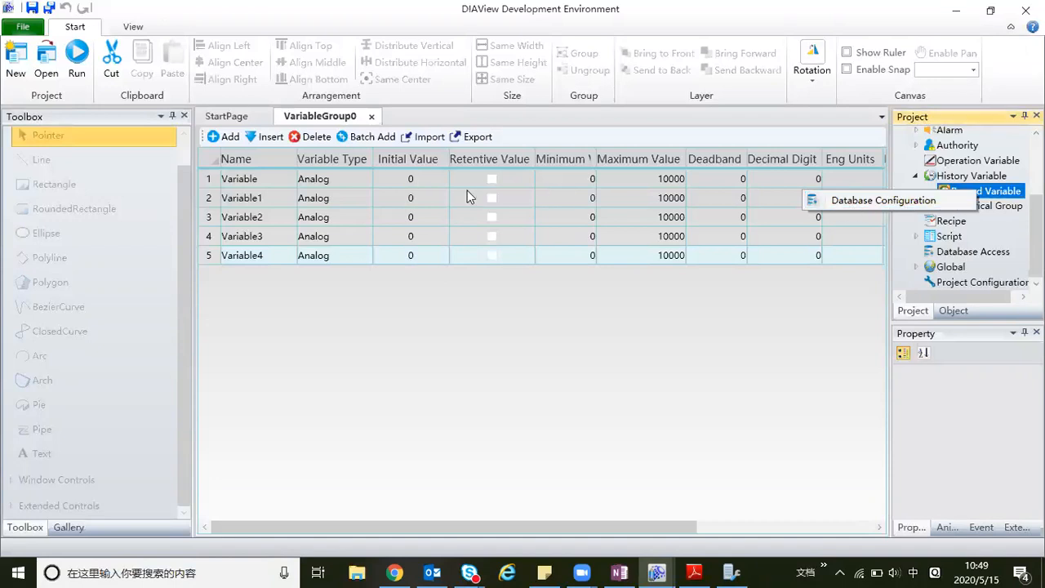
click(504, 189)
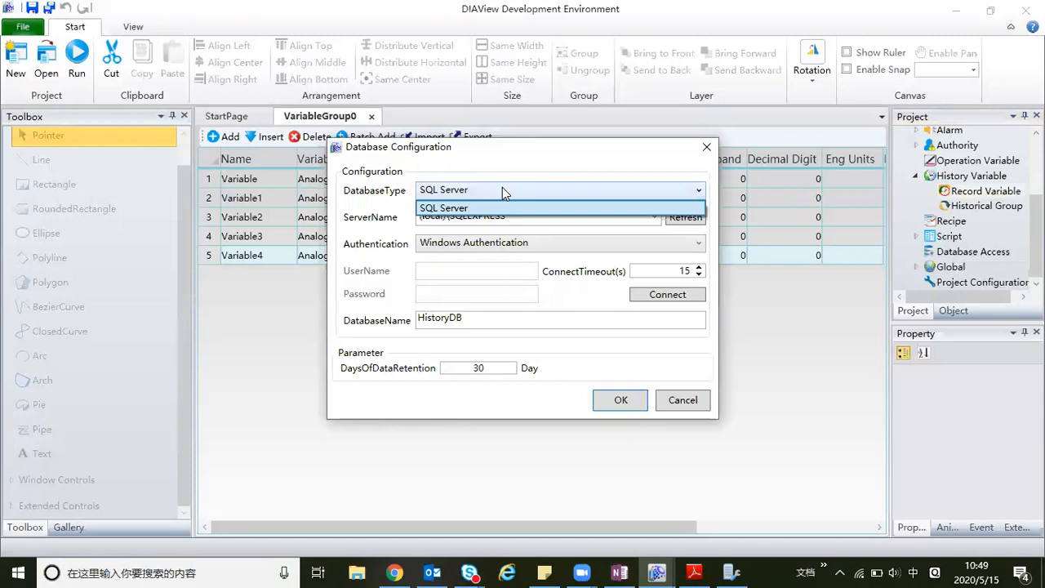
click(473, 191)
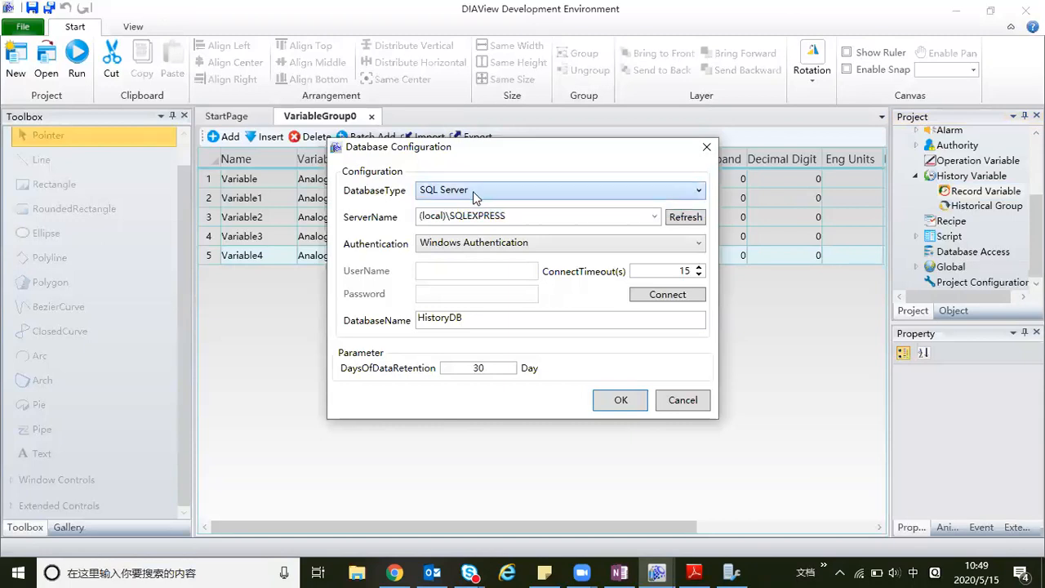
click(707, 148)
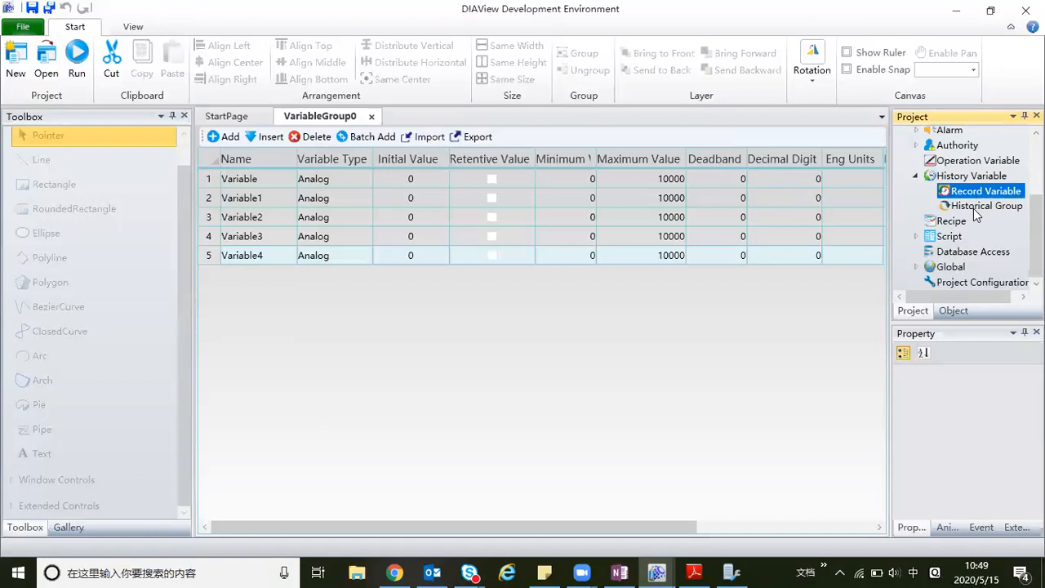
Create a new history variable group under Historical Group.
click(966, 208)
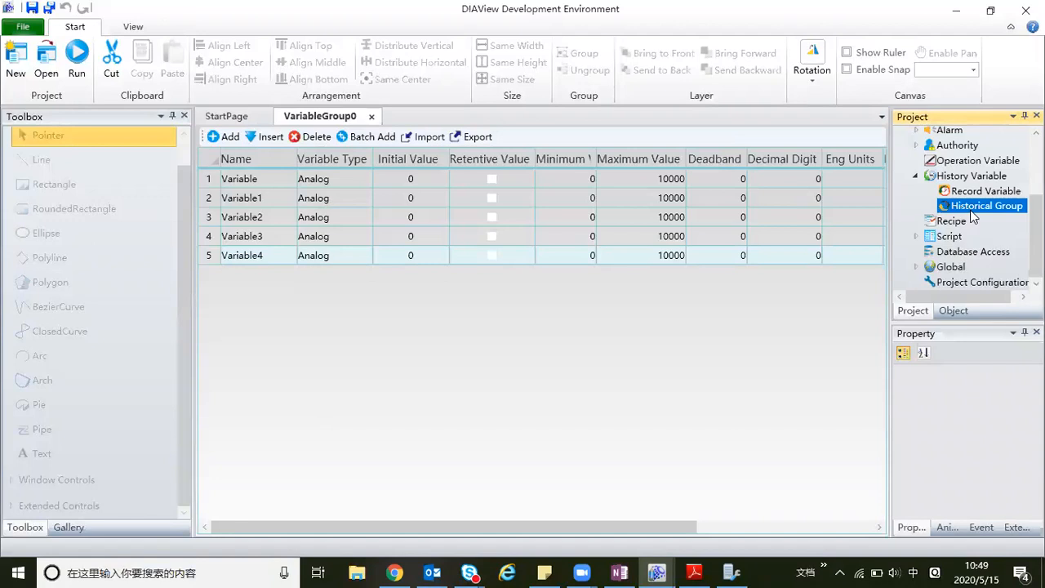
right_click(986, 205)
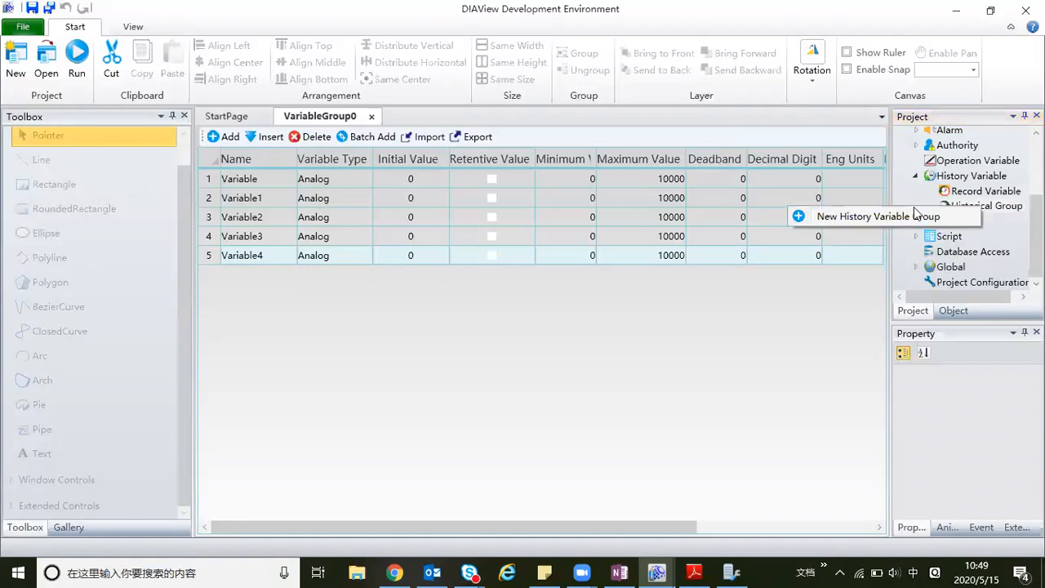
click(903, 217)
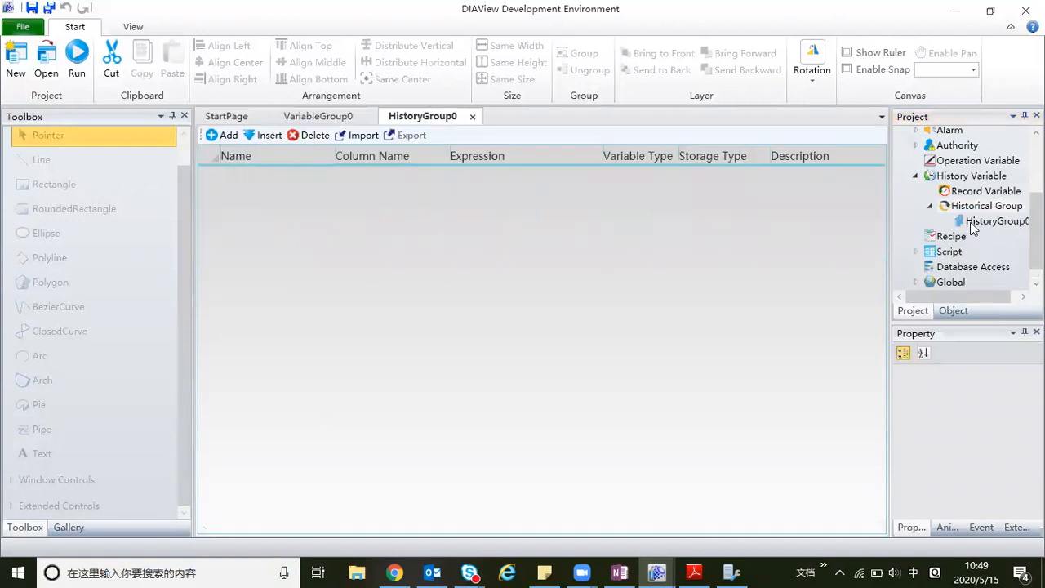
Examine the database types offered in the database configuration of HistoryGroup0, leaving its settings as they are.
click(975, 222)
right_click(972, 222)
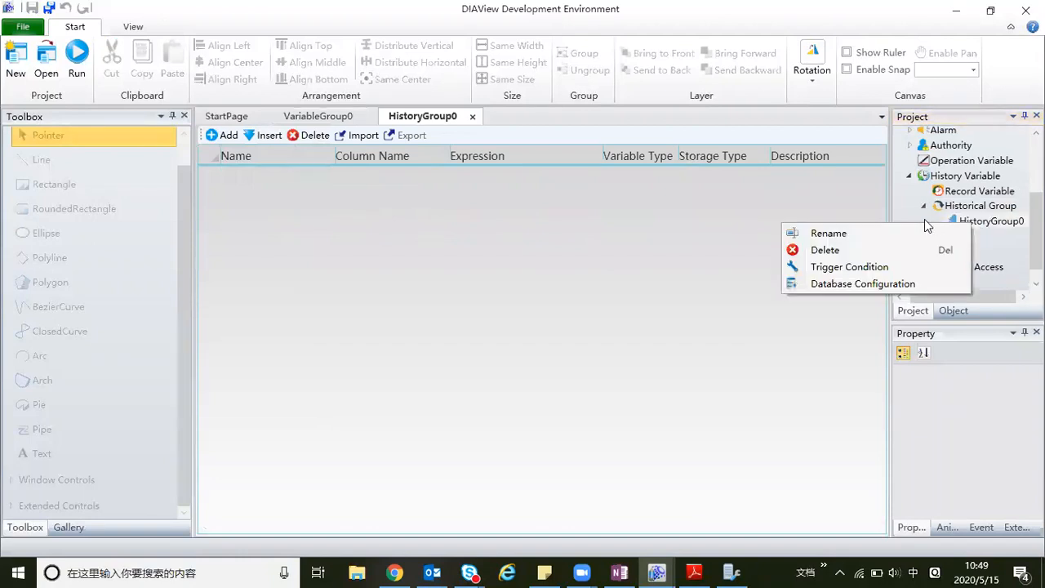
click(841, 284)
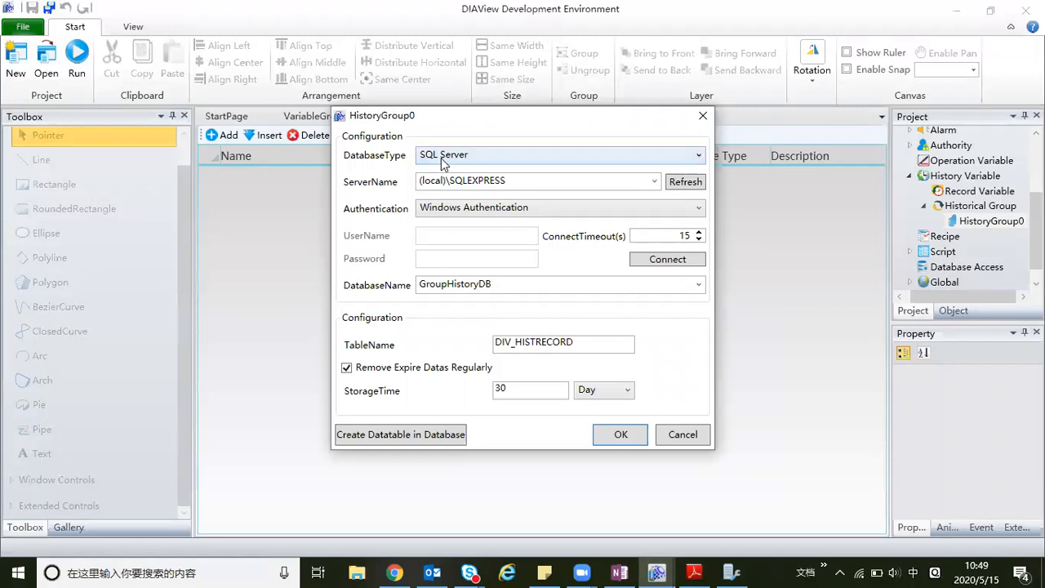
click(520, 156)
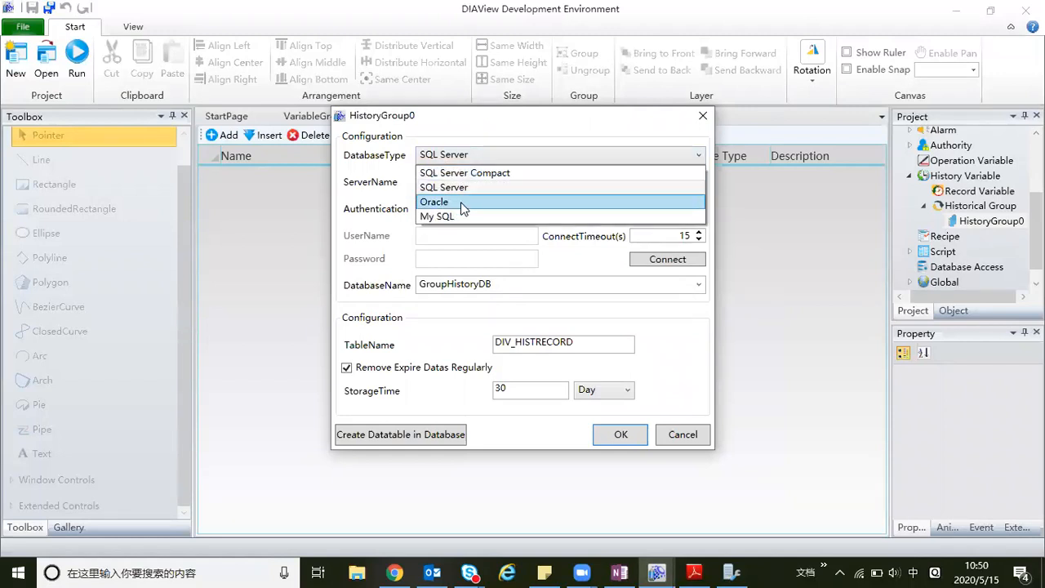
click(471, 158)
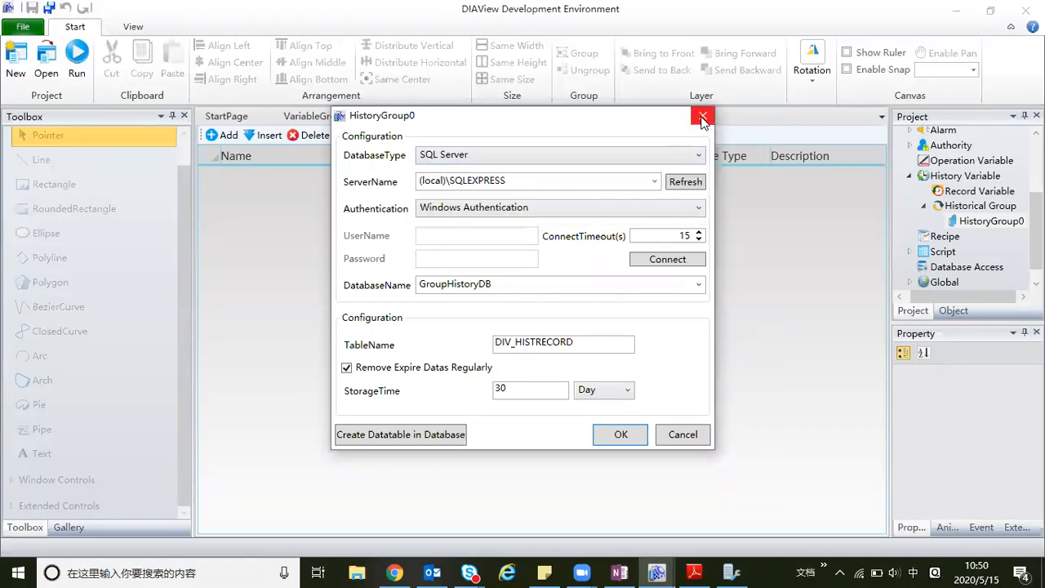
click(702, 119)
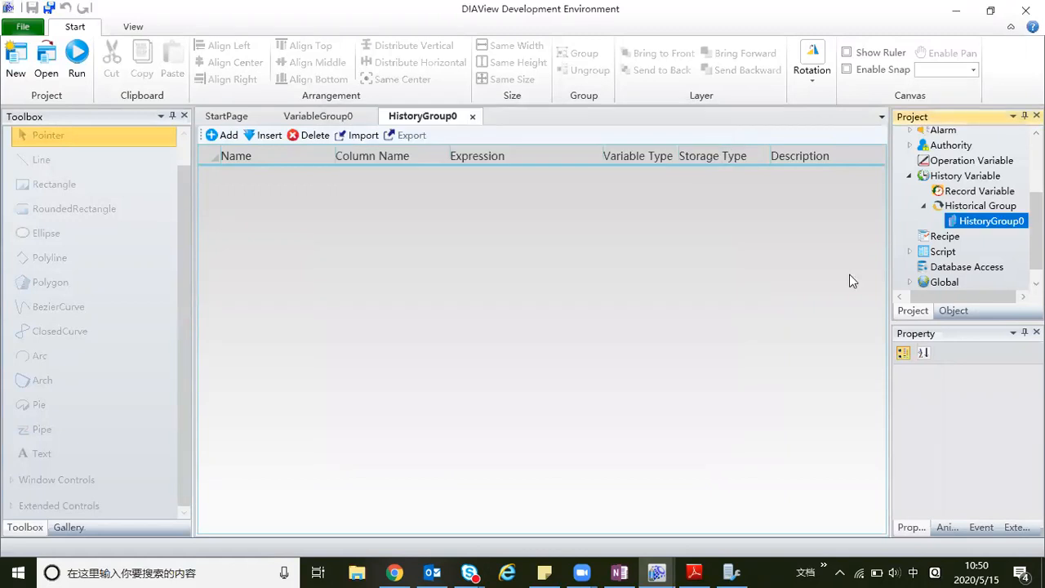
right_click(960, 207)
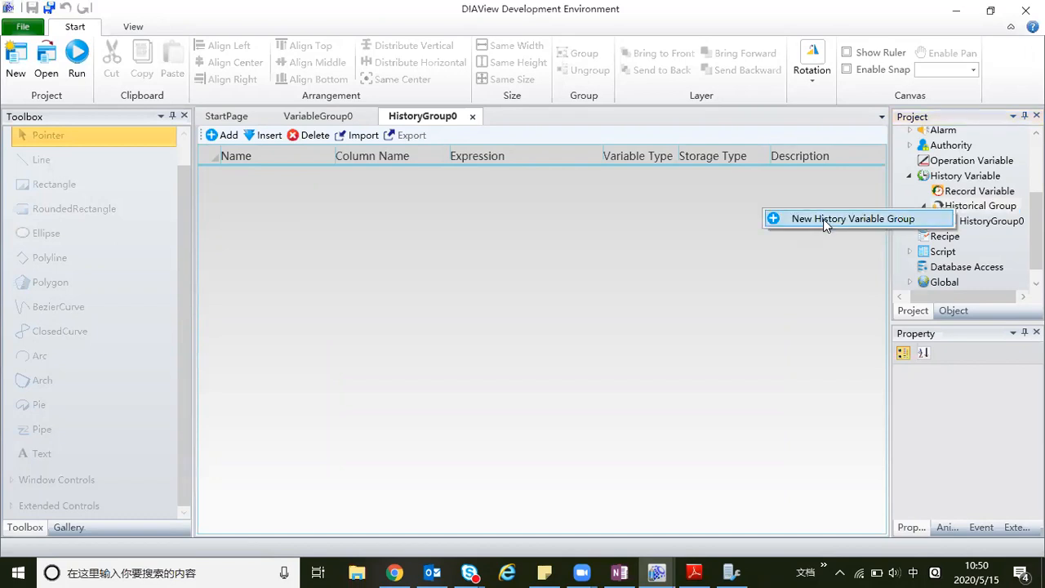
click(981, 223)
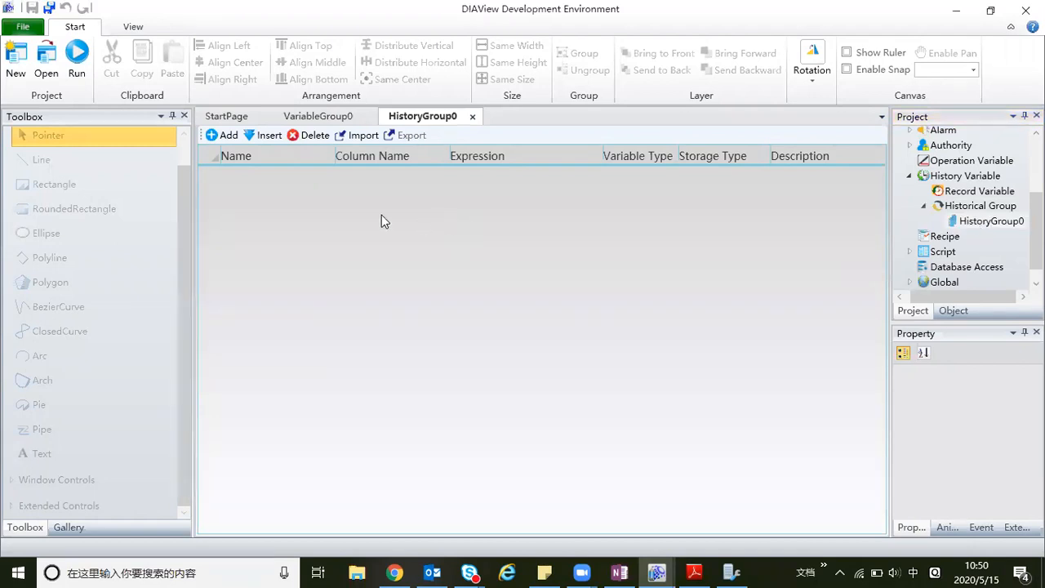
Add two record variables to HistoryGroup0 and set the first one's expression to Var.VariableGroup0.Variable1.
click(224, 135)
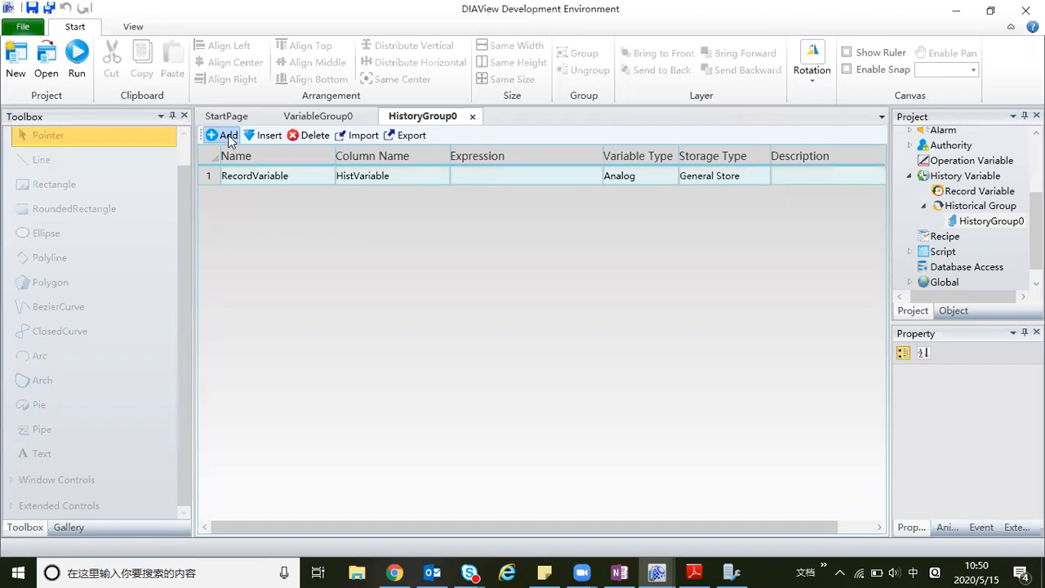
click(227, 135)
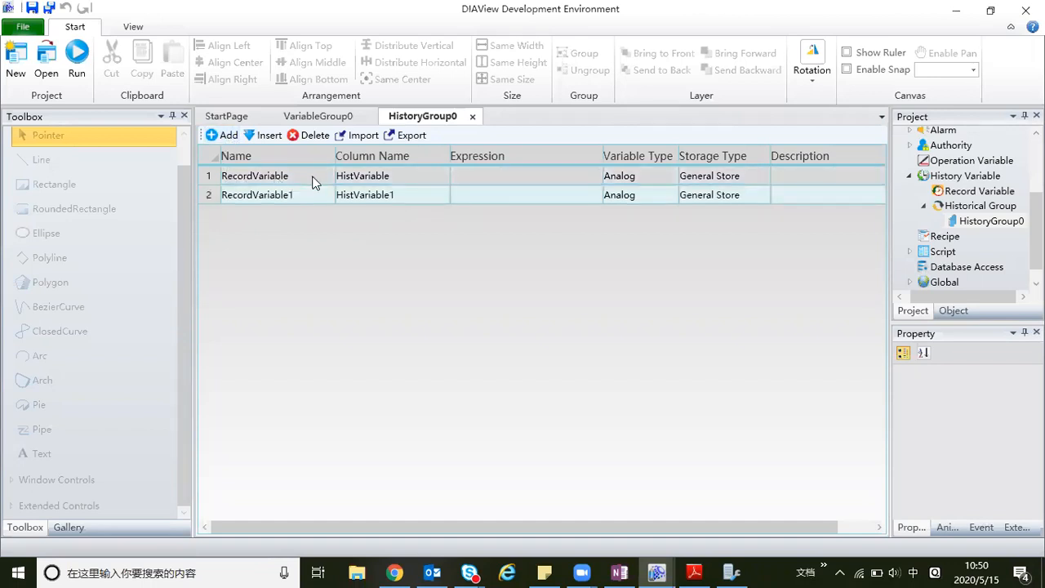
click(474, 173)
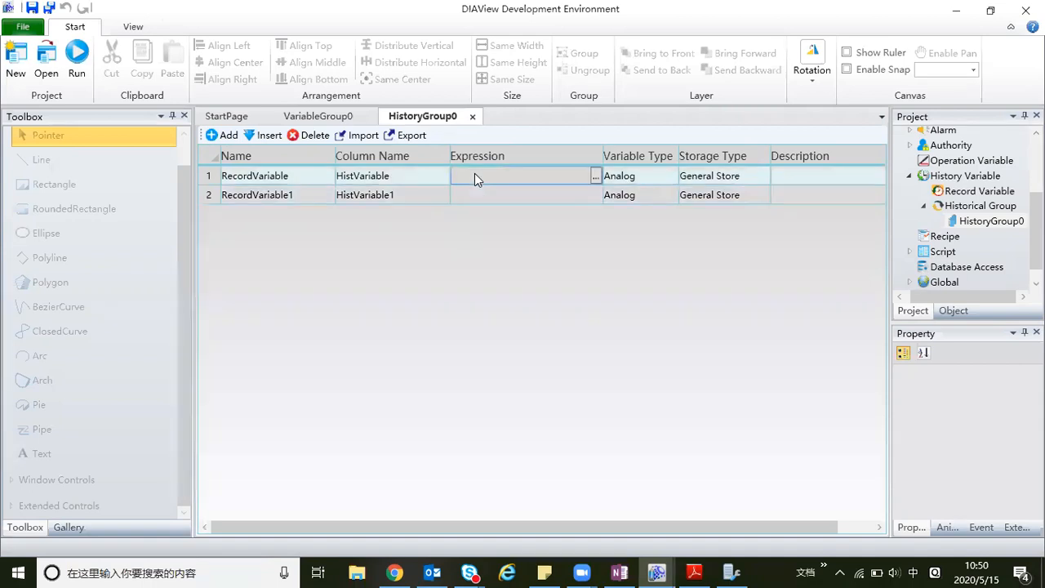
click(596, 178)
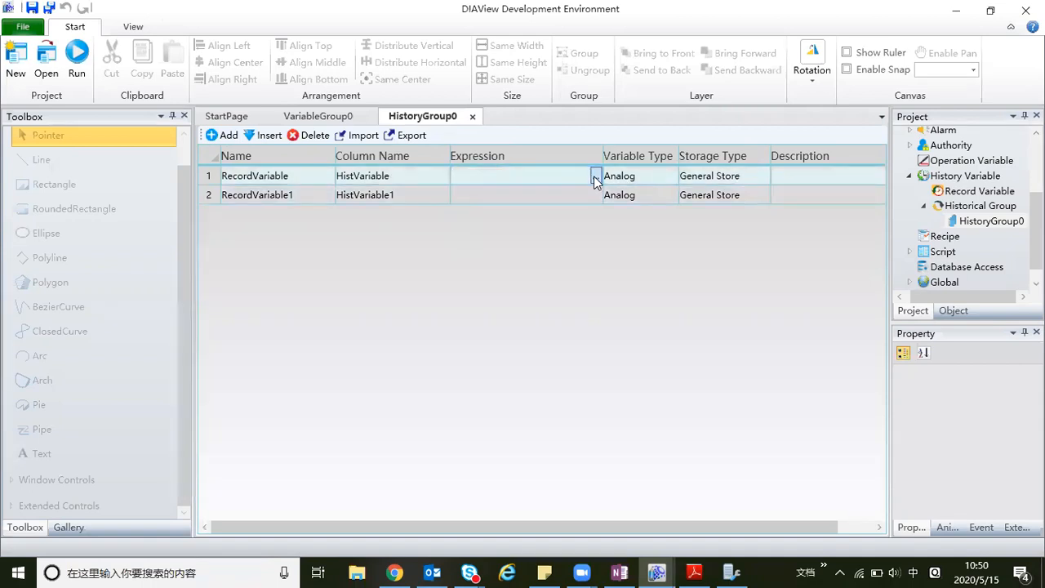
click(596, 179)
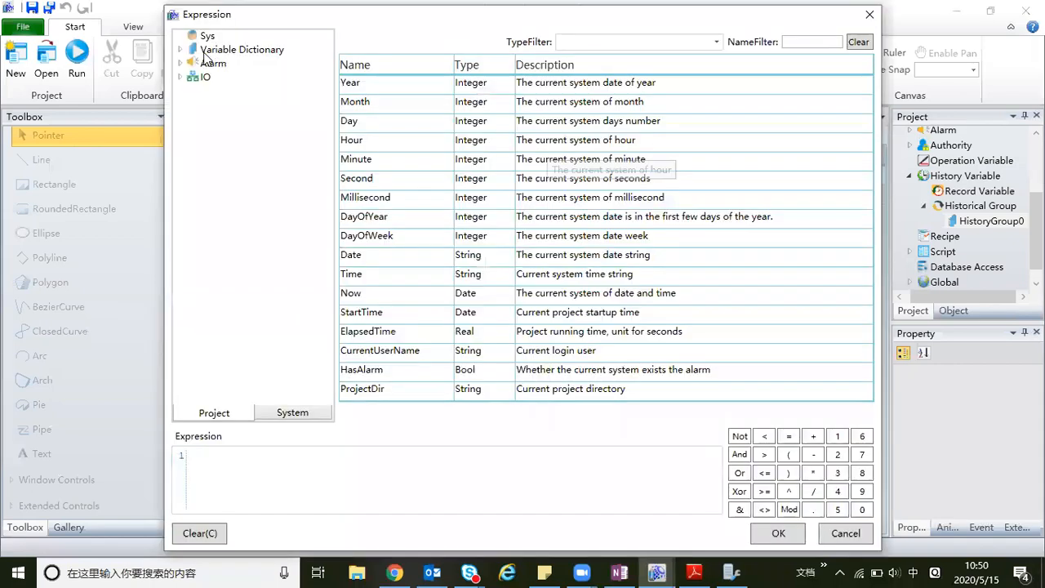
click(180, 49)
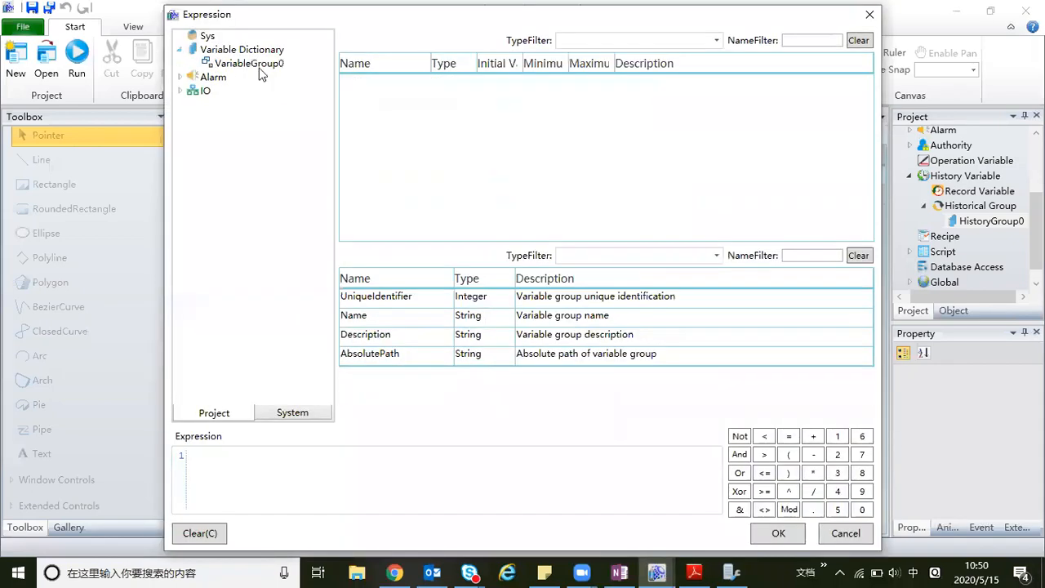
click(249, 64)
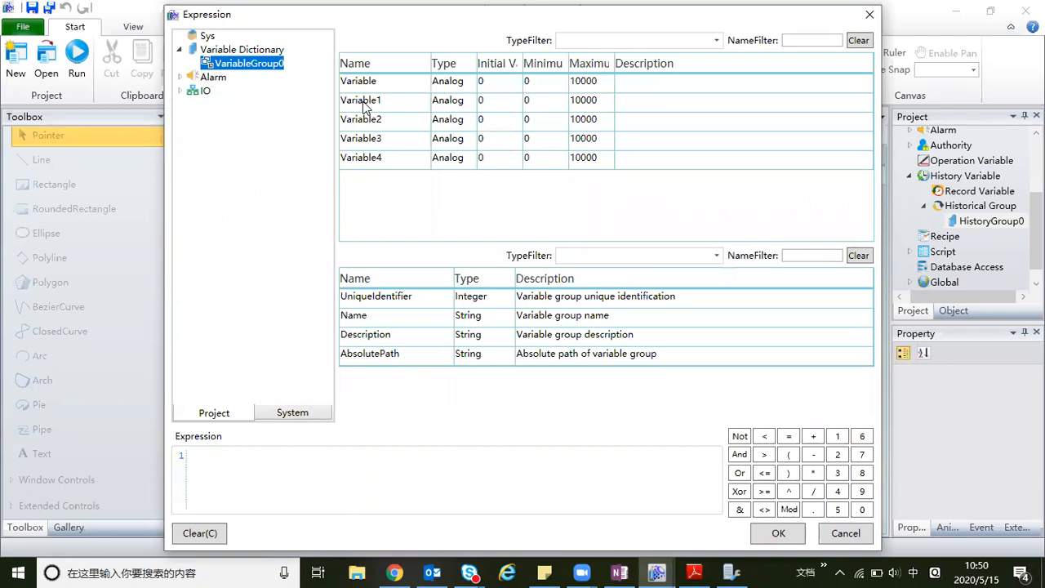
double_click(364, 101)
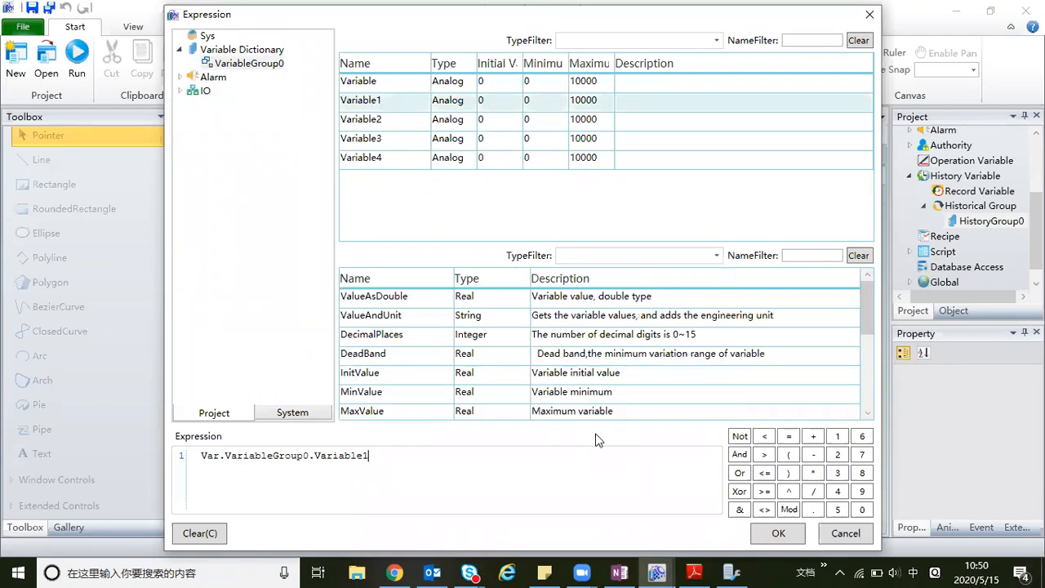
click(779, 533)
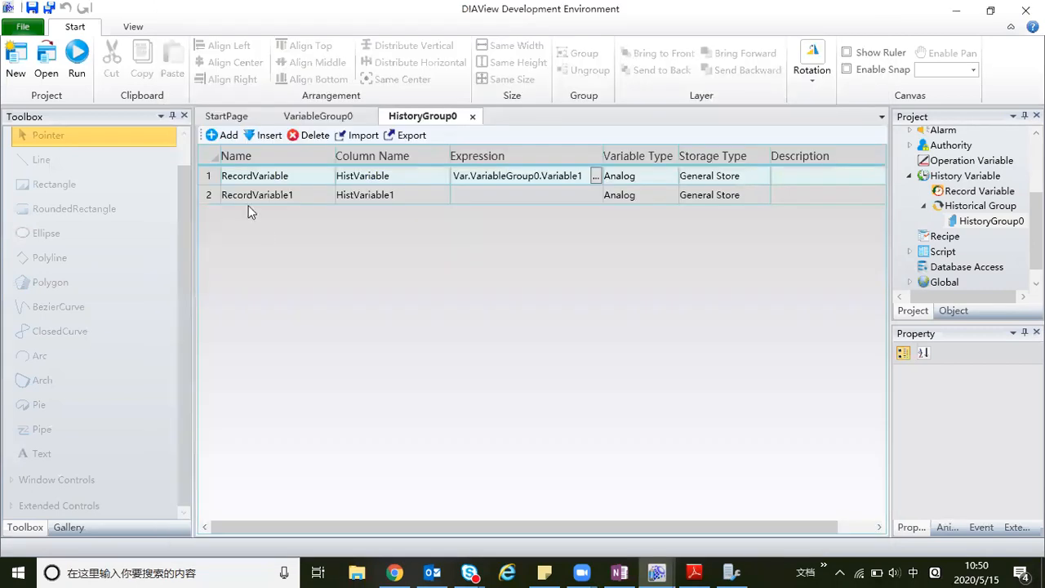
Set the expression of the second record variable, RecordVariable1, to Var.VariableGroup0.Variable2.
click(512, 198)
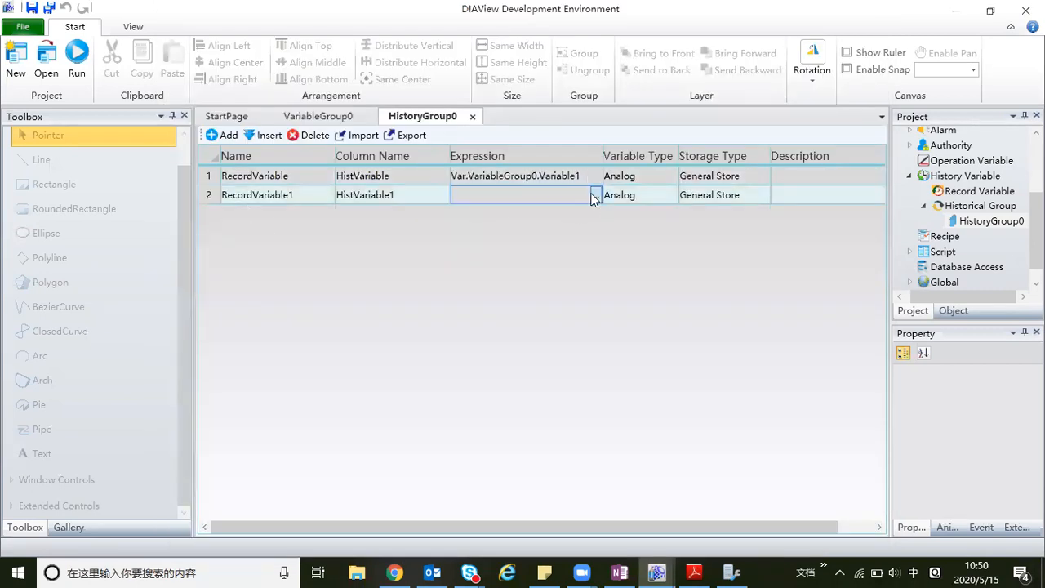
click(595, 195)
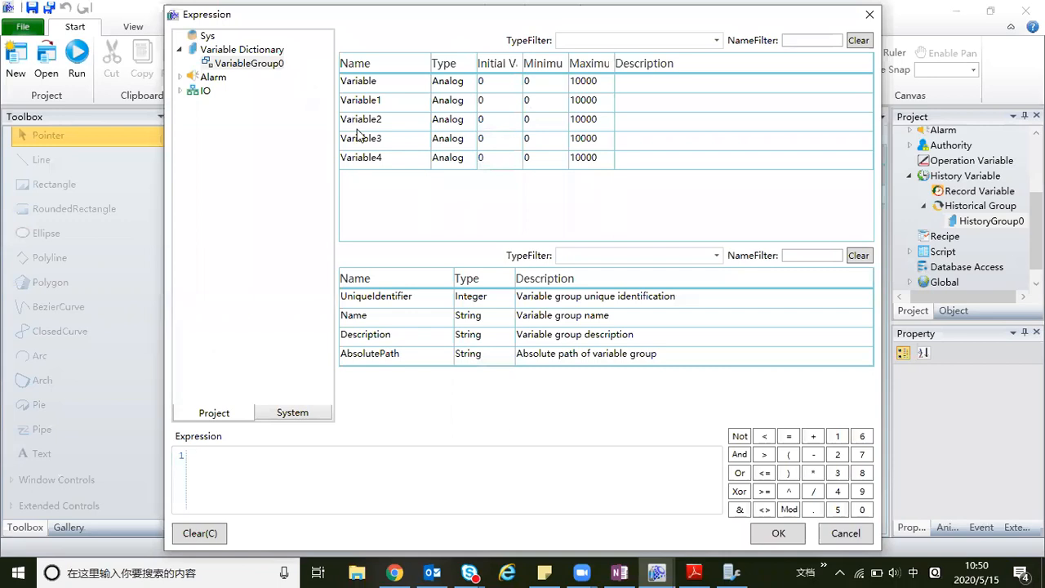
double_click(360, 119)
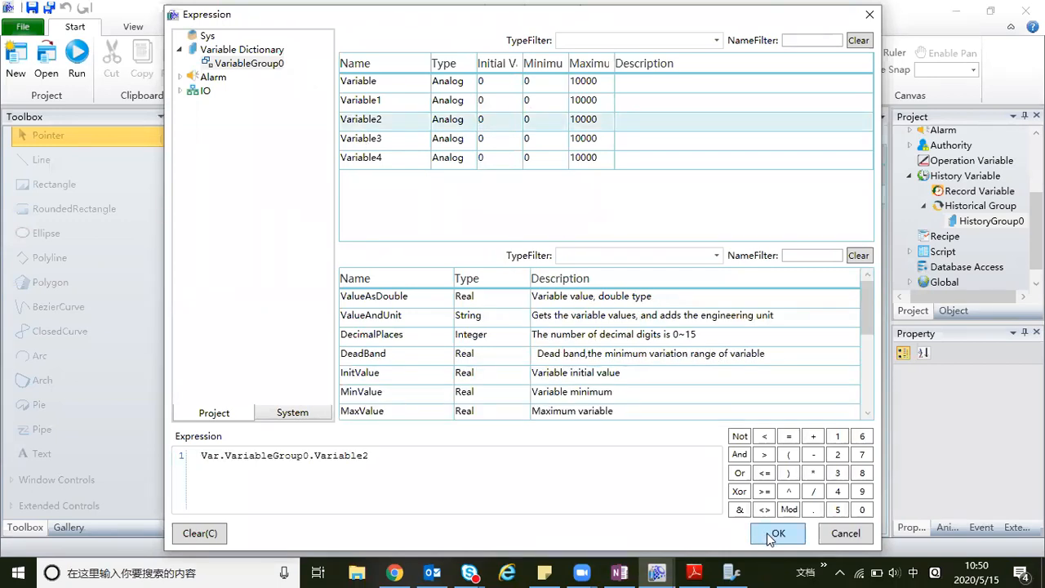
click(776, 534)
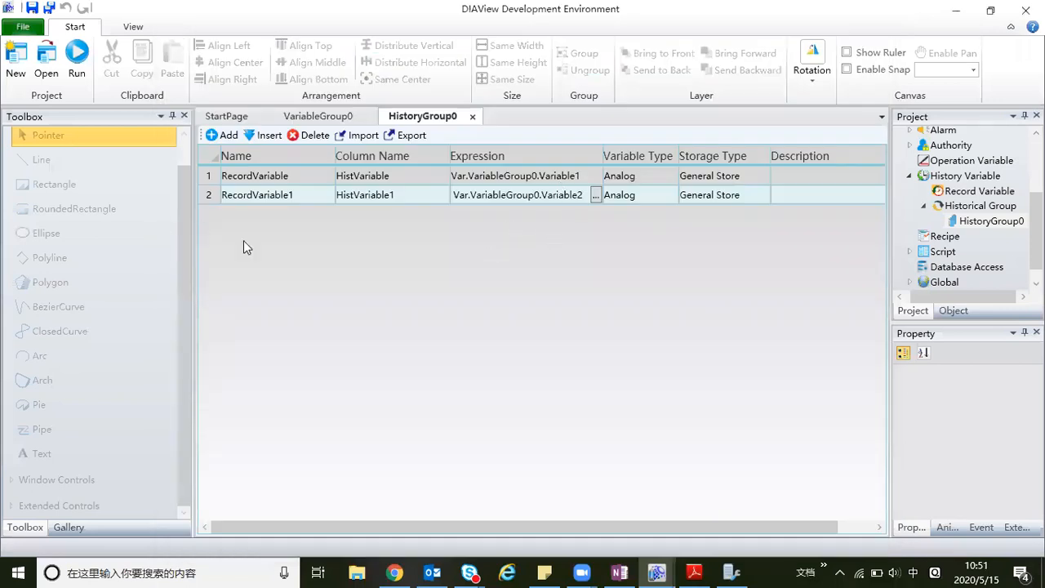
click(207, 181)
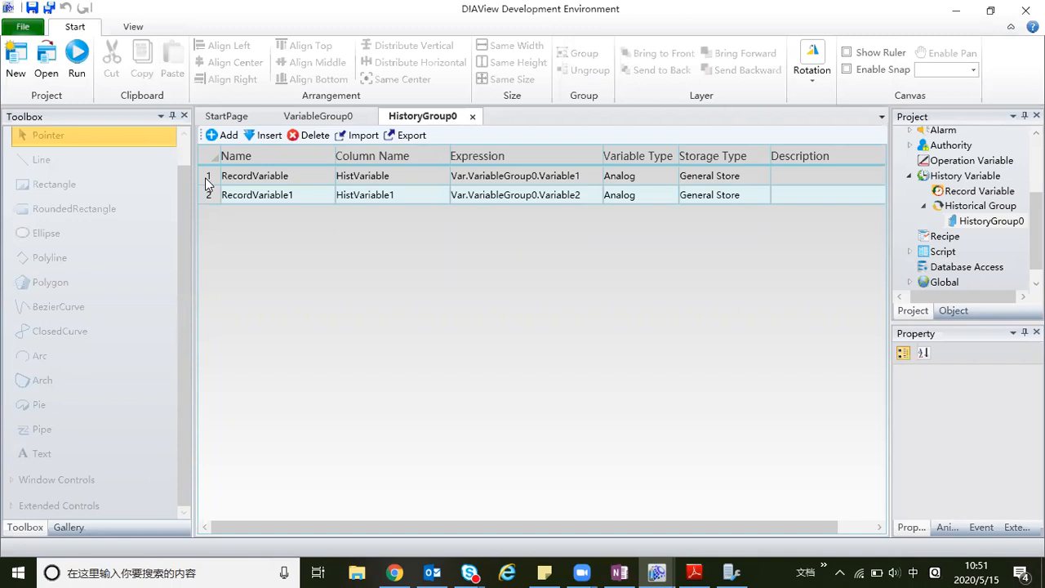
click(209, 194)
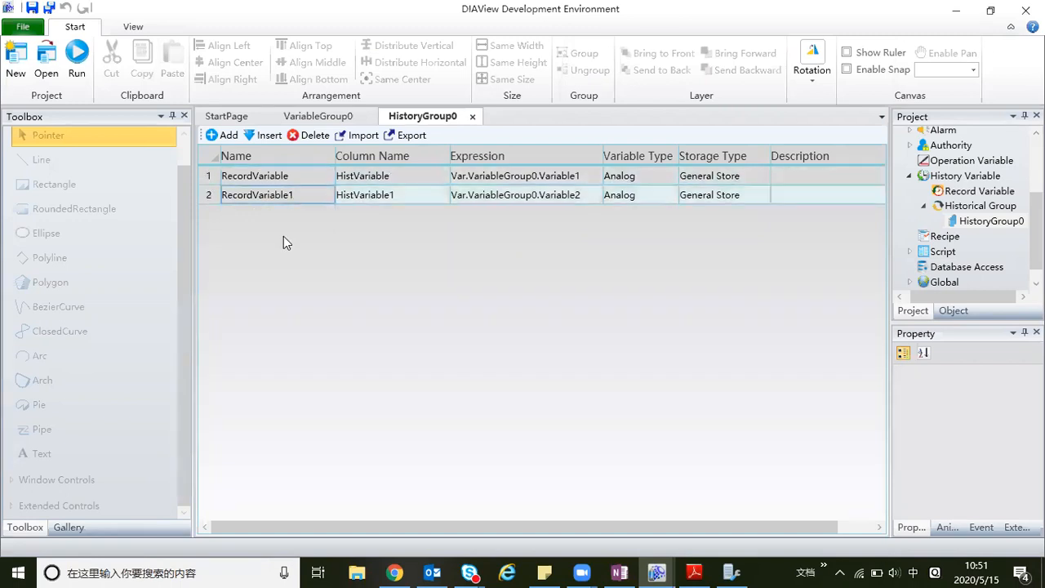
click(278, 234)
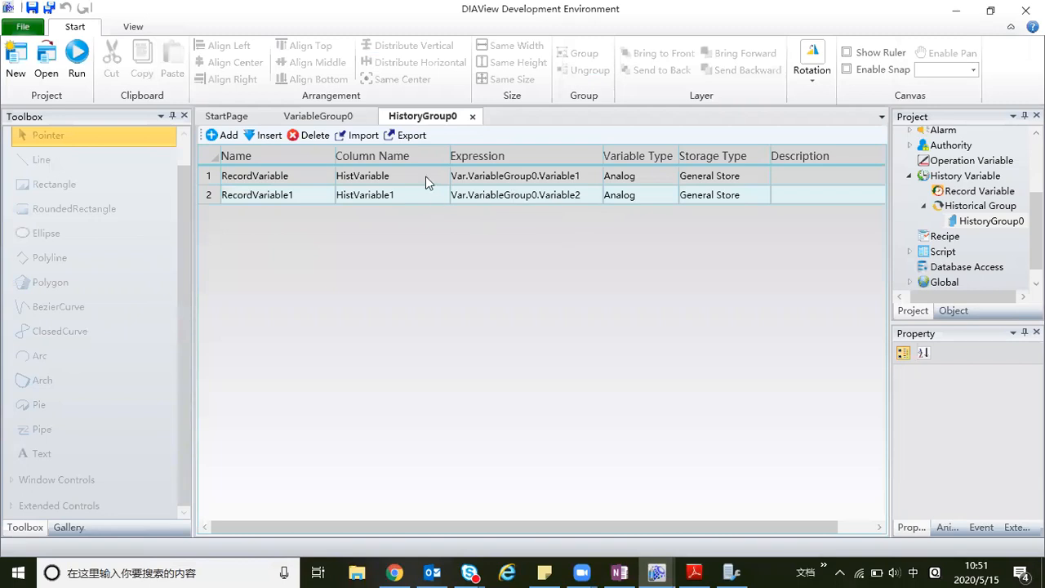
Set HistoryGroup0's trigger condition to Time with the Continue trigger mode, after comparing it with the Condition option.
right_click(968, 227)
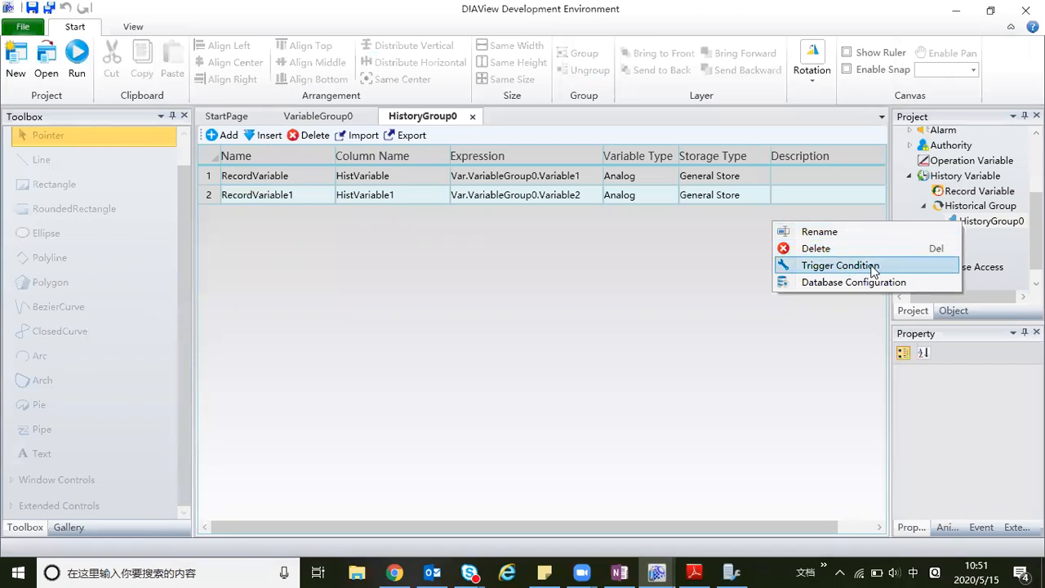
click(867, 268)
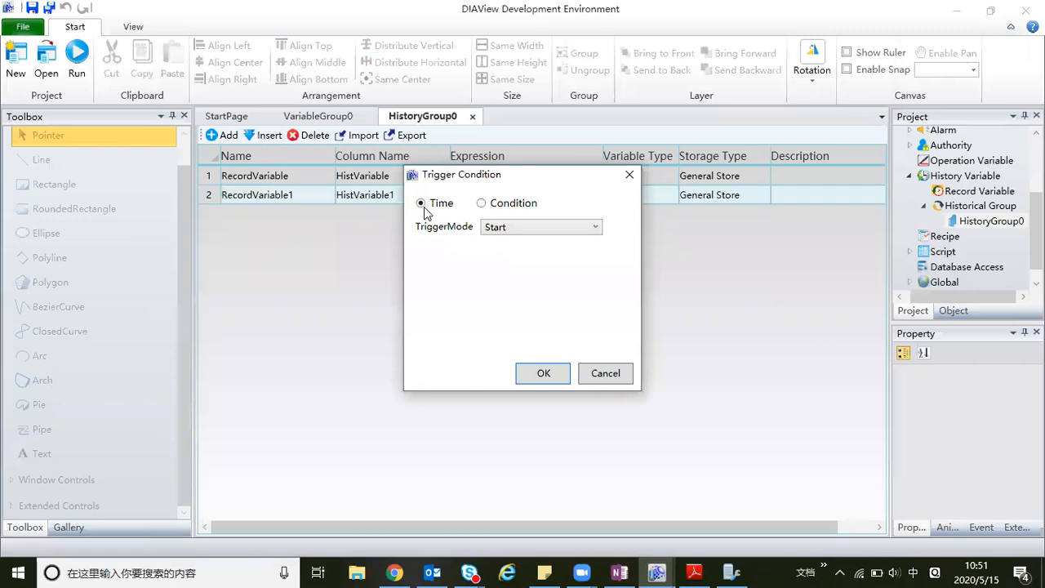
click(482, 204)
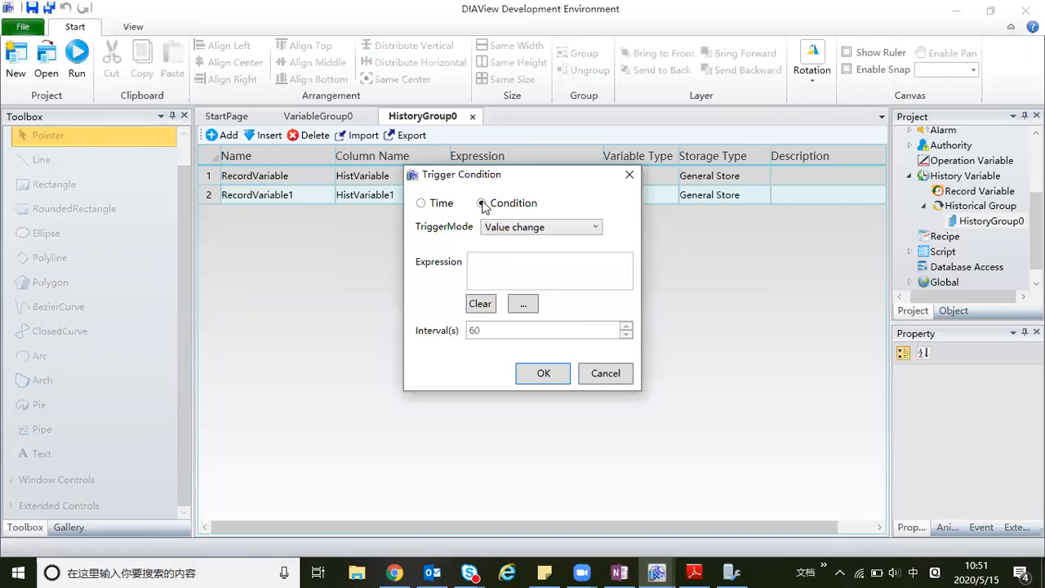
click(420, 203)
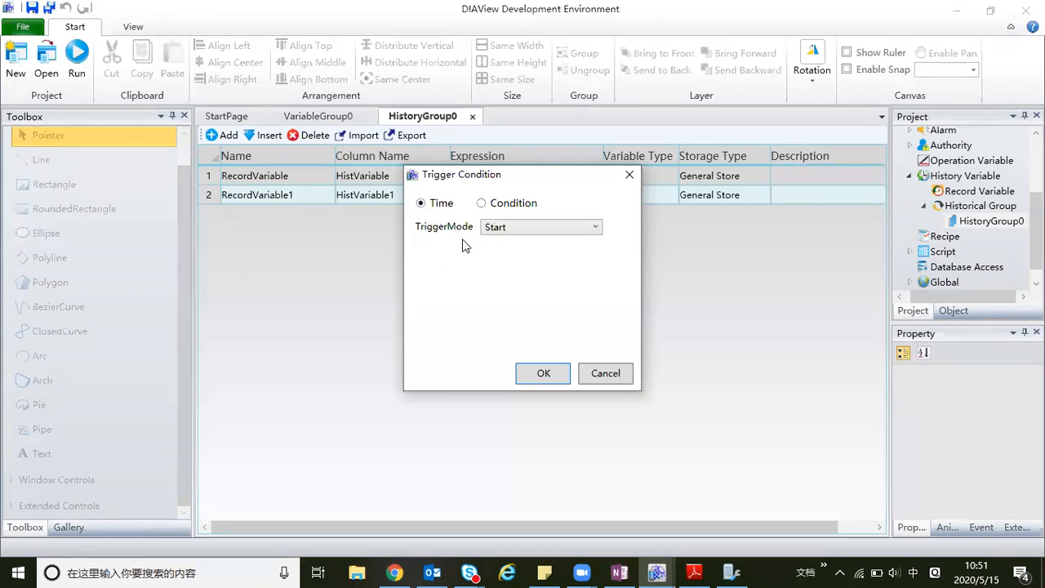
click(520, 229)
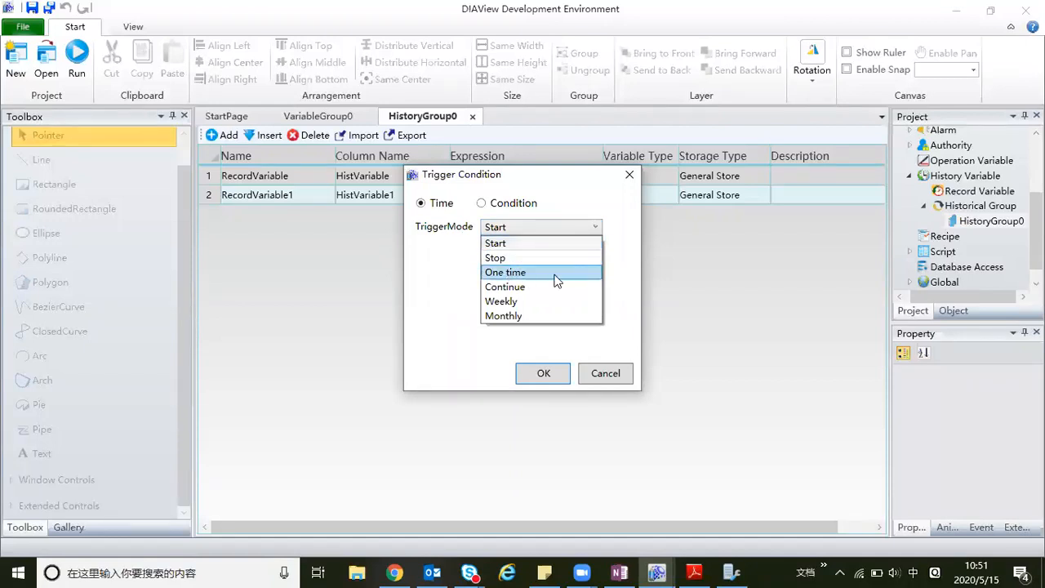
click(519, 290)
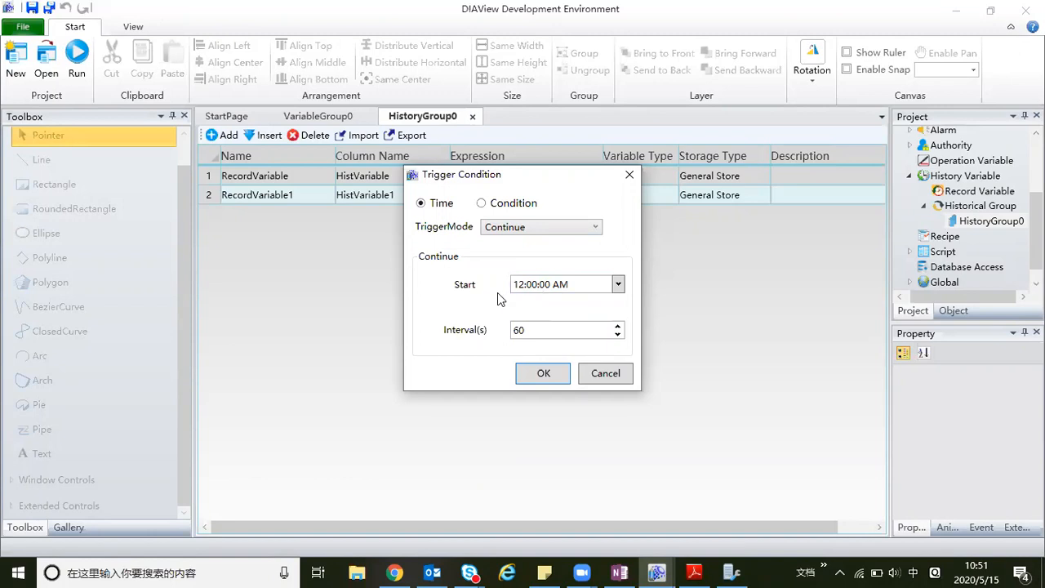
Set the continuous trigger's start time to 9:00:00 PM and its interval to 3 seconds, and apply the trigger condition.
click(618, 285)
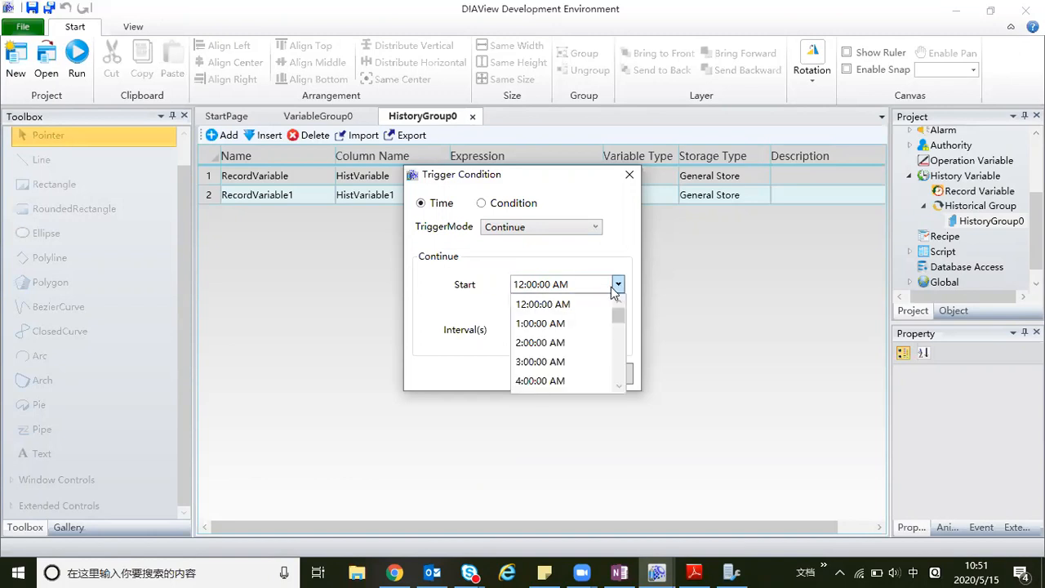
drag(617, 315, 620, 372)
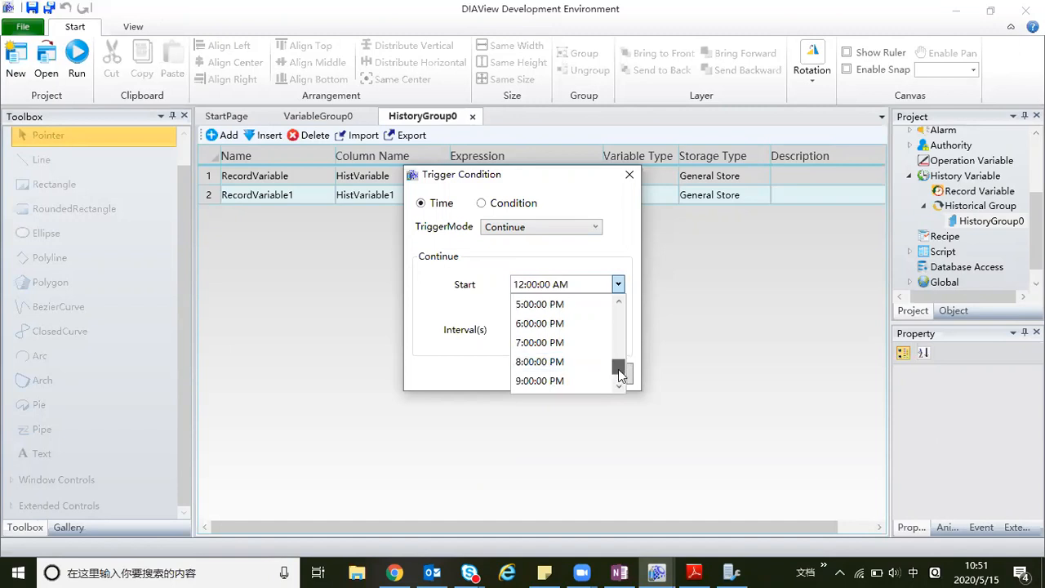
click(544, 382)
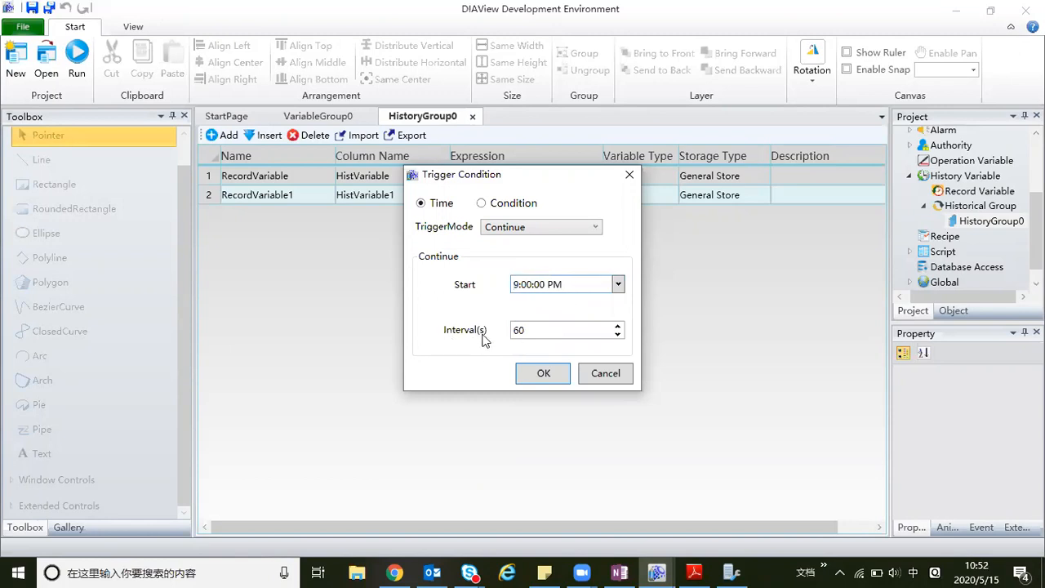
double_click(534, 330)
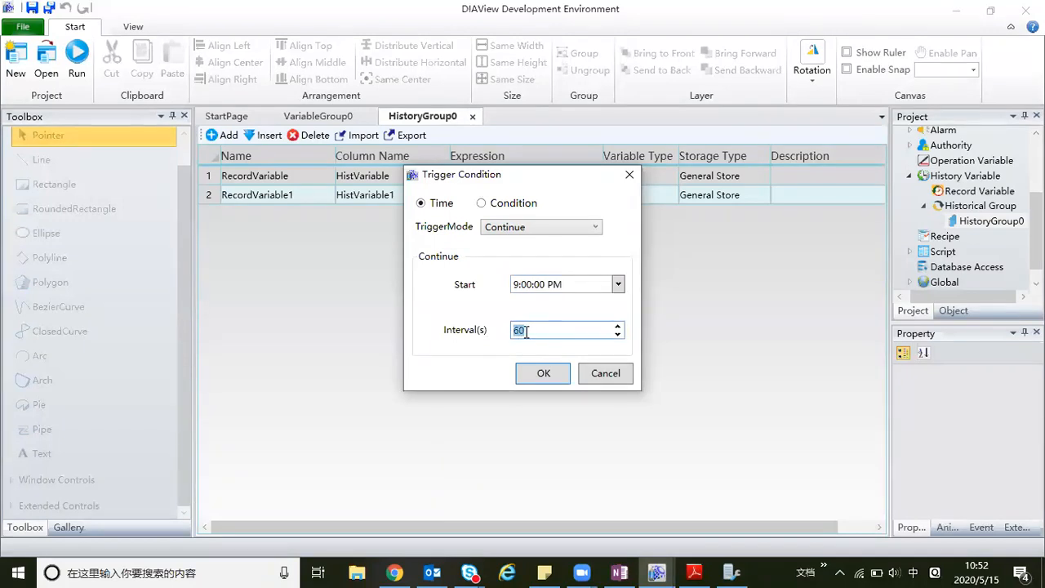
text(3)
drag(529, 331, 506, 333)
click(543, 373)
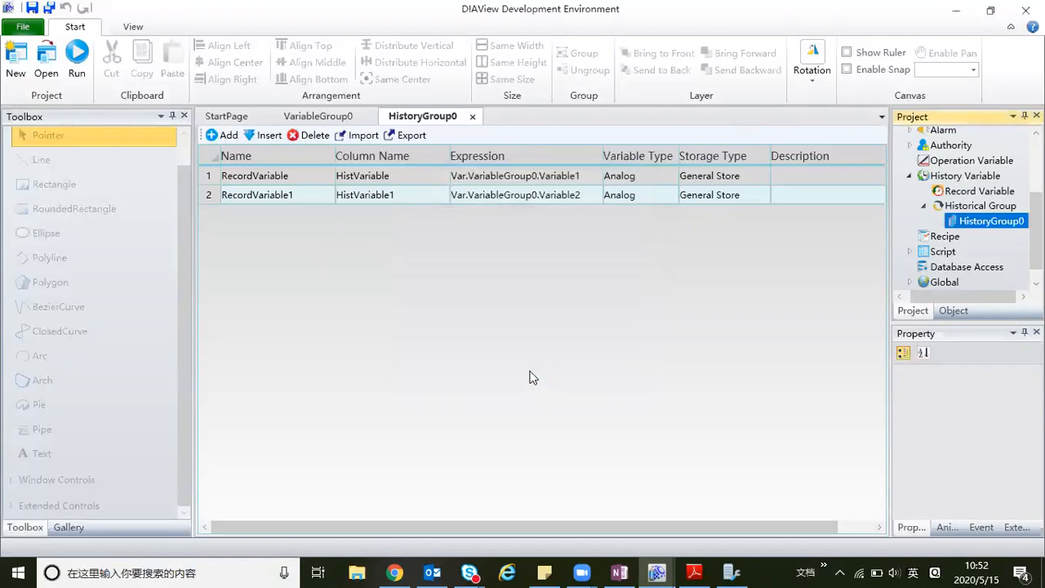
Open HistoryGroup0's database configuration and choose SQL Server as the database type.
right_click(972, 222)
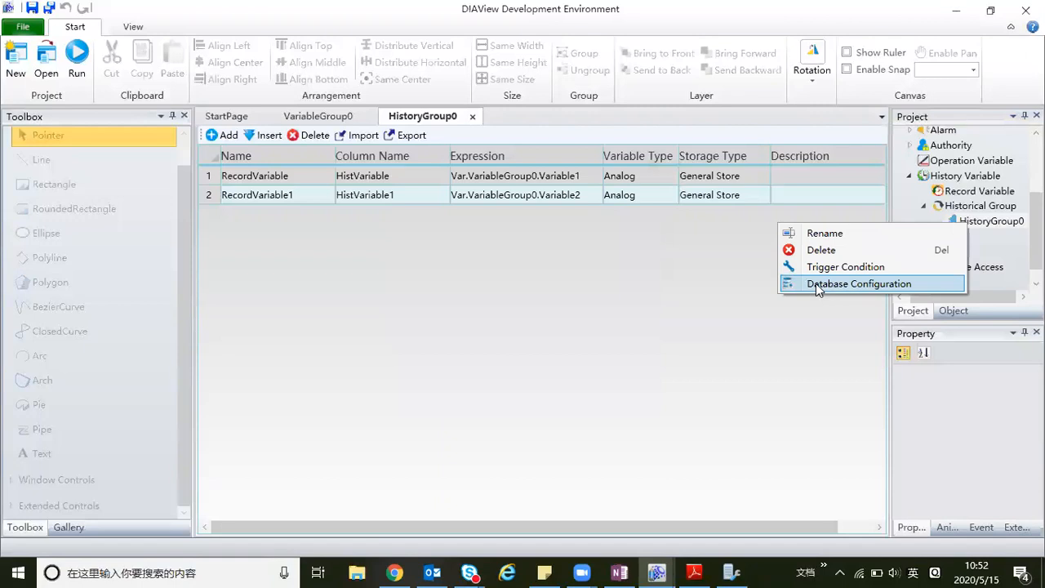
click(879, 282)
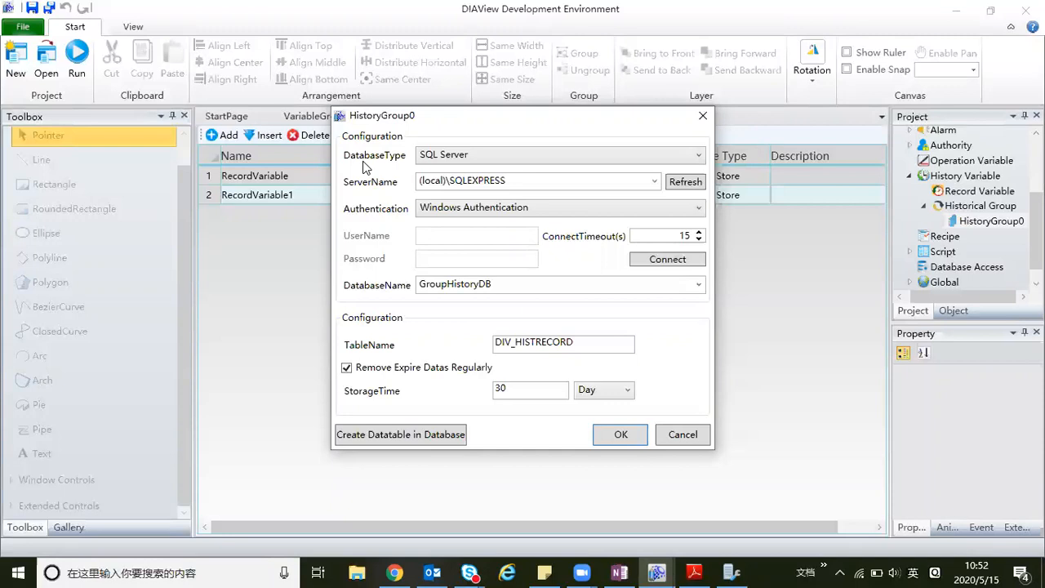
click(455, 159)
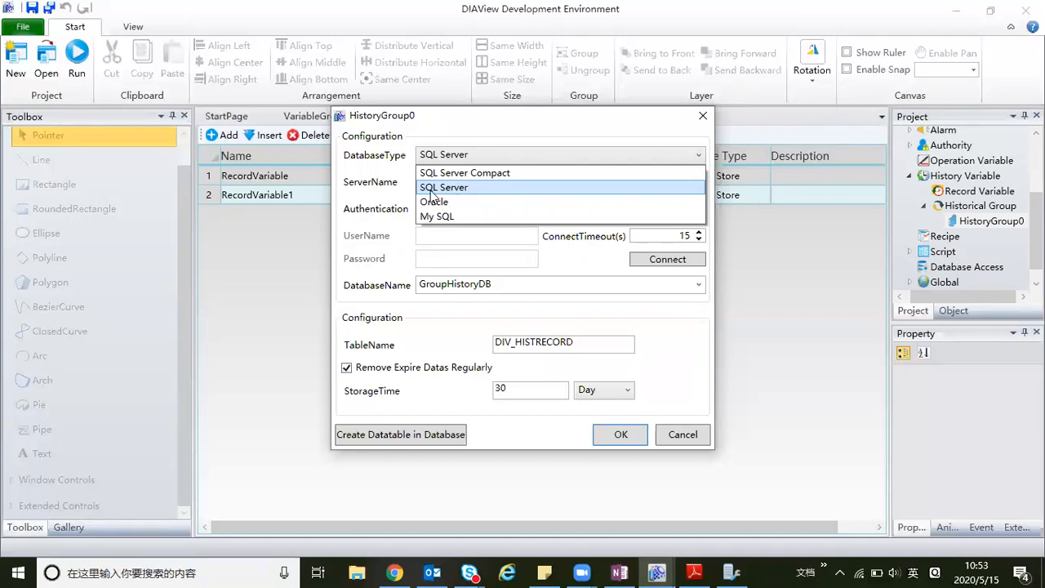
click(475, 189)
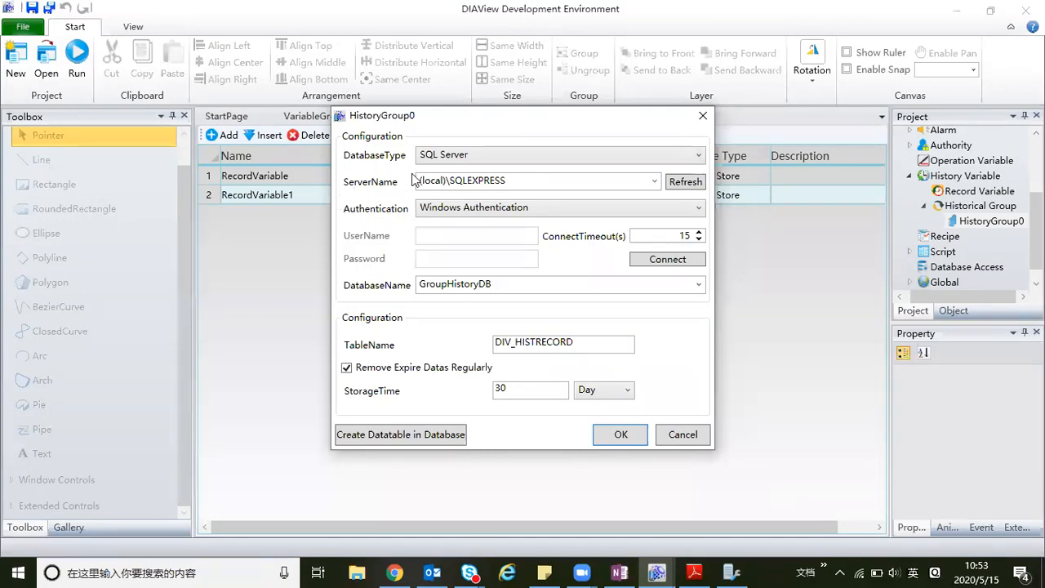
Review the server name, database name and table name in HistoryGroup0's database configuration.
click(542, 181)
click(536, 178)
drag(527, 178, 433, 182)
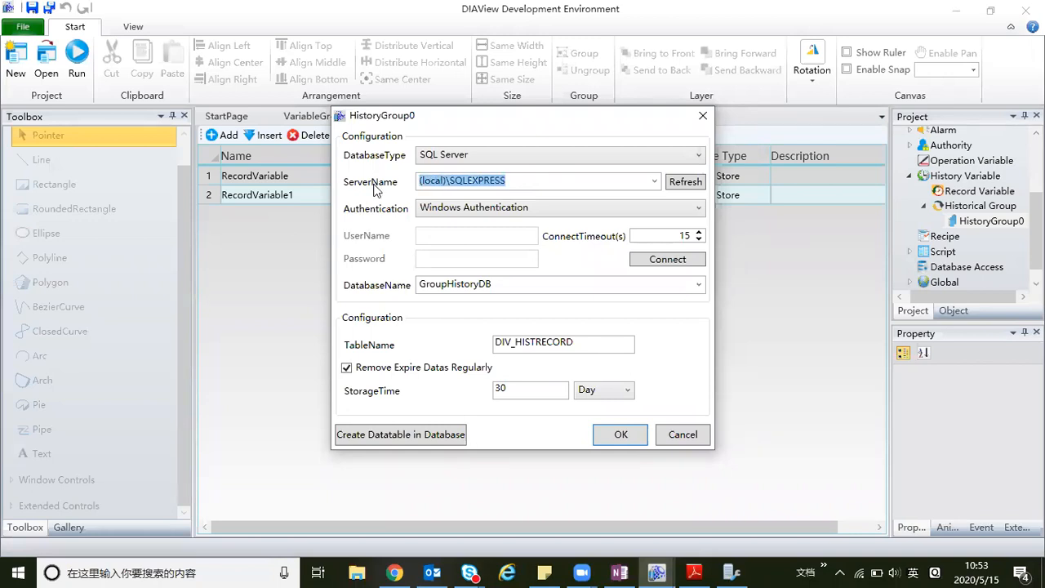
click(526, 180)
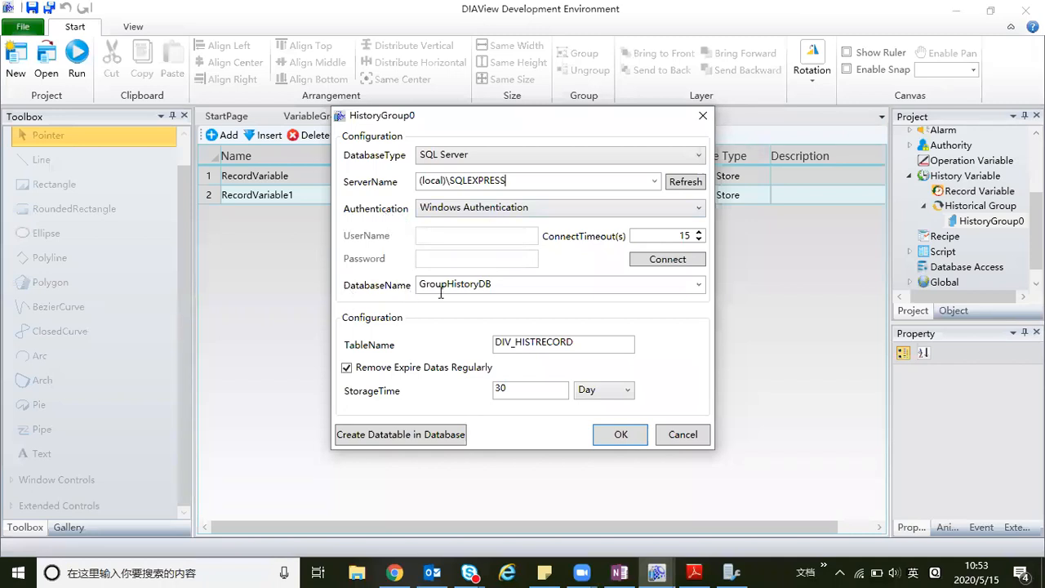
click(546, 286)
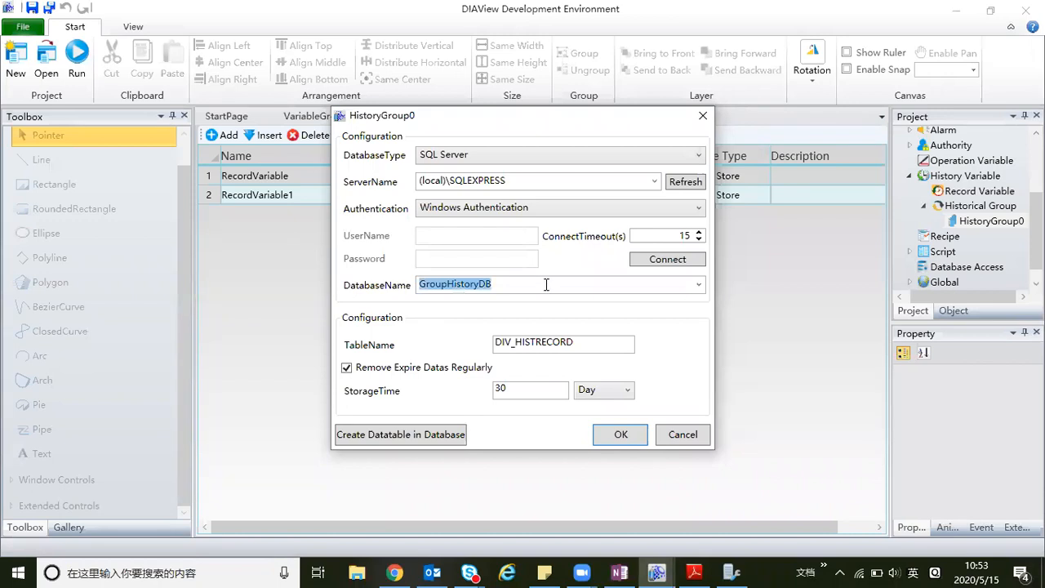
click(546, 285)
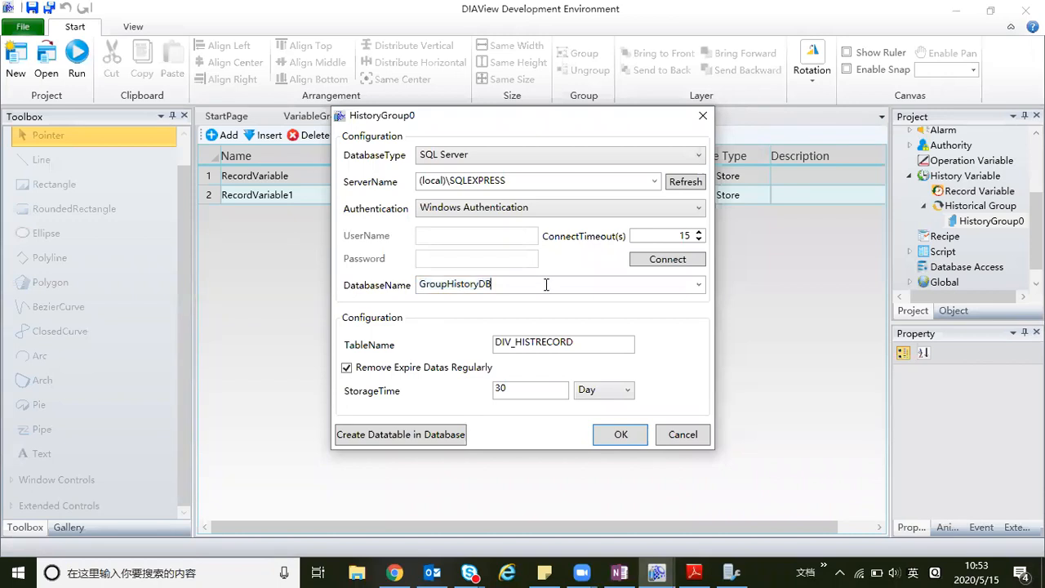
click(585, 343)
click(585, 343)
double_click(546, 344)
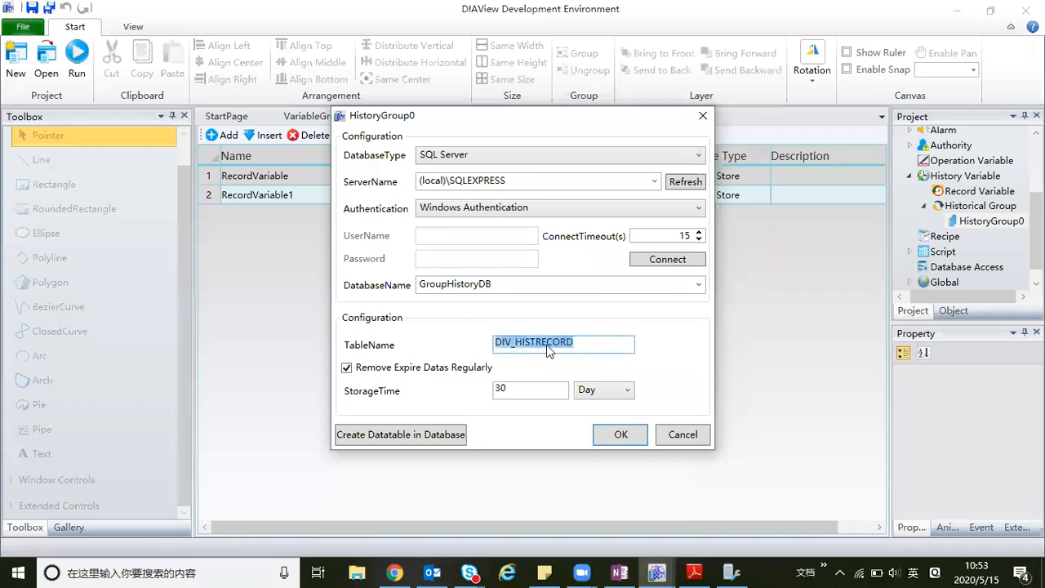
double_click(522, 344)
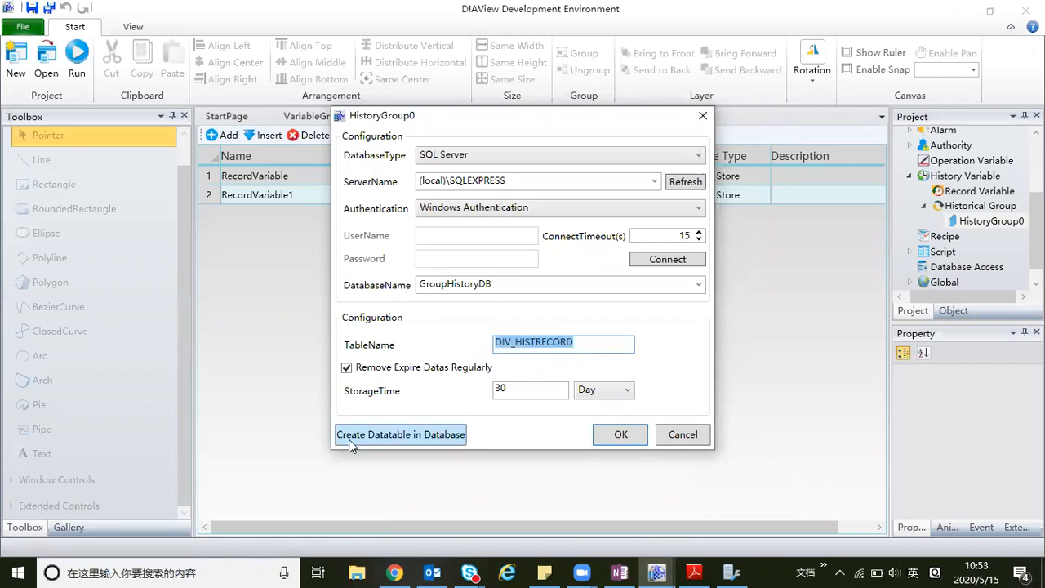
Create HistoryGroup0's data table in the database, and test the connection before accepting the configuration.
click(441, 435)
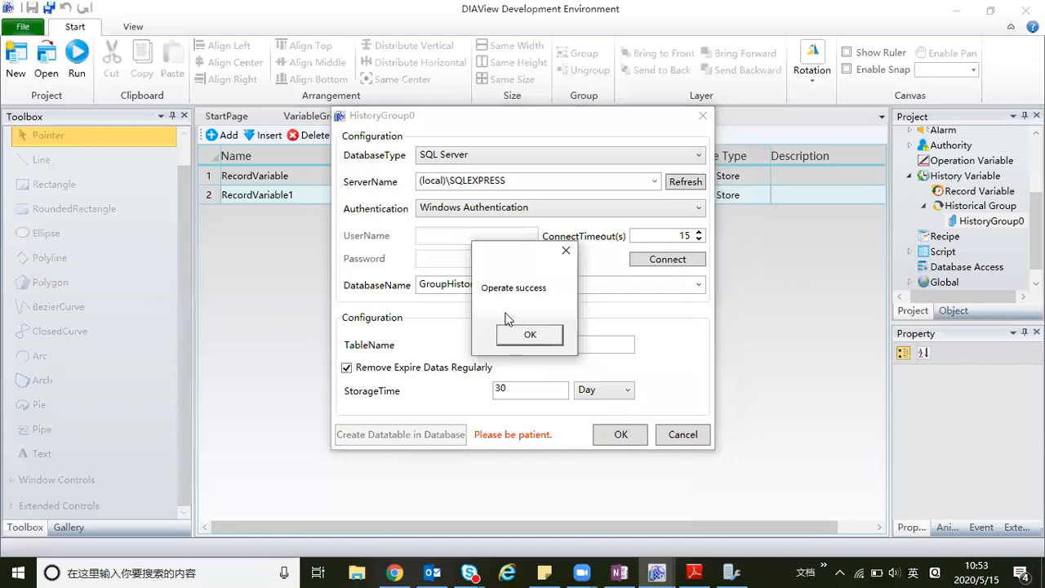
click(552, 335)
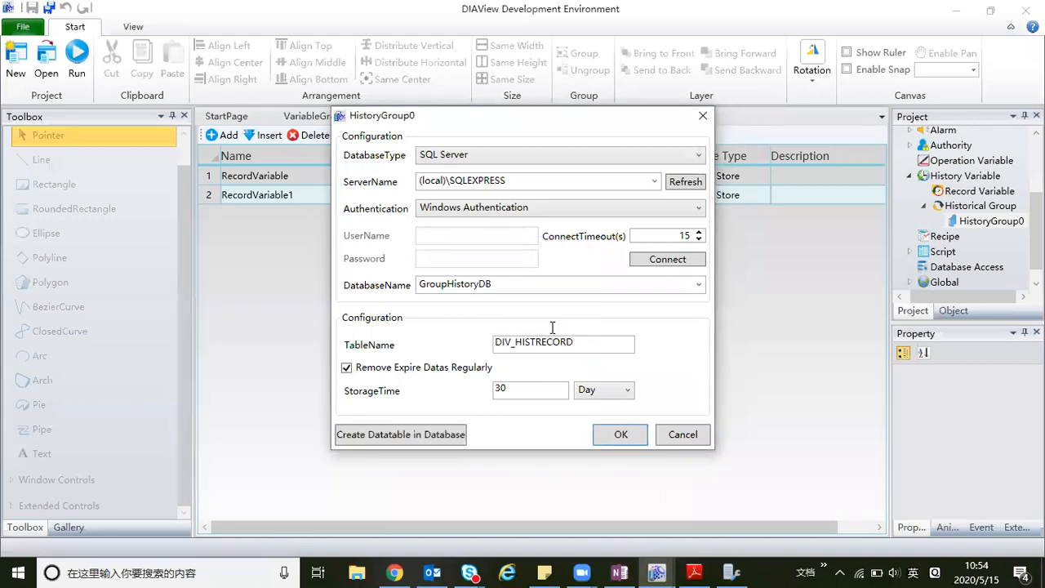
click(645, 261)
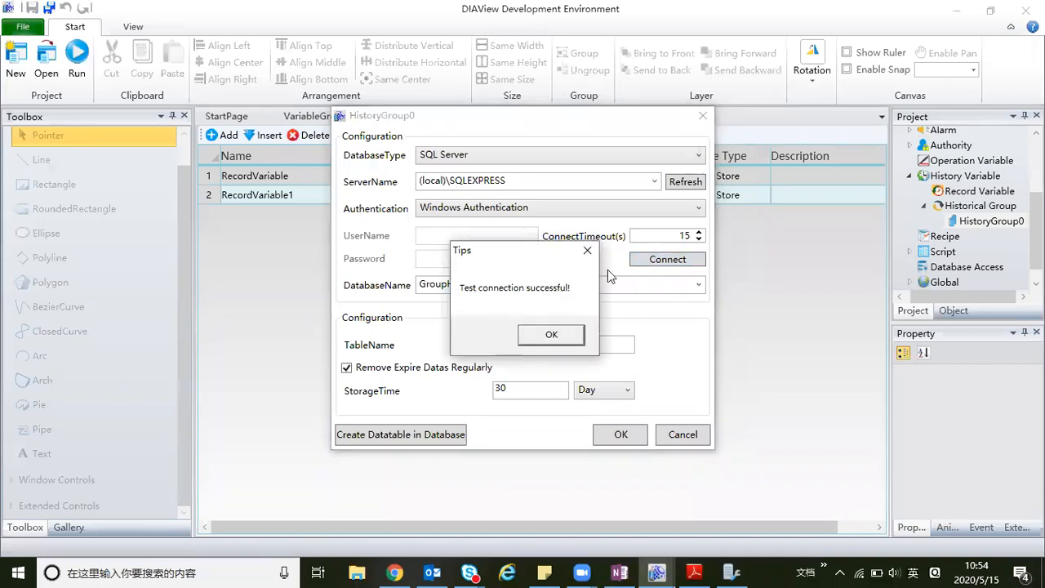
click(542, 337)
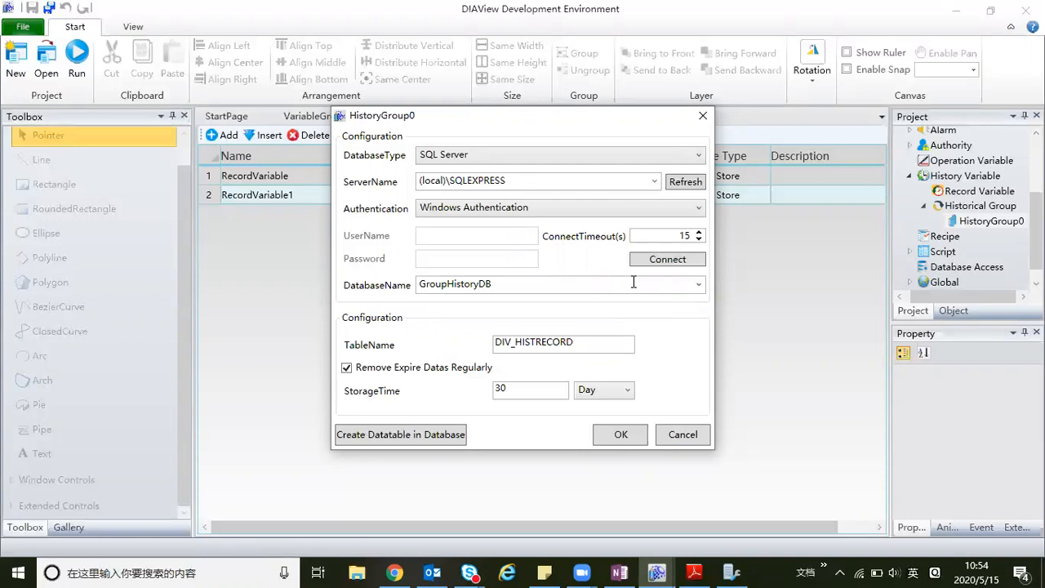
click(619, 436)
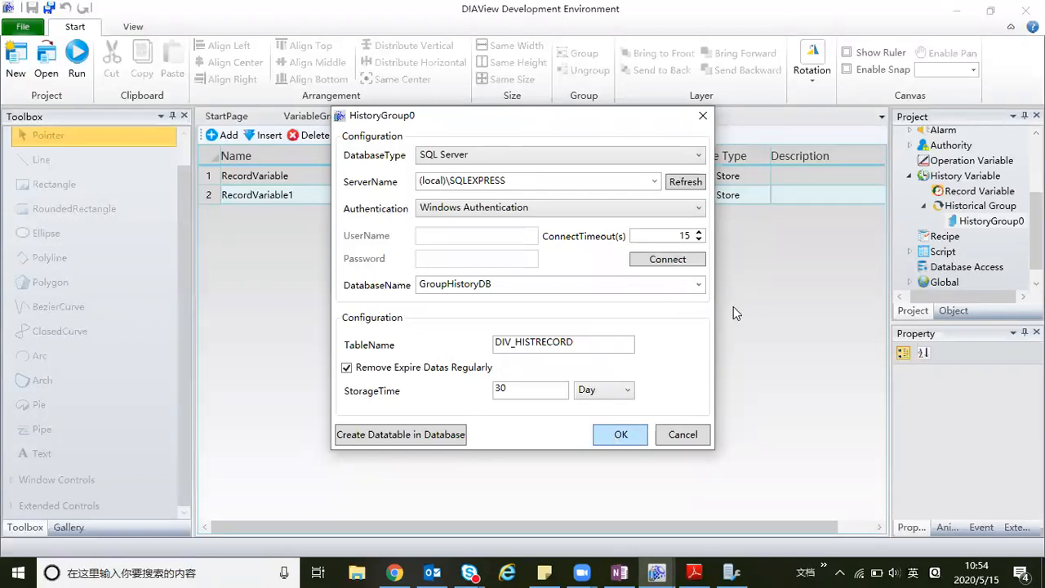
right_click(971, 226)
click(972, 223)
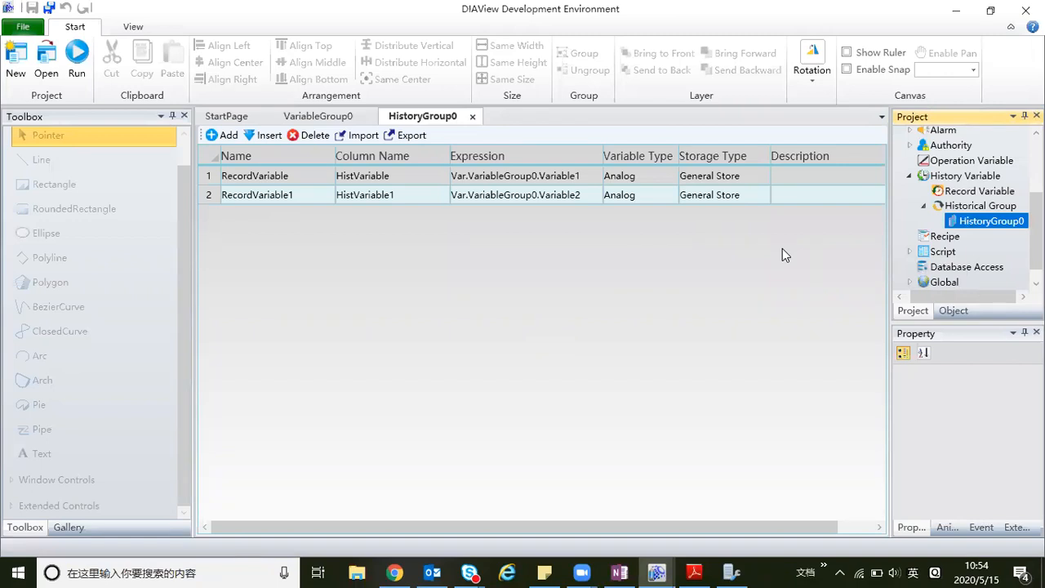
click(972, 203)
click(971, 194)
click(973, 206)
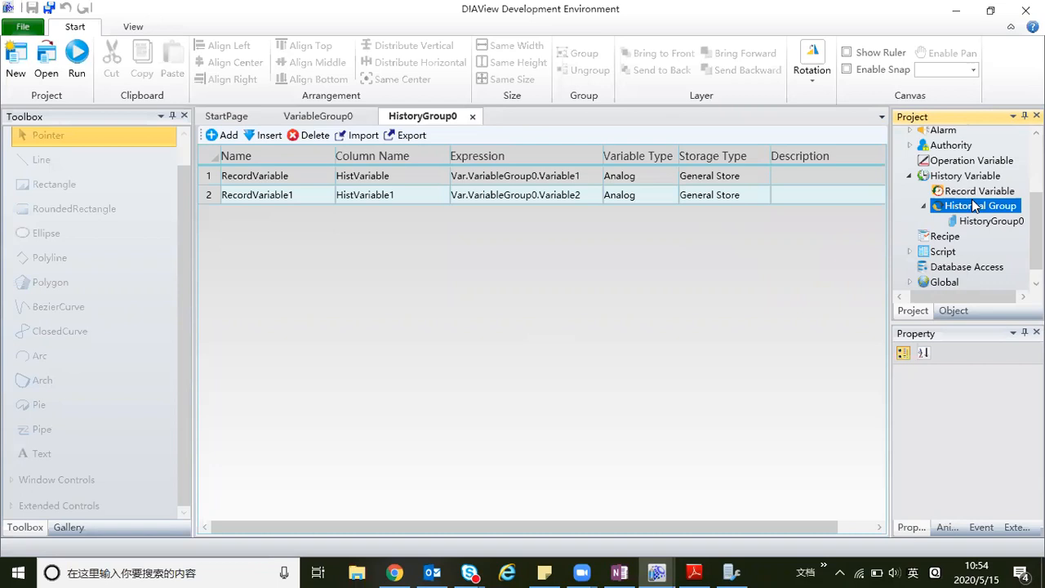
Create a new report in the project.
scroll(972, 200, up, 1)
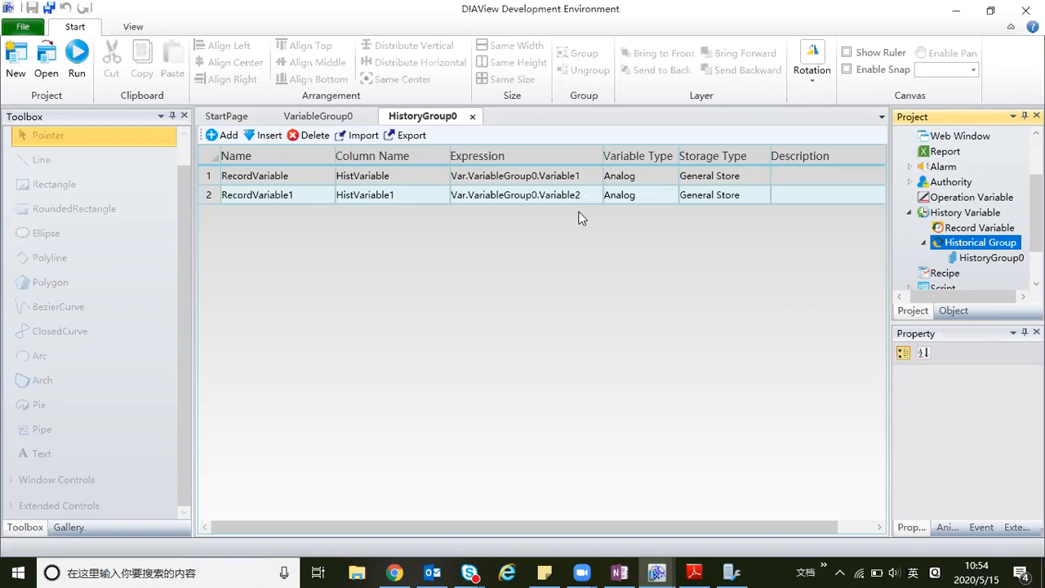
click(945, 154)
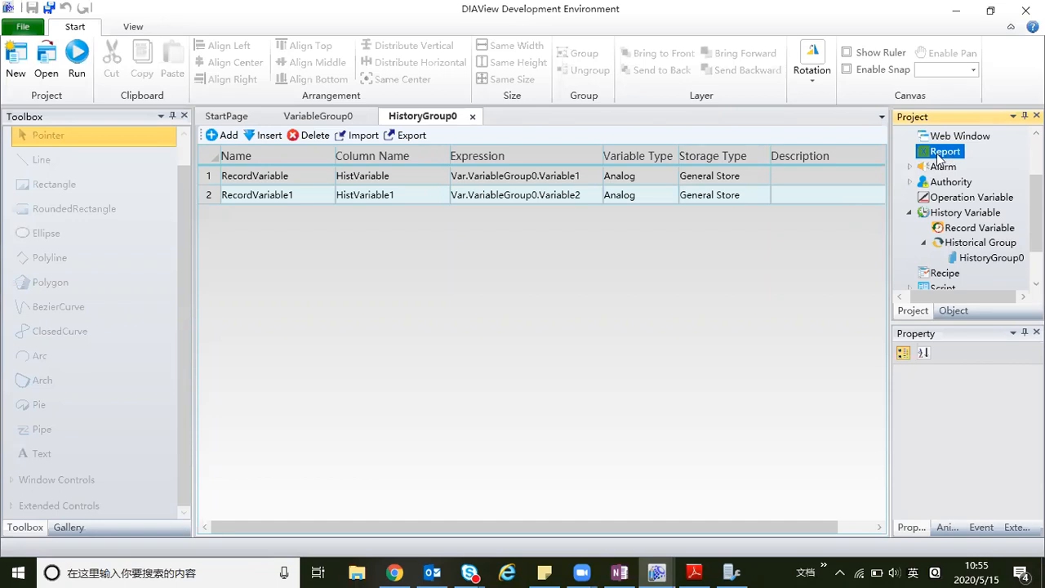
right_click(940, 156)
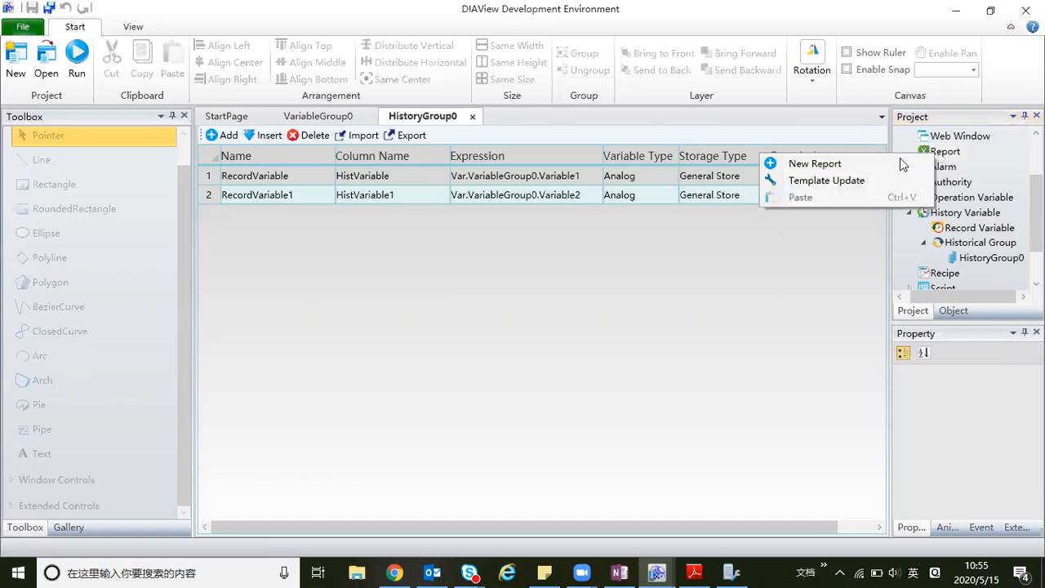
click(817, 164)
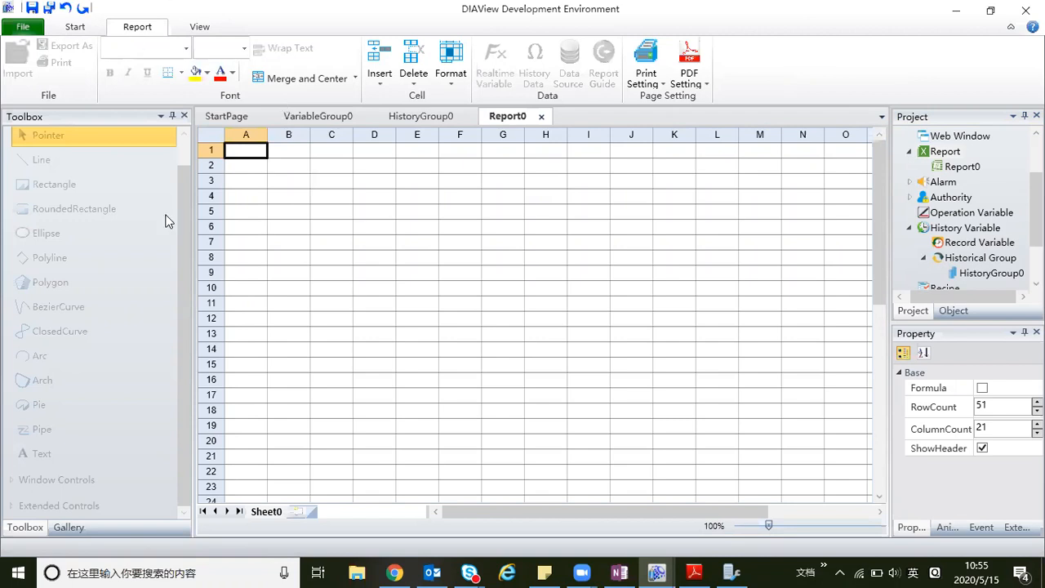
Enter the column headings time, variable1 and variable2 in cells A1 to C1 of the report.
click(241, 152)
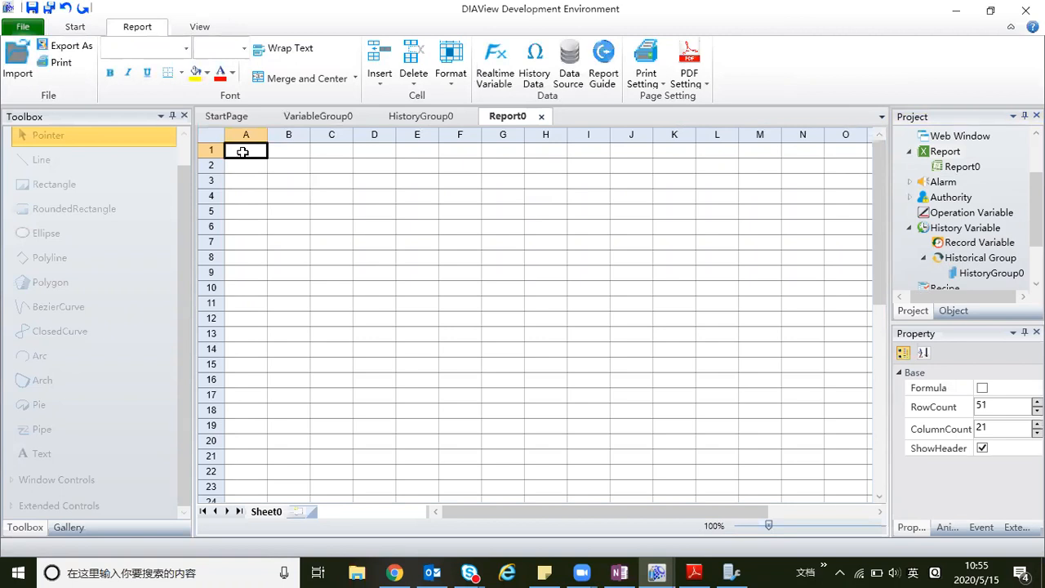
click(243, 152)
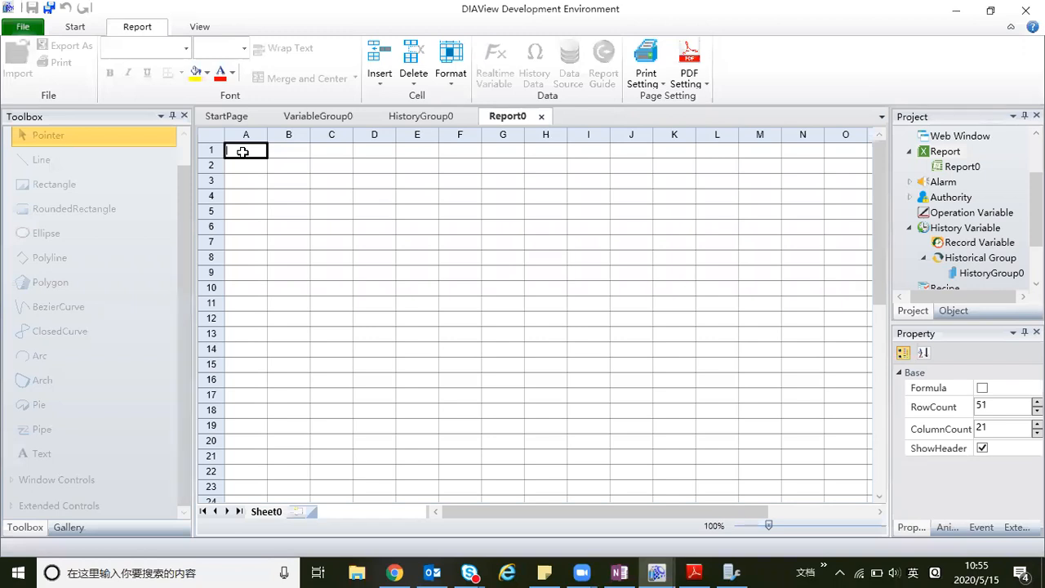
text(time)
click(287, 148)
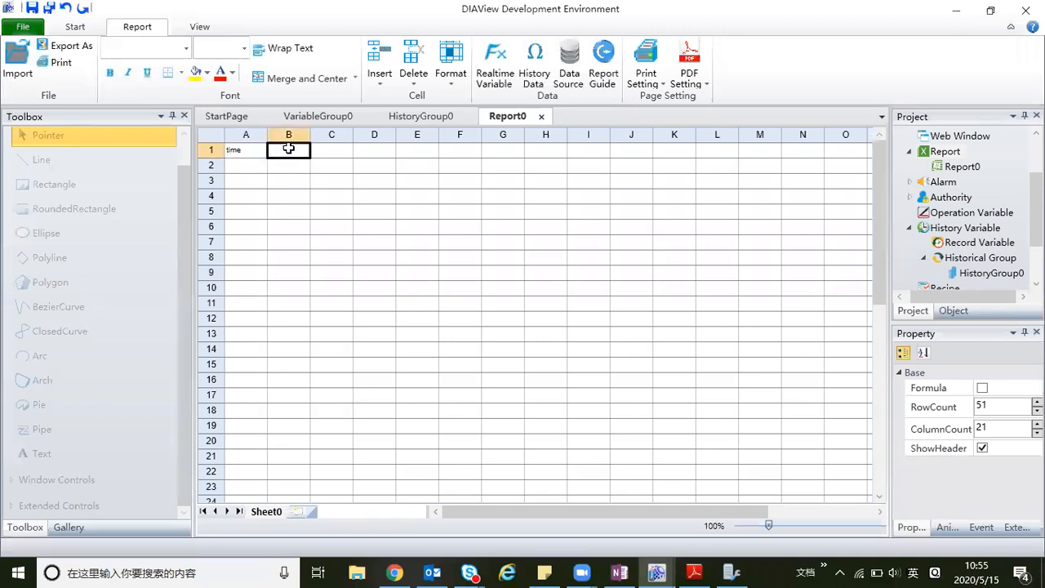
double_click(285, 149)
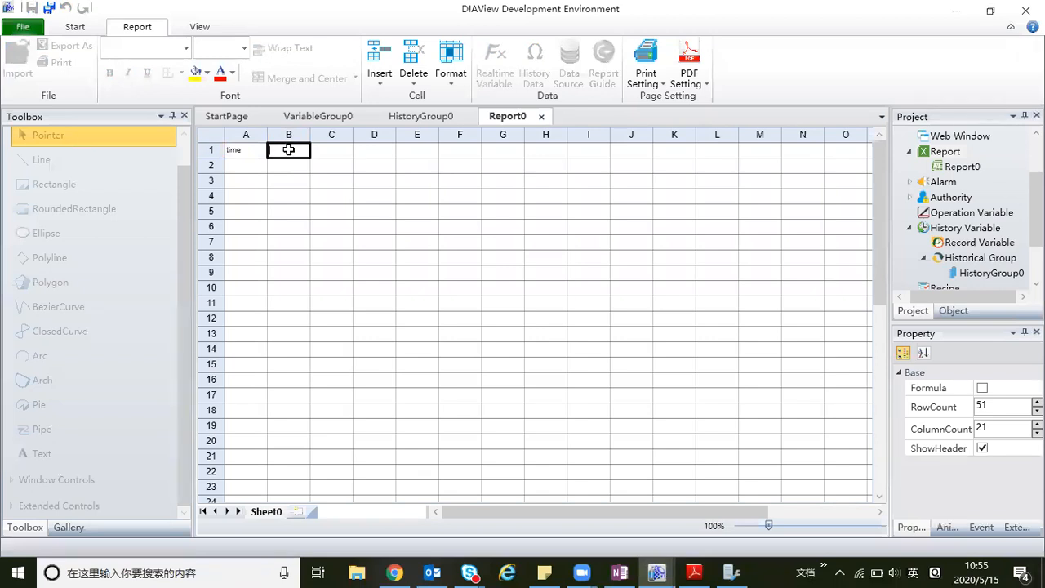
text(variable)
click(320, 151)
drag(301, 151, 344, 157)
double_click(344, 151)
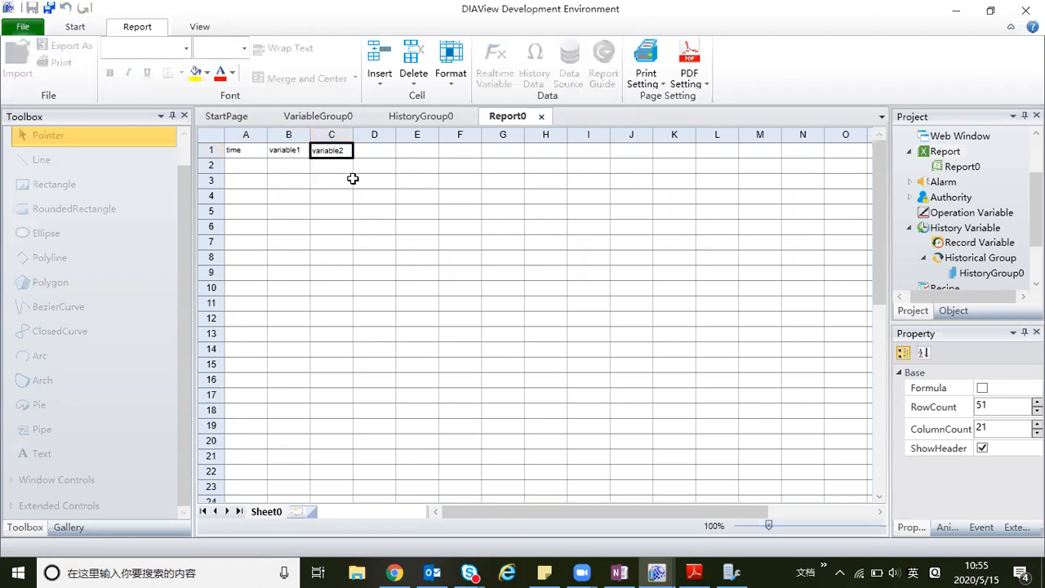
Open the History Data settings for cell A2 and set the data point to RecordVariable from HistoryGroup0.
click(237, 164)
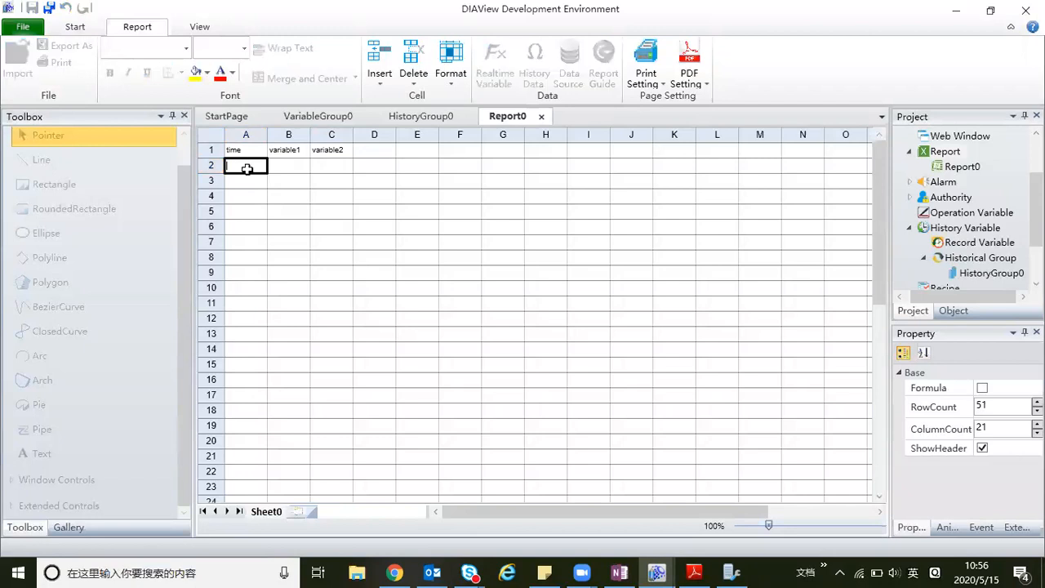
click(247, 205)
click(248, 166)
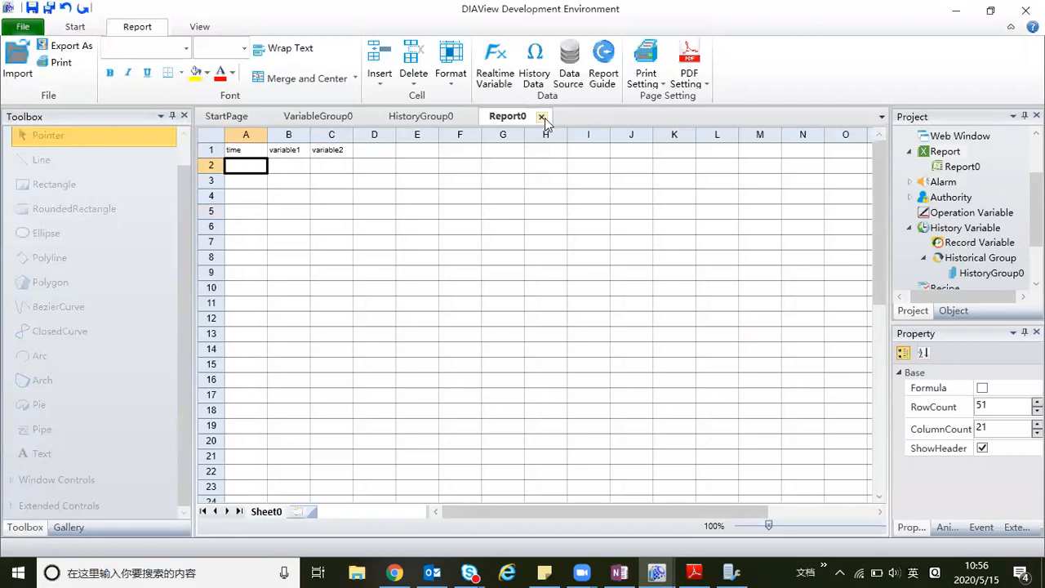
click(533, 78)
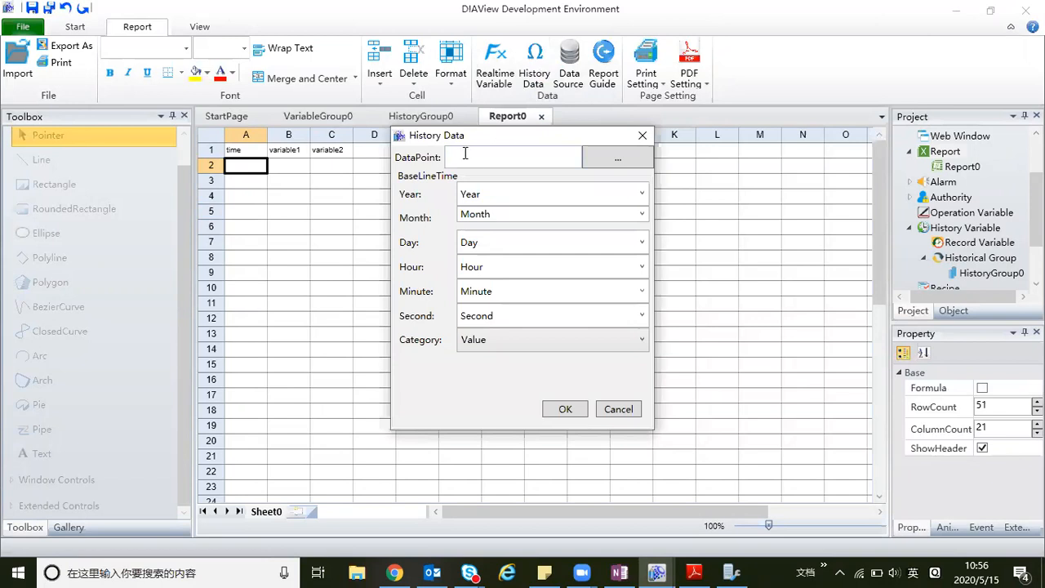
click(608, 156)
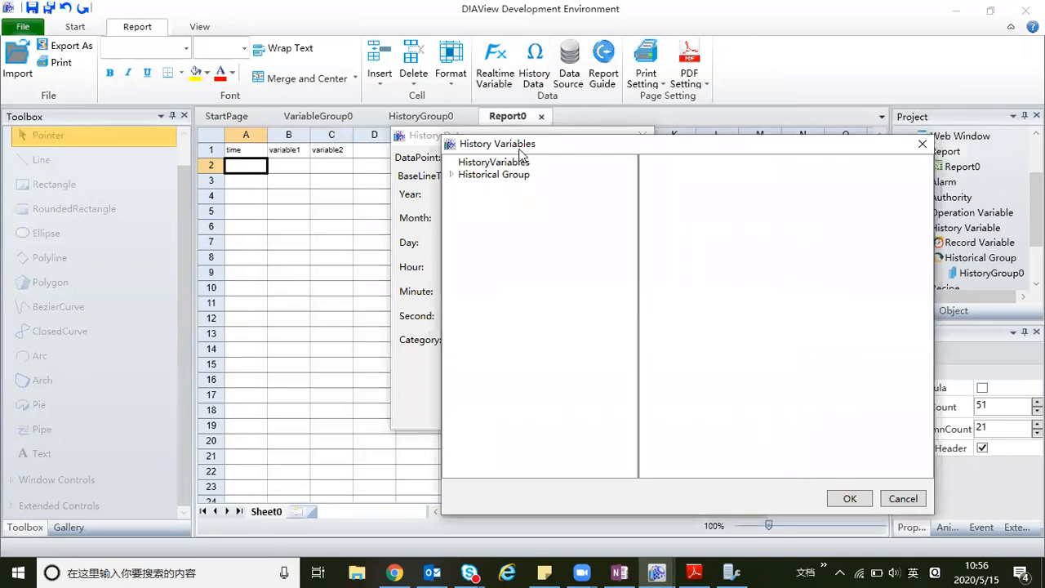
click(452, 177)
click(513, 187)
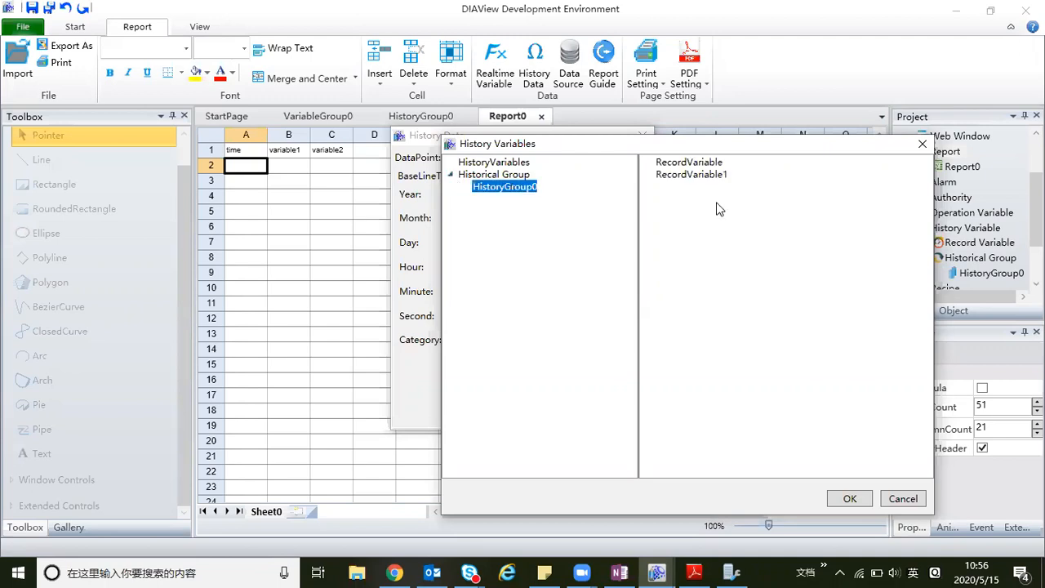
click(678, 166)
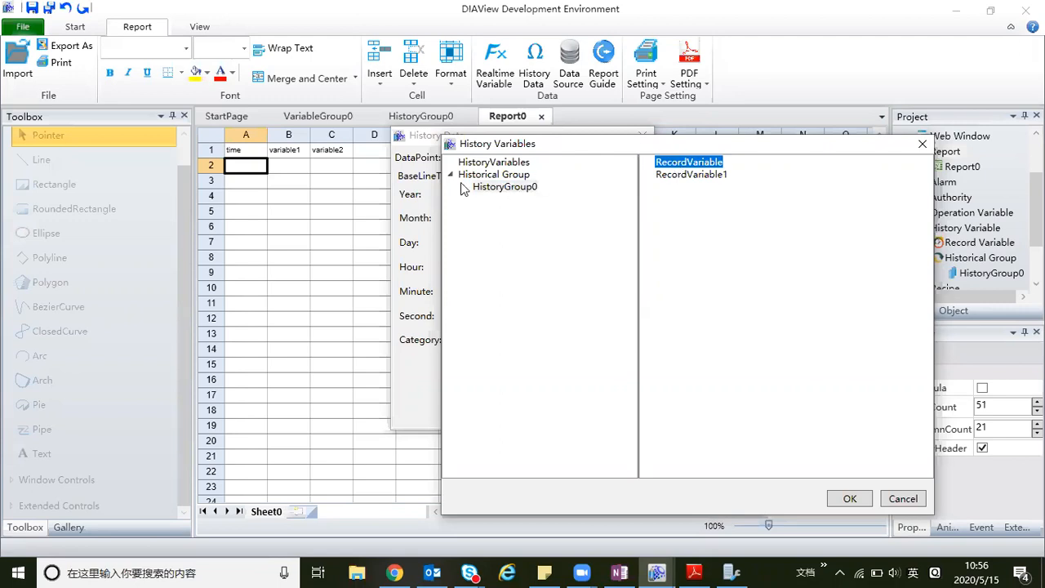
click(452, 175)
click(452, 174)
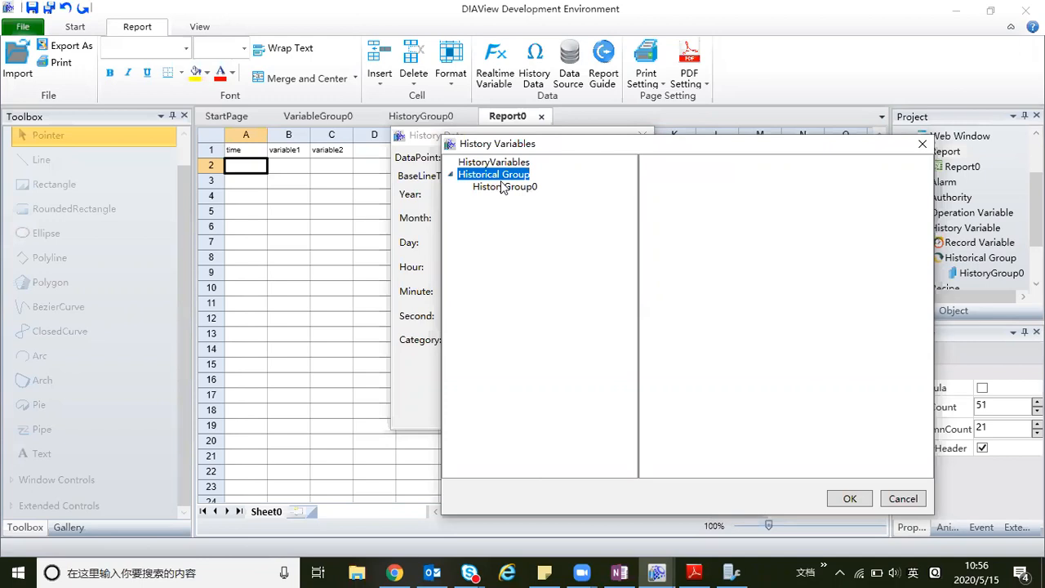
click(502, 187)
click(678, 166)
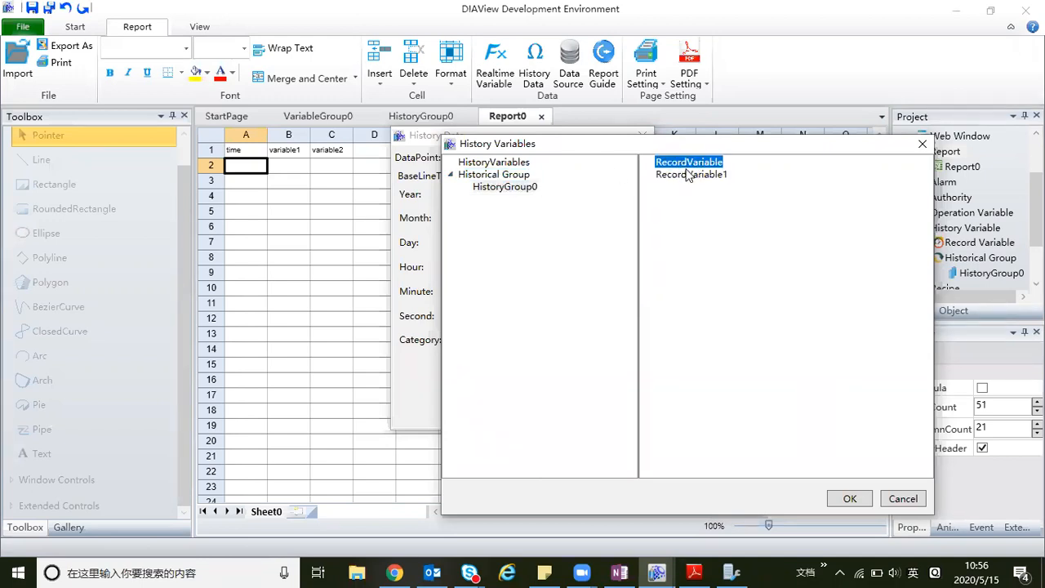
click(851, 499)
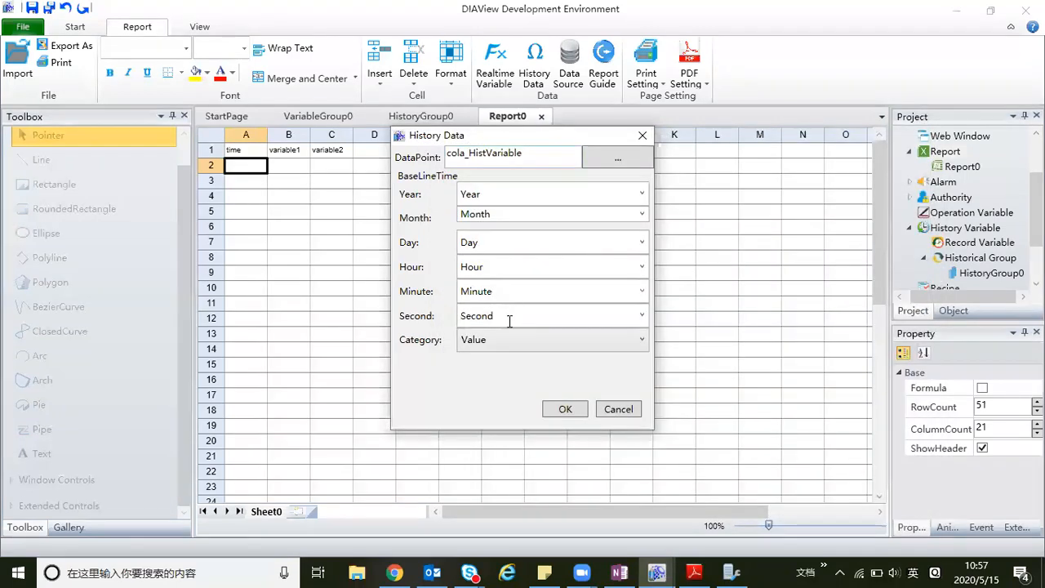
Set the category of cell A2's history data to TriggerTime and accept the binding.
click(490, 343)
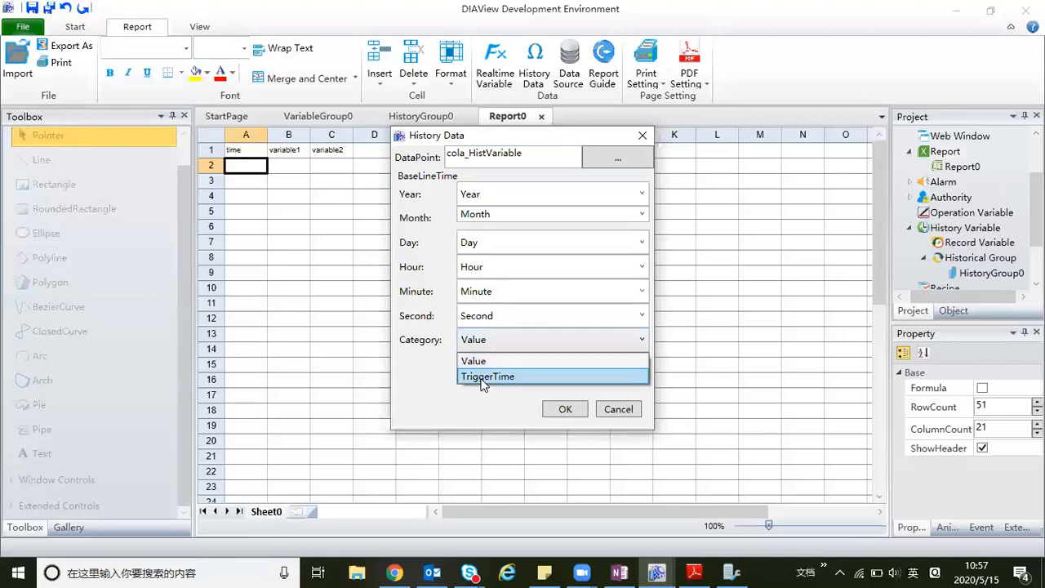
click(482, 377)
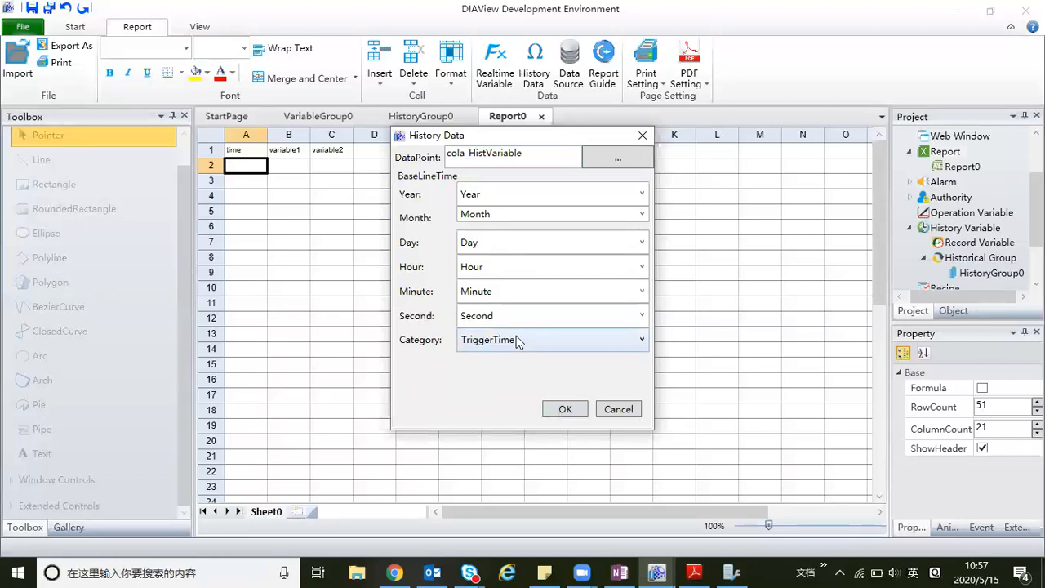
click(564, 409)
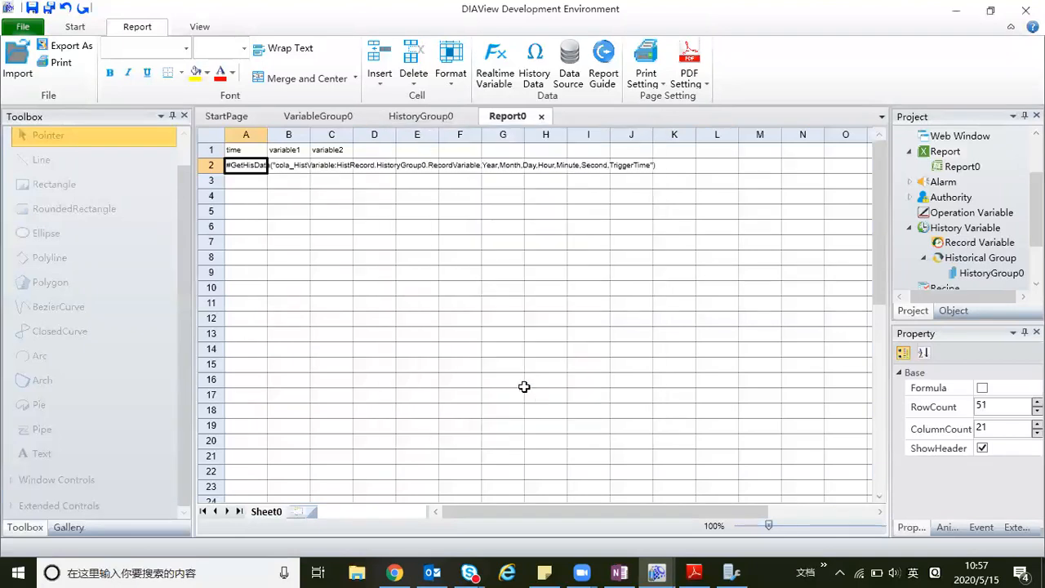
Bind cell B2 to the history data of RecordVariable from HistoryGroup0, keeping the category as Value.
click(294, 166)
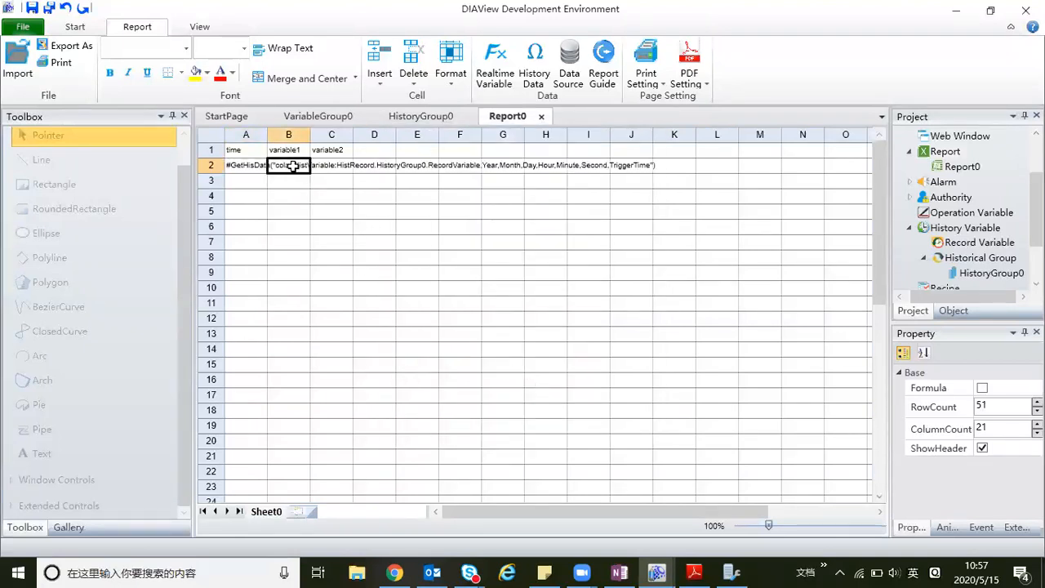
click(534, 84)
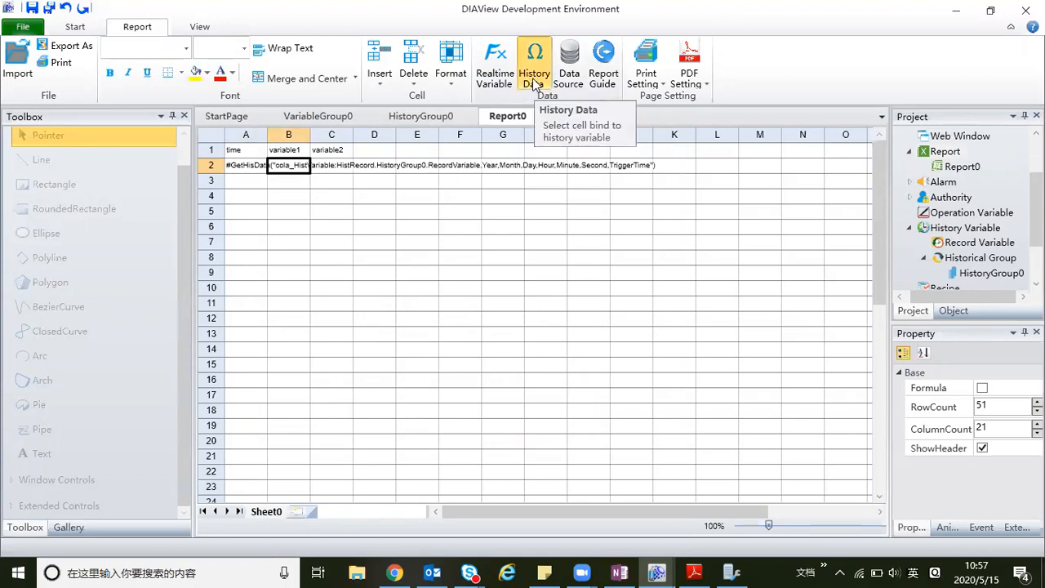
click(616, 162)
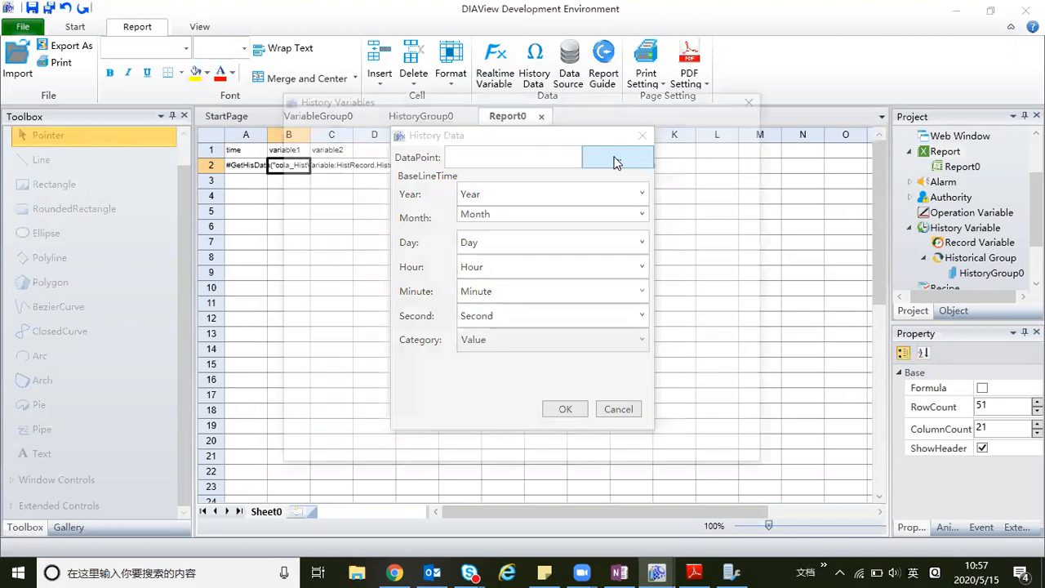
click(285, 115)
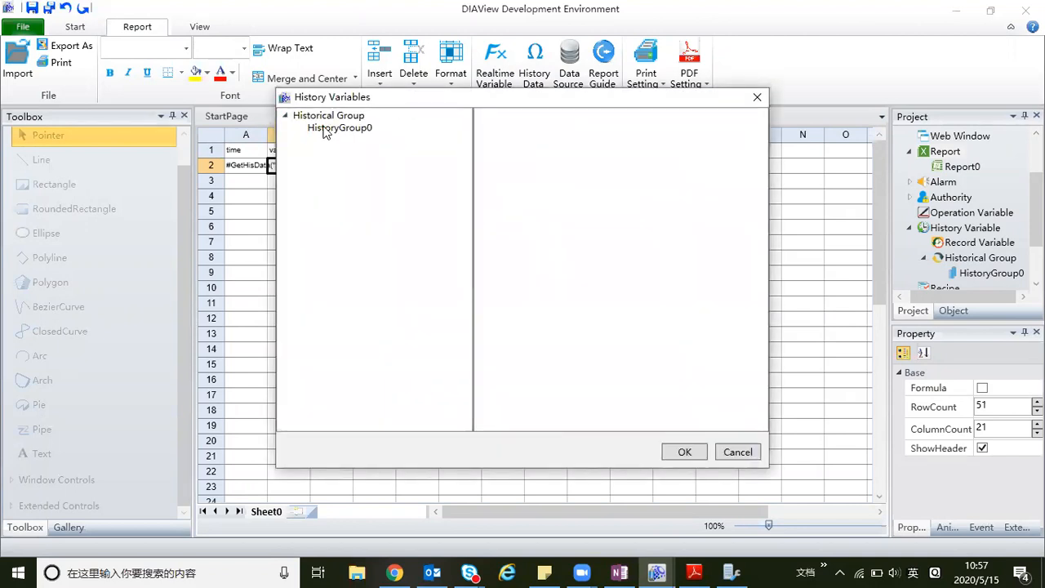
click(329, 128)
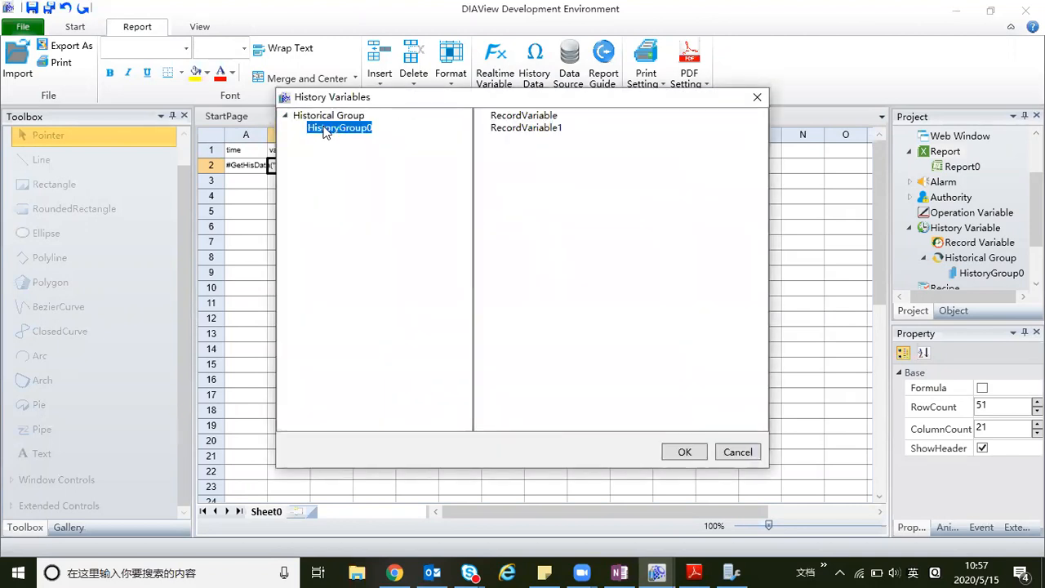
click(510, 119)
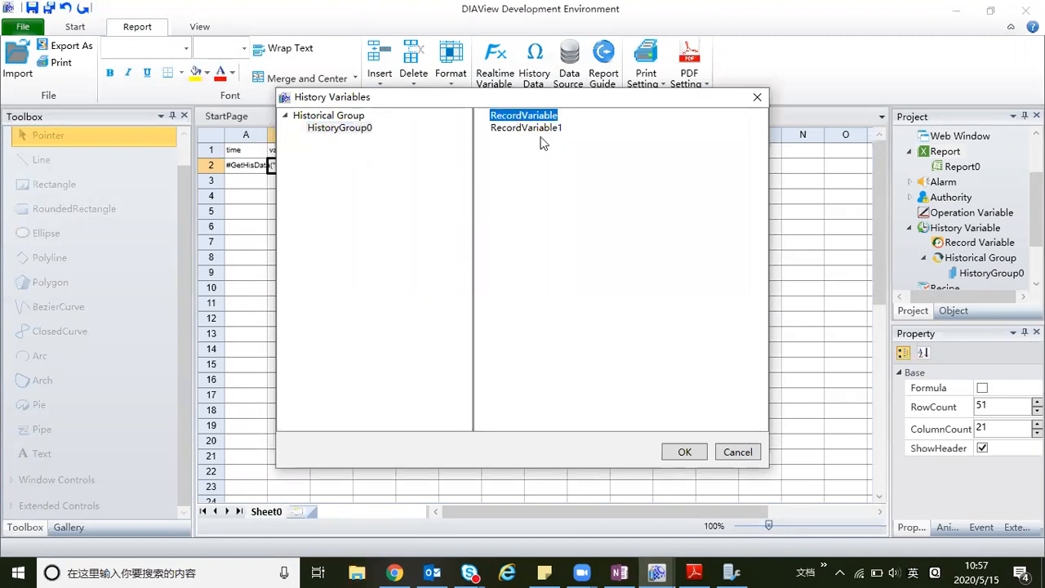
click(673, 454)
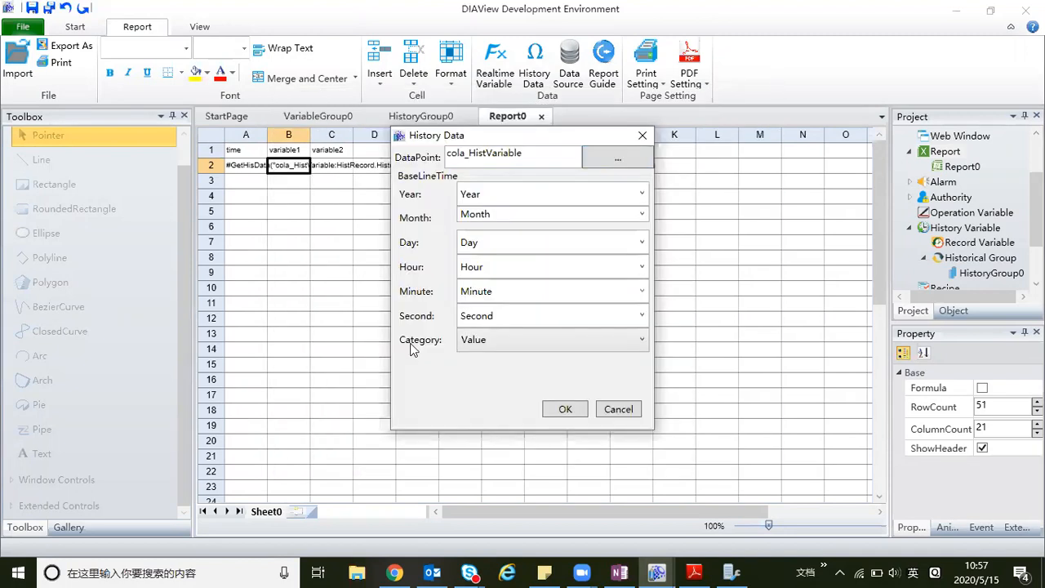
click(481, 342)
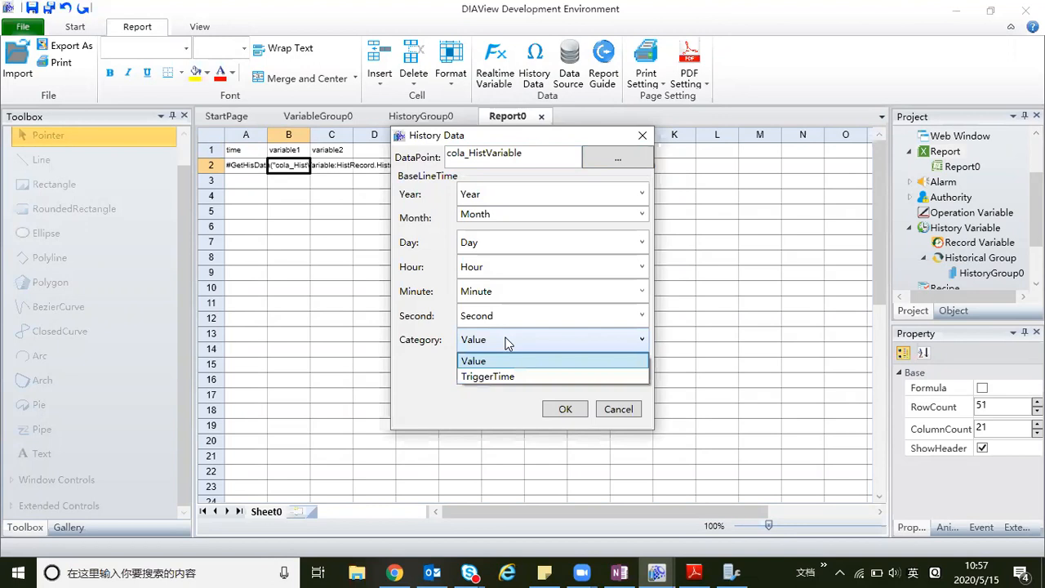
click(508, 343)
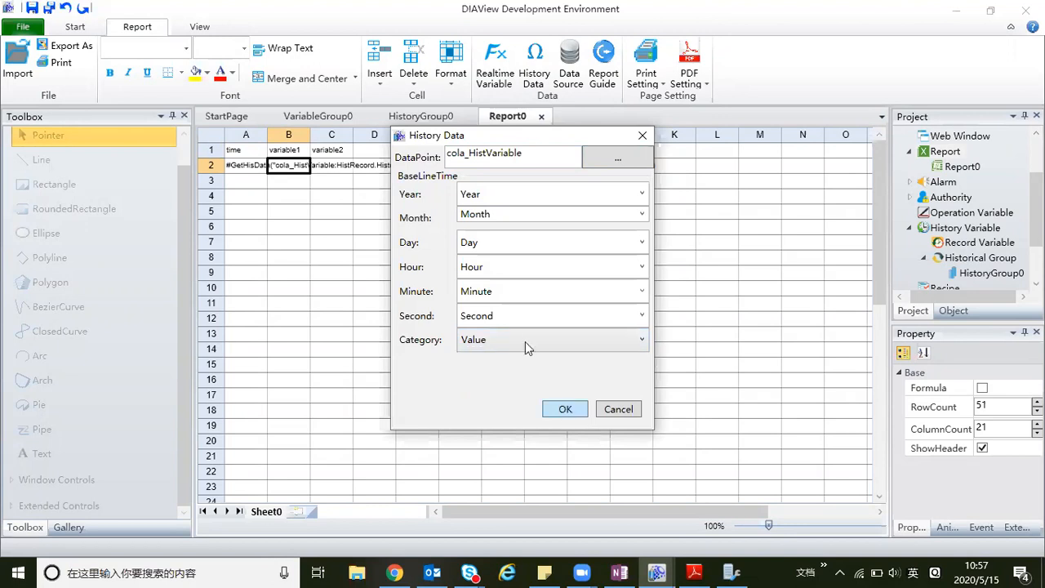
click(563, 411)
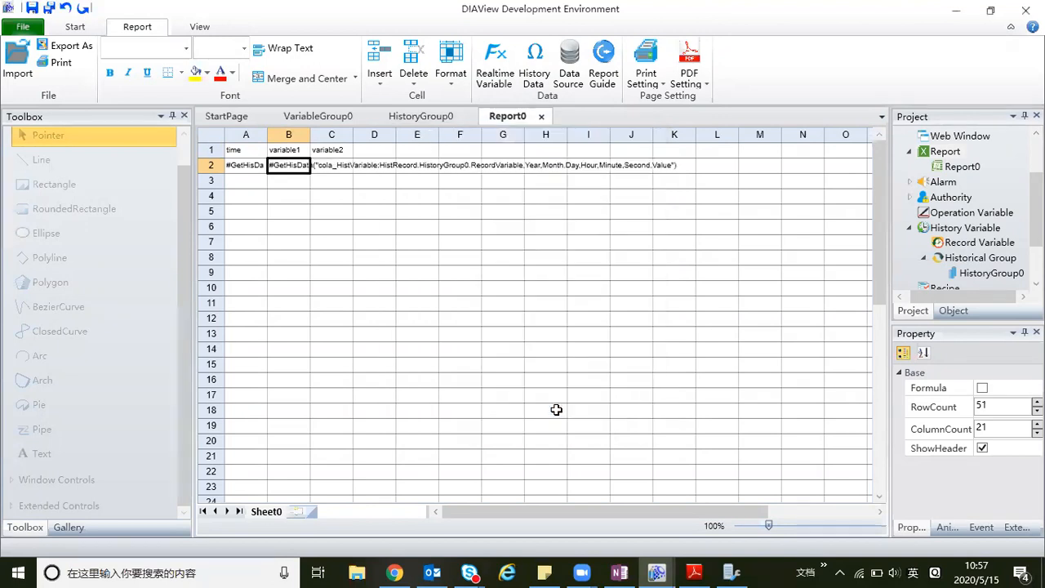
Bind cell C2 to the history data of RecordVariable1 from HistoryGroup0 with category Value, and save all changes.
click(337, 171)
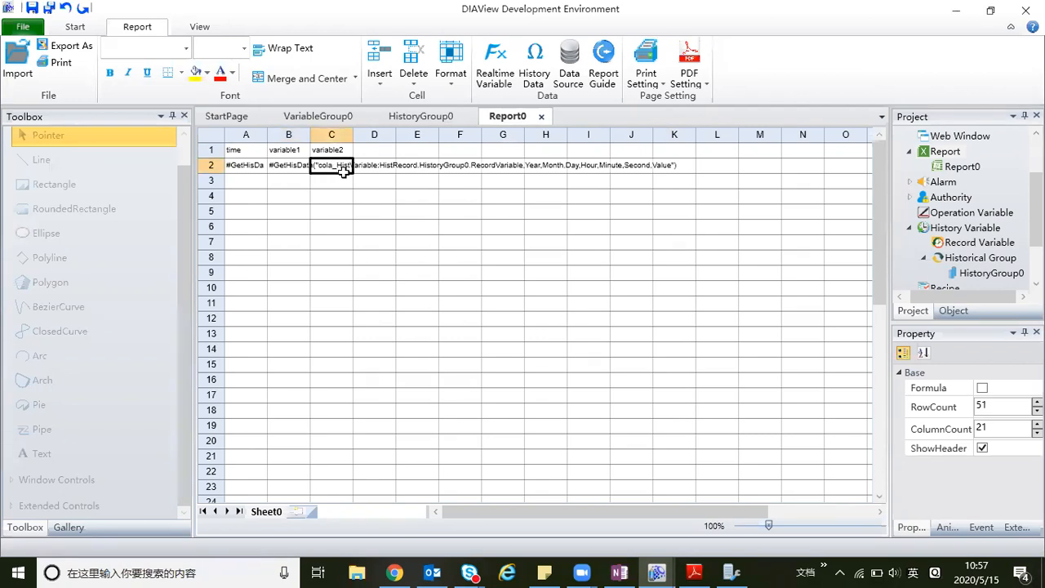
click(536, 85)
click(604, 162)
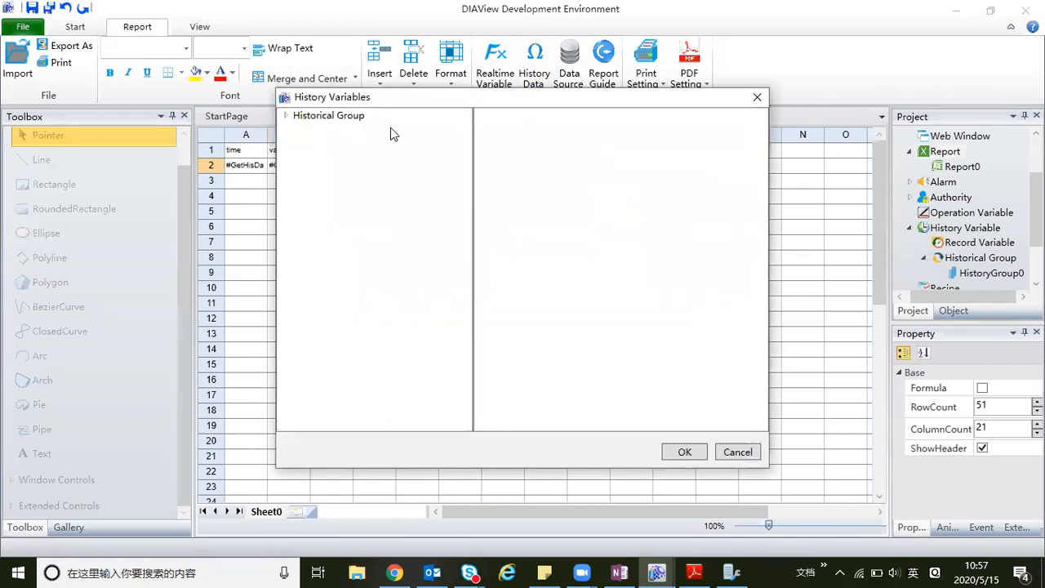
click(286, 116)
click(330, 129)
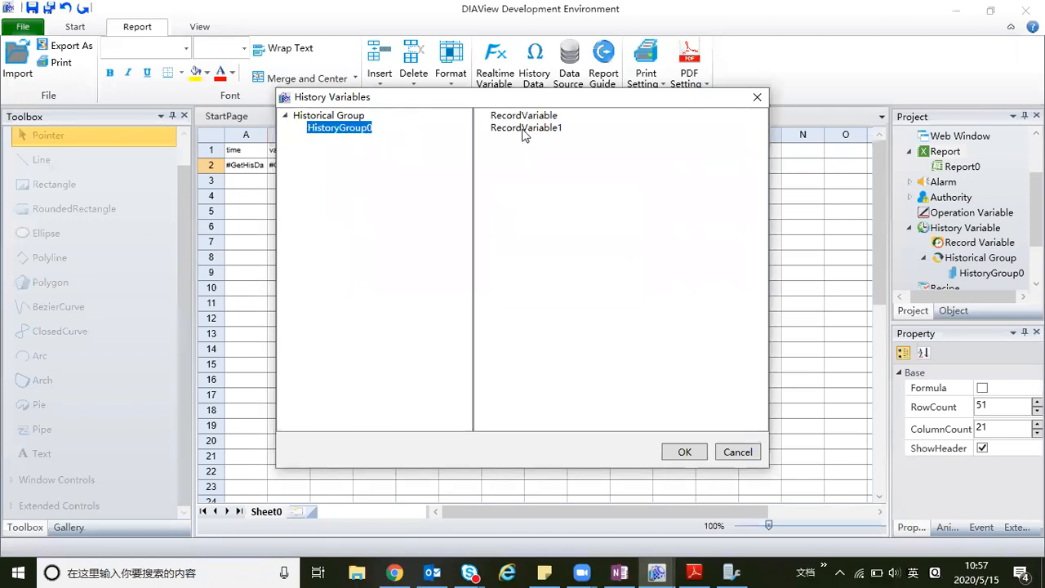
click(524, 129)
click(672, 455)
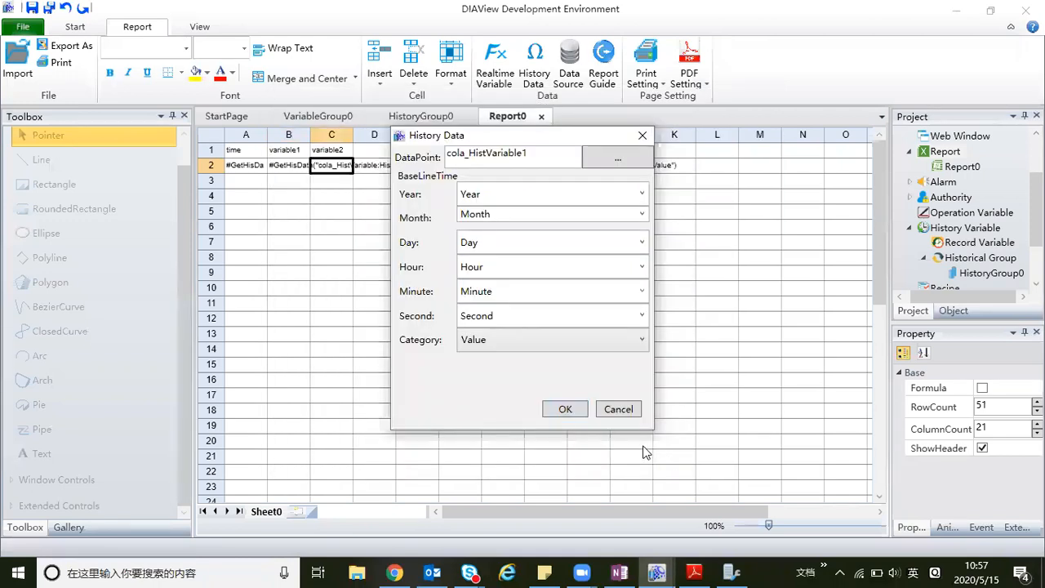
click(563, 409)
click(441, 313)
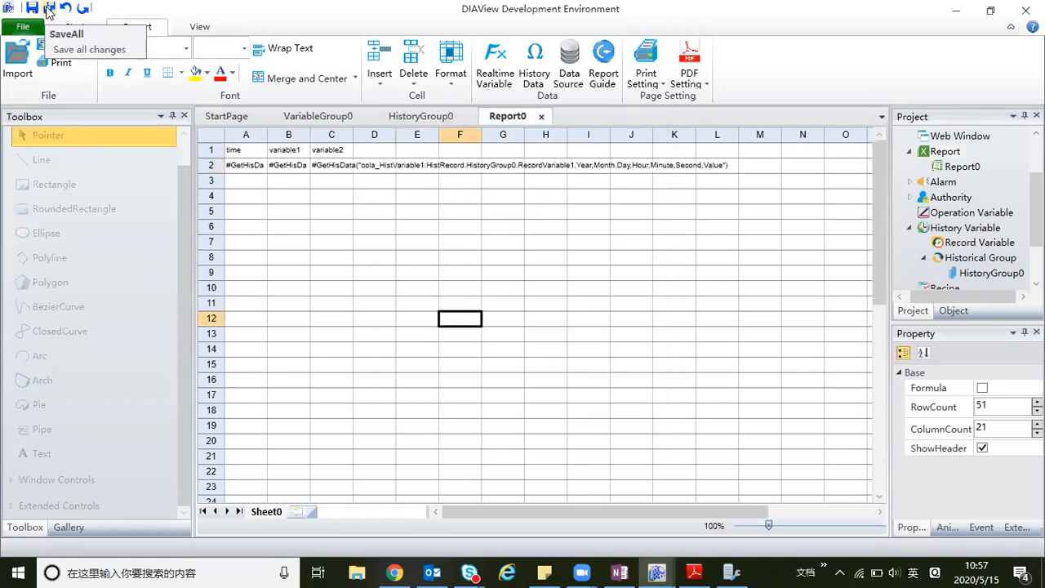
click(49, 9)
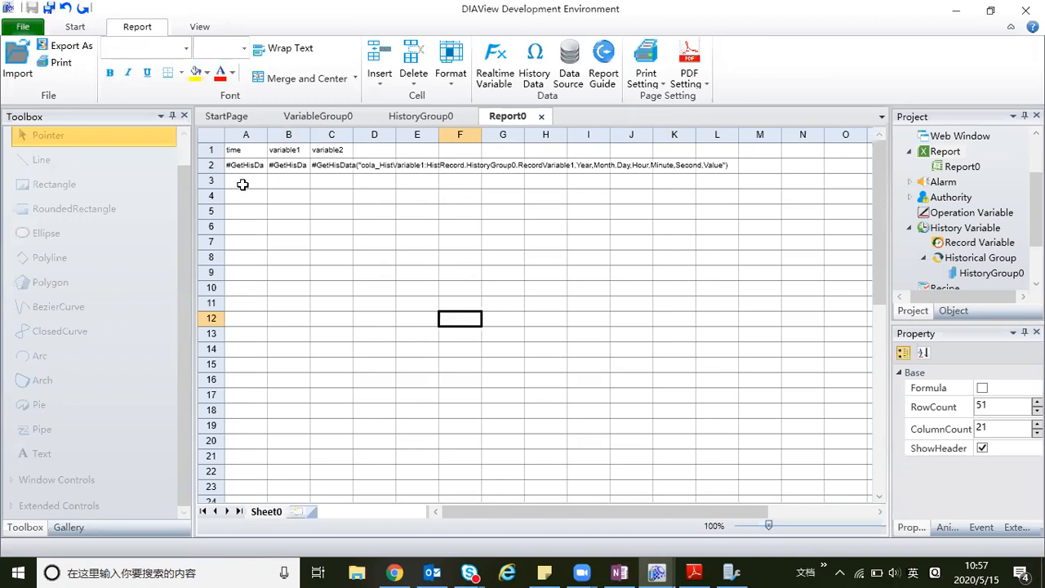
Set the font size of headings A1 to C1 to 28, and enlarge row 1 and columns B and C to fit.
drag(253, 151, 348, 161)
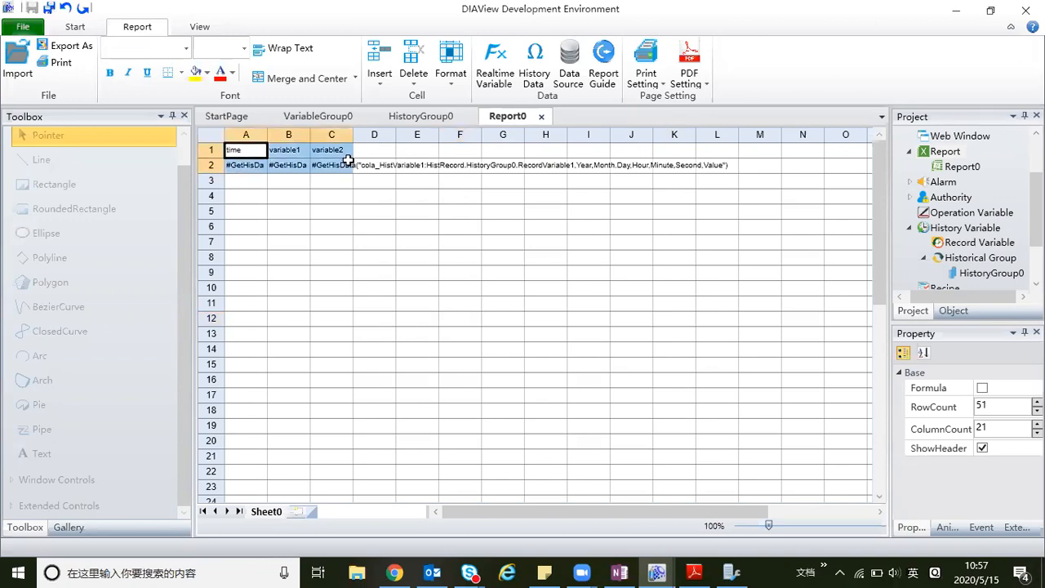
drag(240, 150, 326, 151)
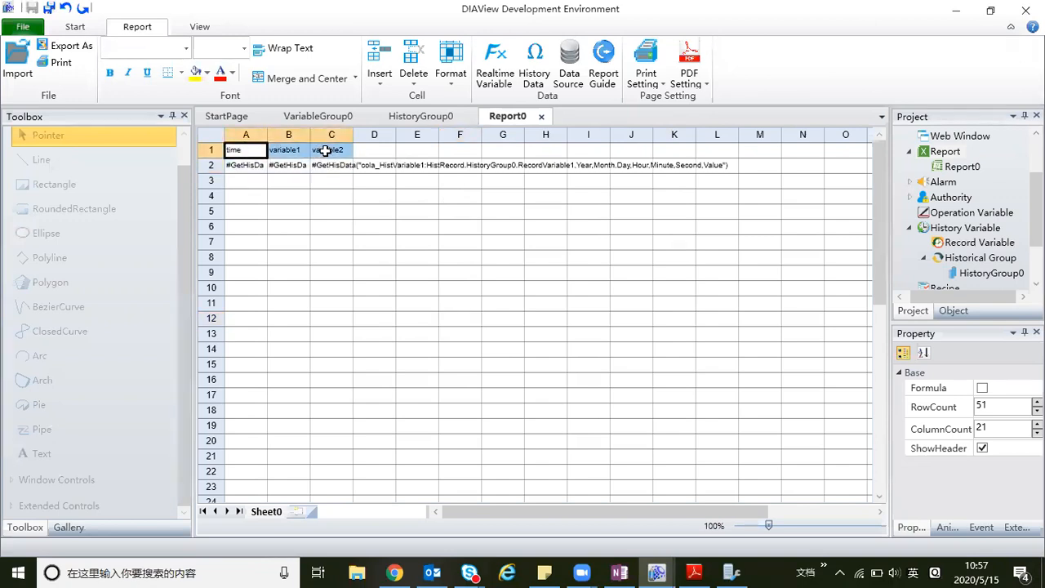
click(244, 48)
click(204, 256)
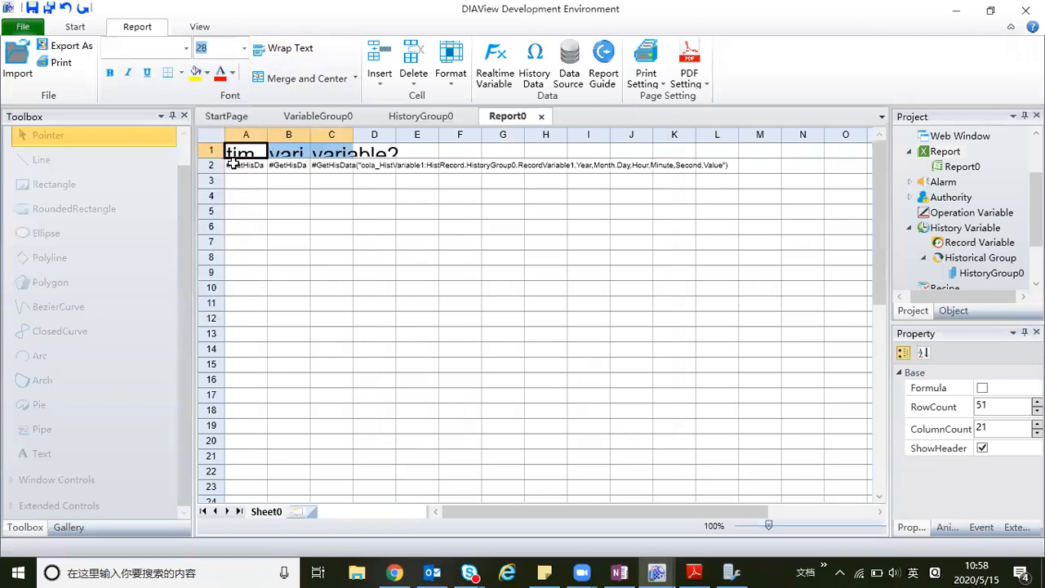
drag(210, 158, 210, 187)
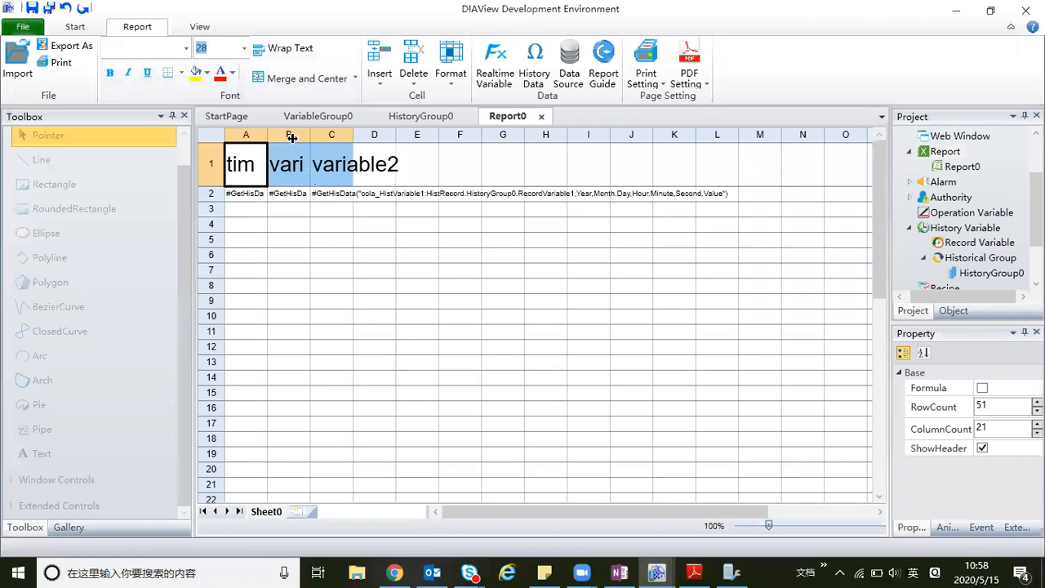
drag(316, 130, 523, 135)
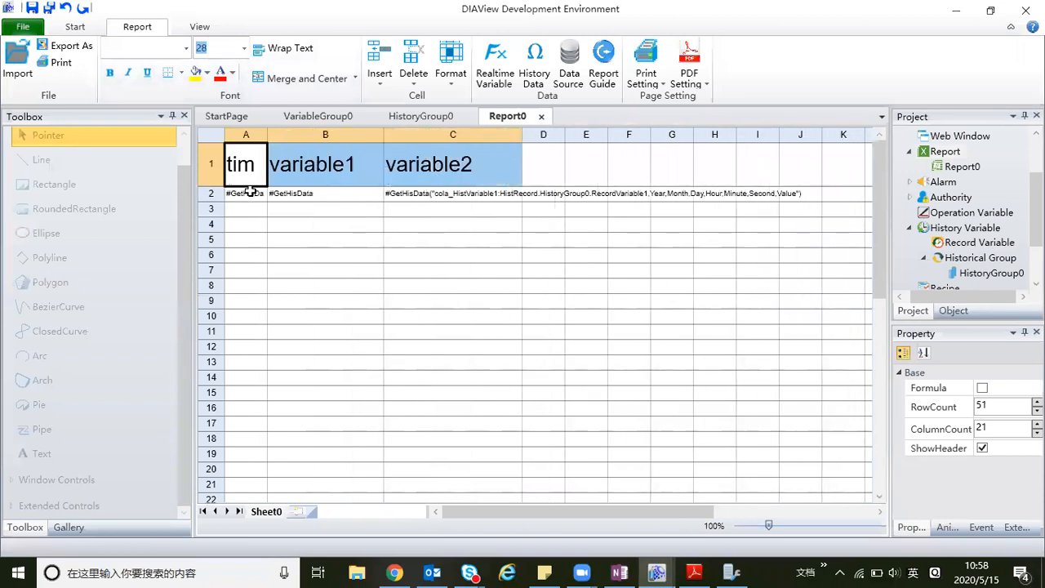
Try to set the font size of the report rows below the headings to 28.
drag(249, 193, 290, 194)
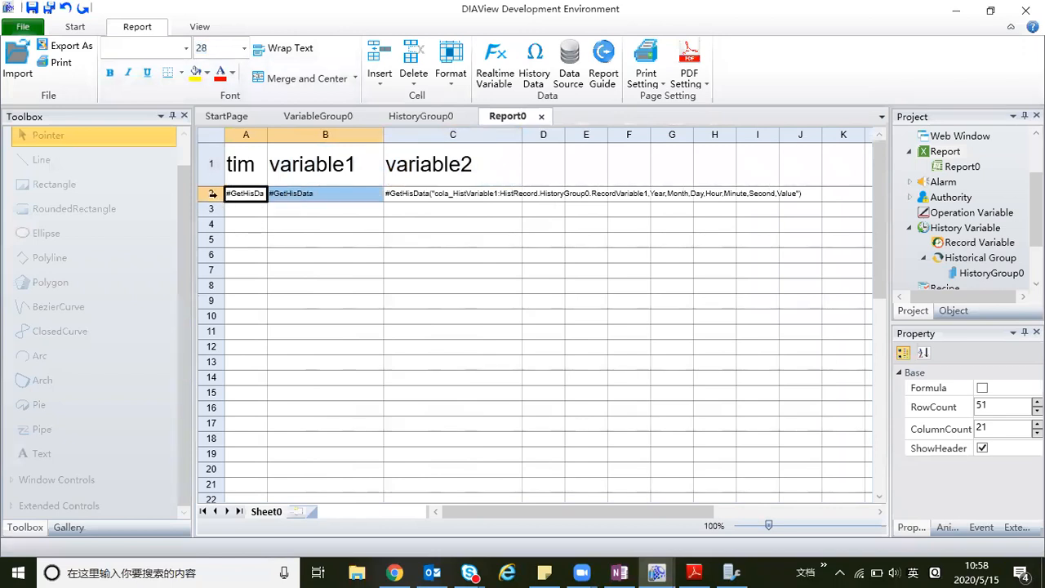
drag(218, 356, 241, 510)
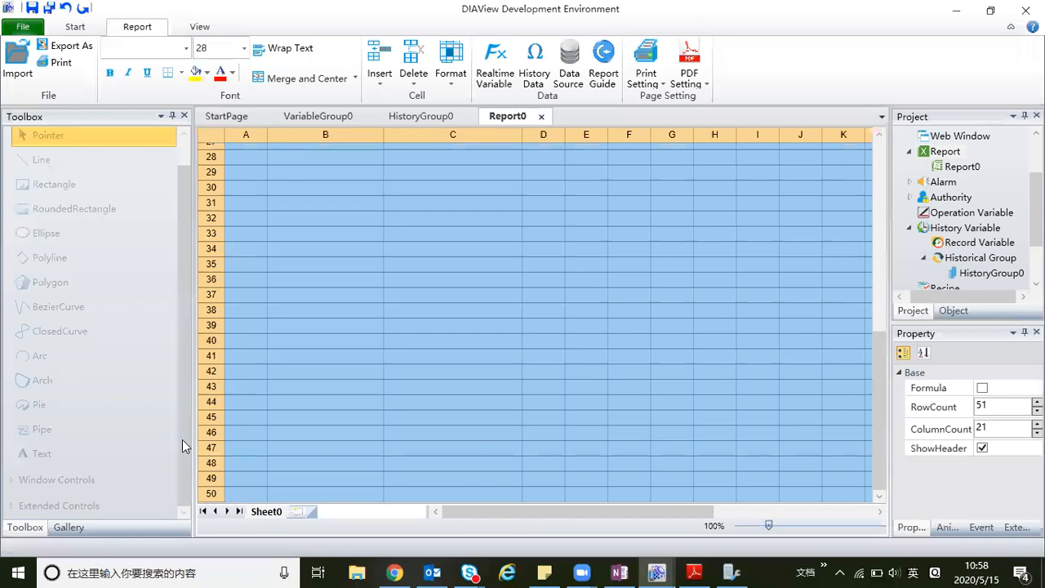
click(245, 49)
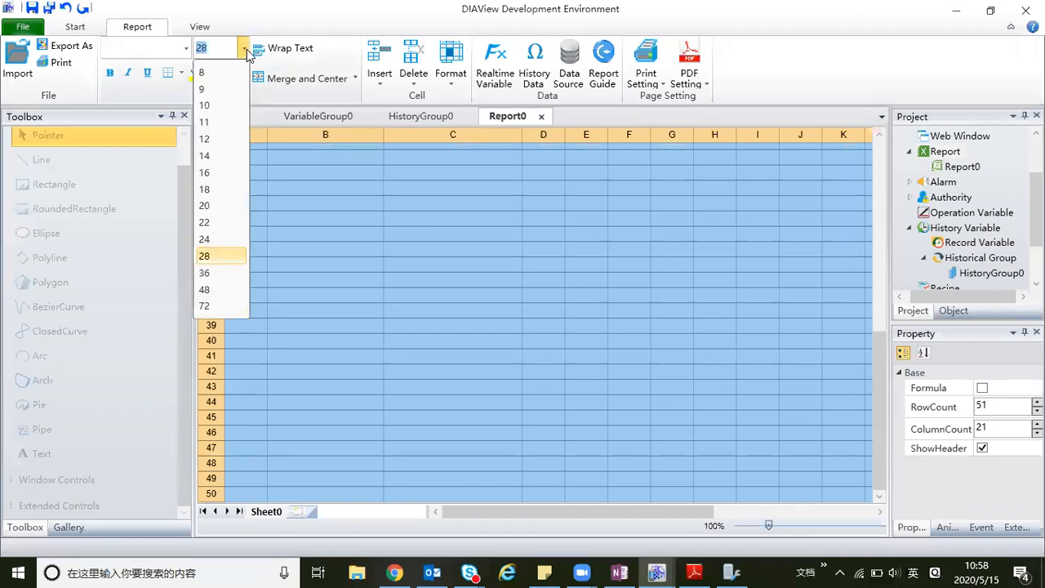
click(203, 255)
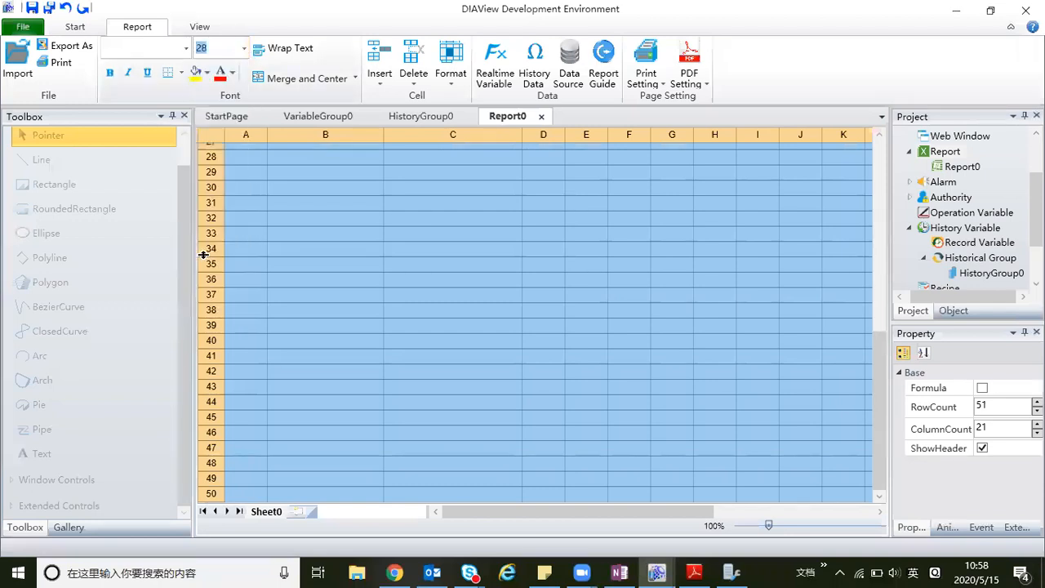
click(275, 260)
scroll(270, 271, up, 9)
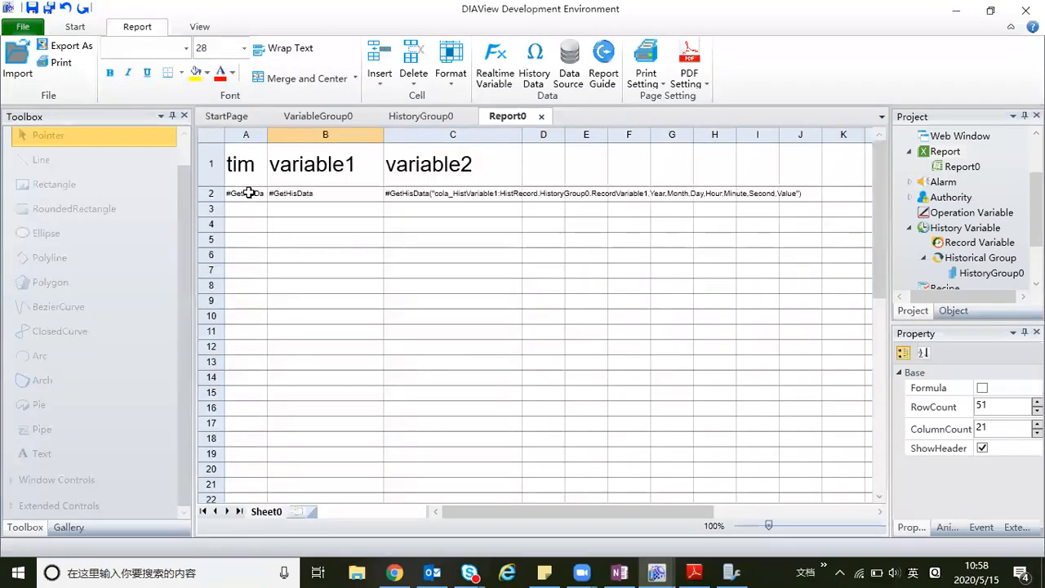
Widen column A to fit the time heading, then save all changes and close the report.
click(248, 193)
drag(280, 133, 320, 134)
click(385, 253)
click(51, 8)
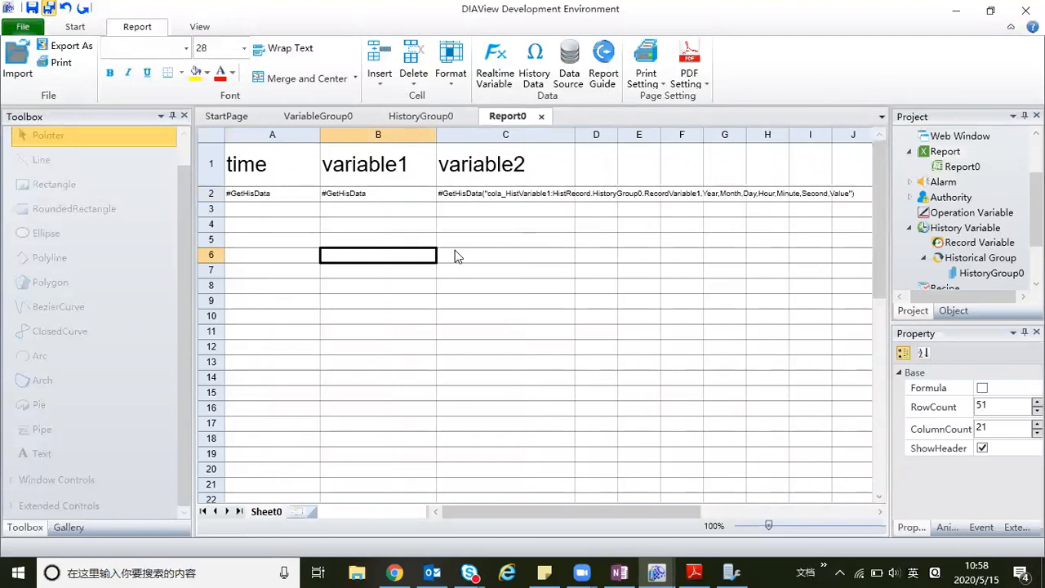
click(543, 117)
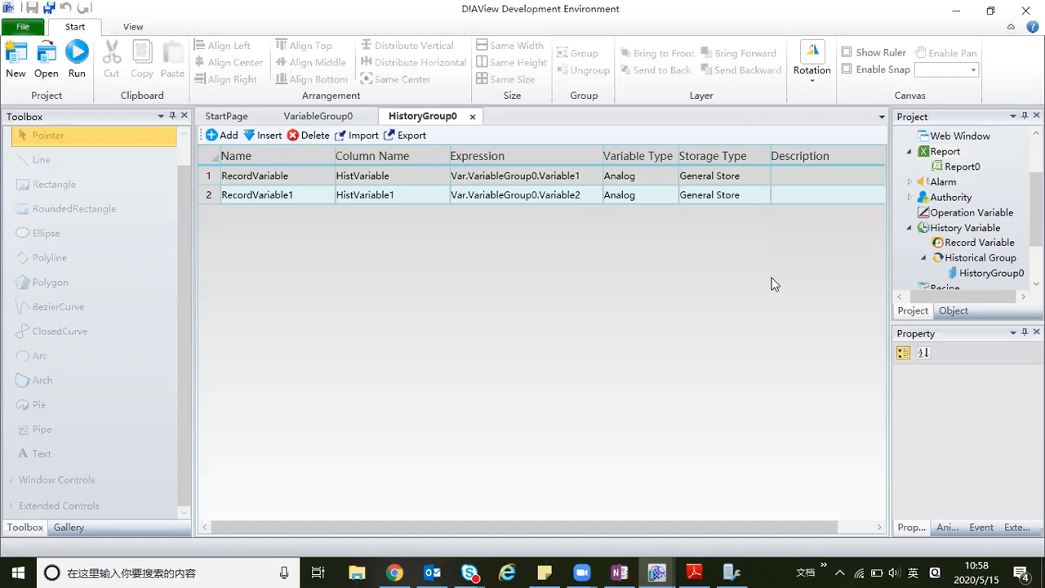
Create a new window in the project.
scroll(958, 196, up, 3)
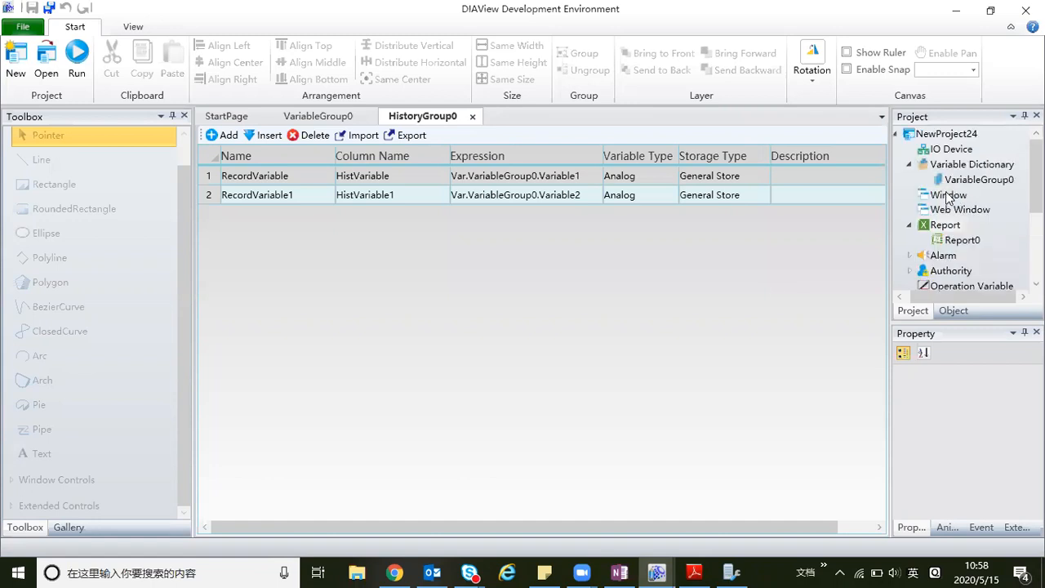
right_click(948, 197)
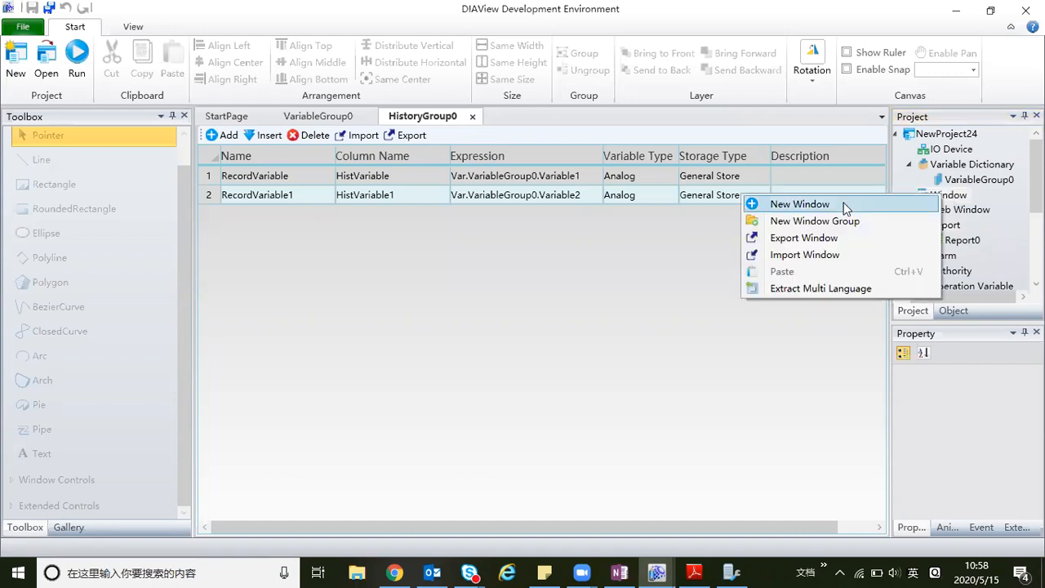
click(807, 207)
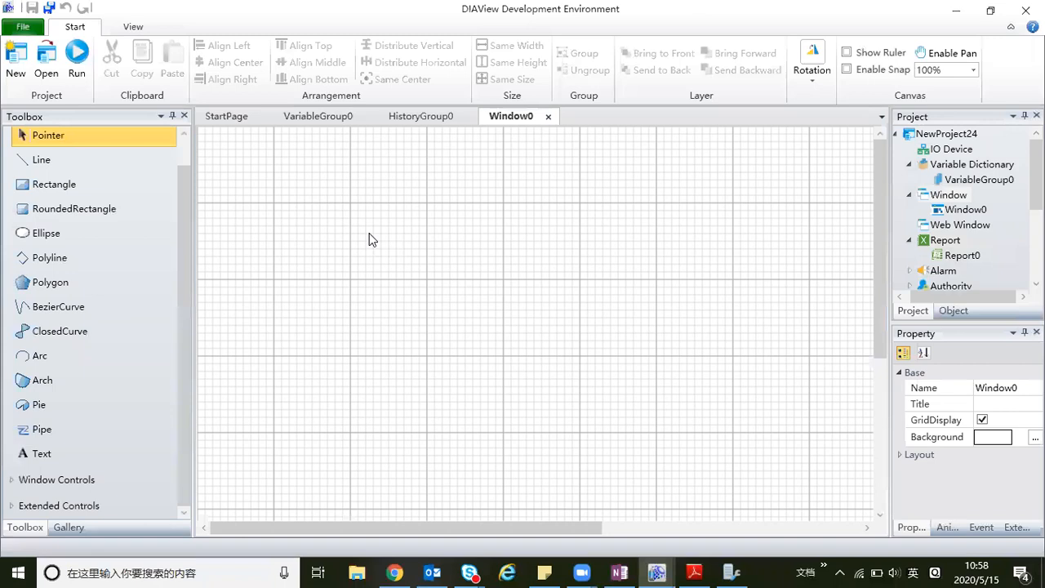
Place a Report extended control over most of the window's canvas and shift it slightly up and to the left.
click(13, 506)
scroll(17, 473, down, 3)
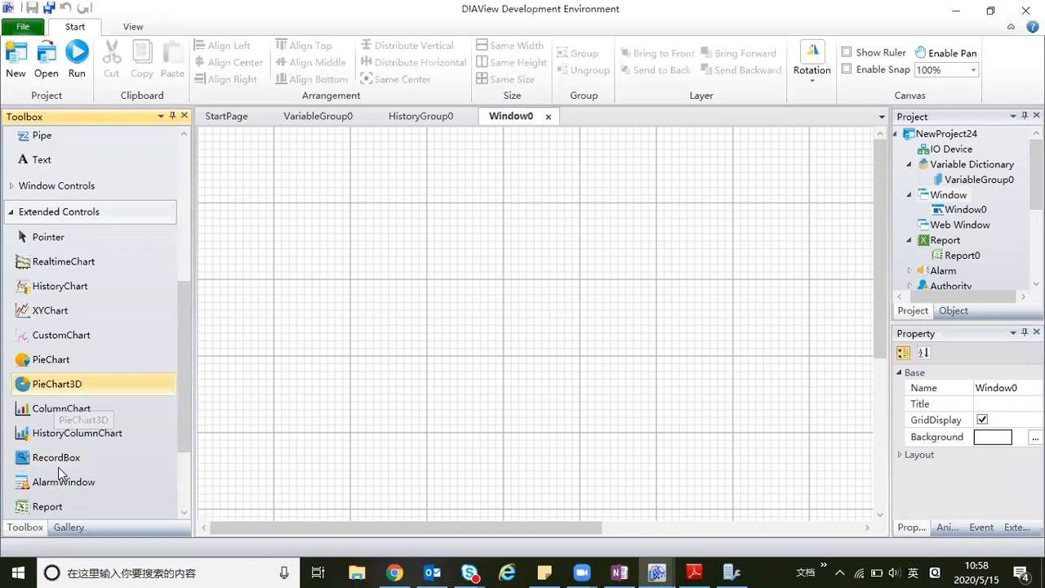
scroll(47, 441, down, 1)
click(45, 435)
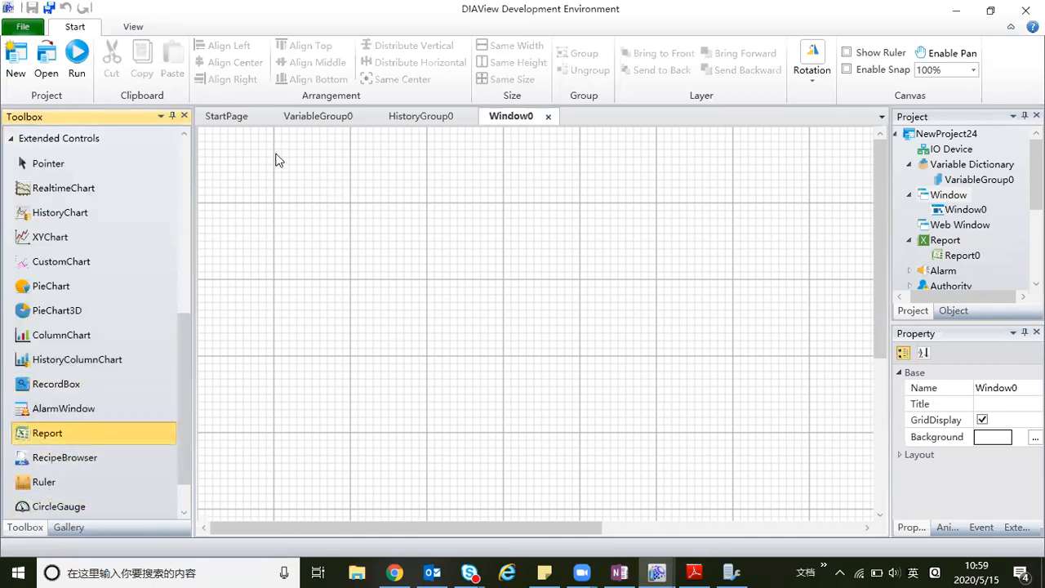
drag(274, 182, 821, 513)
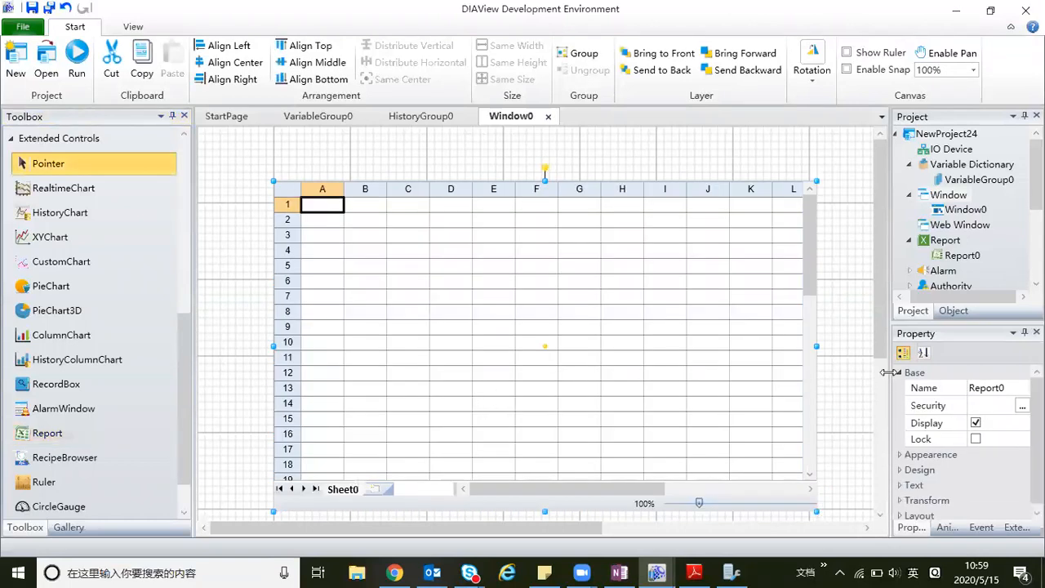
drag(888, 372, 782, 367)
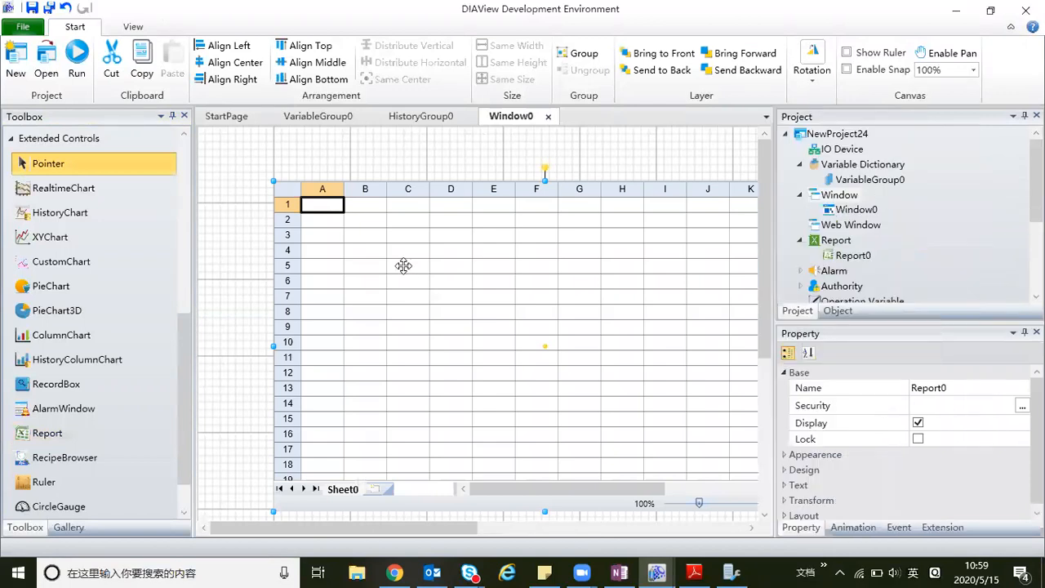
drag(366, 256, 326, 246)
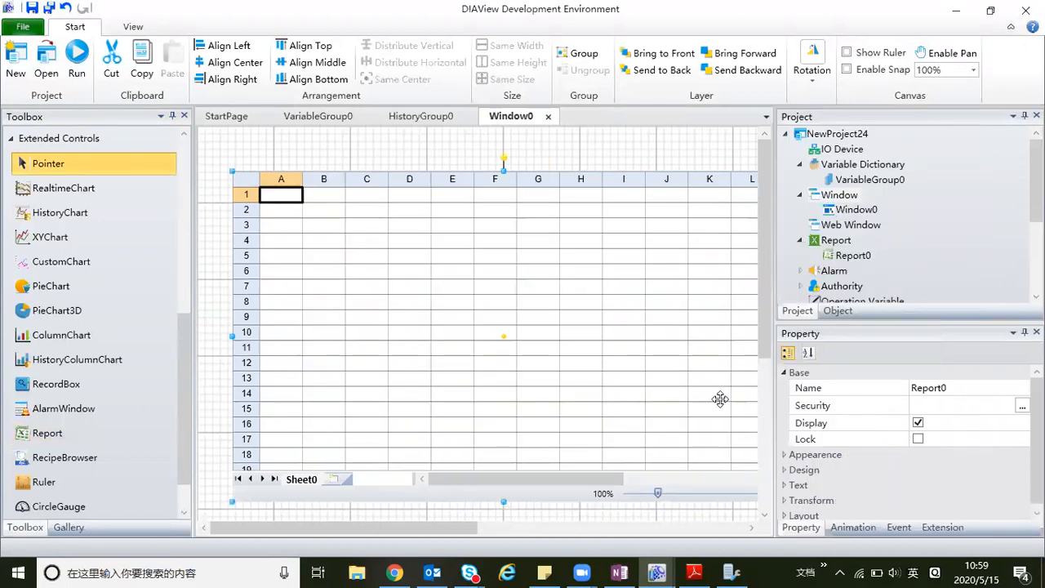
Turn on the report control's toolbar and set its template path to Report0.
click(785, 457)
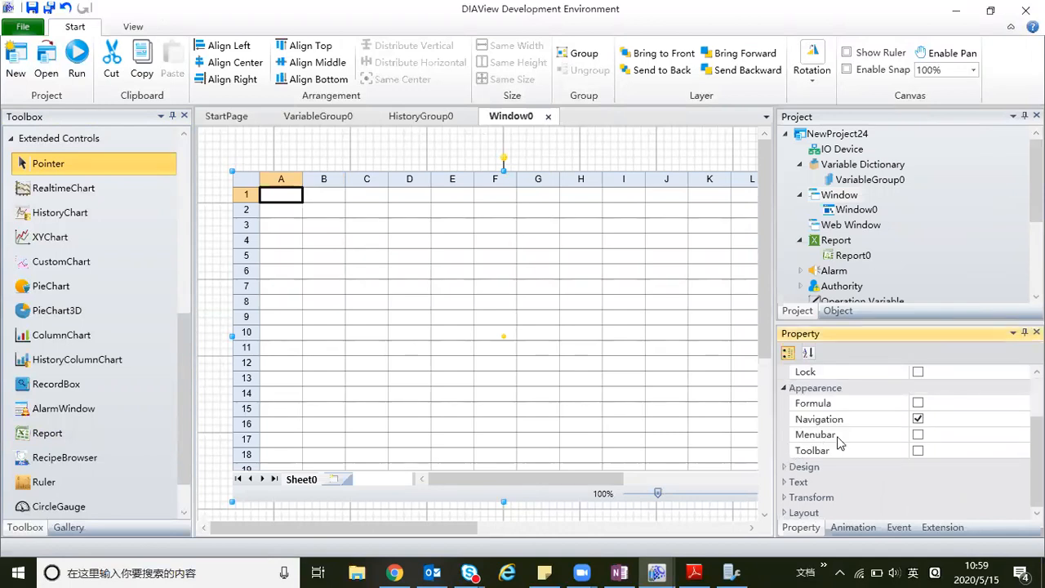
click(918, 452)
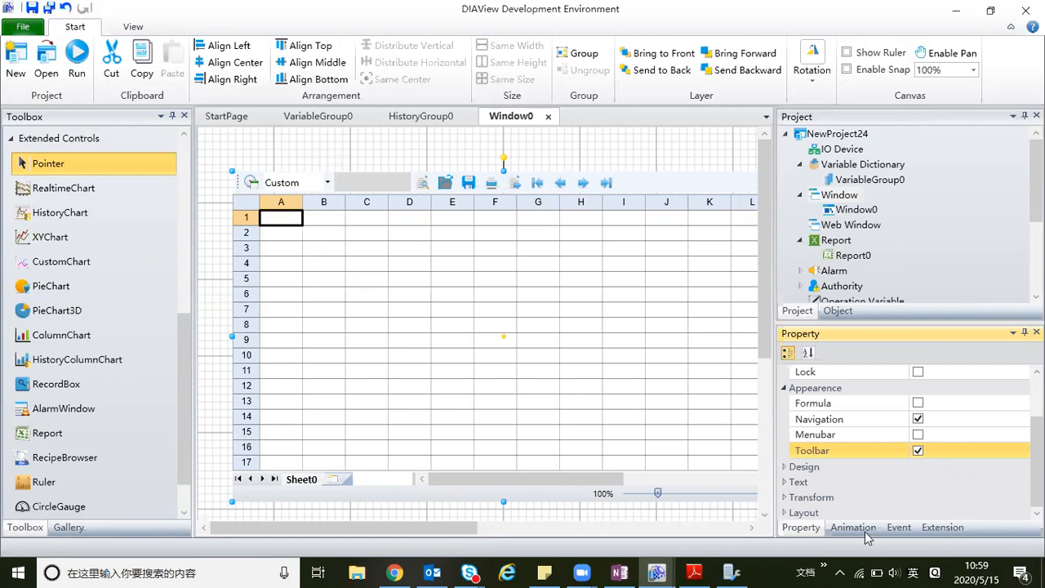
click(786, 467)
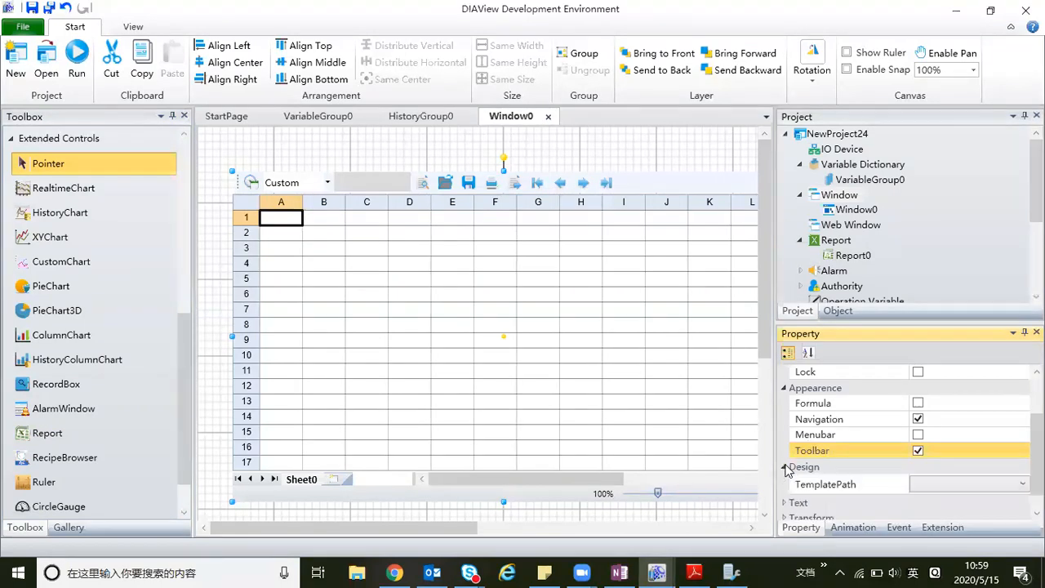
click(958, 490)
click(960, 488)
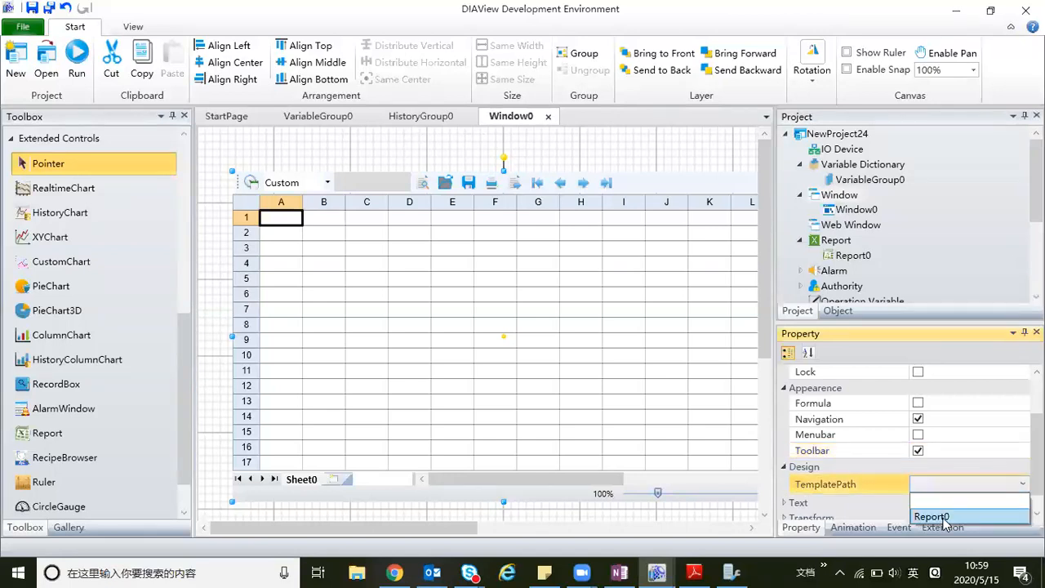
click(945, 518)
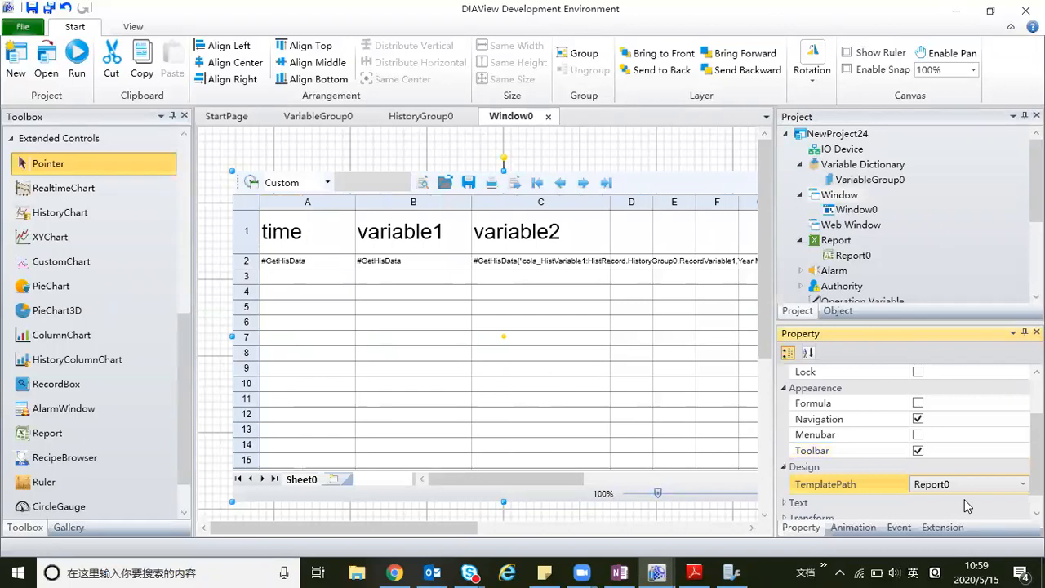
click(642, 155)
click(559, 291)
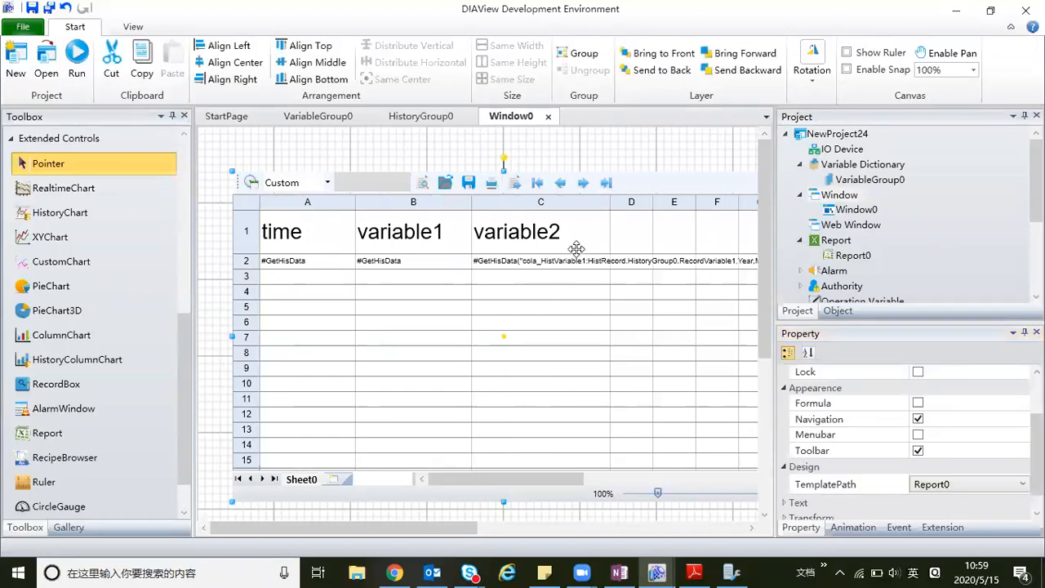
click(639, 148)
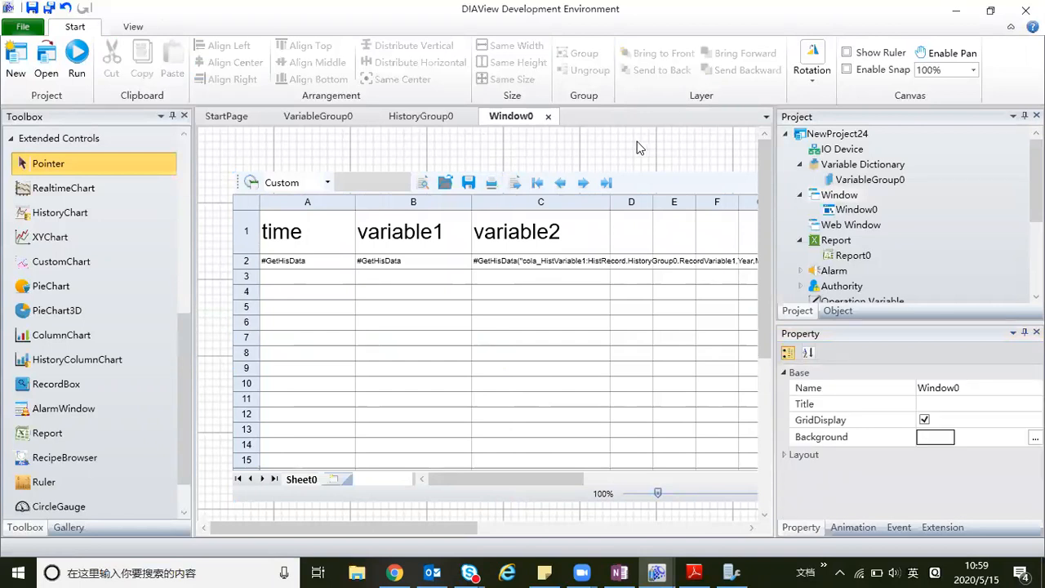
Add a new IO device with the Simulator driver, keeping the default communication settings.
click(845, 155)
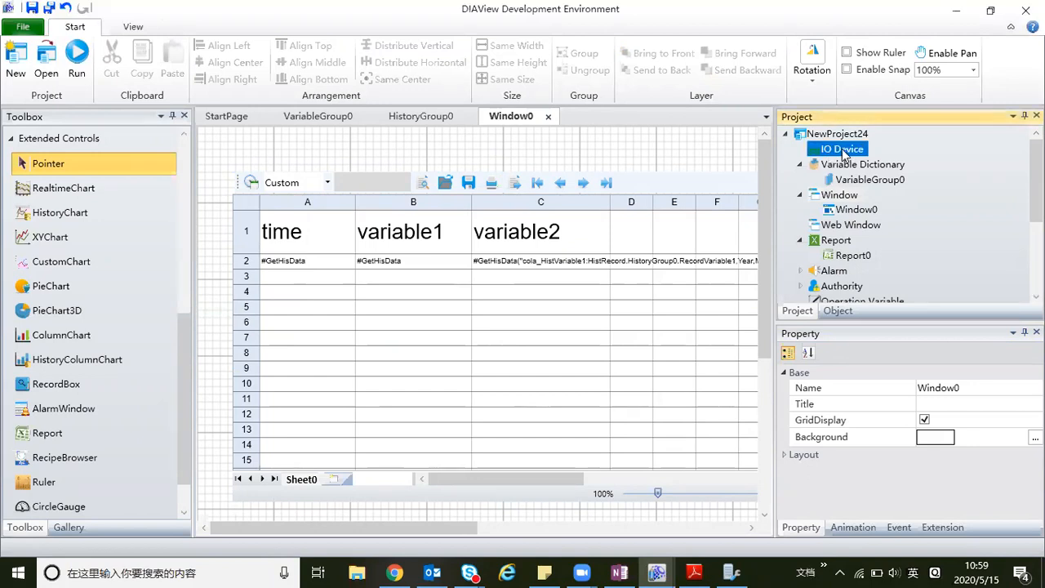
right_click(842, 152)
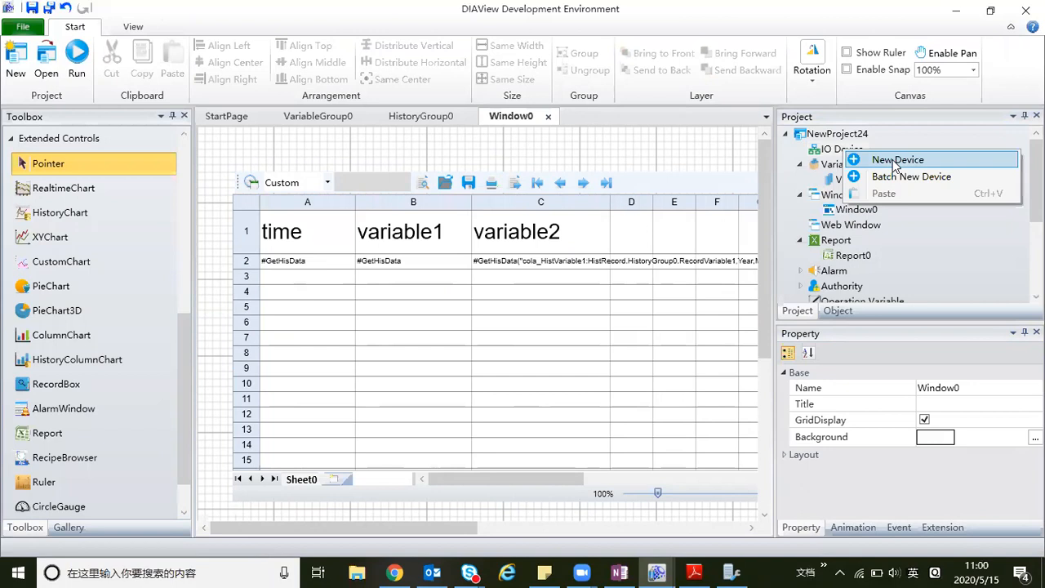
key(Return)
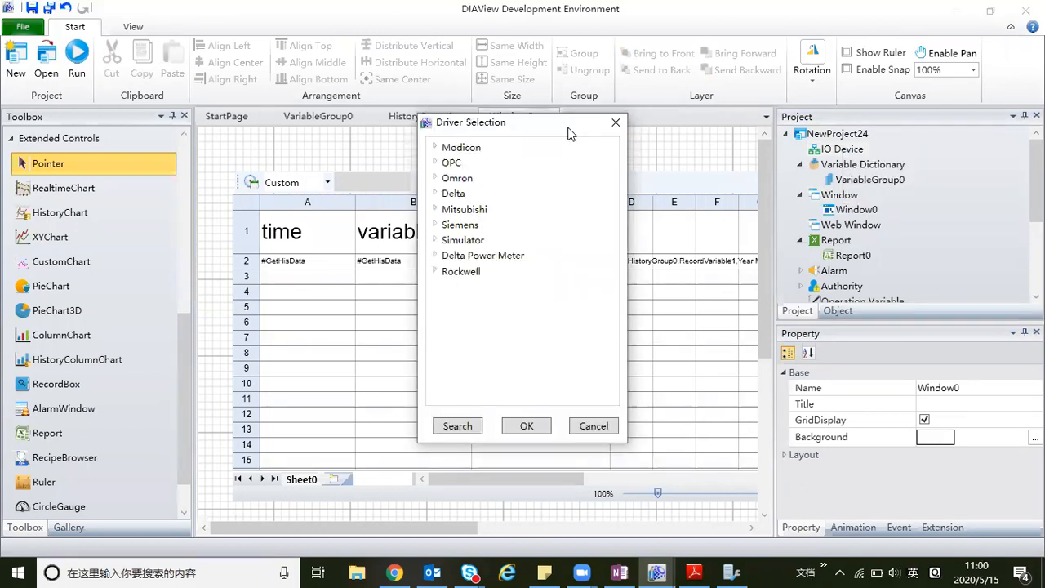
drag(569, 133, 806, 158)
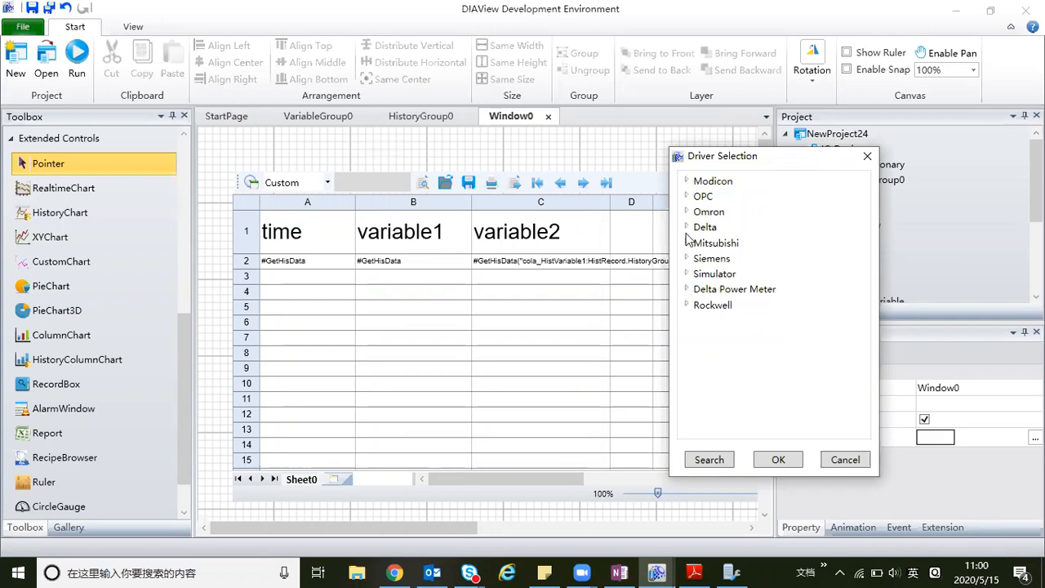
click(691, 276)
click(728, 291)
double_click(729, 290)
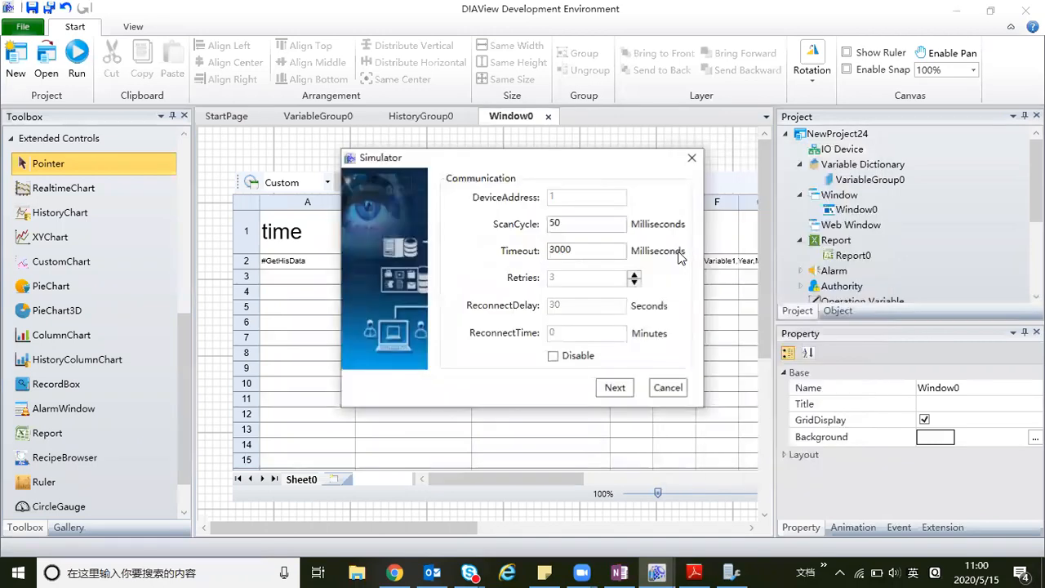
click(842, 363)
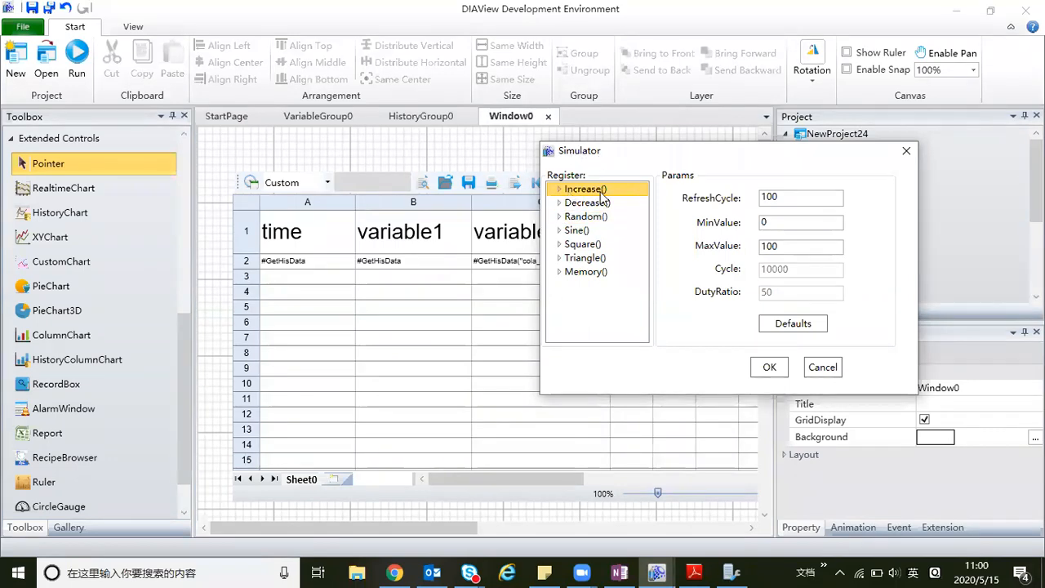
Set the simulator's Random register 0 to a refresh cycle of 1000 and a maximum value of 300.
click(560, 218)
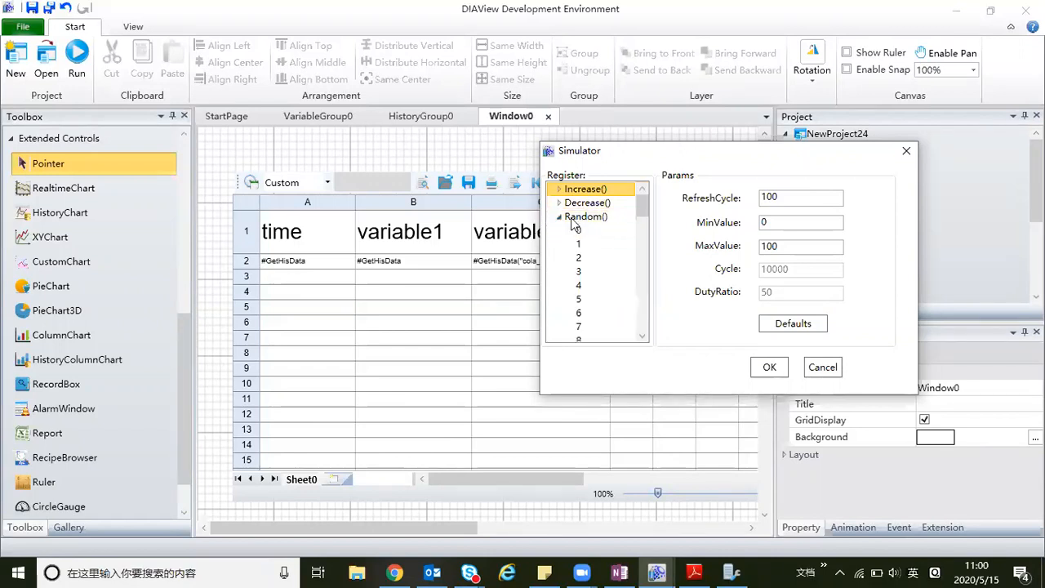
click(592, 231)
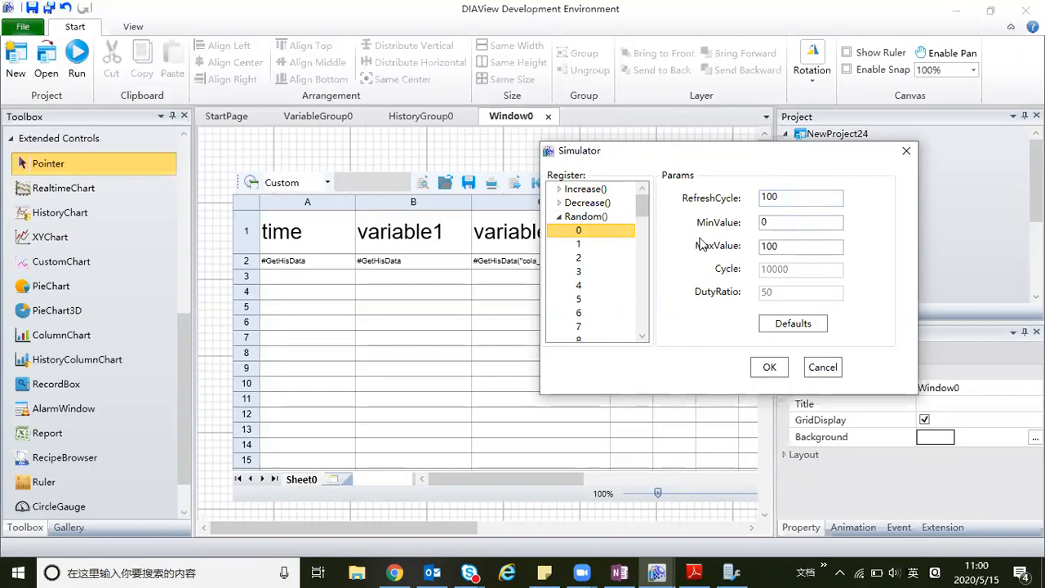
click(789, 202)
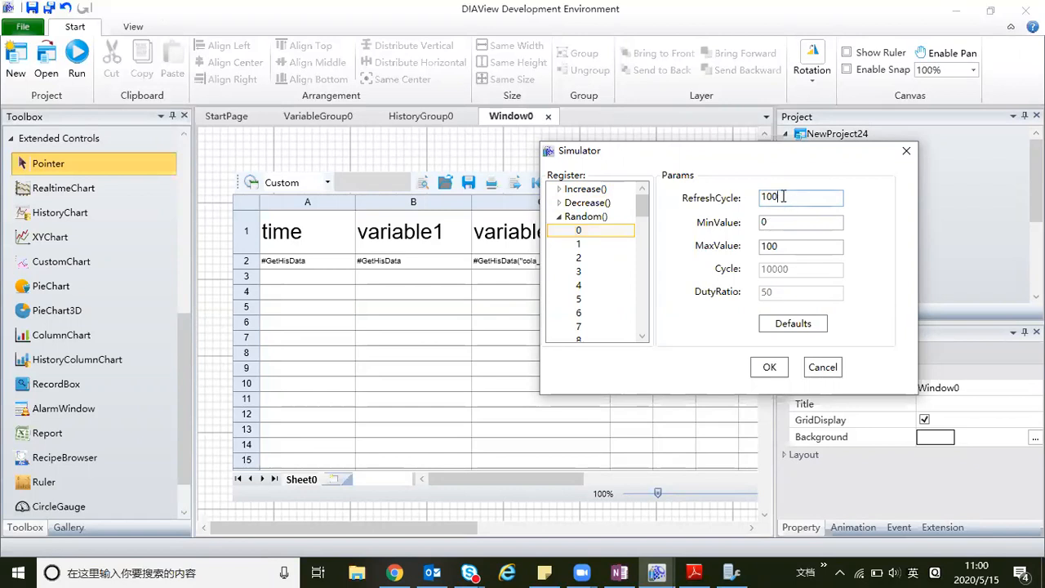
text(0)
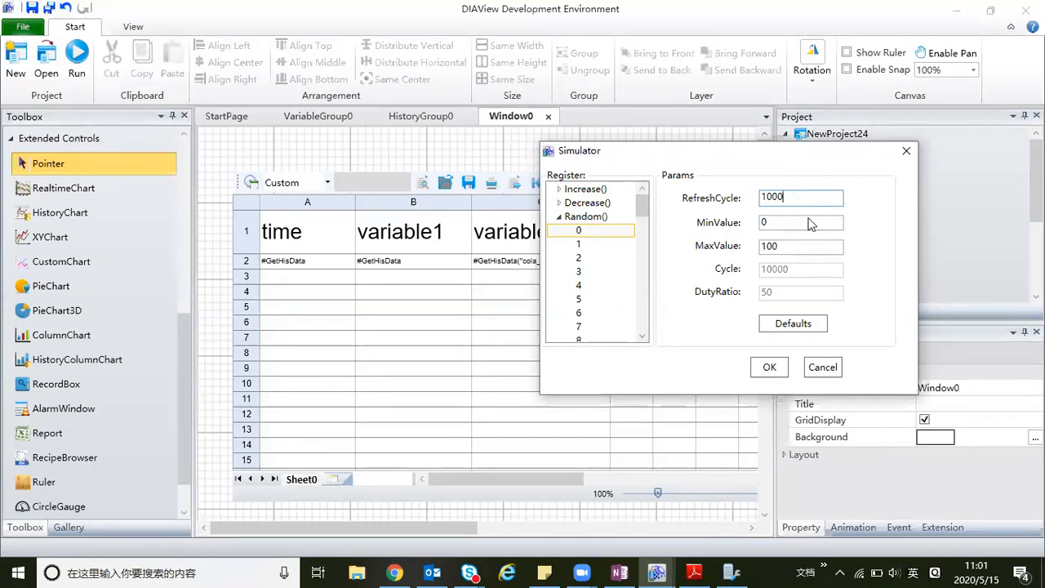
double_click(771, 225)
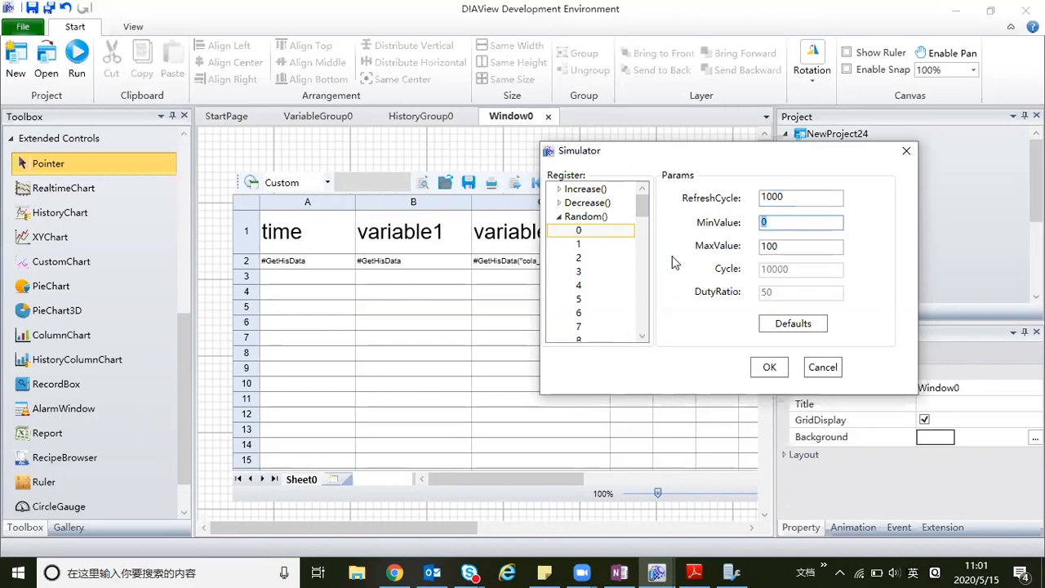
click(787, 245)
key(BackSpace)
key(BackSpace)
key(BackSpace)
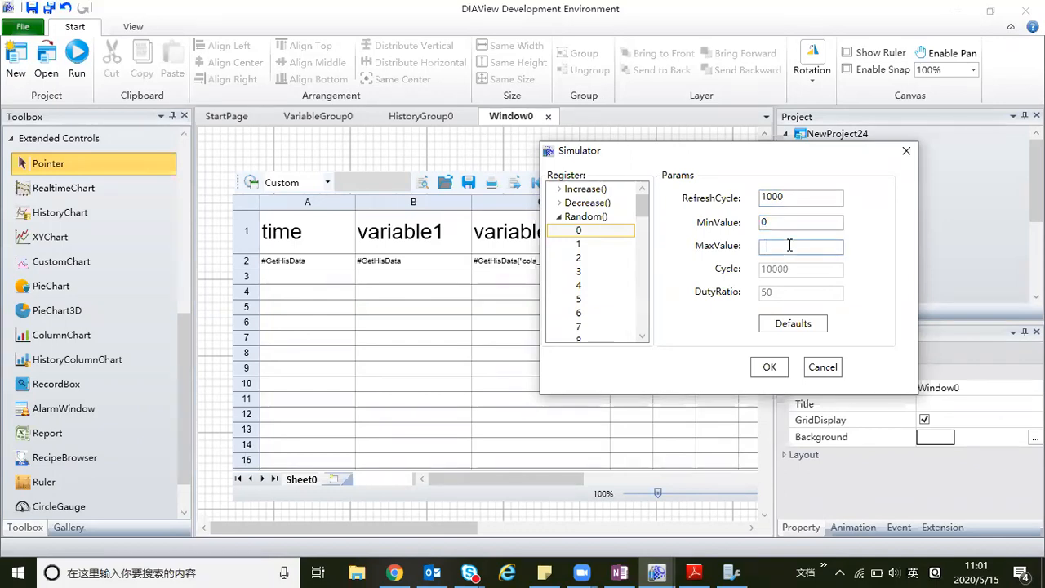
text(300)
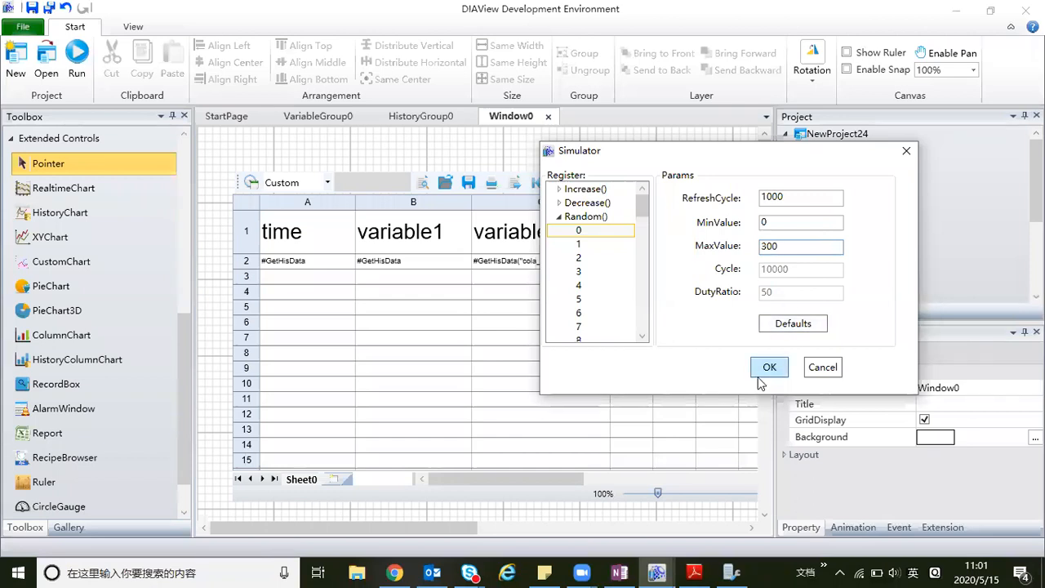
Set Random register 1 to a refresh cycle of 1000 and a maximum value of 500, and finish creating the device.
click(587, 243)
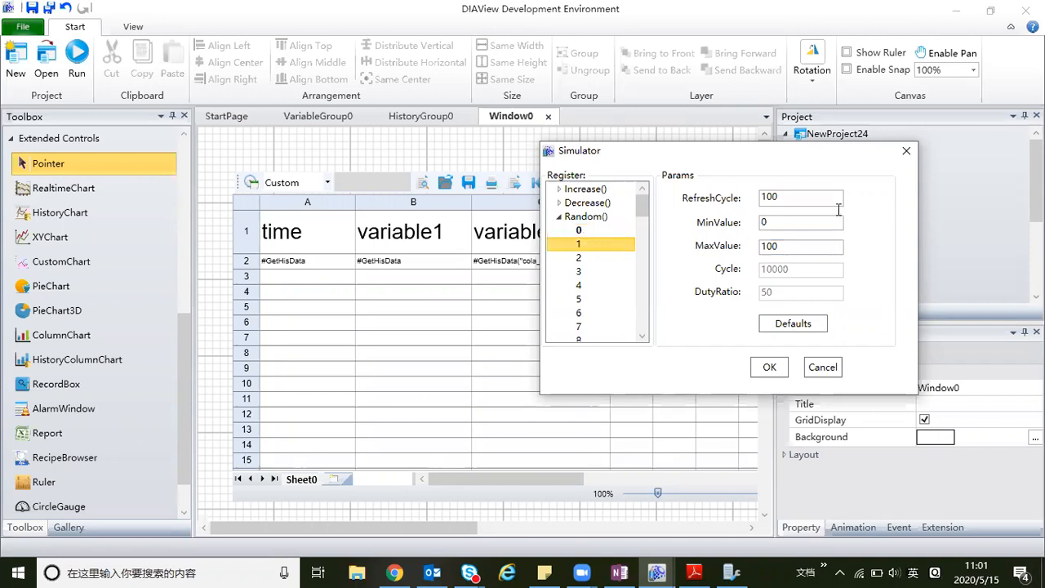
click(791, 197)
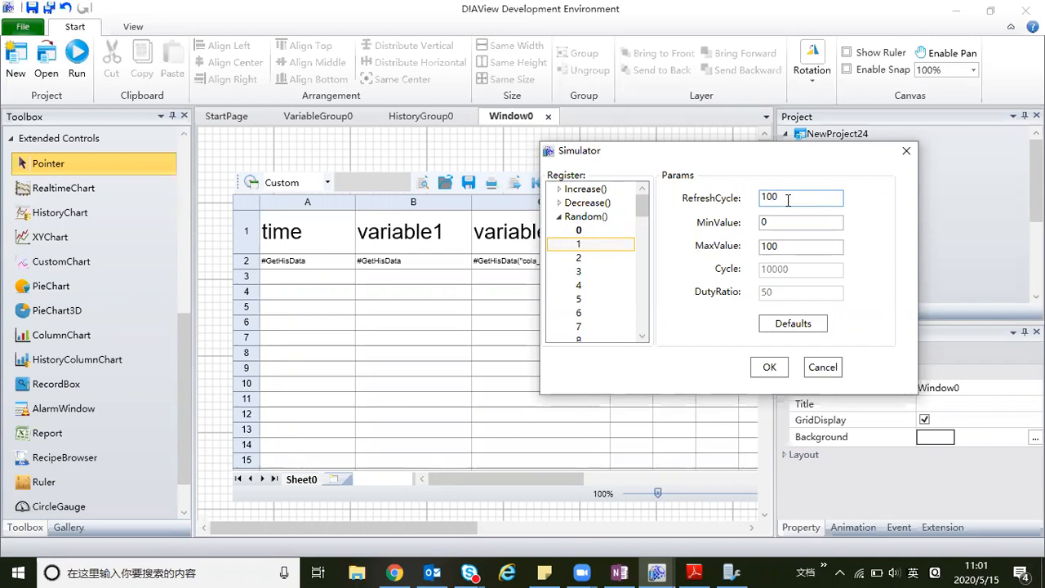
key(BackSpace)
text(00)
drag(782, 246, 762, 248)
text(500)
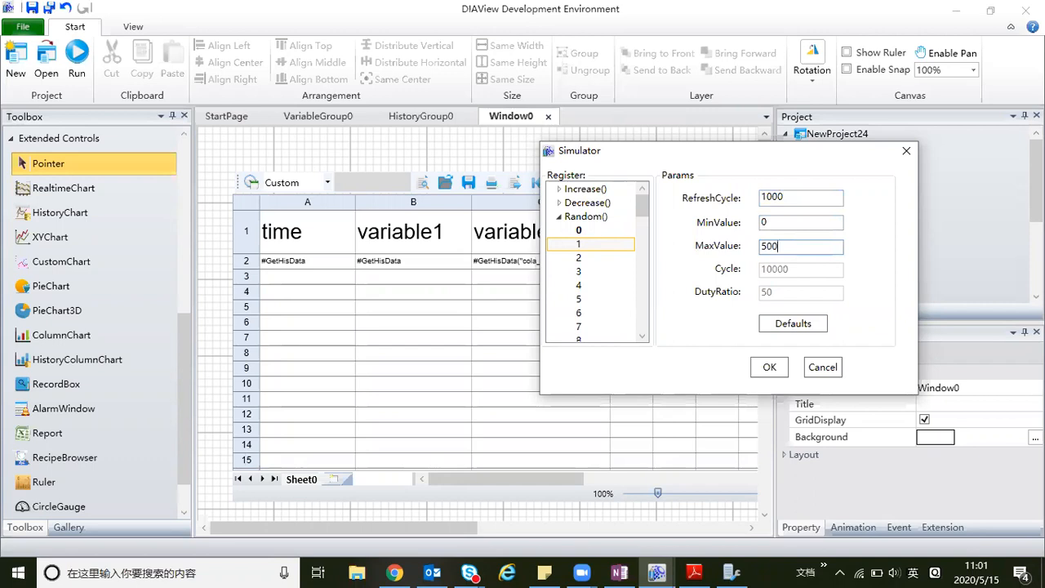
click(770, 369)
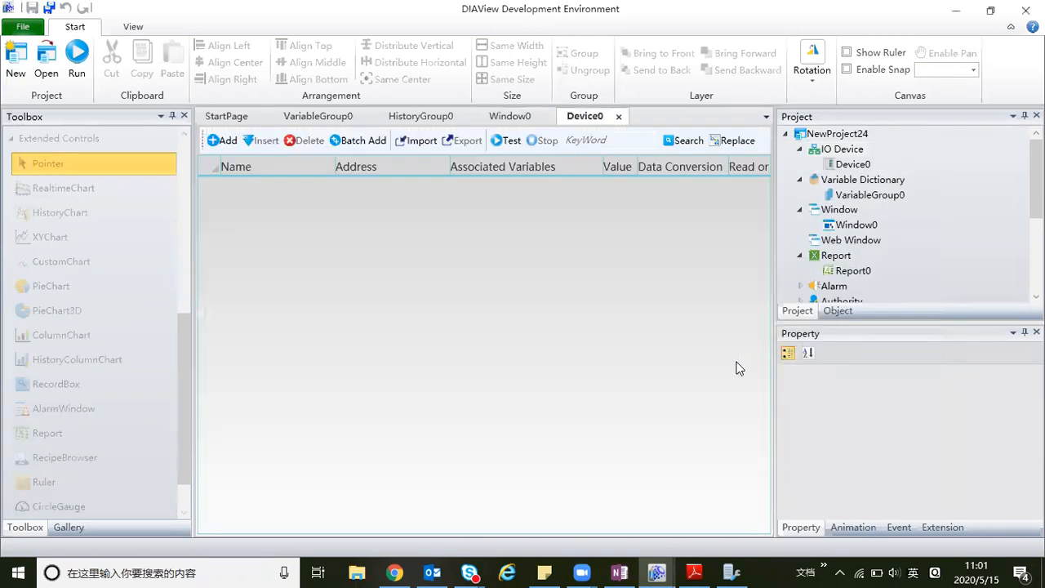
Add two addresses to the simulator device and change the first one's type to Random.
click(225, 144)
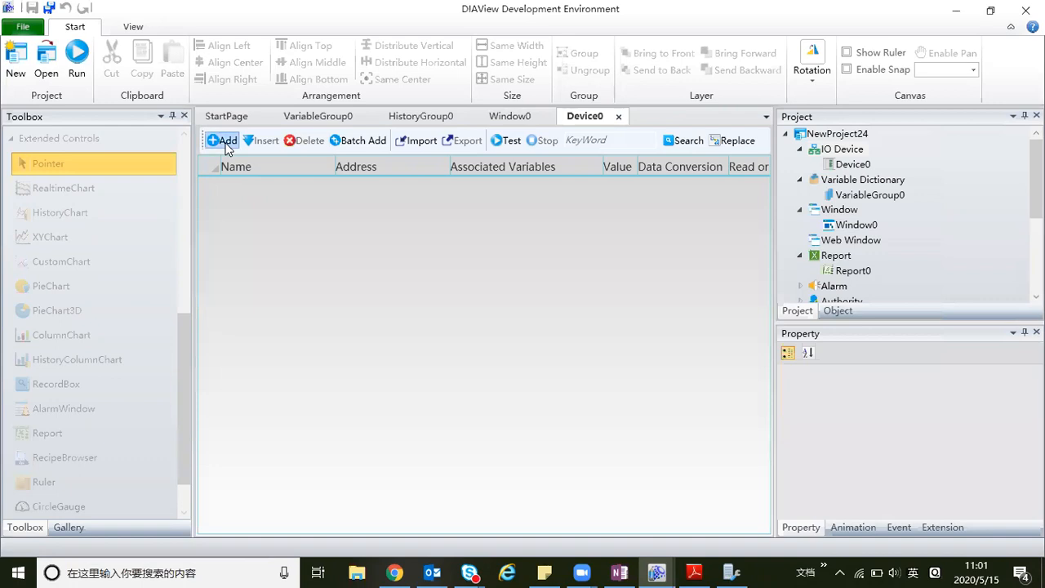
click(225, 145)
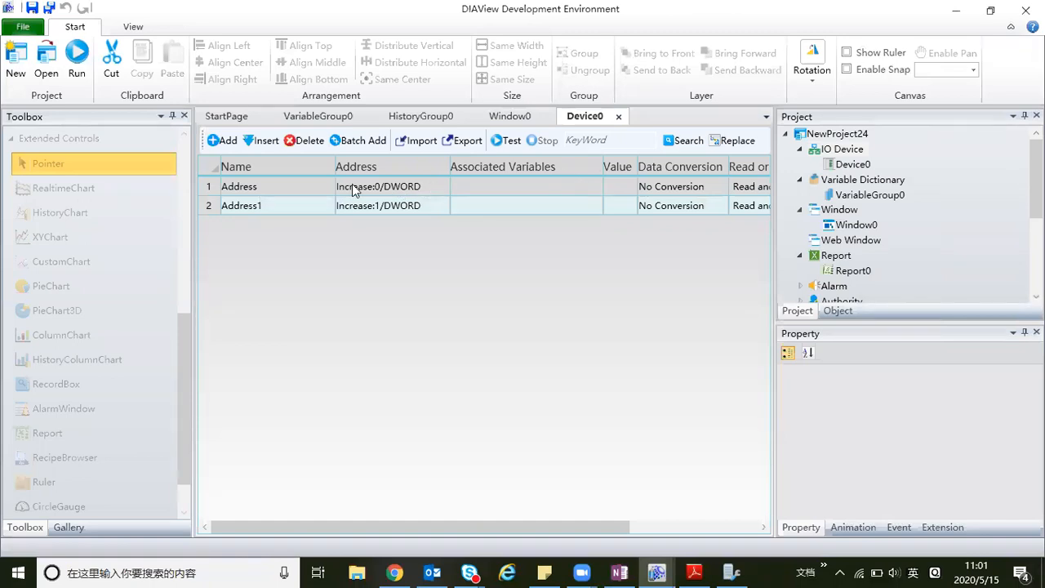
click(436, 187)
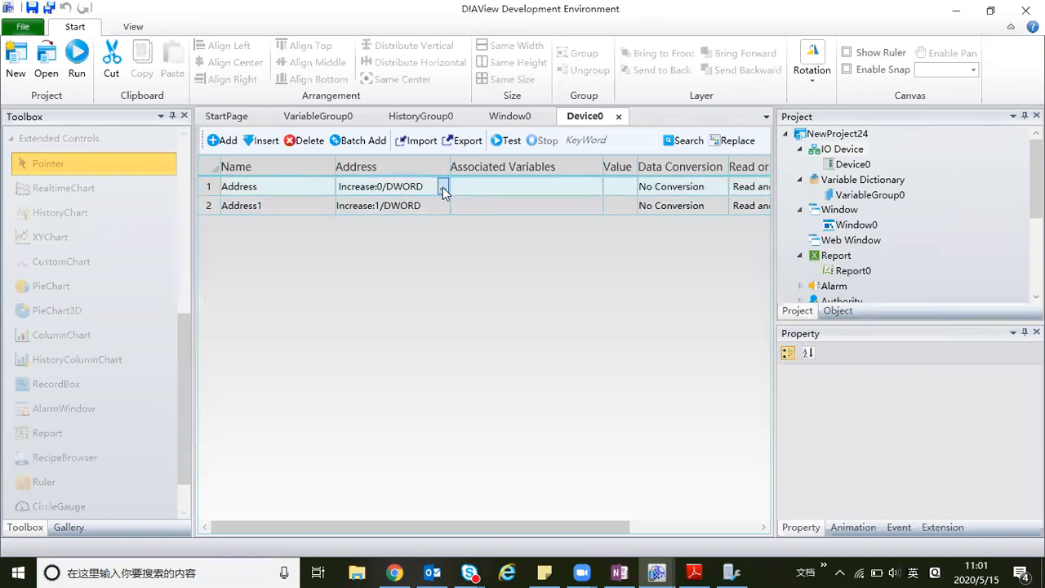
click(444, 187)
click(473, 182)
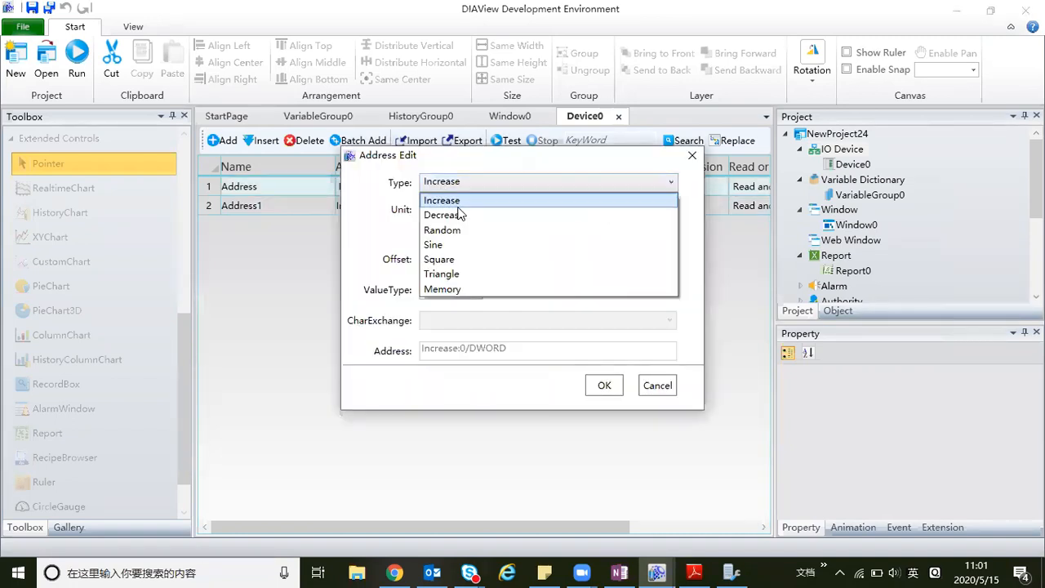
click(442, 232)
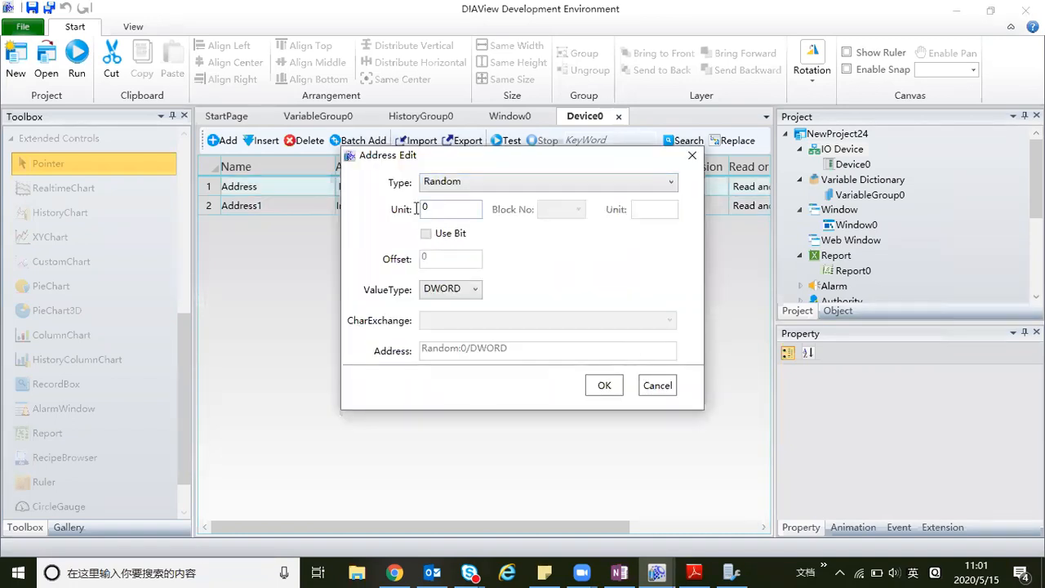
click(603, 386)
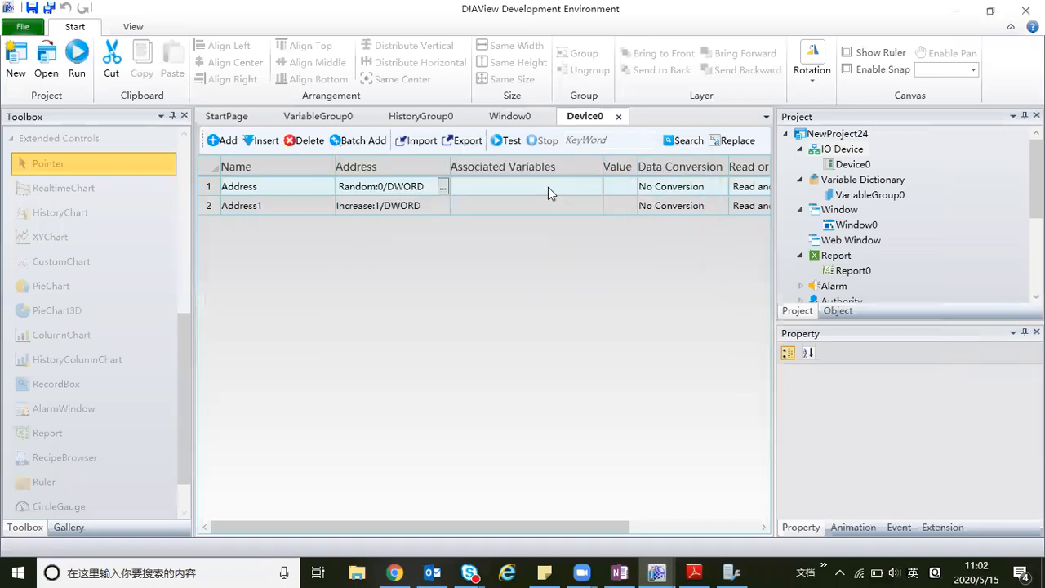
Associate the simulator's first address with Variable1 from VariableGroup0.
click(548, 187)
click(594, 189)
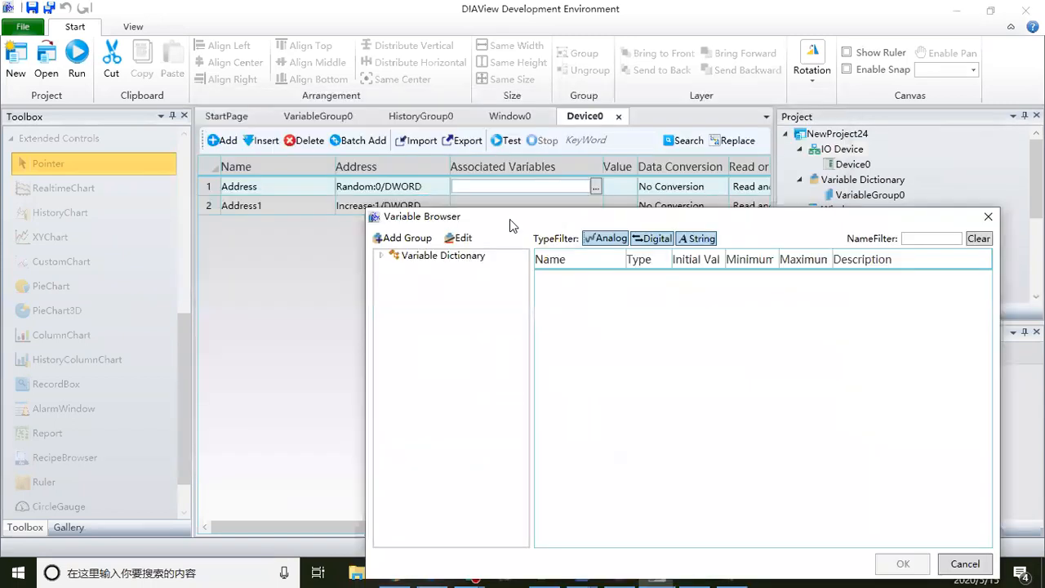
click(376, 242)
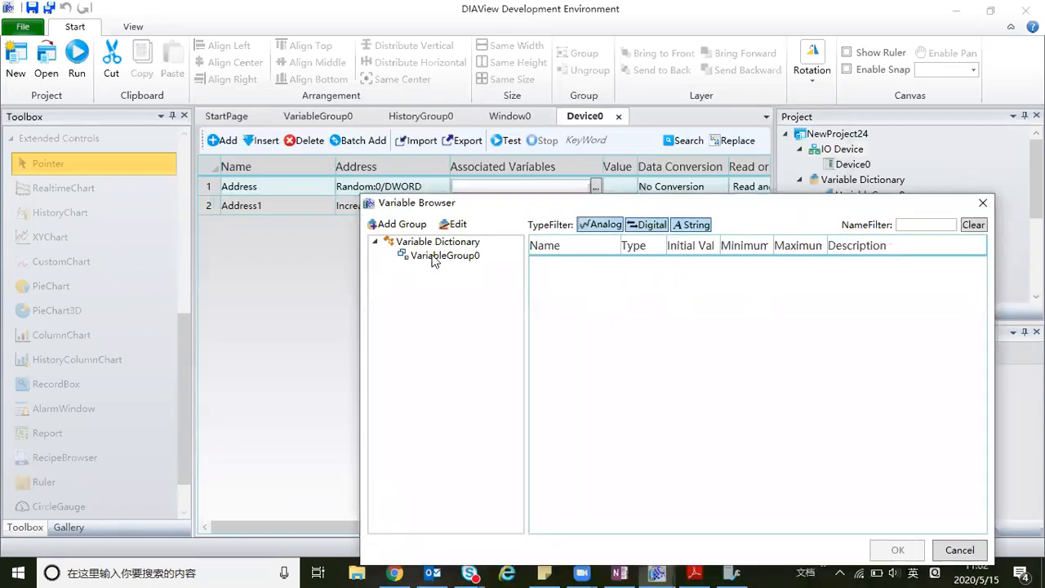
click(434, 257)
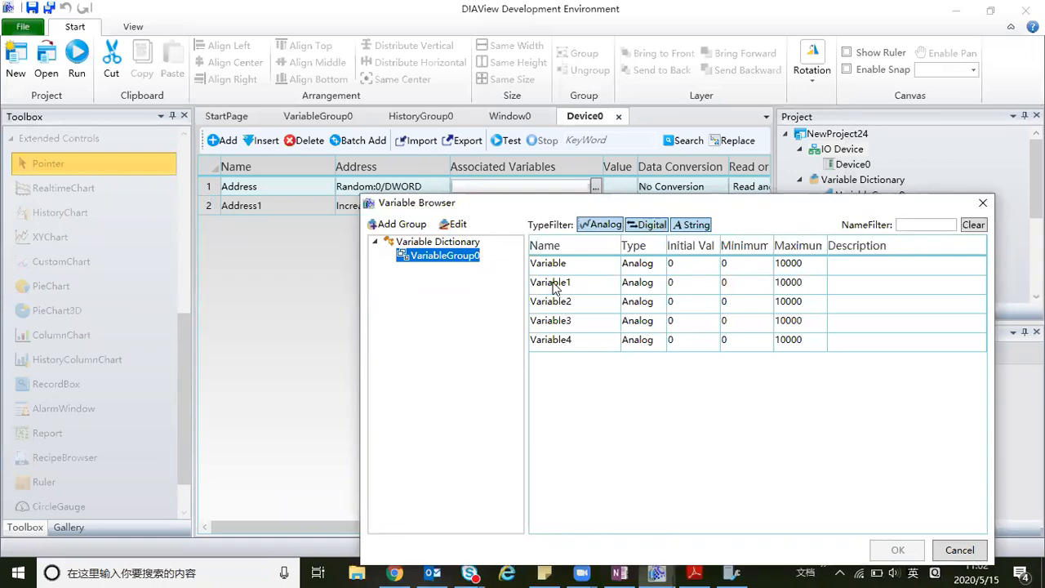
double_click(553, 286)
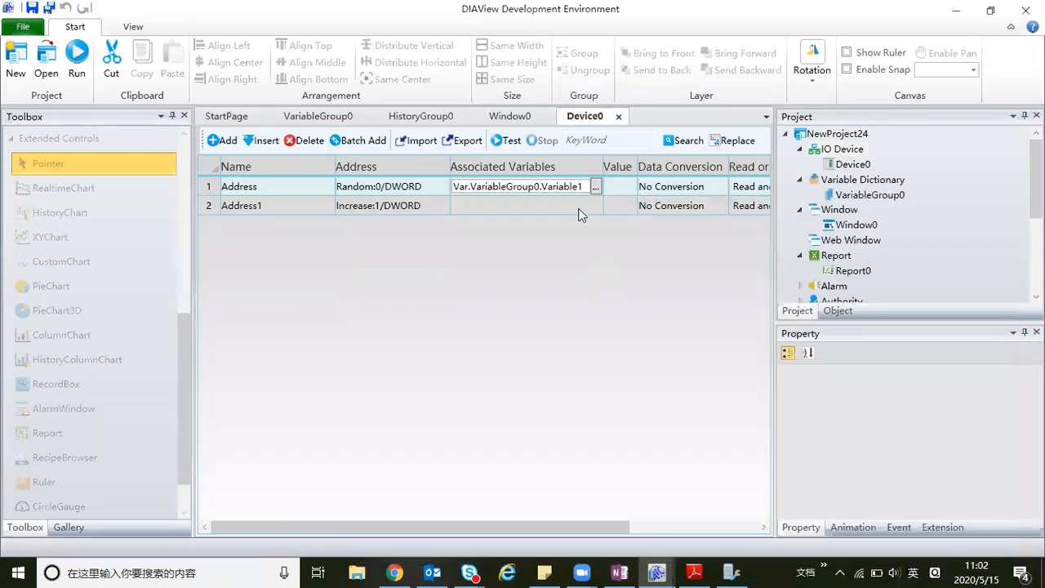
Change the type of the second address, Address1, to Random, keeping unit 1 and value type DWORD.
click(399, 205)
click(441, 206)
click(450, 181)
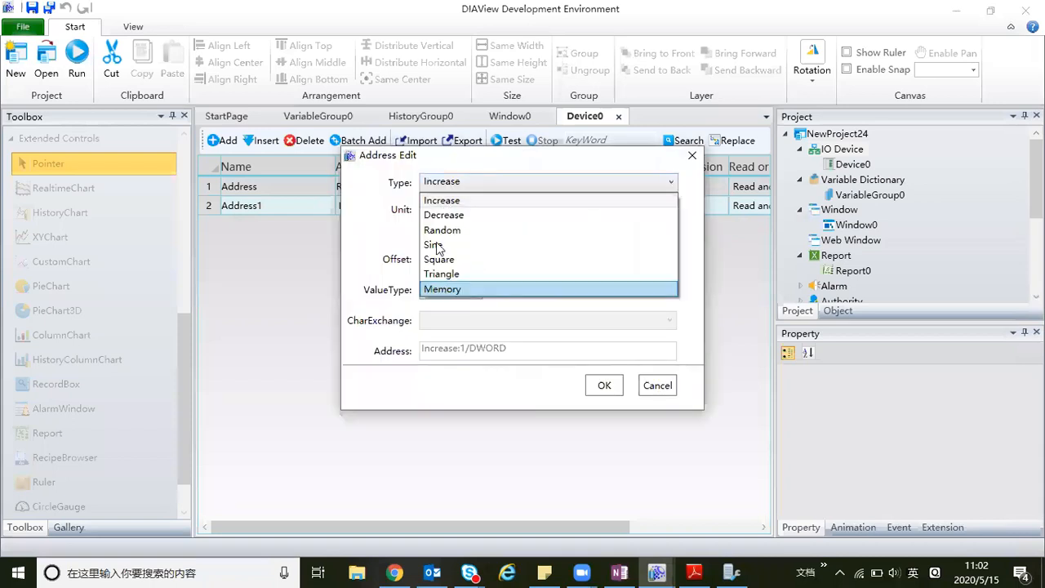
click(441, 230)
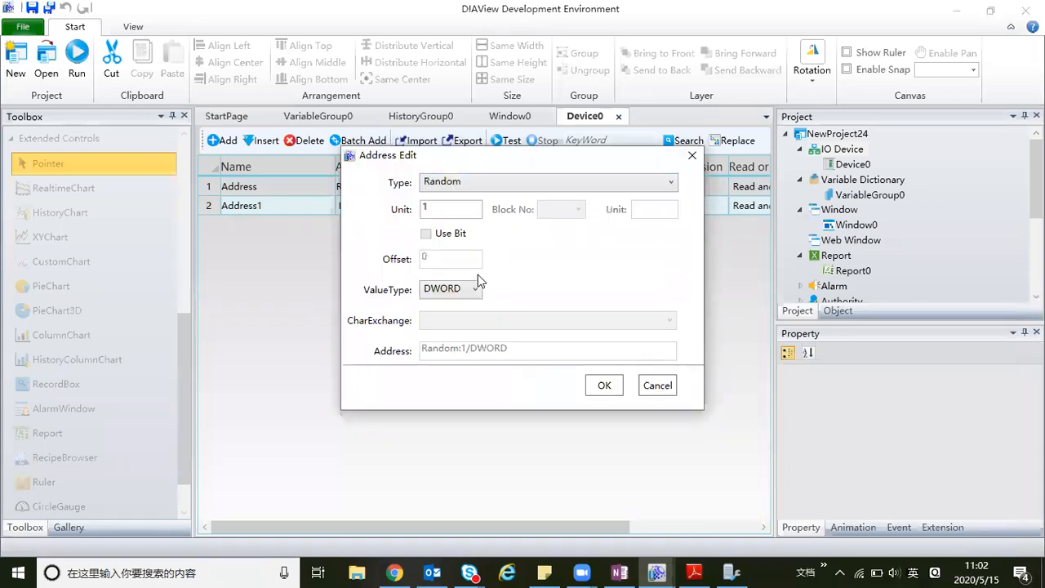
click(605, 386)
Associate the second address, Address1, with Variable2 from VariableGroup0 and save the whole project.
click(557, 205)
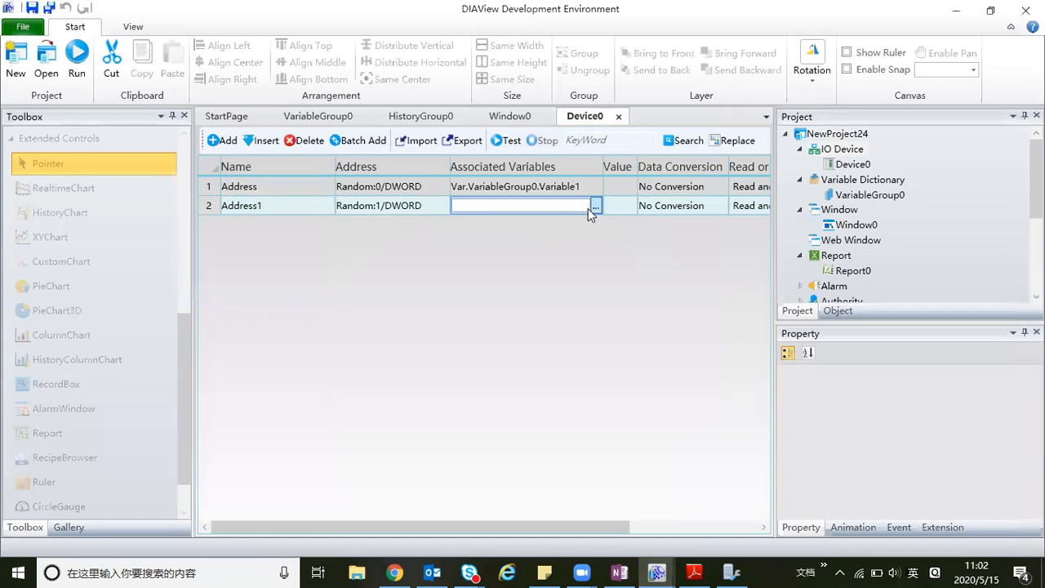
click(595, 206)
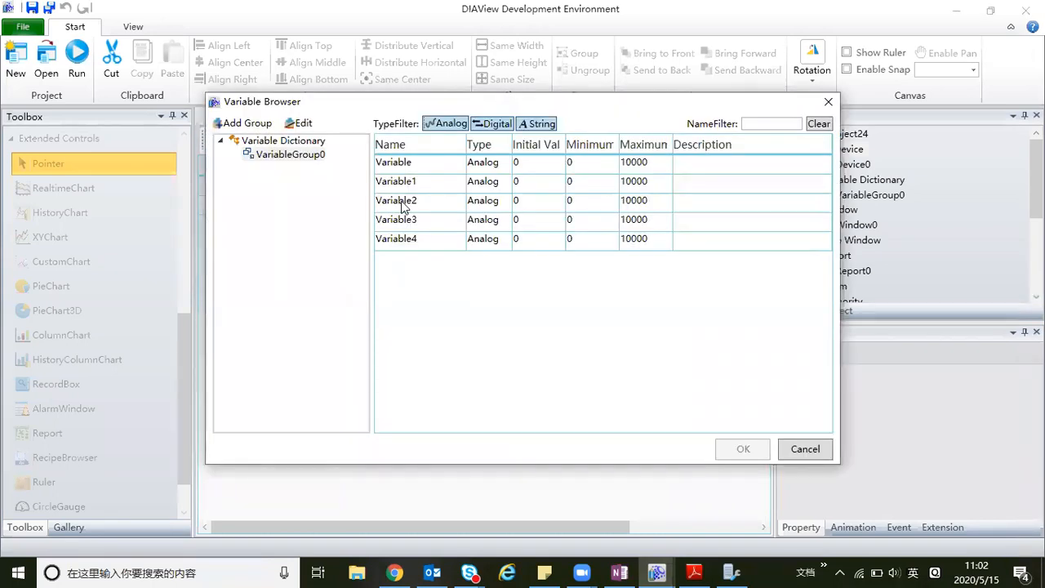
double_click(402, 207)
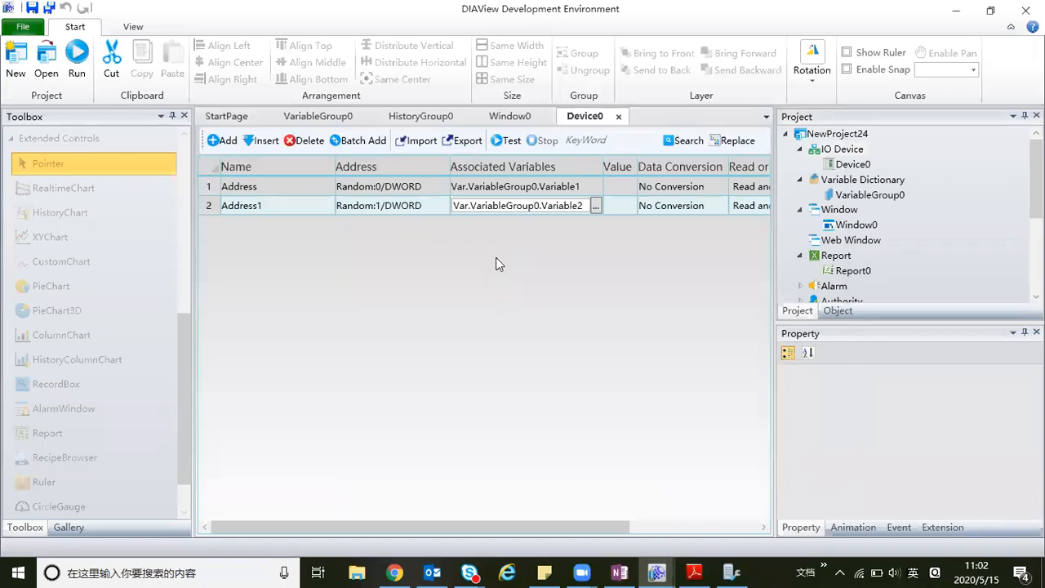
click(211, 205)
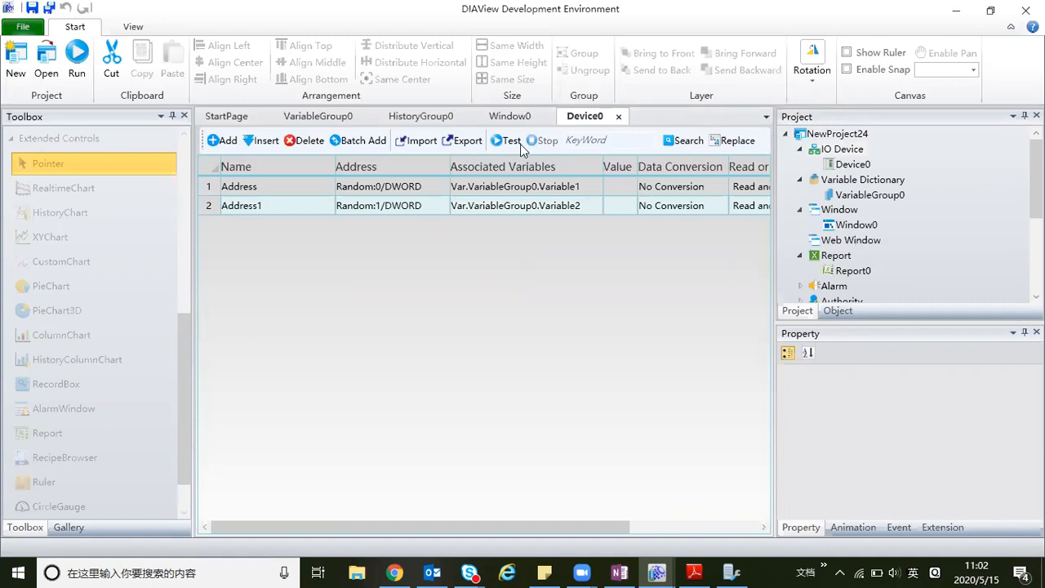
click(48, 10)
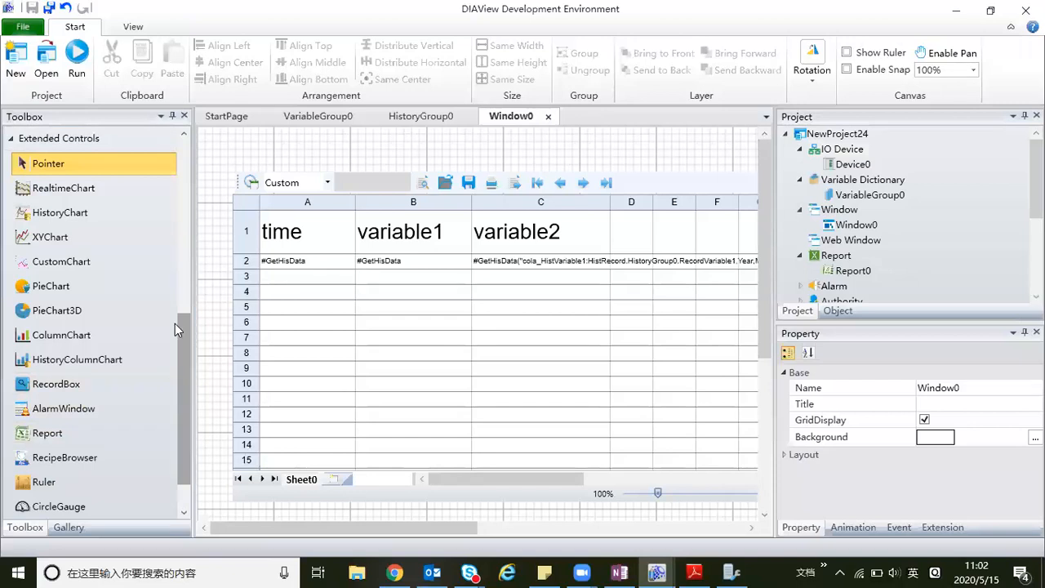
Place a text object in Window0 just above the report, over its time column.
scroll(175, 311, up, 2)
scroll(61, 299, up, 1)
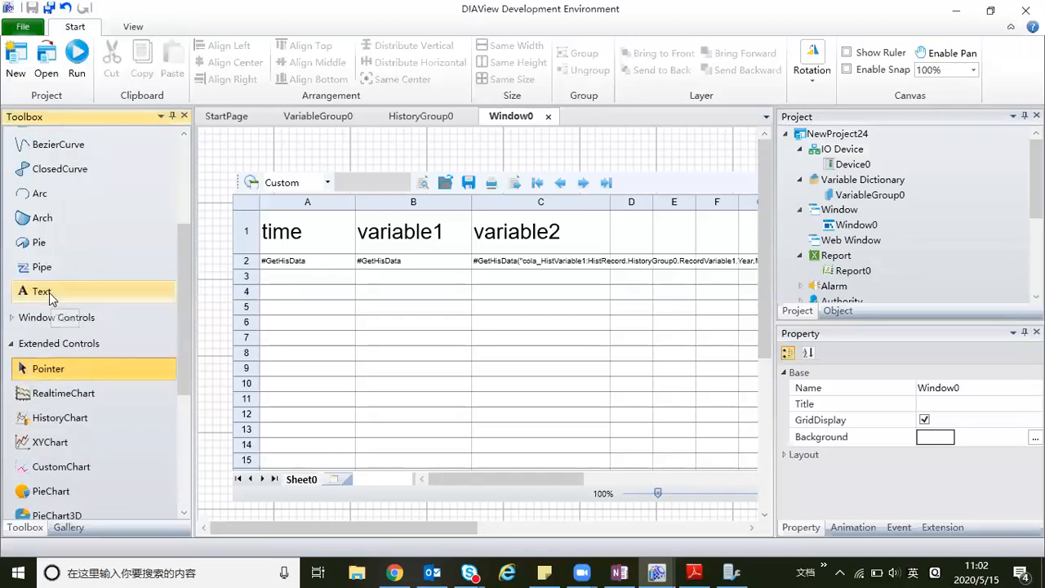
click(49, 292)
drag(282, 131, 367, 176)
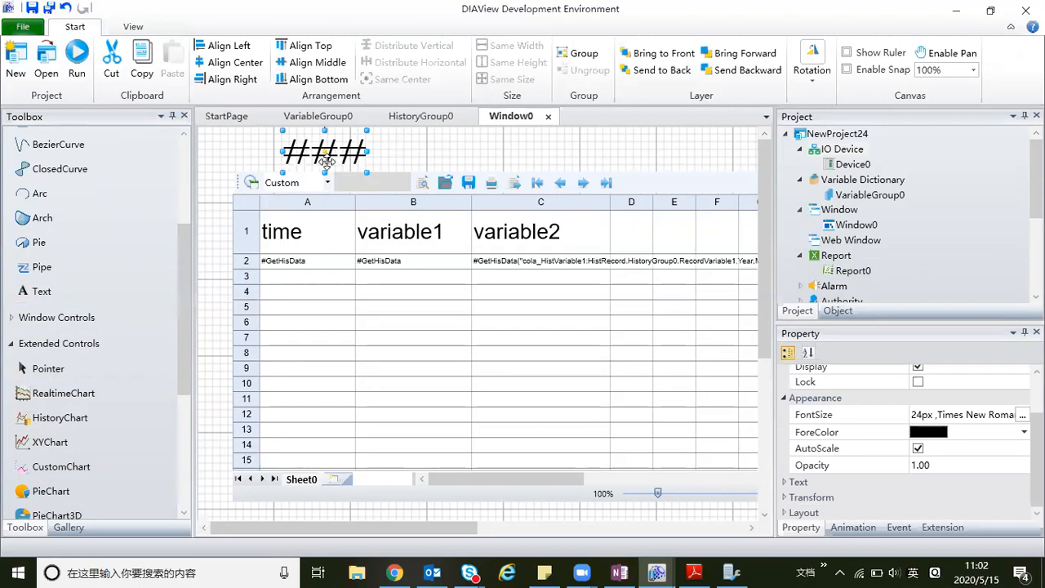
Bind the text object's TextDisplay animation to the expression Var.VariableGroup0.Variable1.
click(898, 526)
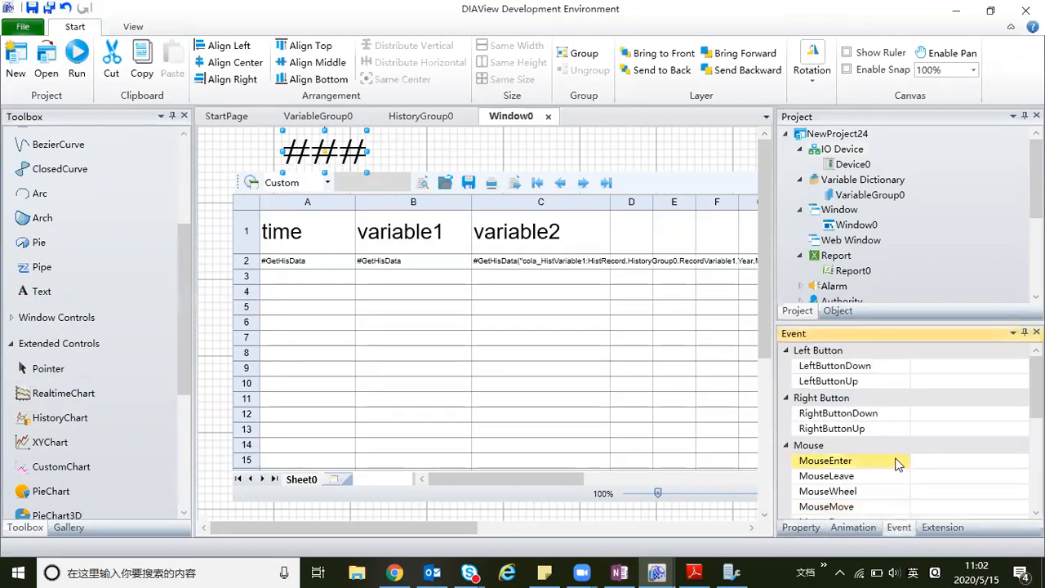
scroll(878, 519, down, 2)
click(859, 528)
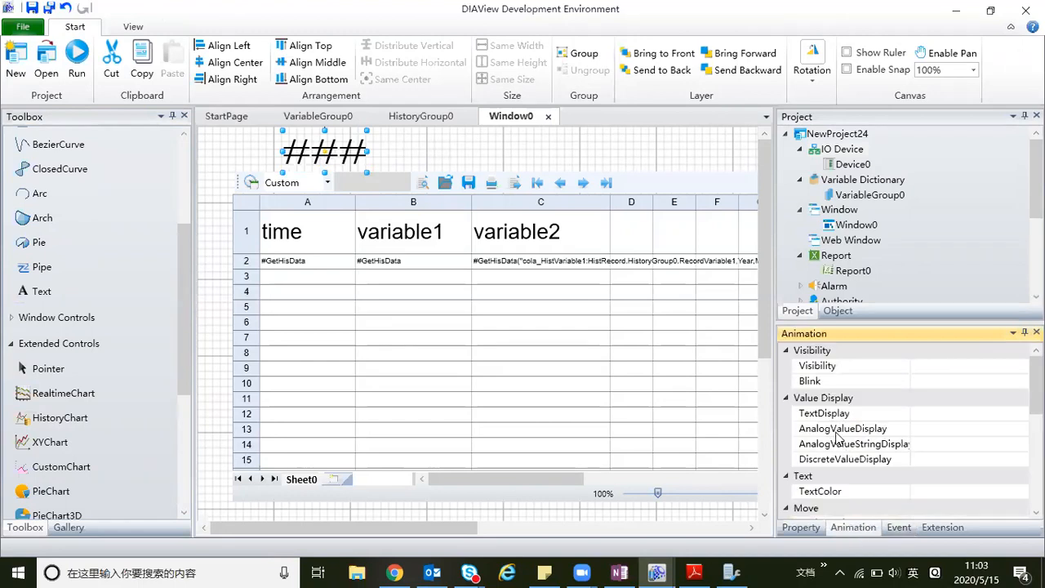
click(990, 418)
click(1023, 414)
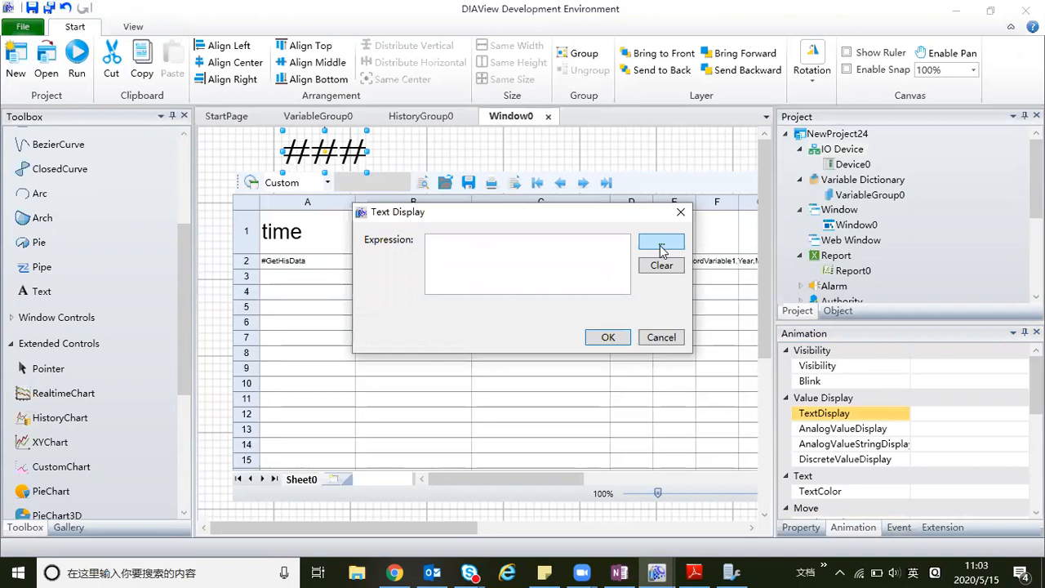
click(660, 245)
double_click(374, 106)
click(767, 535)
click(609, 337)
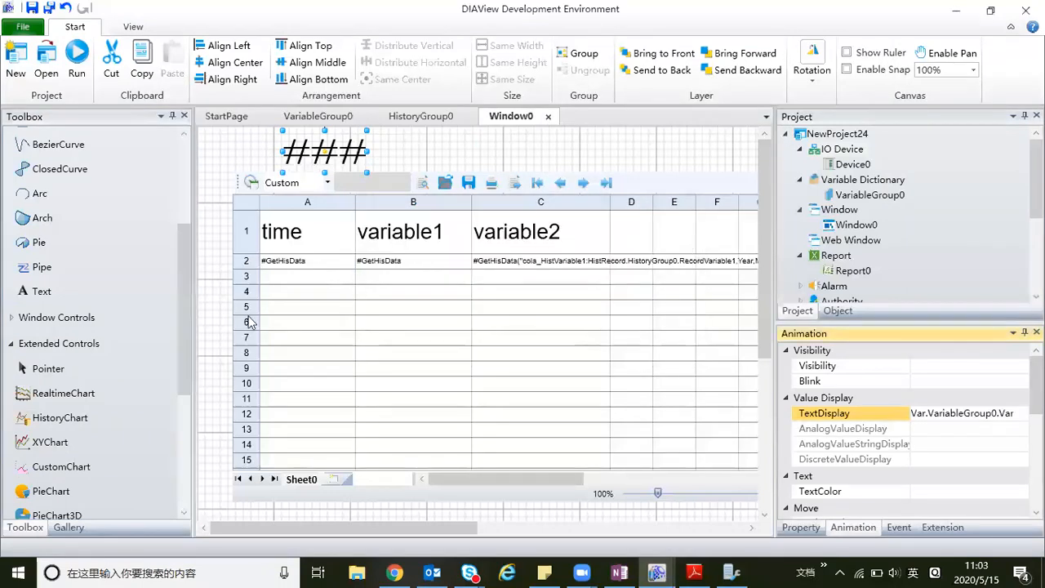
Place a second text object above the report's variable2 column and bind its TextDisplay animation to Var.VariableGroup0.Variable2.
click(45, 292)
drag(500, 134, 602, 170)
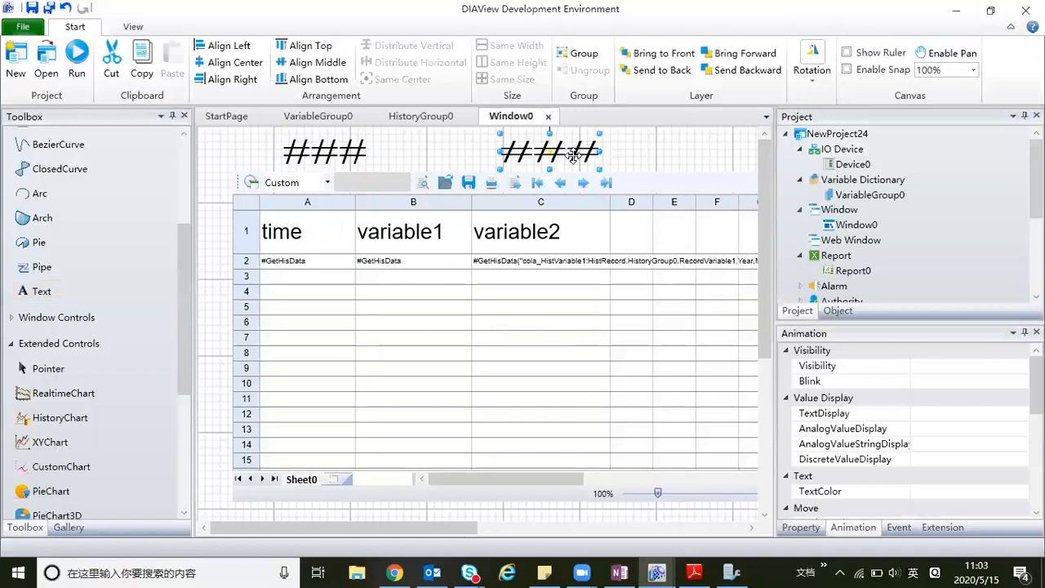
click(860, 414)
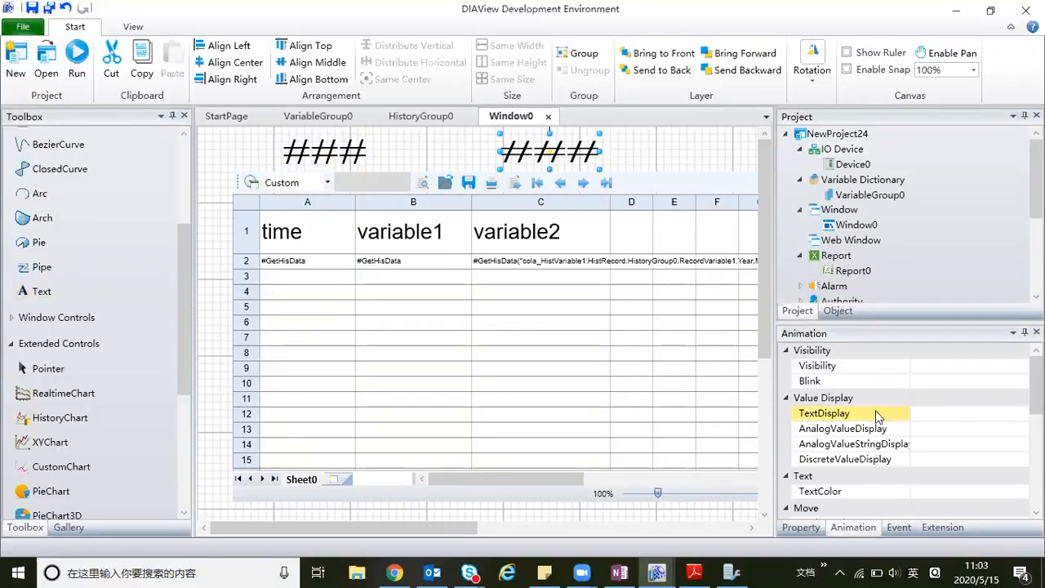
click(1019, 415)
click(1023, 414)
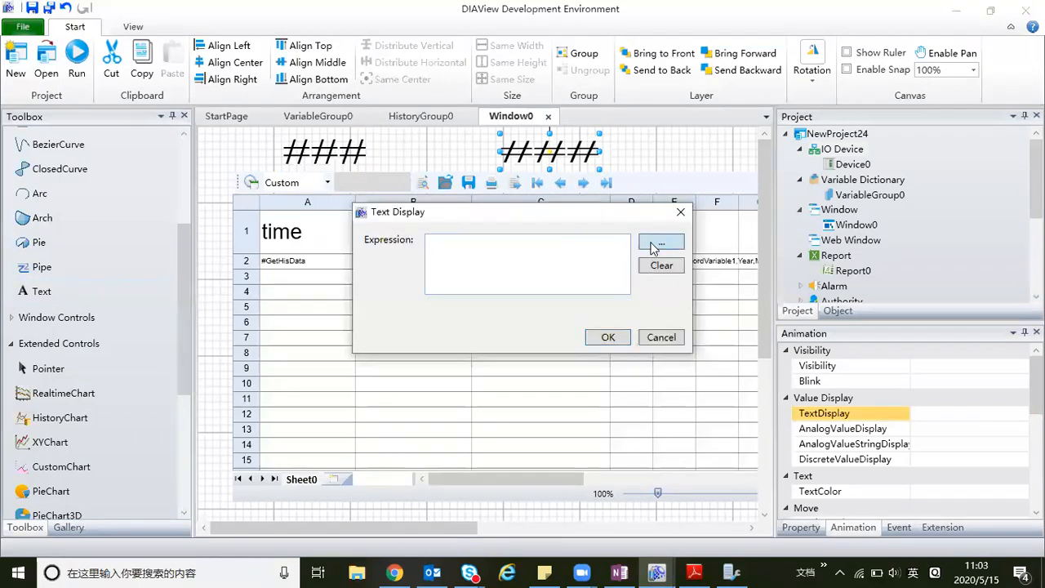
click(657, 243)
click(374, 119)
double_click(374, 119)
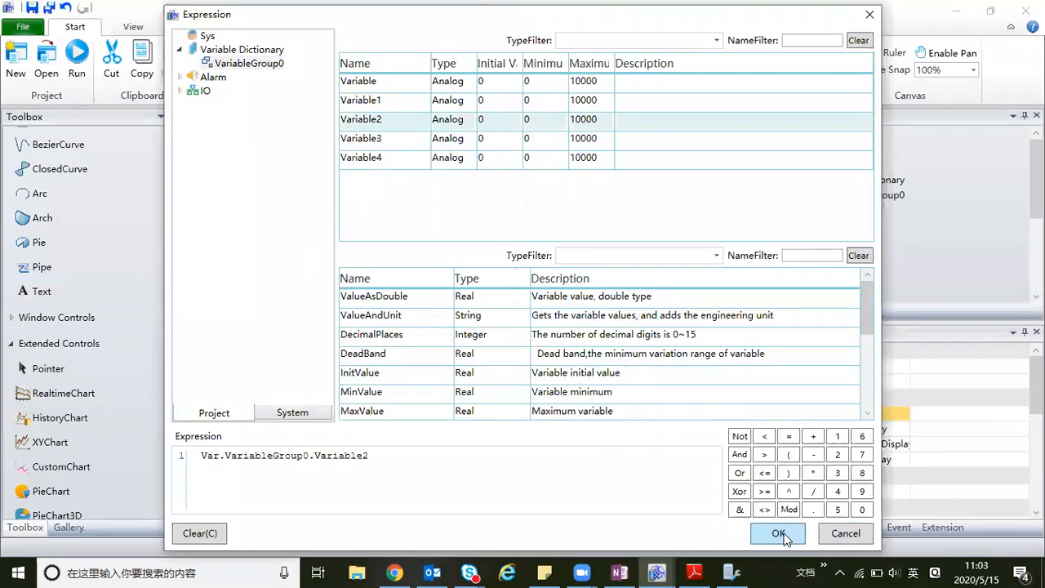
click(779, 533)
click(608, 341)
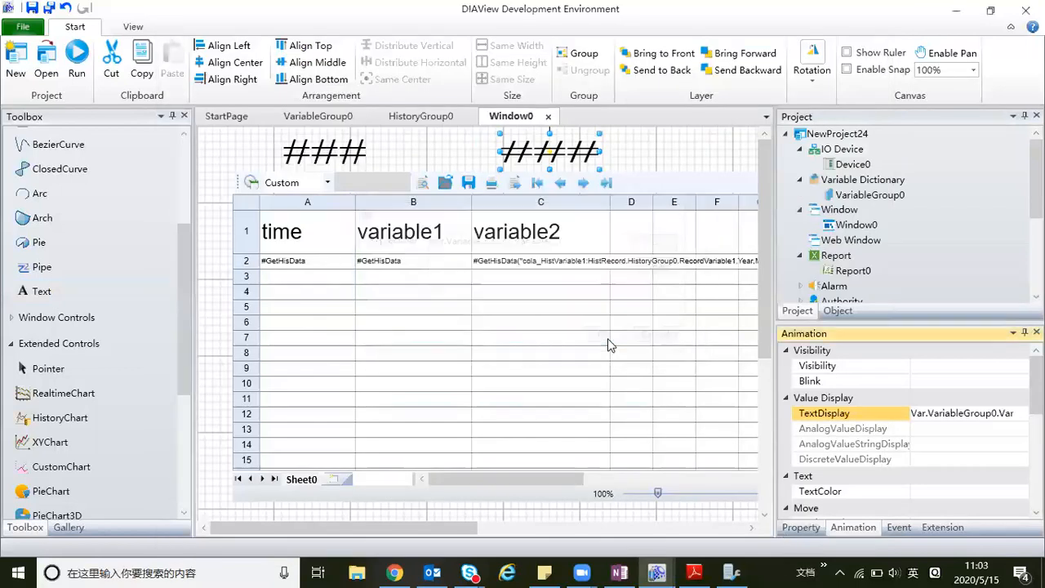
Save the whole project, widen the canvas area to fit the report, and run the project.
click(48, 8)
click(216, 183)
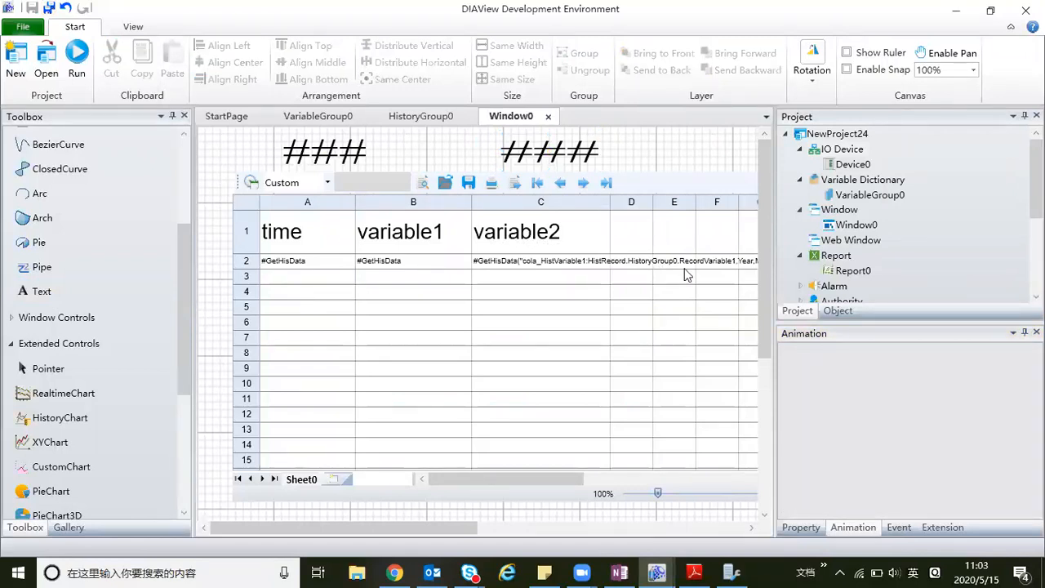
drag(776, 230, 822, 229)
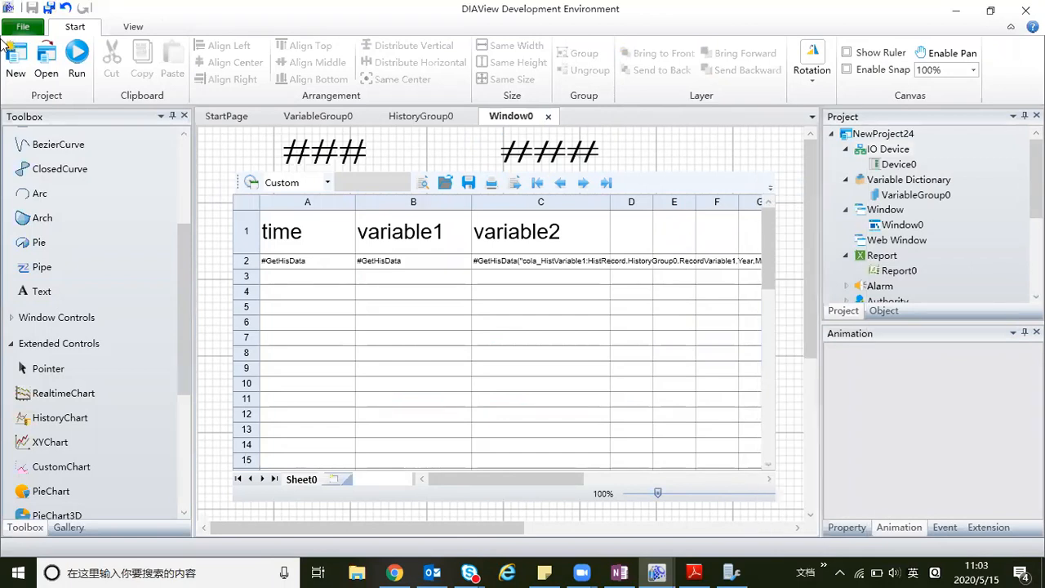
click(76, 53)
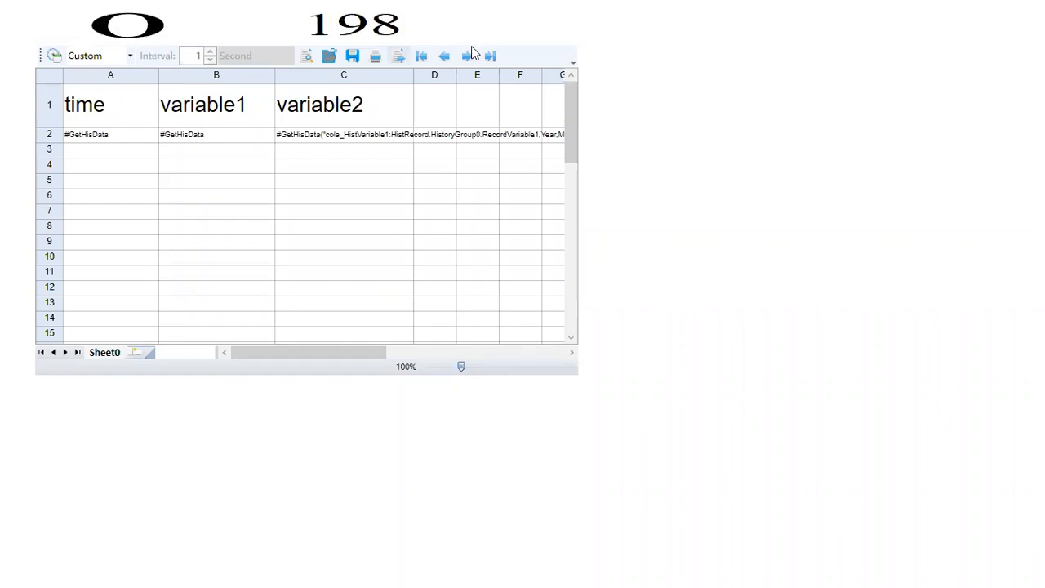
Query the running report for NearestOneHour at a 1-second interval and look through the time, variable1 and variable2 records.
click(130, 57)
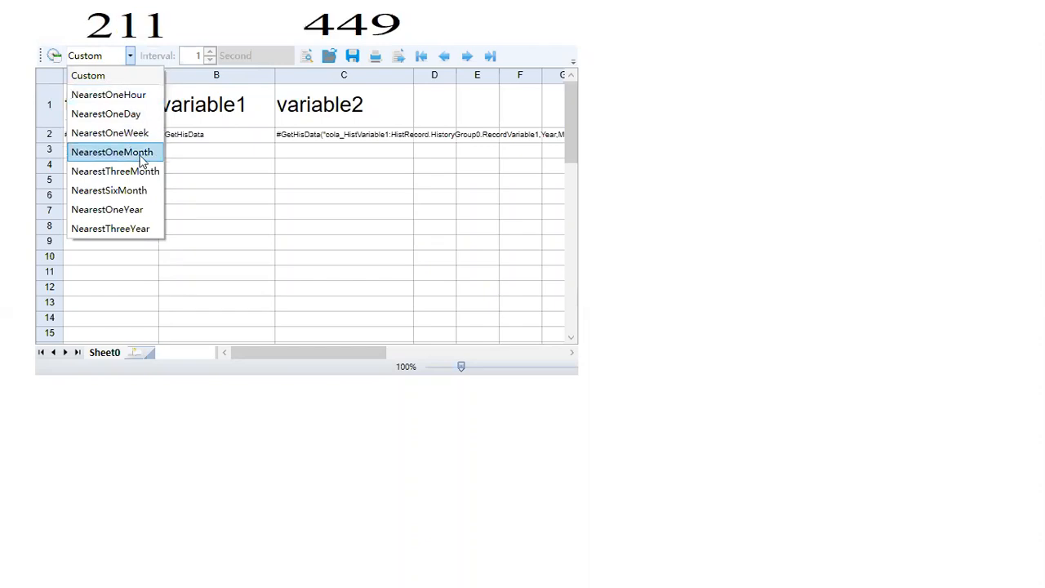
click(133, 96)
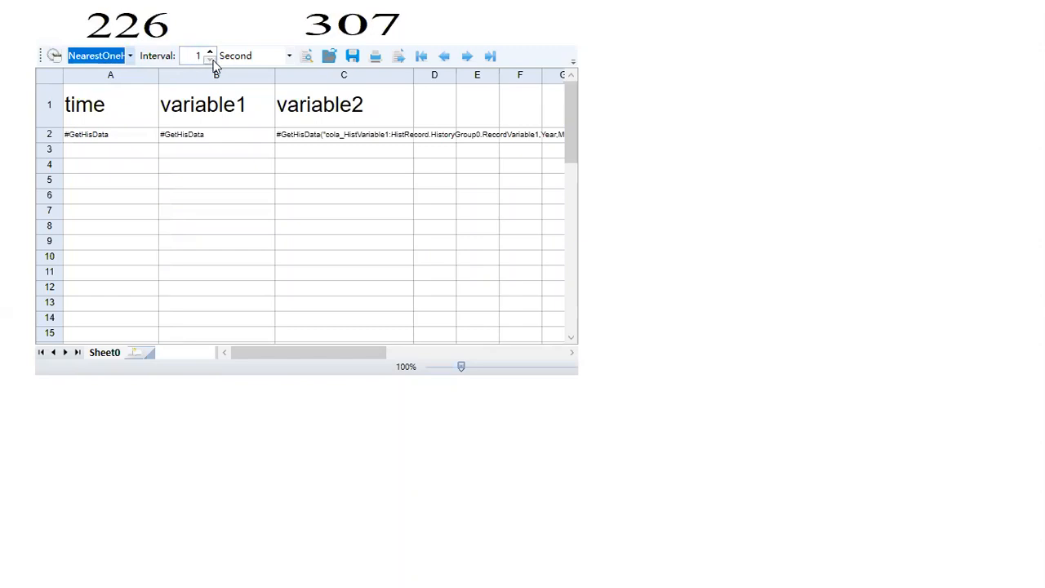
click(307, 57)
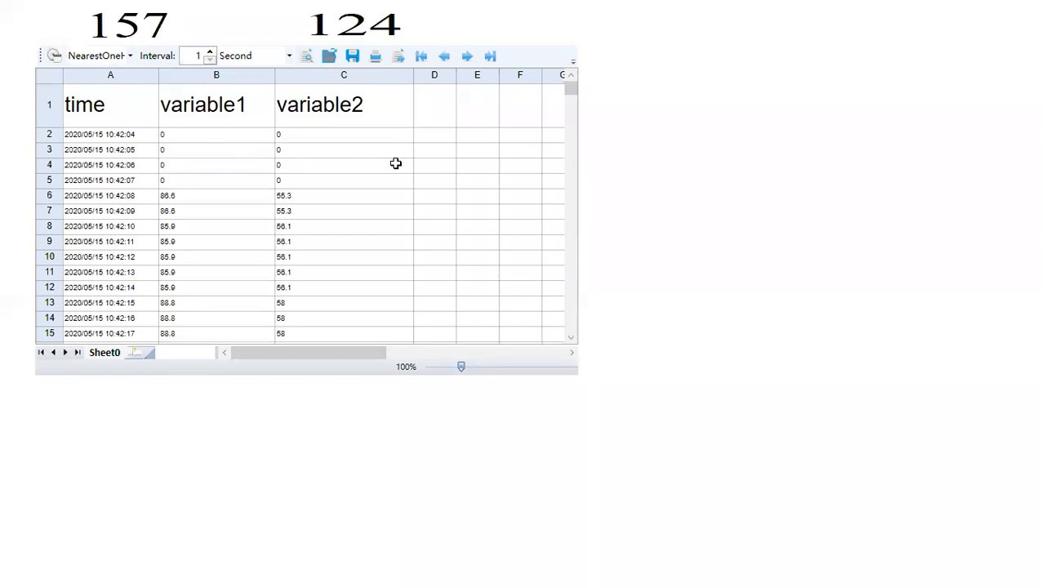
scroll(407, 237, down, 17)
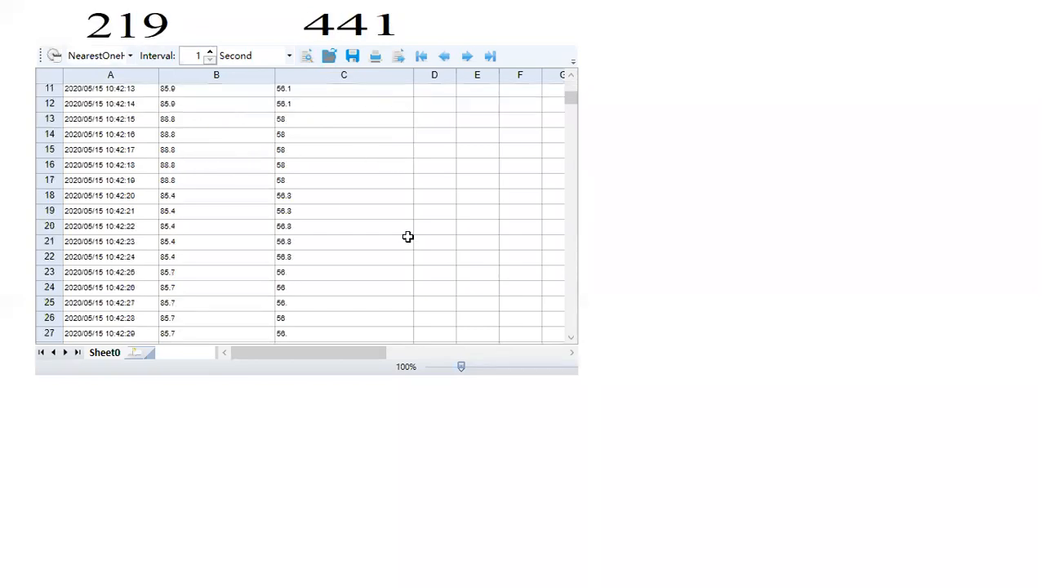
scroll(408, 237, down, 6)
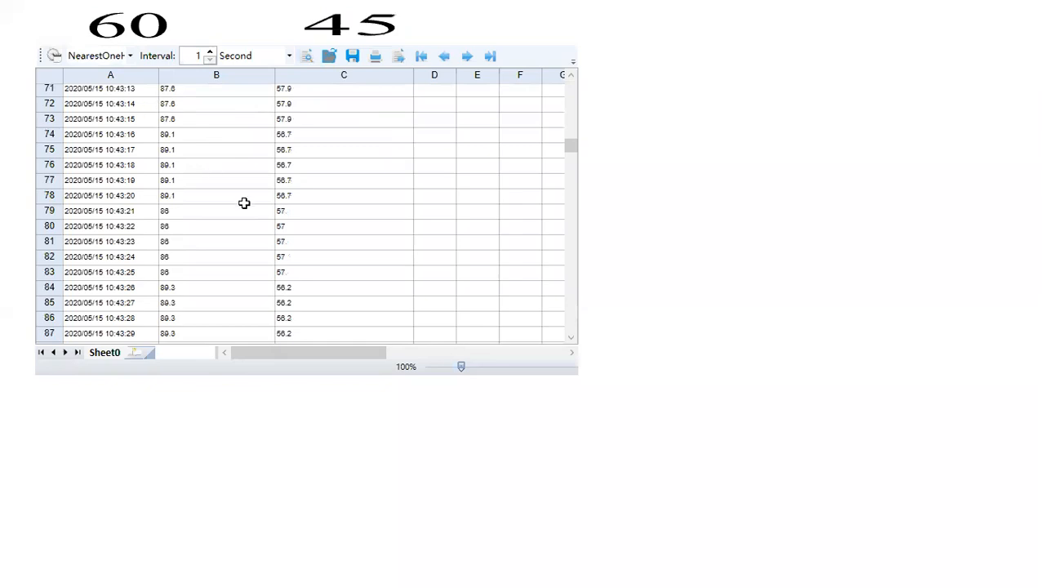
scroll(245, 203, up, 18)
scroll(244, 203, up, 6)
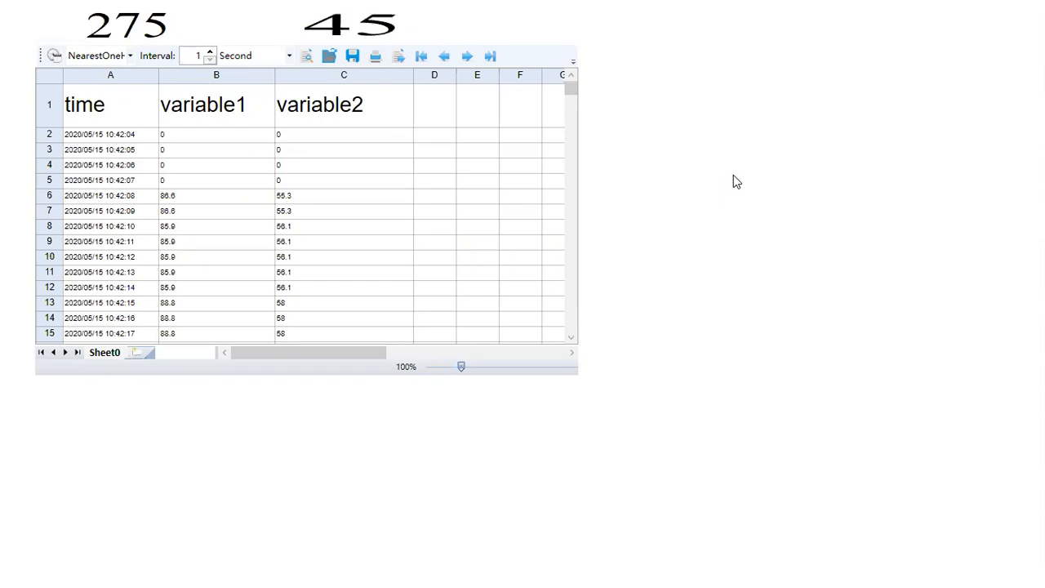
Leave the full-screen view and minimize the running environment and service manager to return to the Window0 design.
key(Escape)
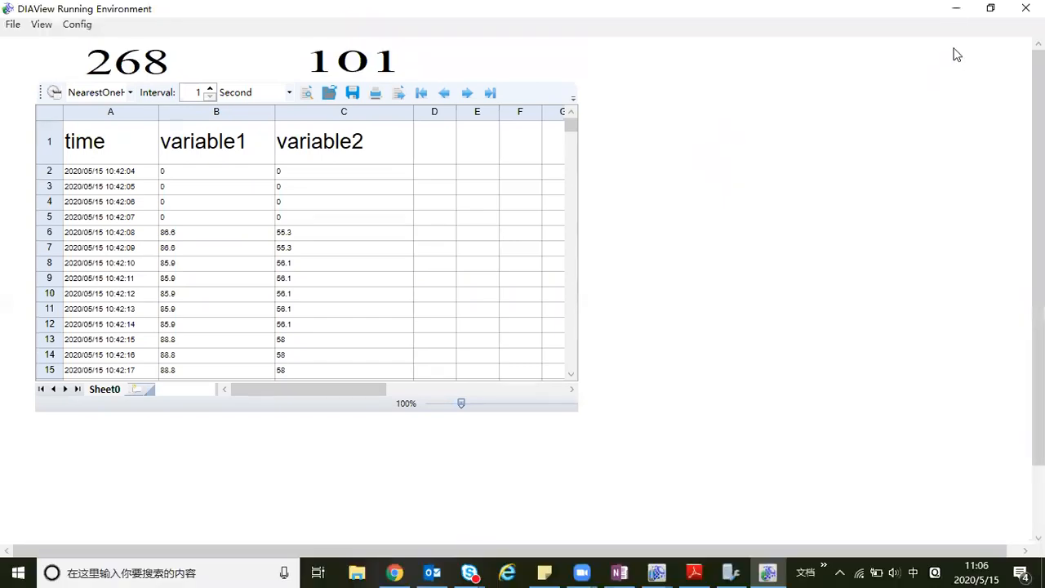
click(954, 9)
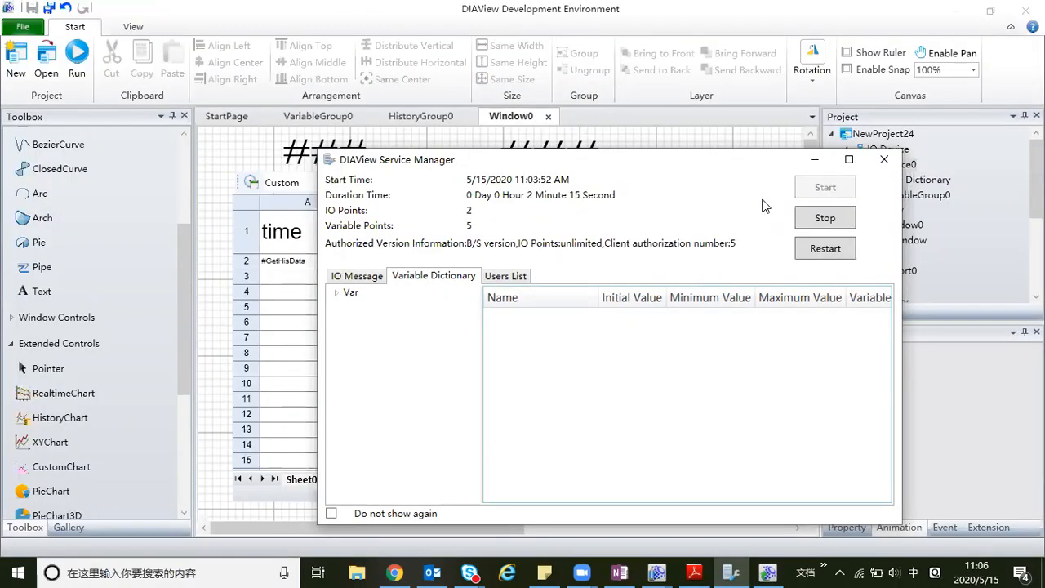
click(814, 159)
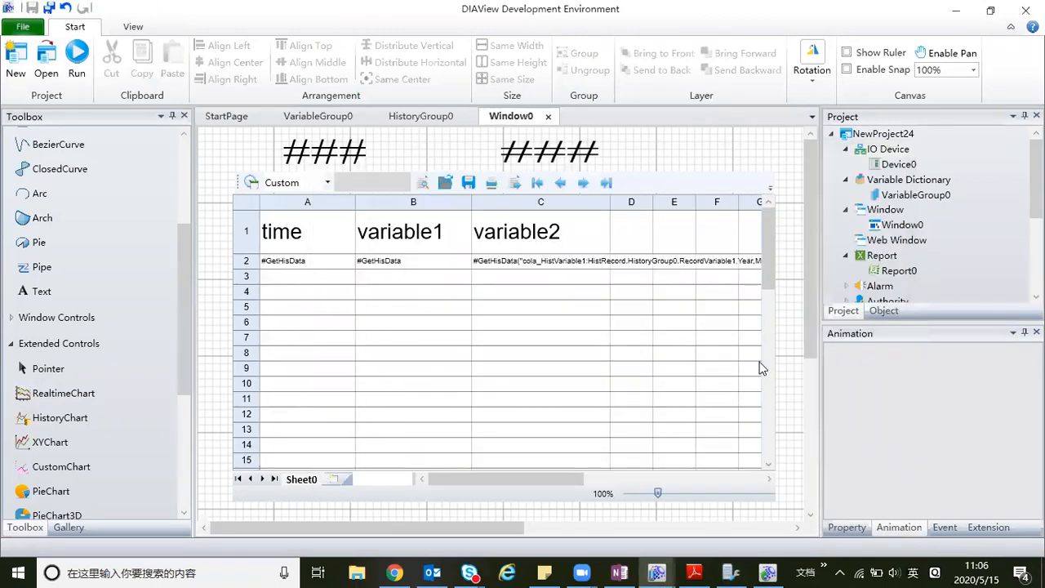
Move the report control slightly down in Window0 to leave more room beneath the two text objects.
drag(435, 270, 430, 296)
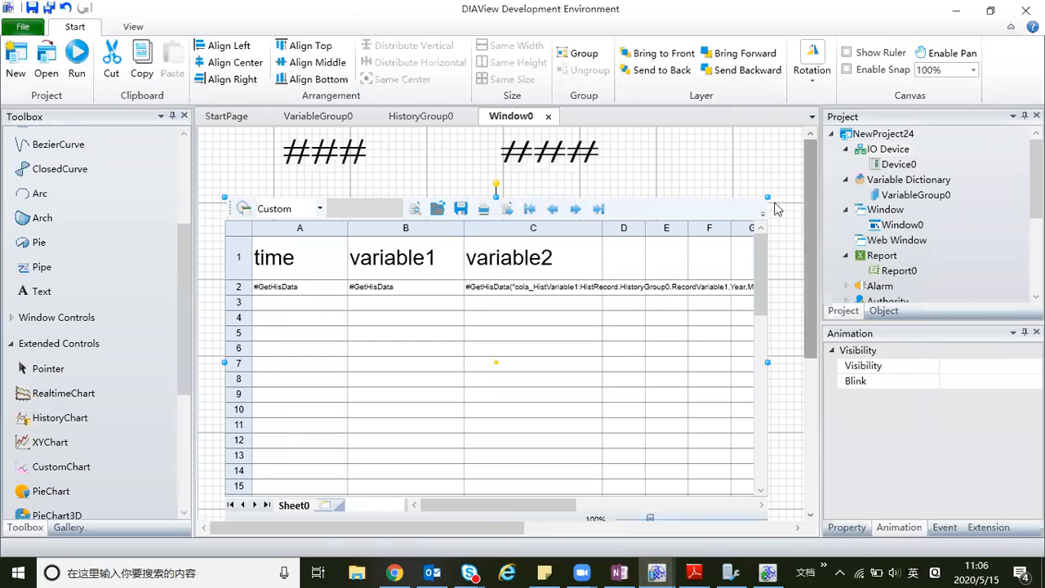
Shrink the report control by lowering its upper edge, and draw two DatePicker controls side by side between the text objects and the report.
drag(766, 196, 746, 325)
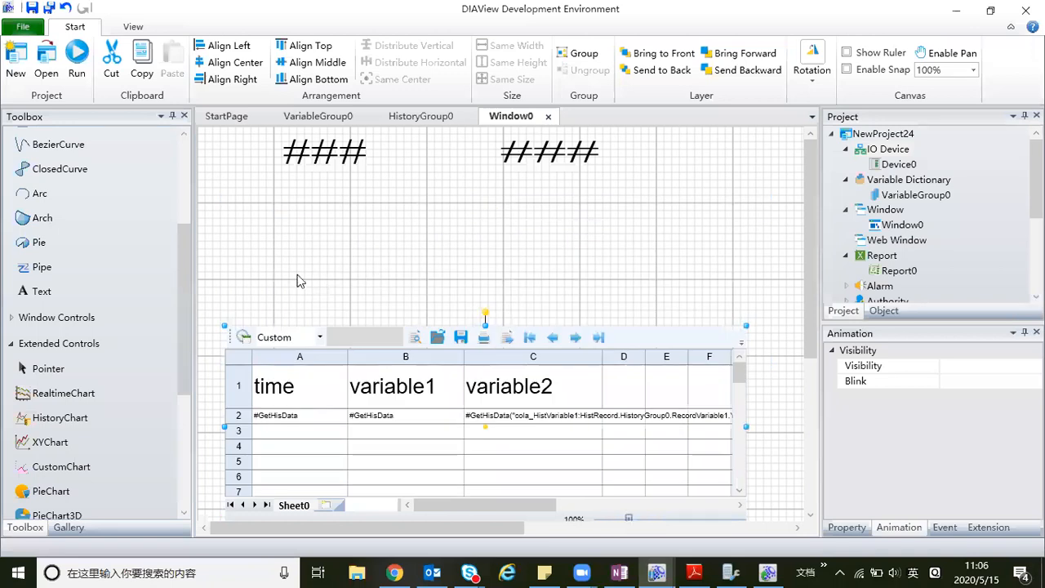
mouse_move(181, 286)
mouse_down()
mouse_move(184, 408)
mouse_move(183, 278)
mouse_up()
click(10, 322)
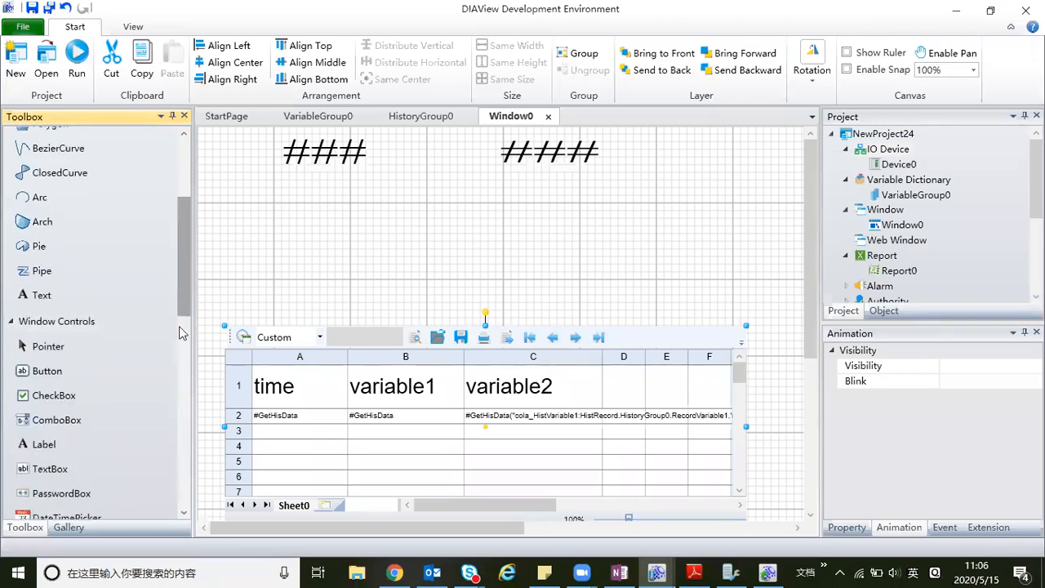
drag(183, 288, 181, 333)
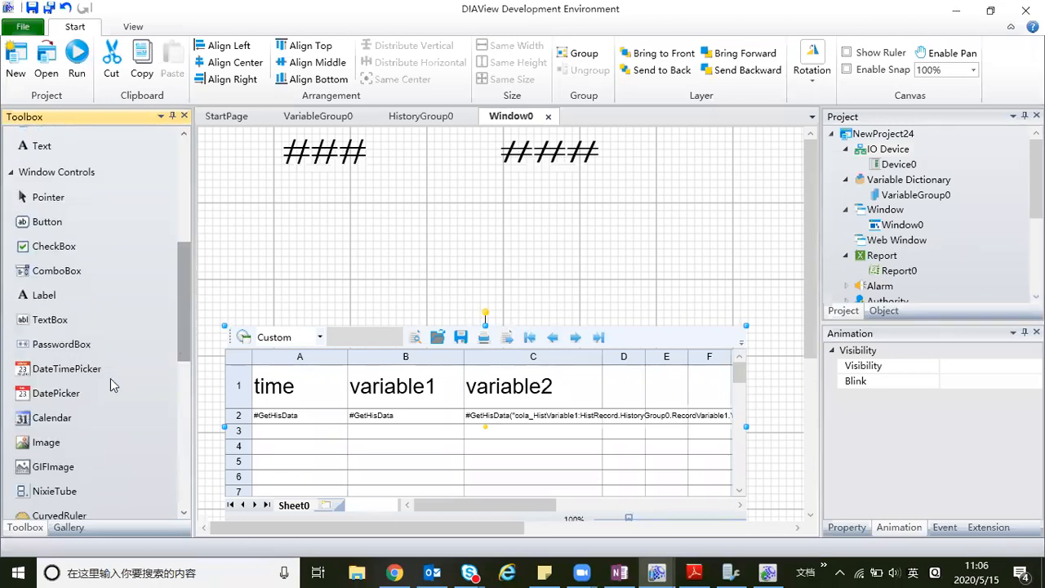
click(49, 398)
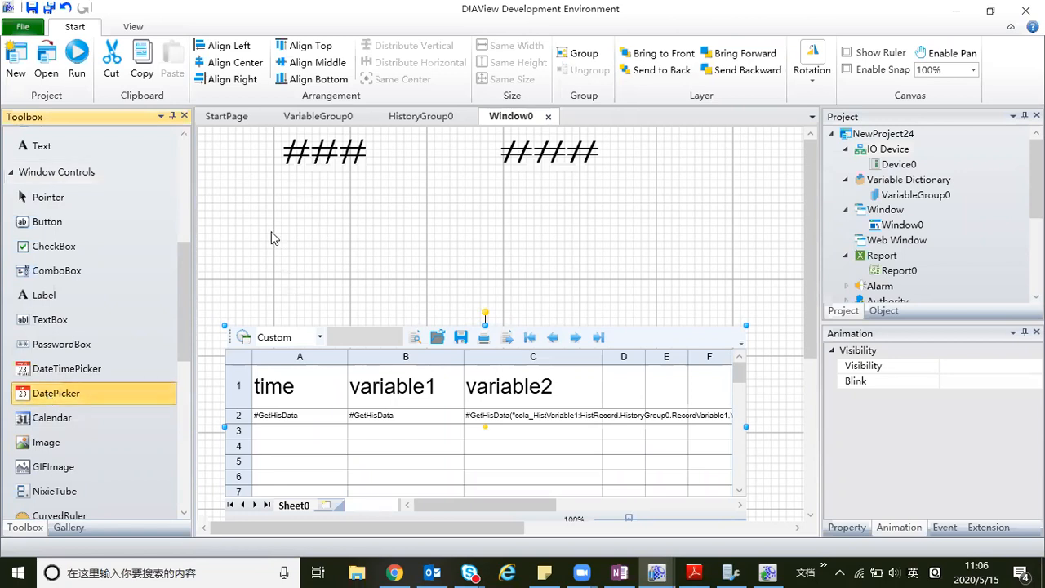
mouse_move(273, 228)
mouse_down()
mouse_move(397, 298)
mouse_move(415, 283)
mouse_up()
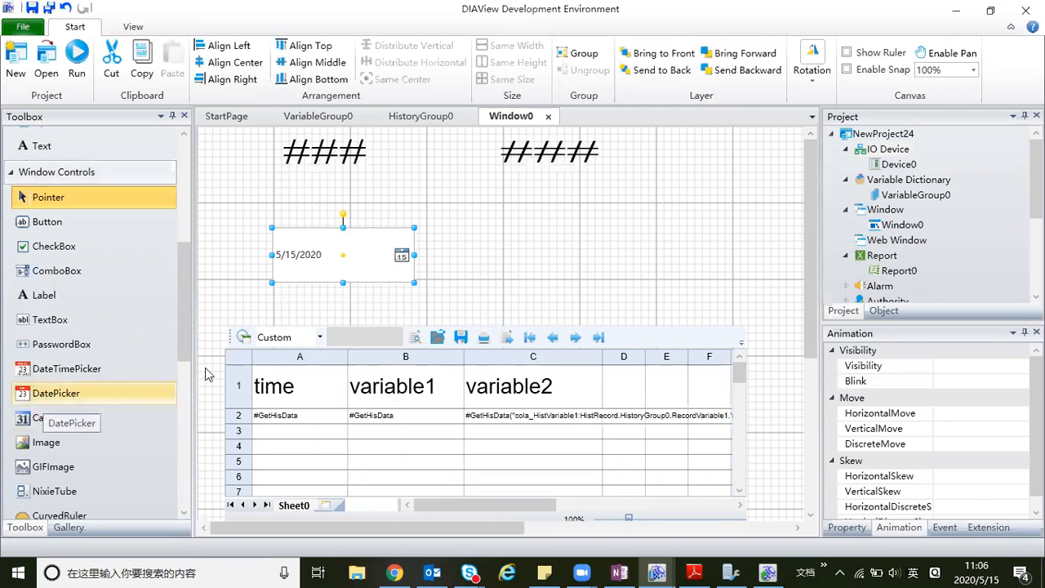
click(55, 393)
drag(500, 227, 630, 288)
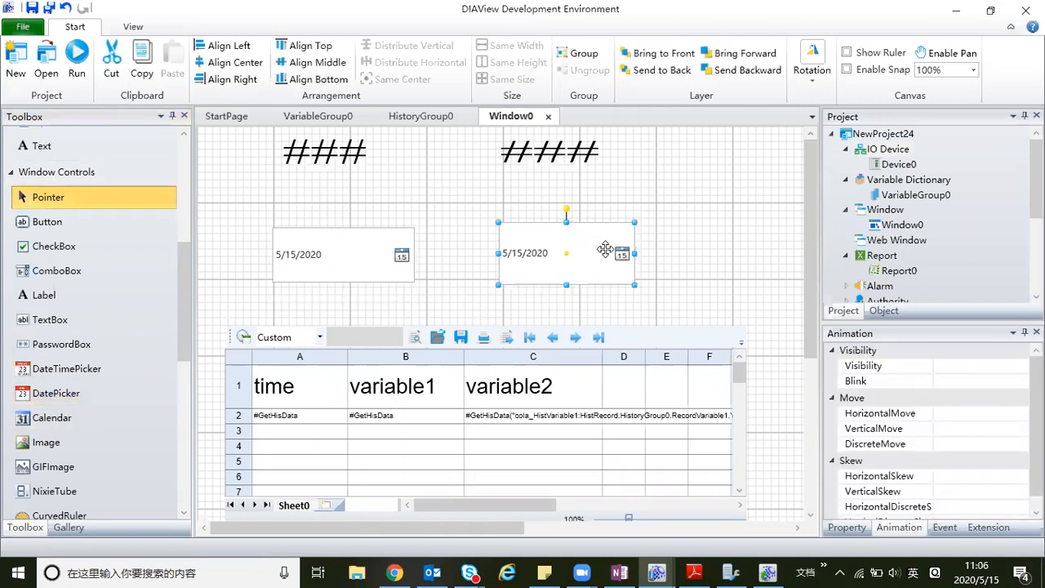
Draw a button to the right of the second date picker and nudge its position slightly.
drag(287, 528, 434, 532)
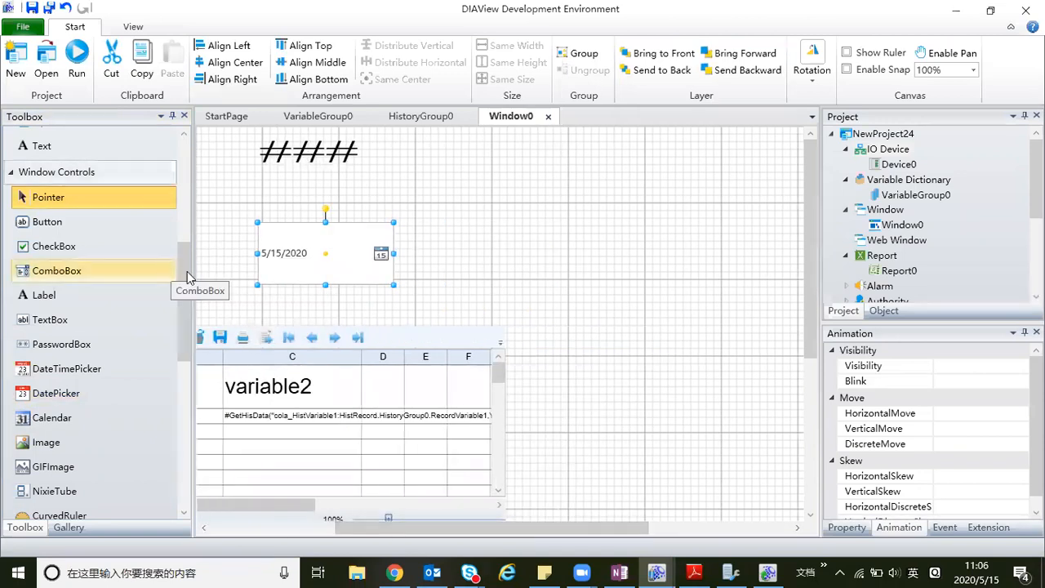
scroll(160, 296, up, 1)
click(49, 299)
drag(525, 221, 685, 295)
click(672, 324)
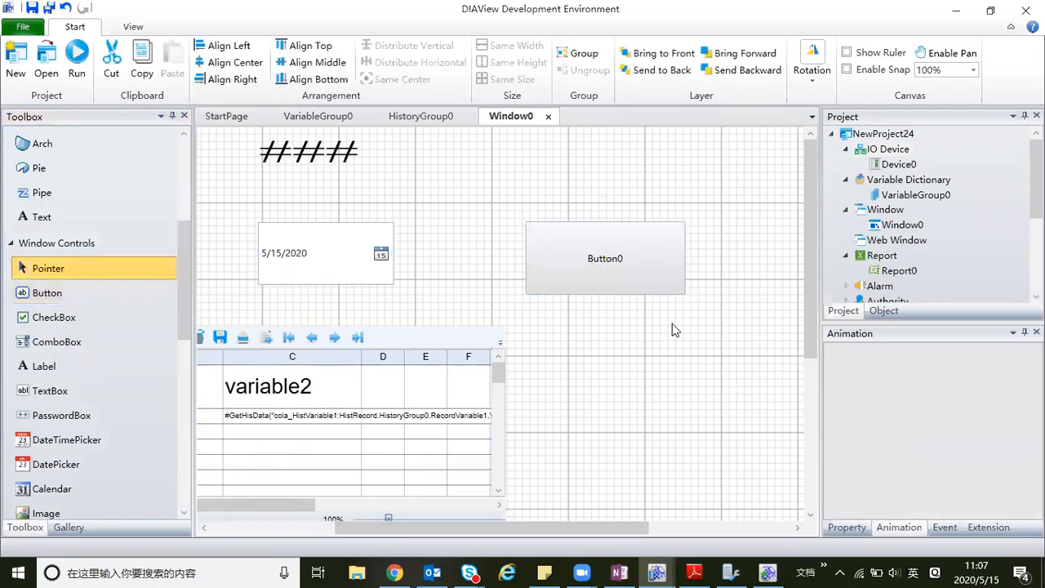
mouse_move(553, 535)
mouse_down()
mouse_move(468, 535)
mouse_move(565, 535)
mouse_up()
click(614, 269)
drag(661, 260, 556, 264)
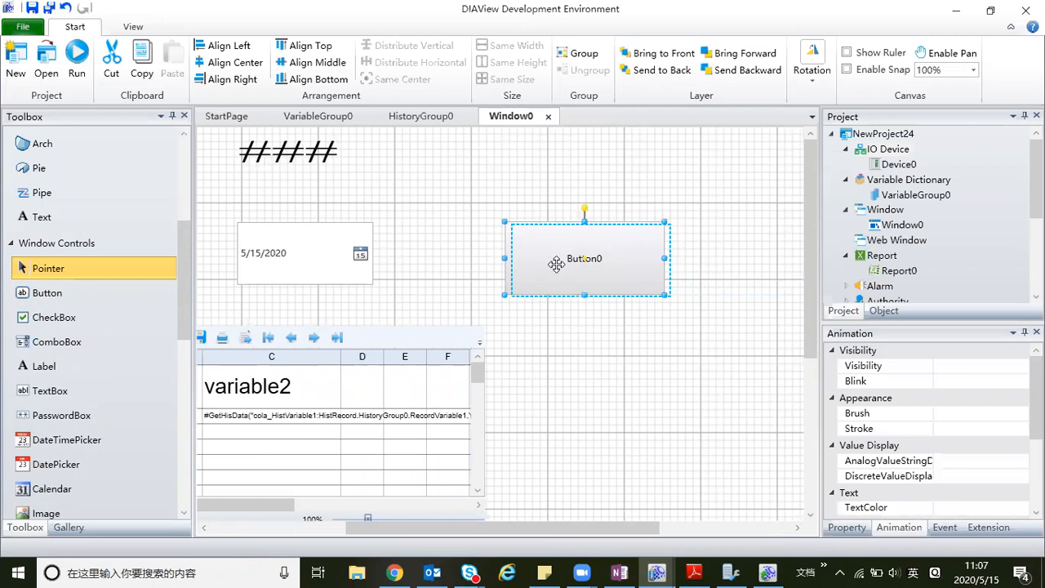
click(574, 334)
mouse_move(621, 528)
mouse_down()
mouse_move(543, 523)
mouse_move(620, 513)
mouse_up()
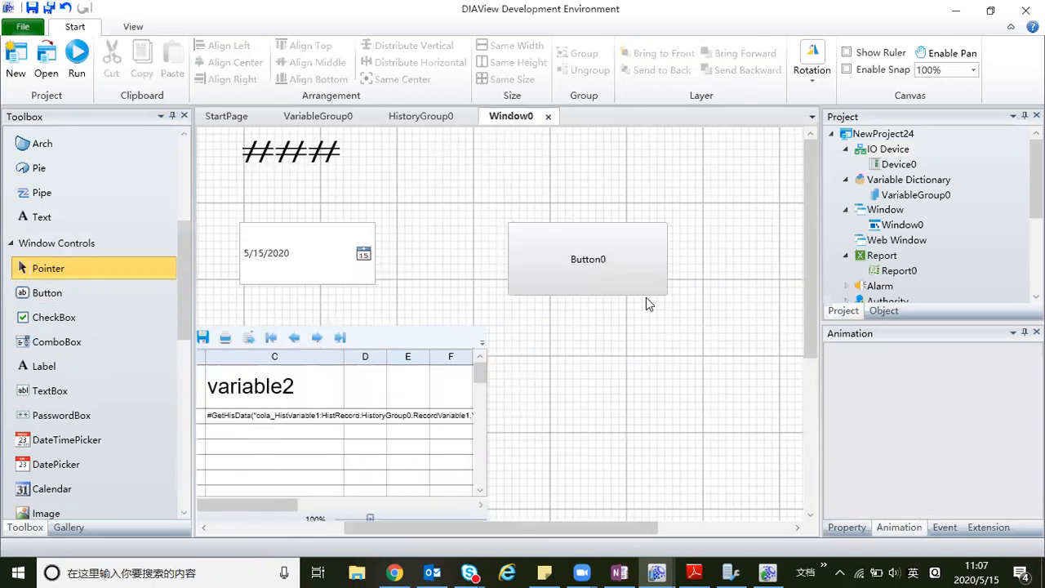
Open the script editor for the LeftButtonDown event of Button0.
click(575, 254)
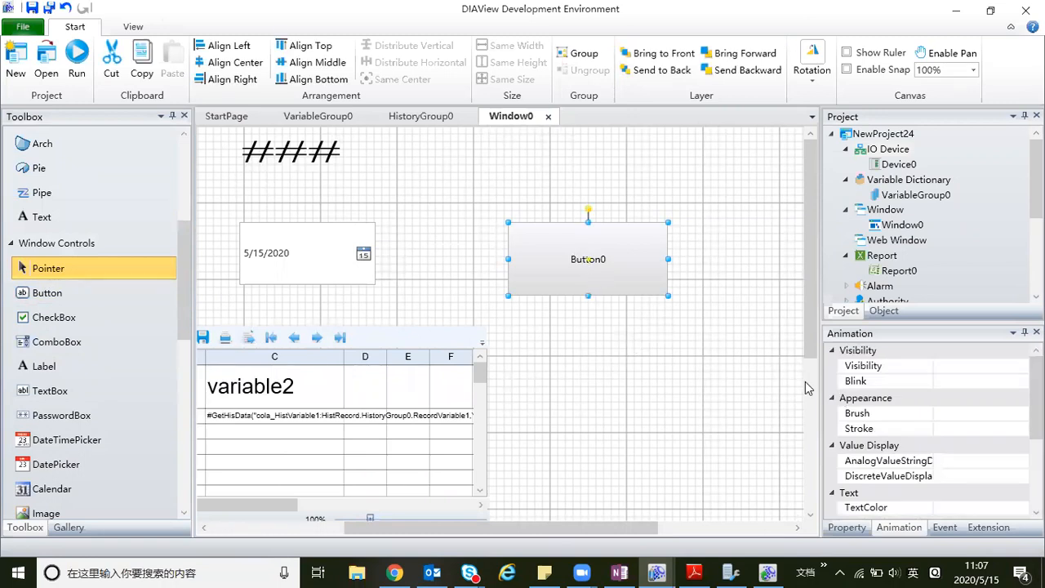
click(959, 464)
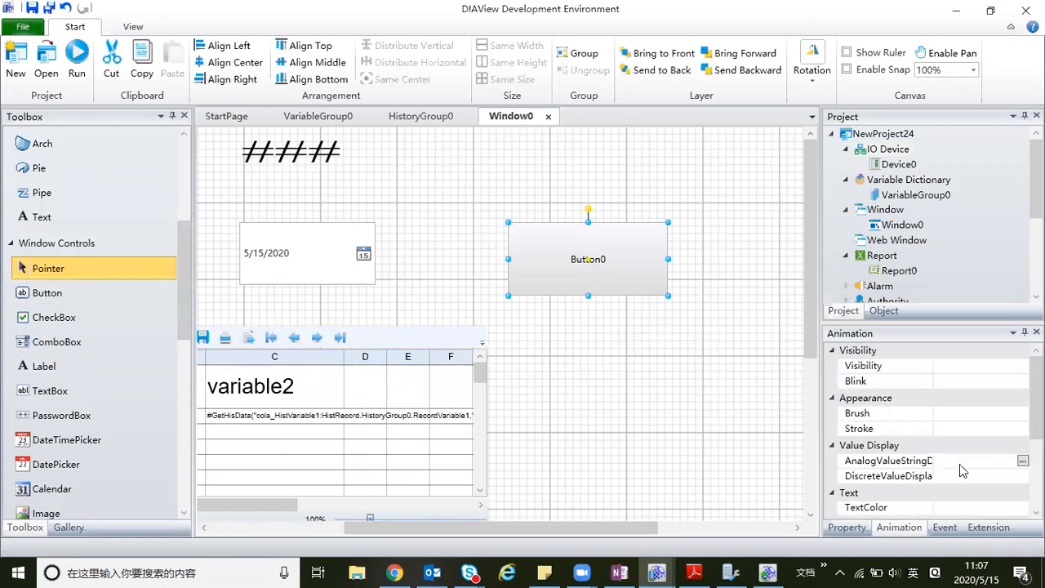
click(948, 529)
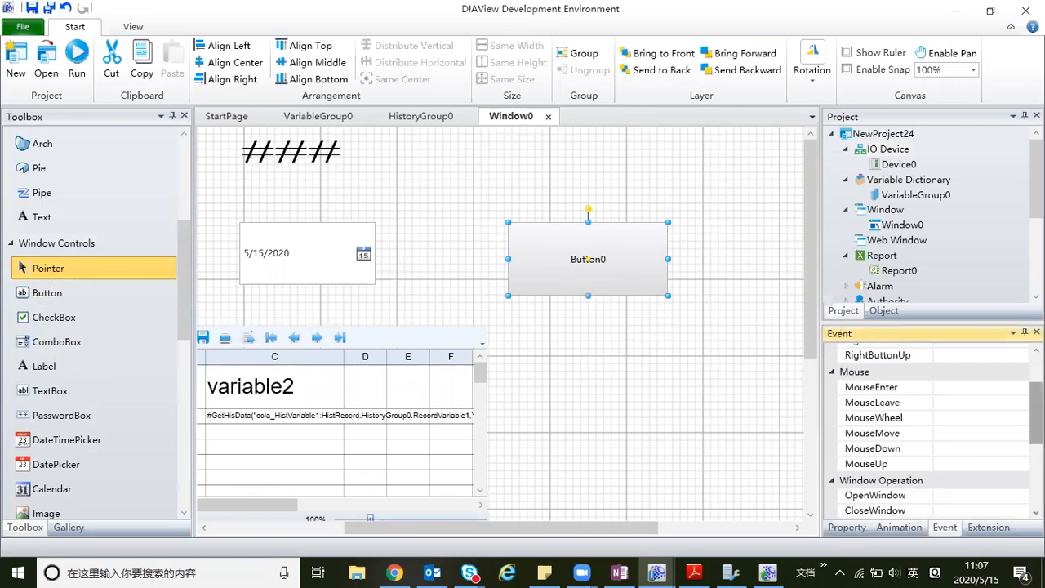
scroll(1036, 412, up, 2)
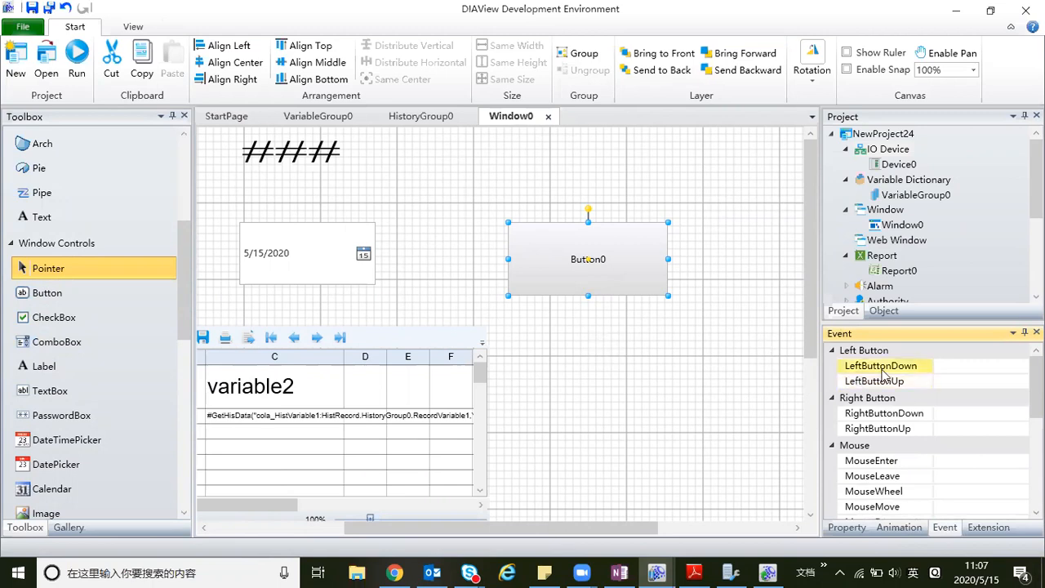
click(953, 369)
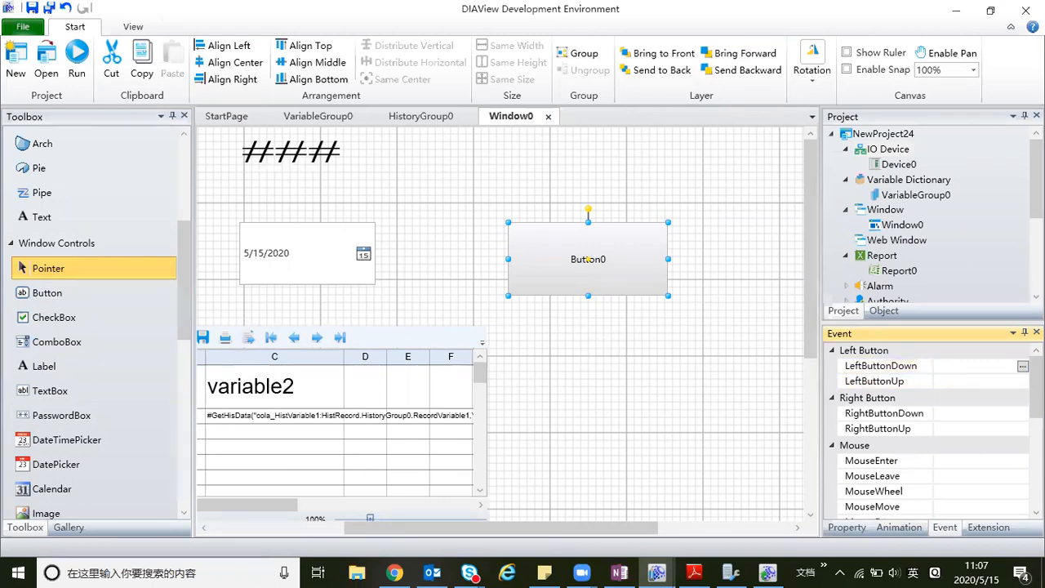
click(1023, 366)
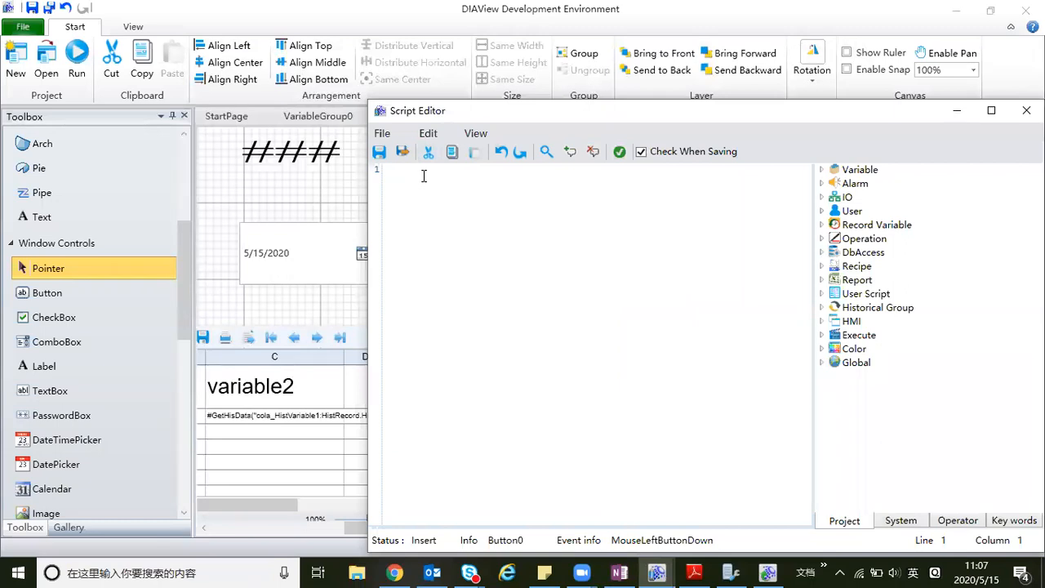
Begin the button script with a Call statement on the Report0 object.
text(c)
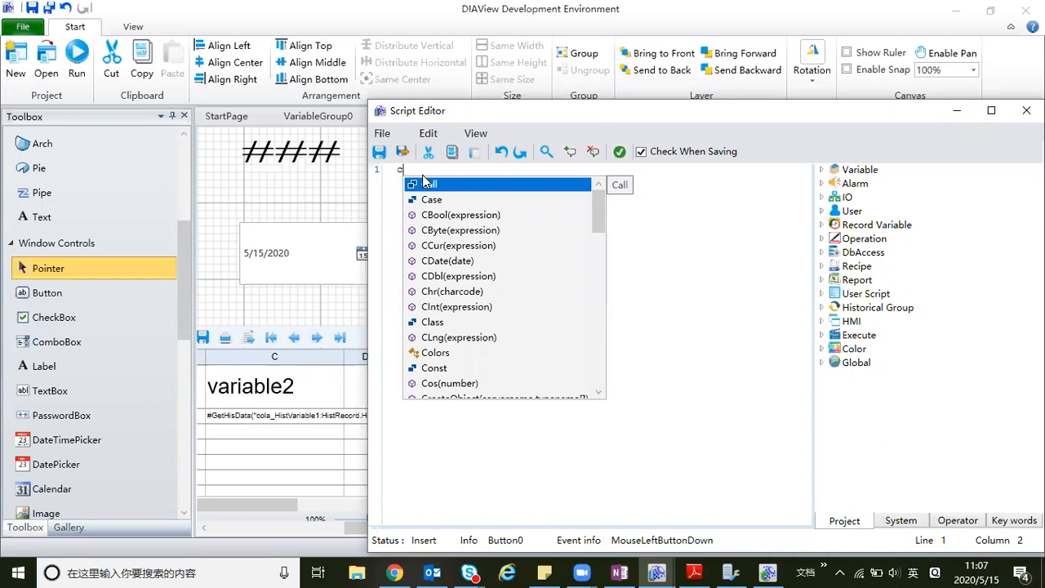
text(all)
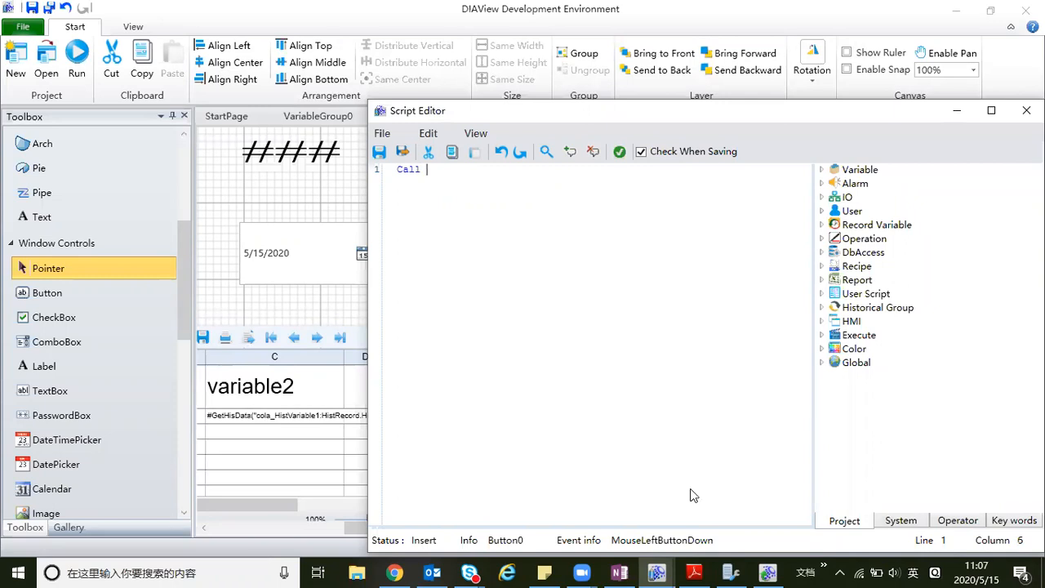
text( b)
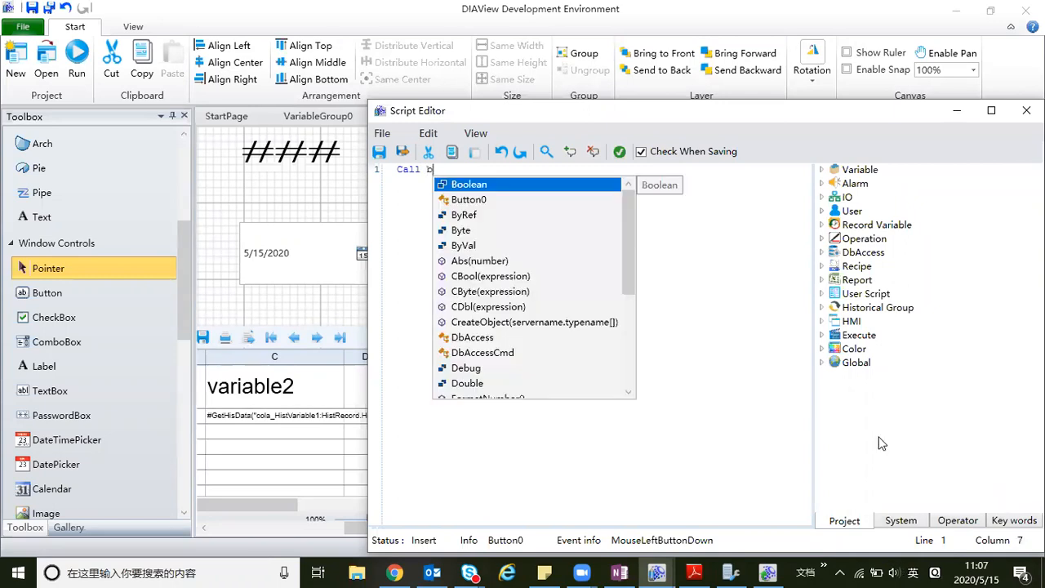
key(BackSpace)
text(r)
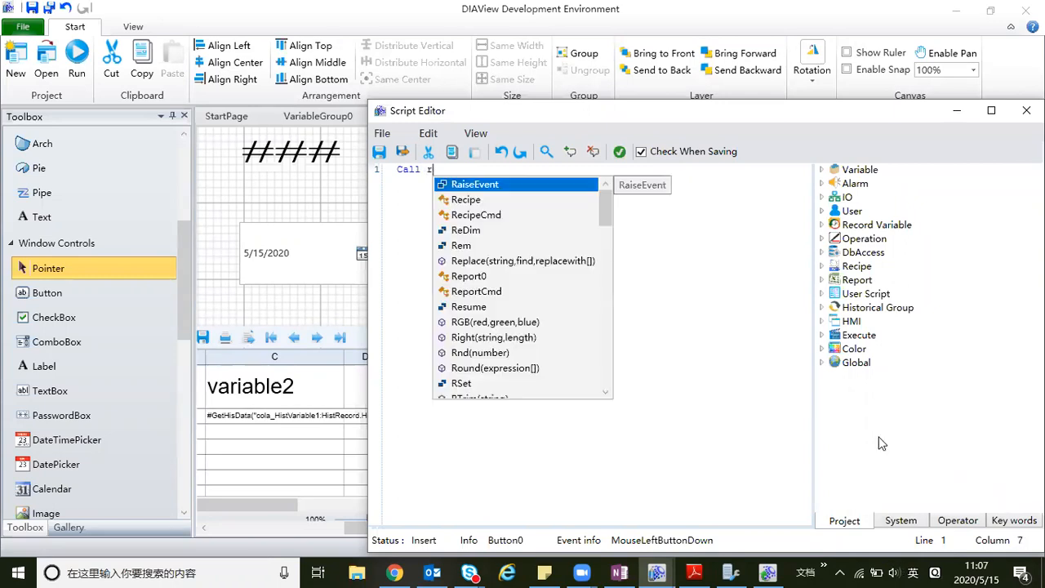
text(ep)
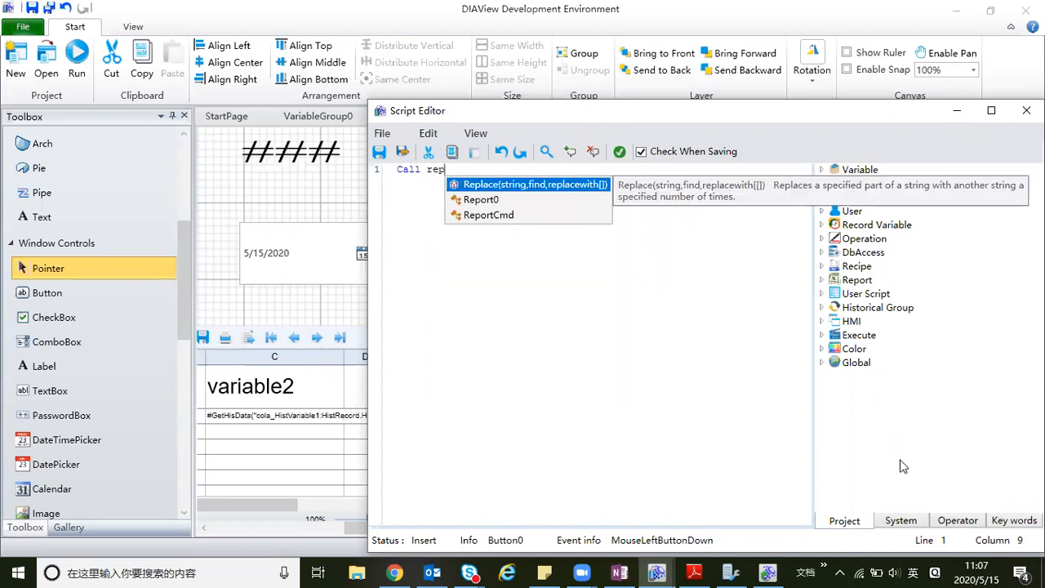
double_click(484, 204)
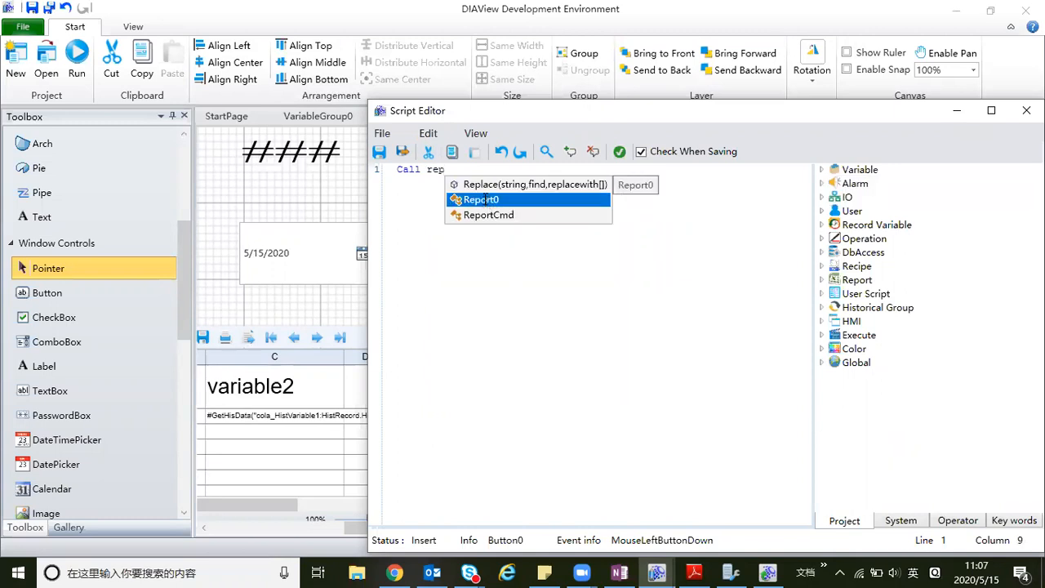
Append the SetWorkSheetStartTime method to Report0 and give 0 as its worksheet index argument.
text(.)
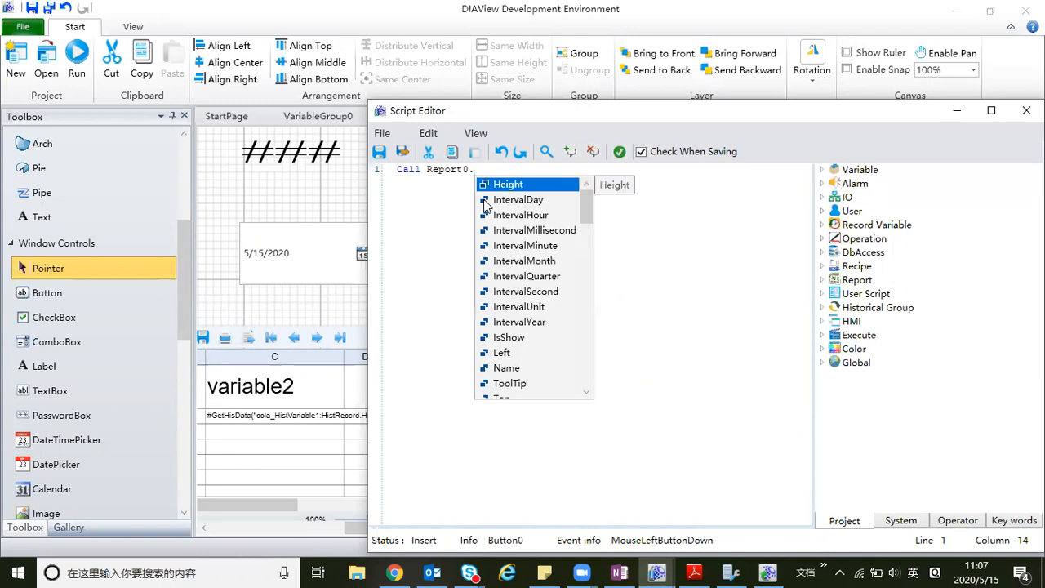
text(set)
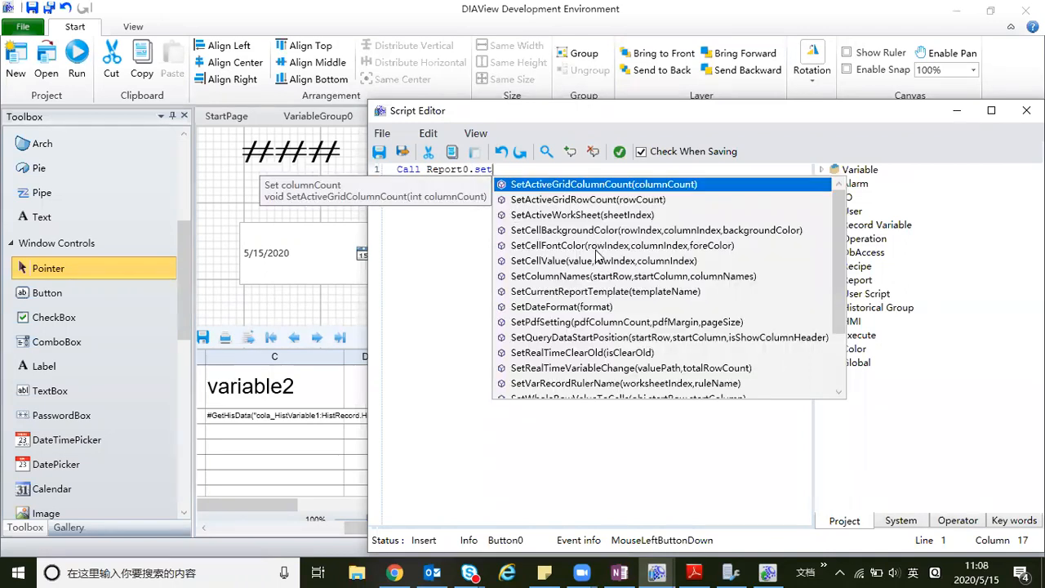
scroll(596, 255, down, 2)
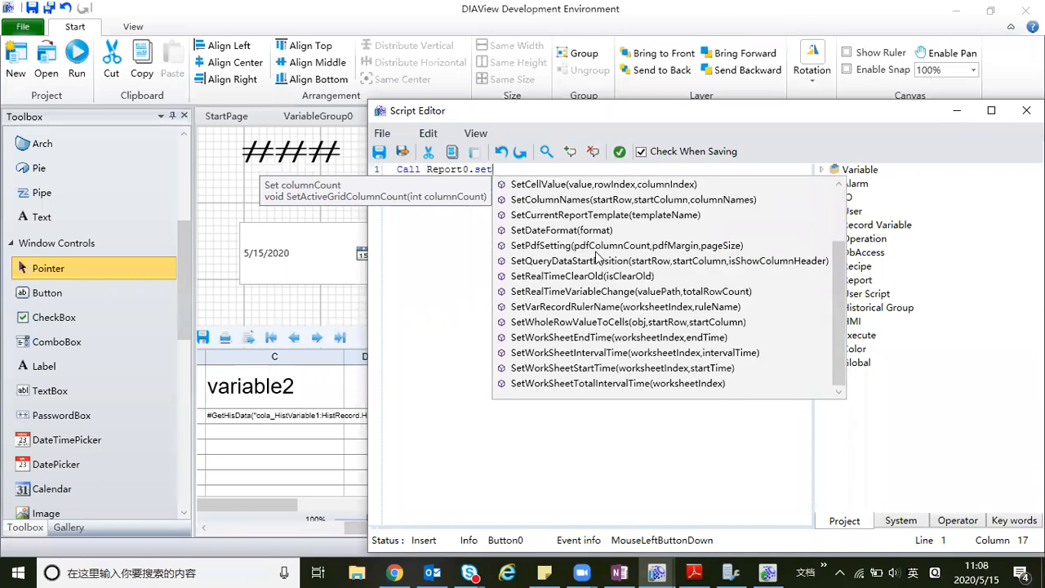
click(587, 369)
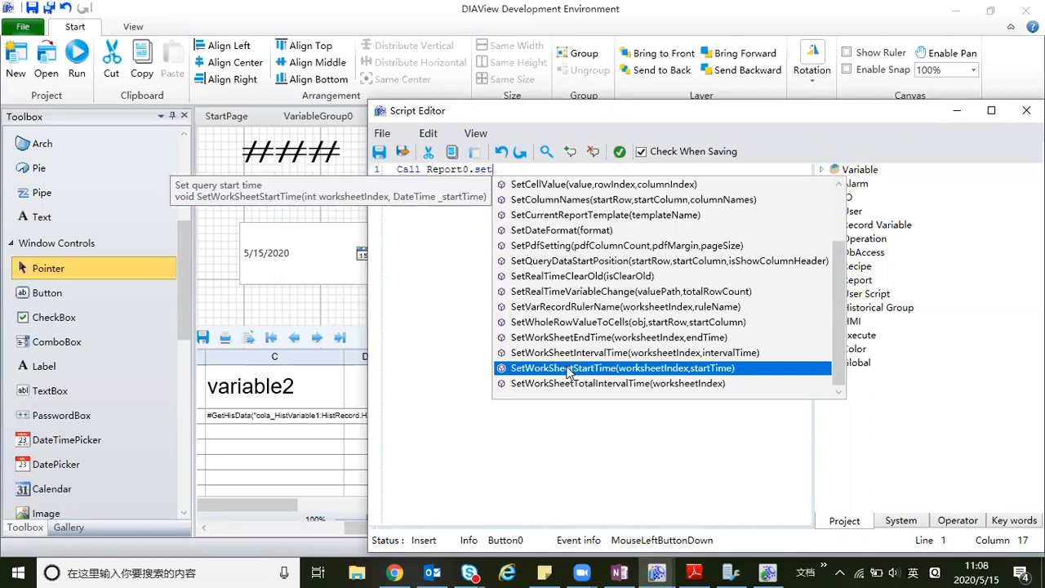
double_click(559, 369)
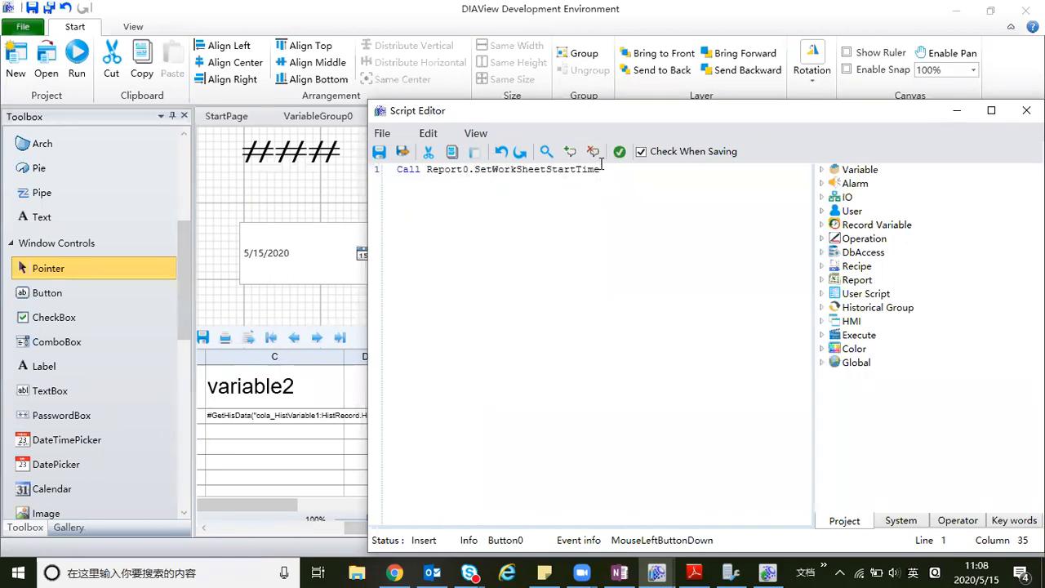
text(()
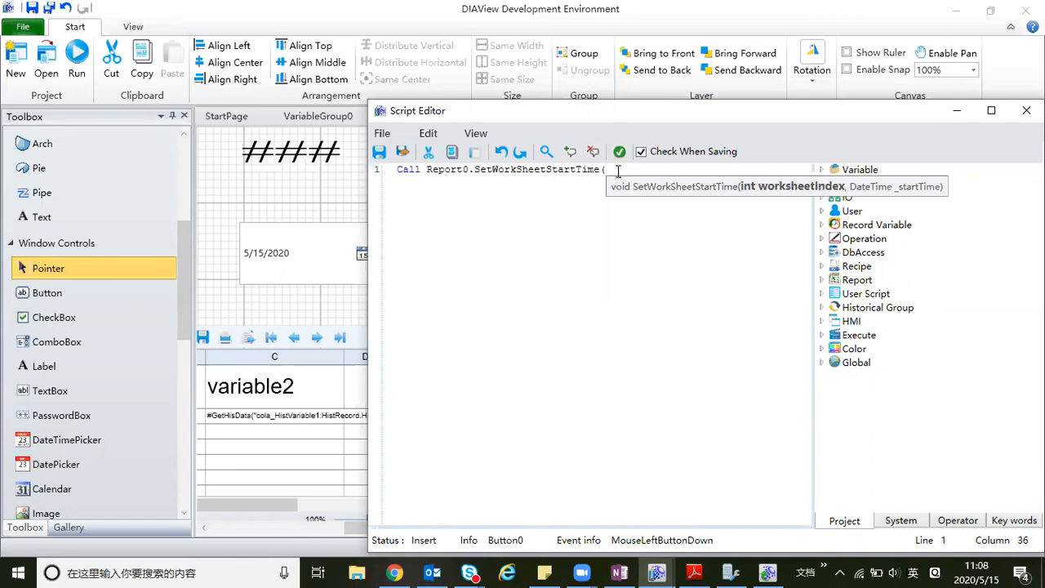
text(0)
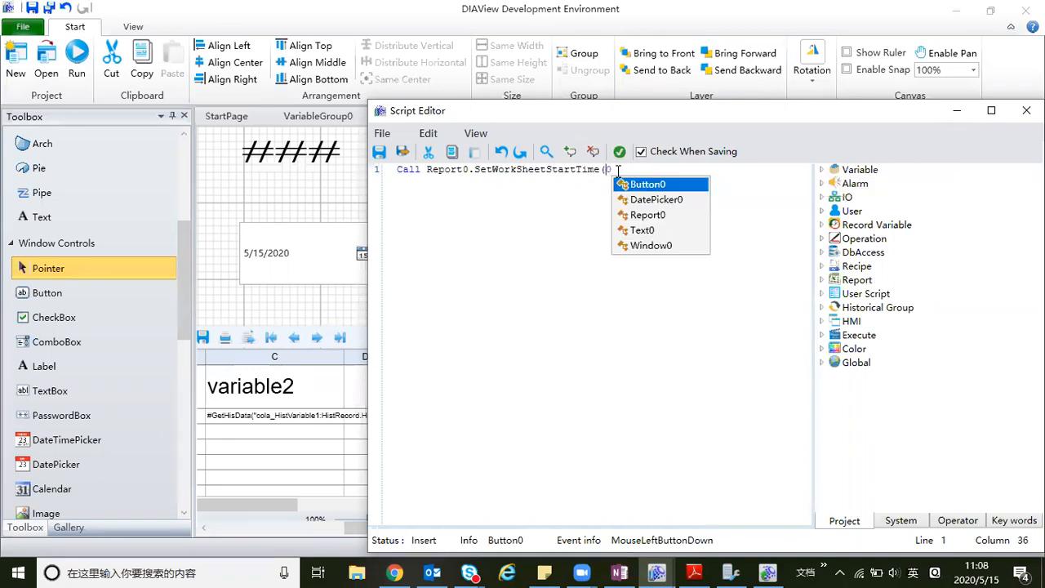
text(,)
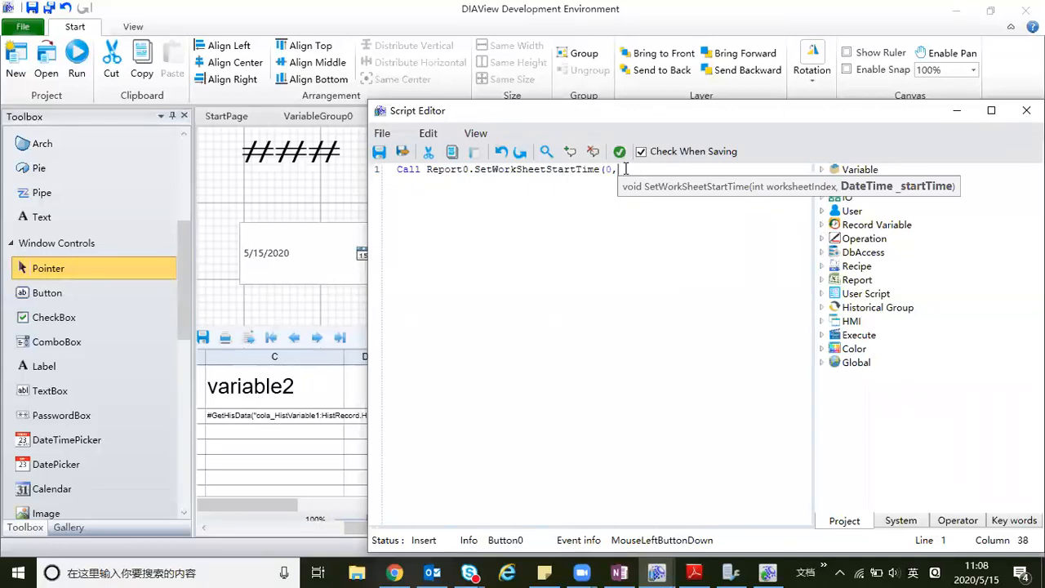
text(star)
key(BackSpace)
key(BackSpace)
key(BackSpace)
key(BackSpace)
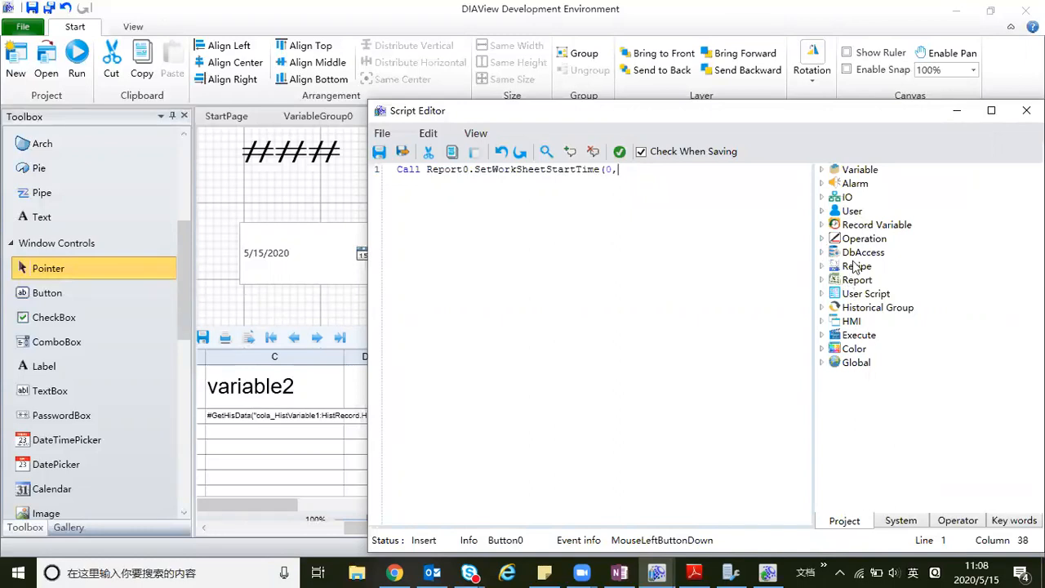
Complete the SetWorkSheetStartTime call with DatePicker0.ValueTime as its start time argument.
click(822, 322)
click(836, 335)
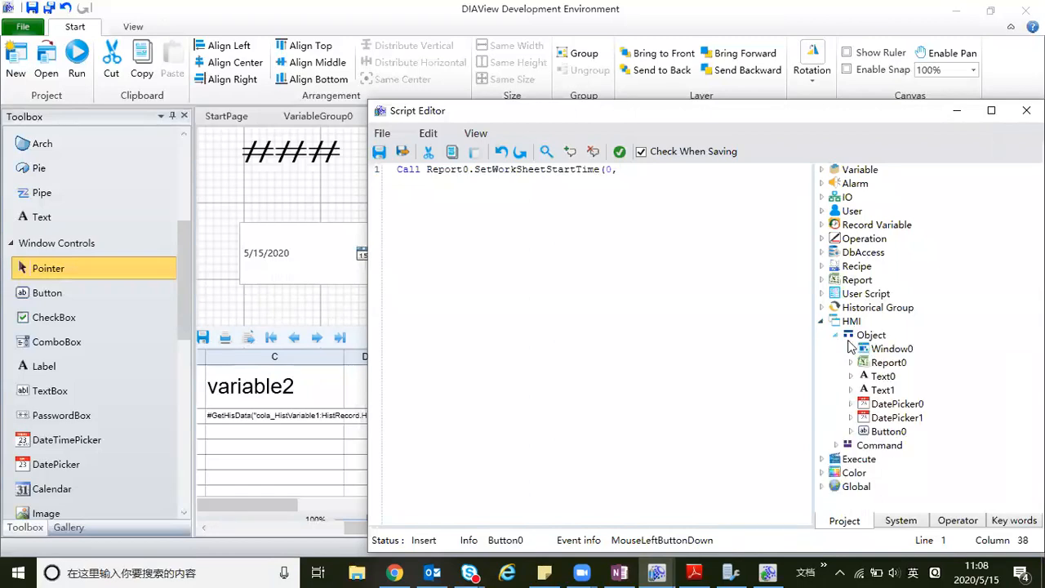
click(851, 404)
double_click(894, 405)
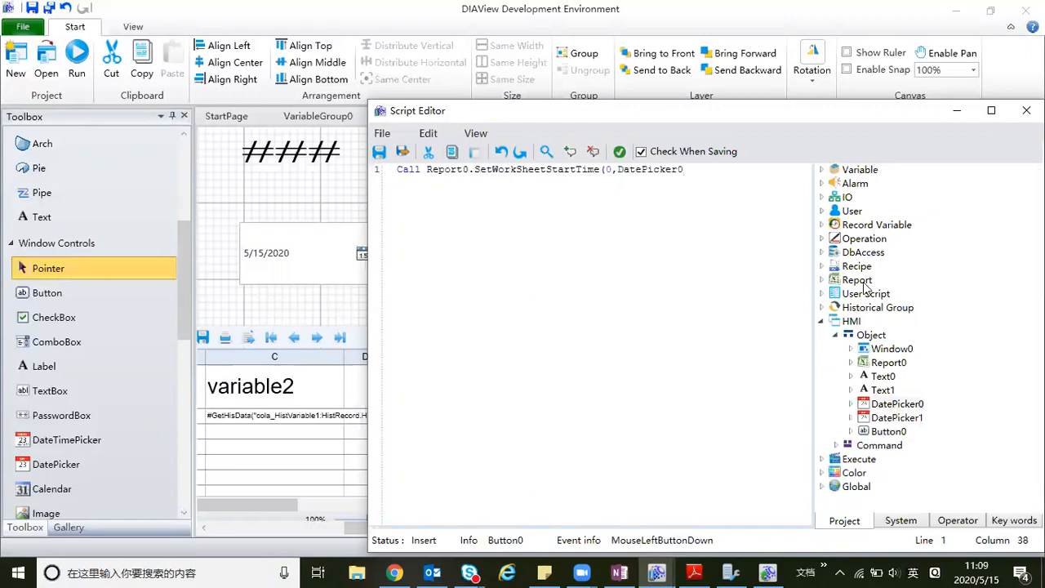
text(.)
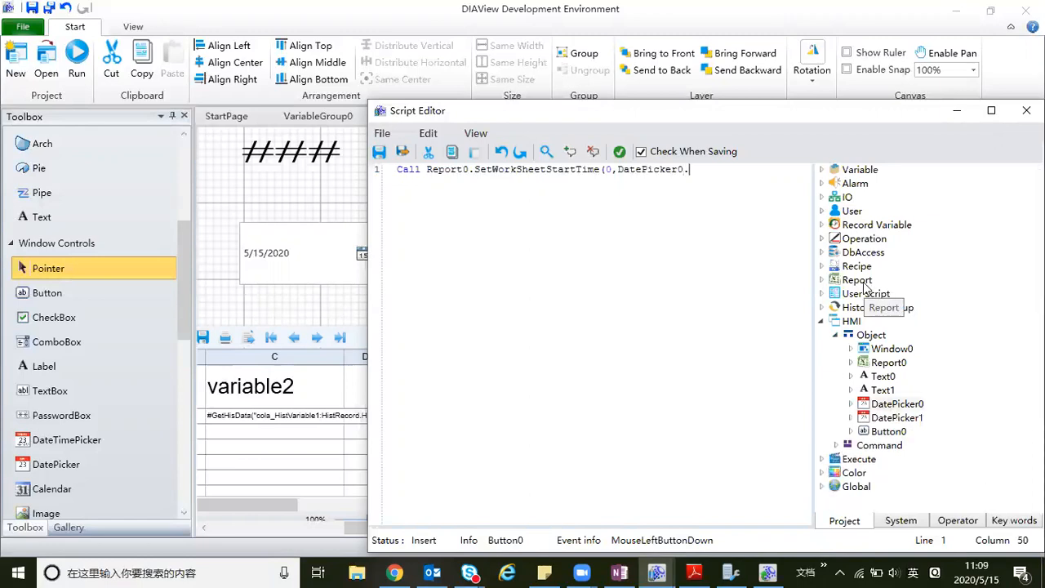
text(v)
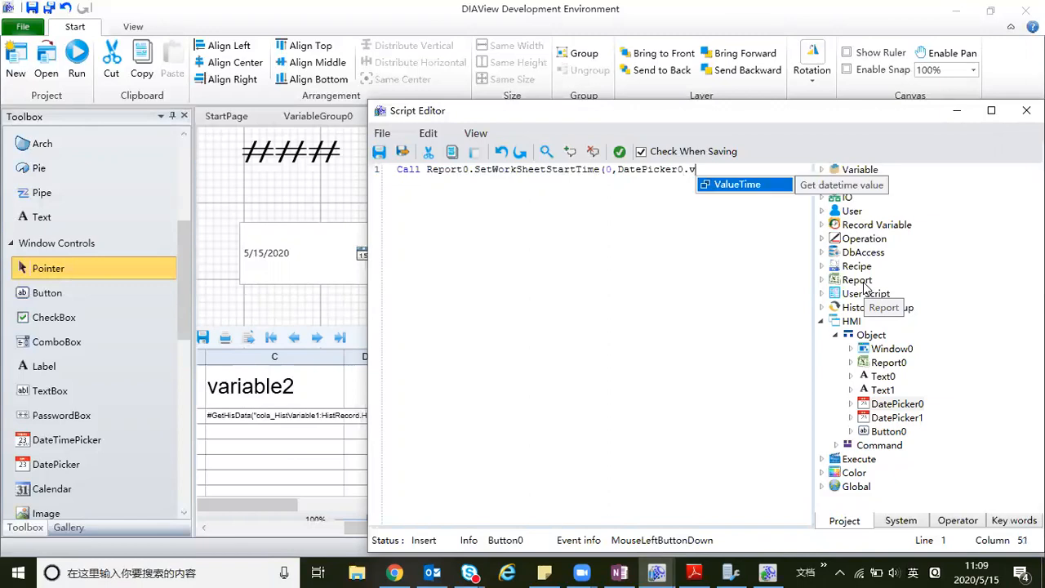
text(a)
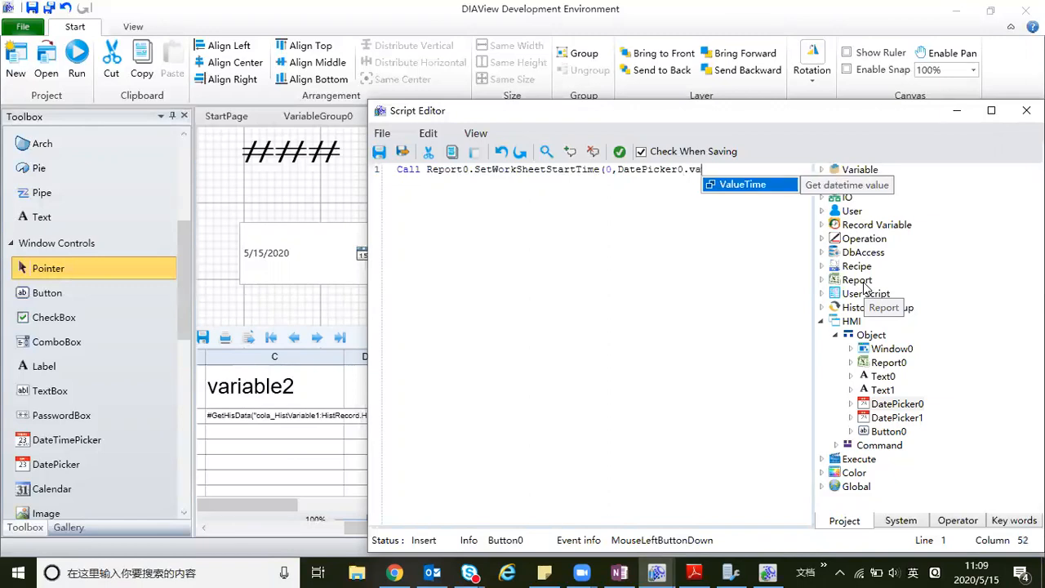
double_click(723, 185)
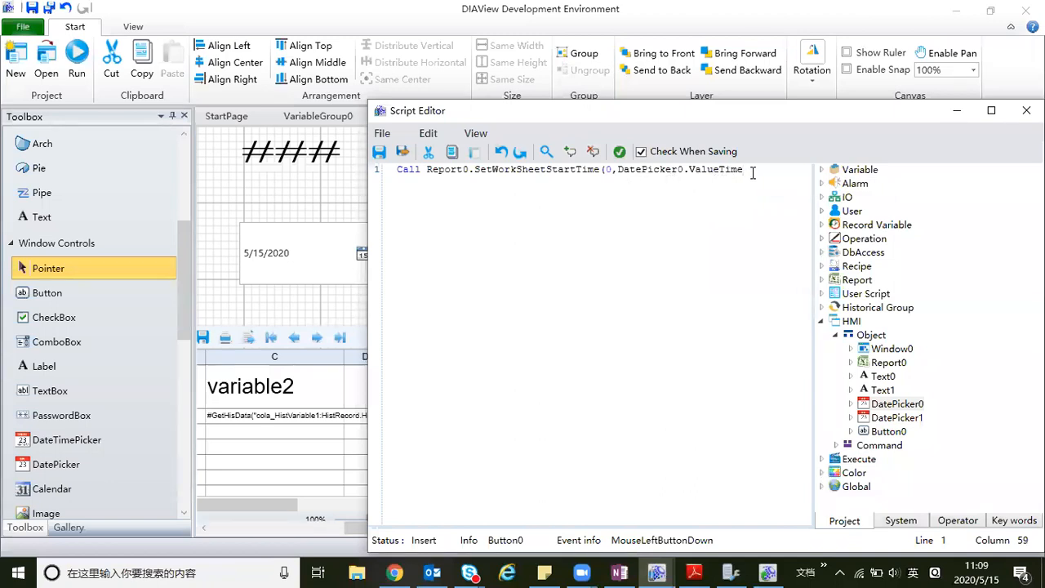
text())
Begin a second script line with a Call statement on the Report0 object.
key(Return)
text(call)
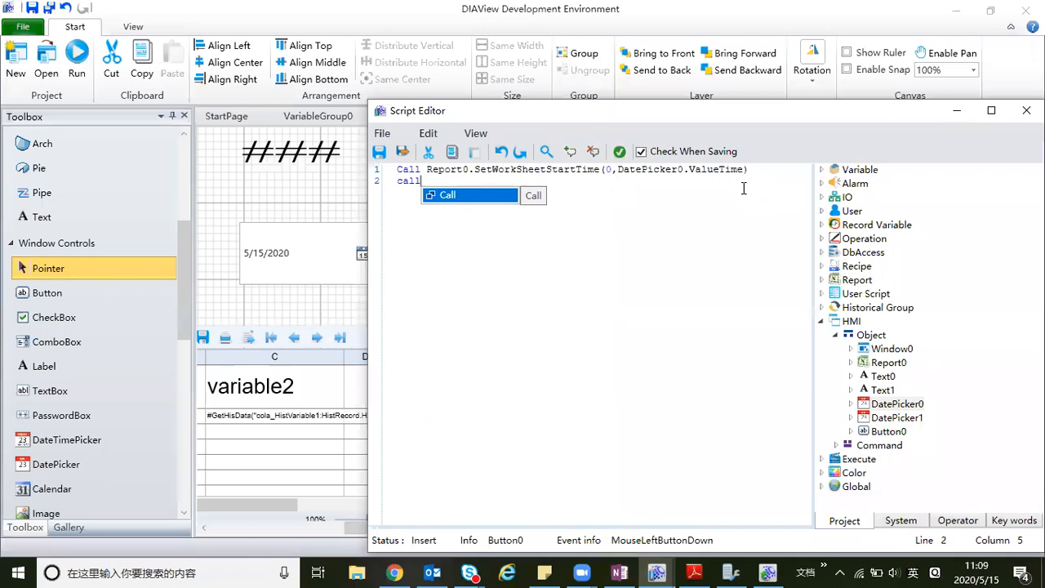
key(Return)
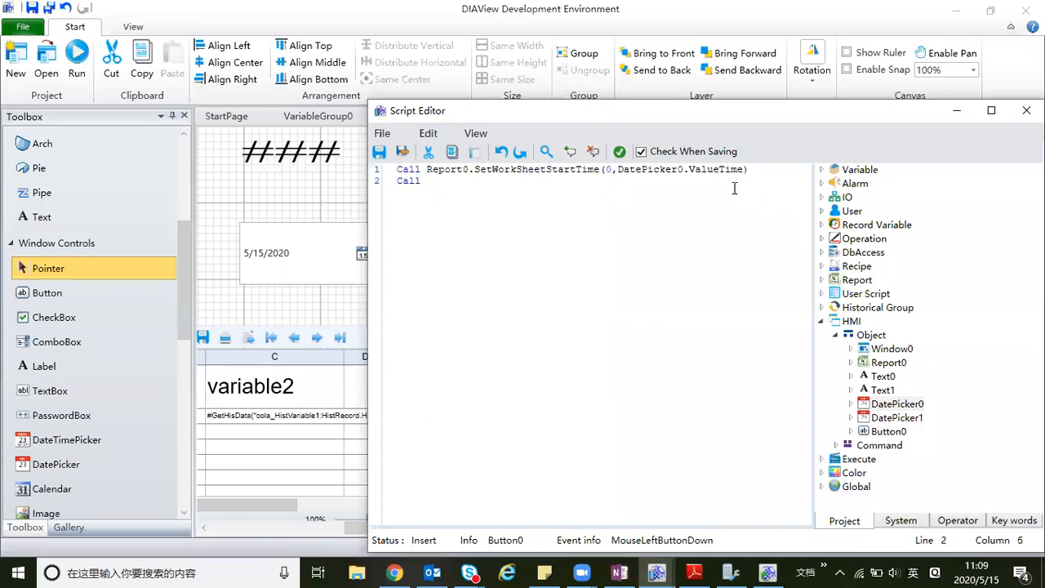
drag(428, 169, 471, 174)
key(ctrl+c)
click(433, 175)
key(ctrl+v)
text(.)
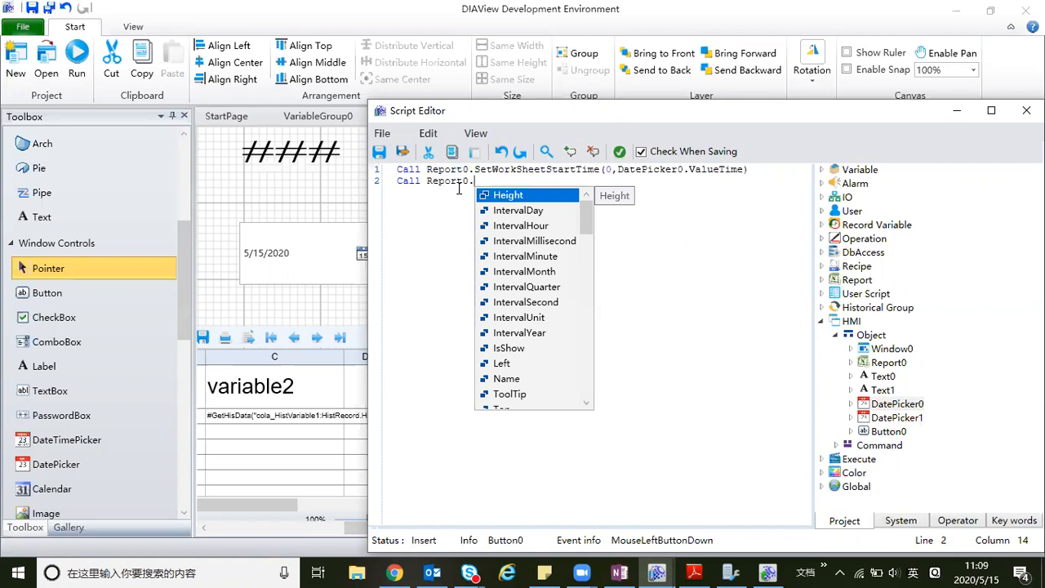
Append the SetWorkSheetEndTime method to the second line's Report0 and give 0 as its worksheet index argument.
text(se)
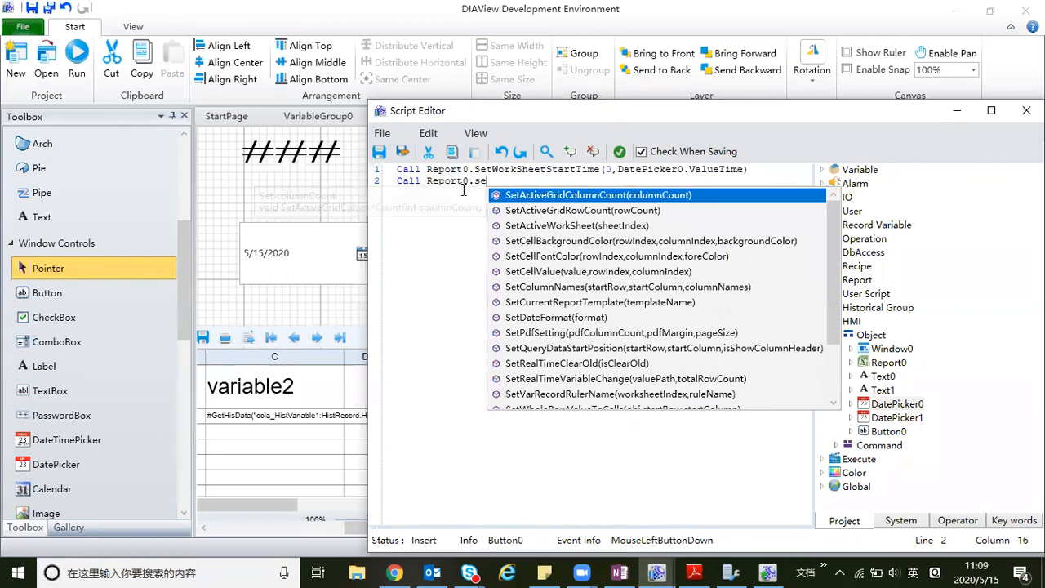
text(tw)
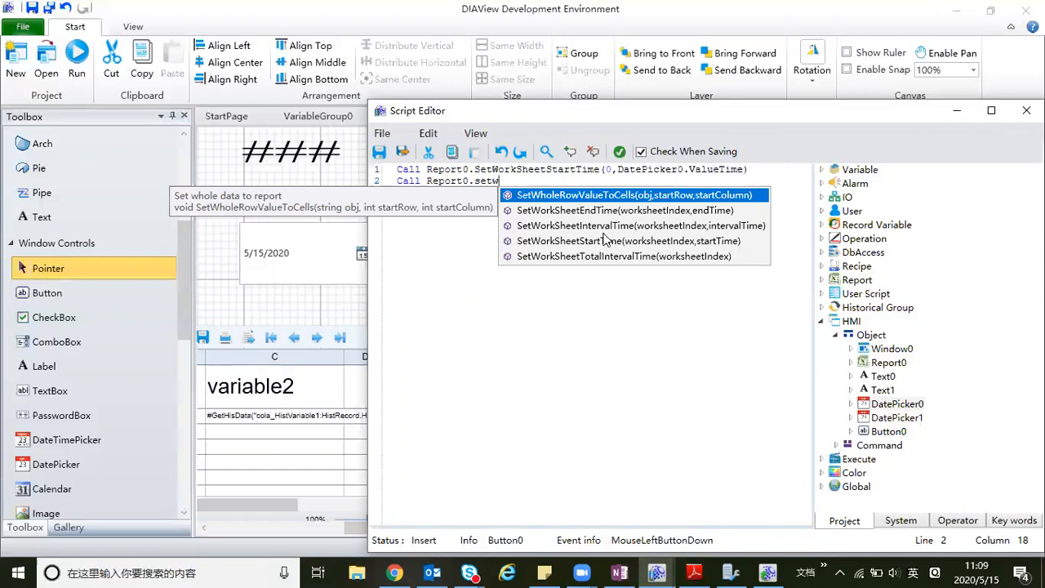
click(599, 210)
double_click(599, 210)
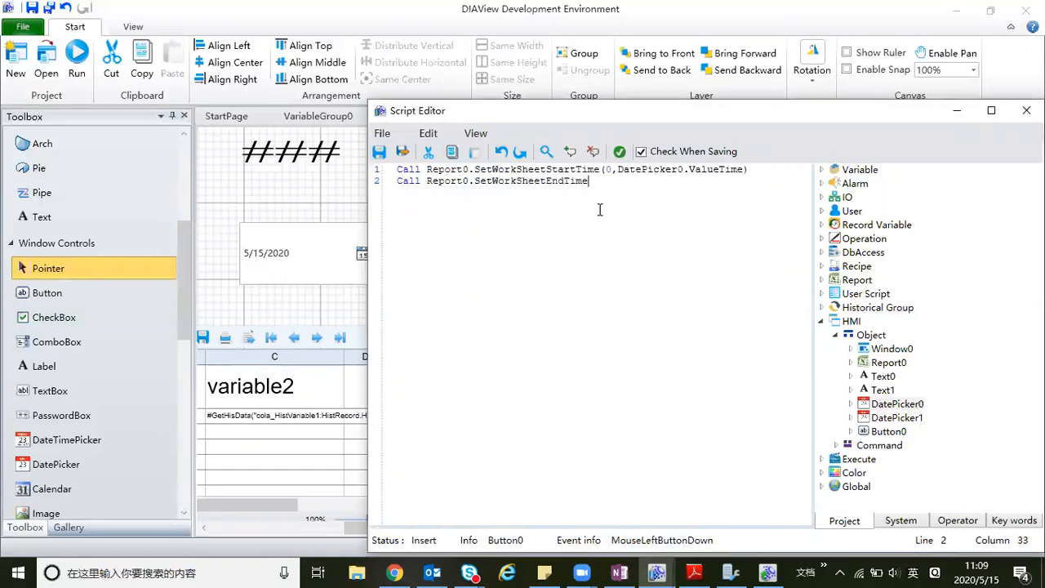
text(())
text(0)
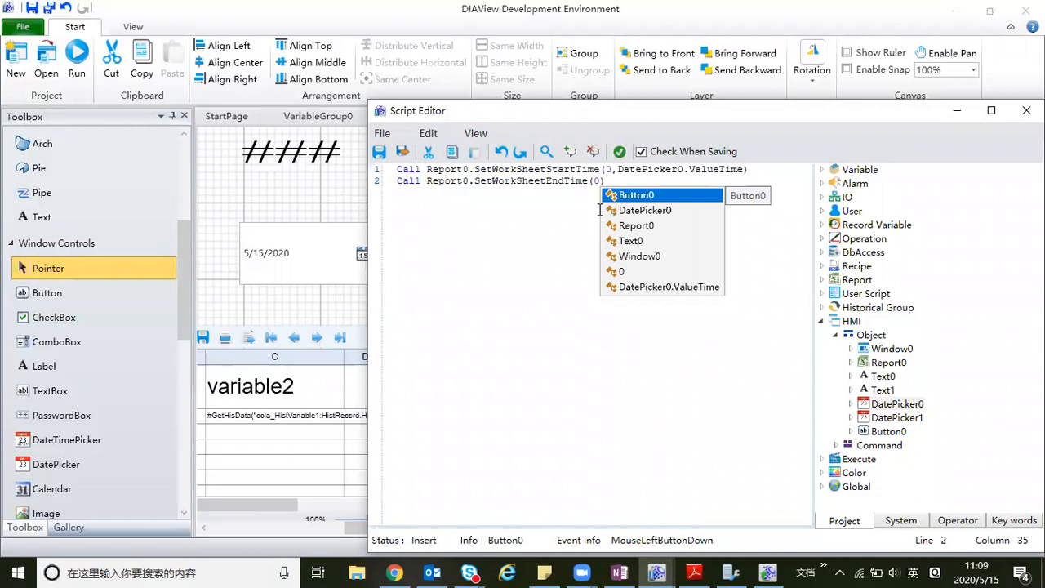
click(644, 212)
click(639, 228)
click(624, 197)
text(,)
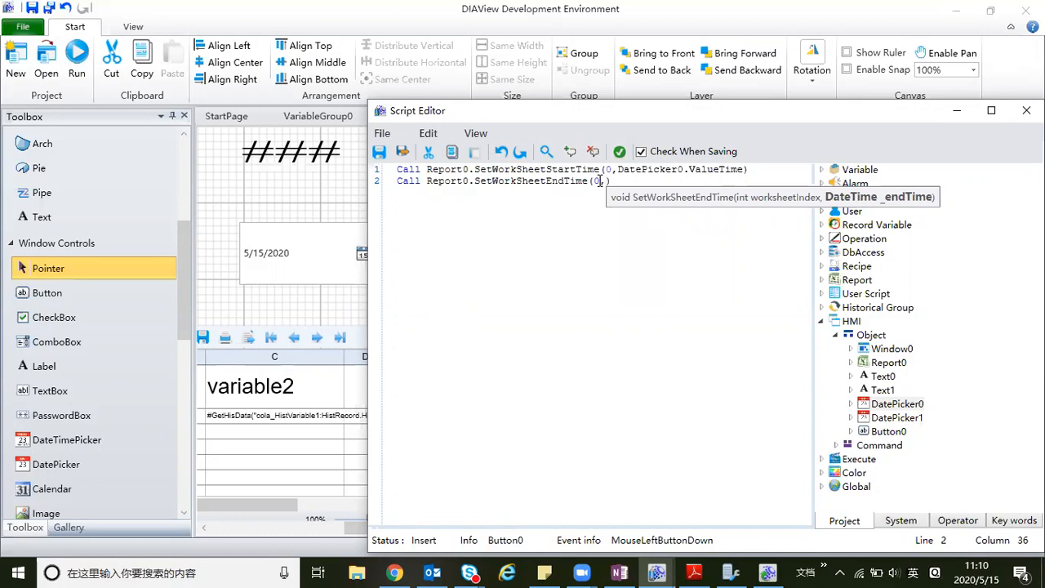
Complete the SetWorkSheetEndTime call with DatePicker1.ValueTime as its end time argument.
text(d)
key(BackSpace)
double_click(891, 419)
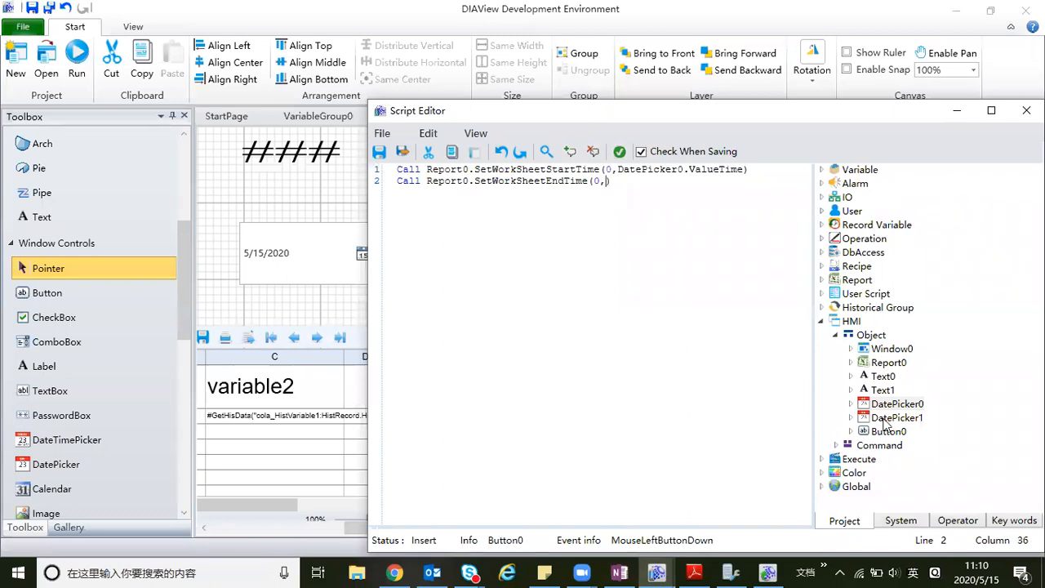
text(.)
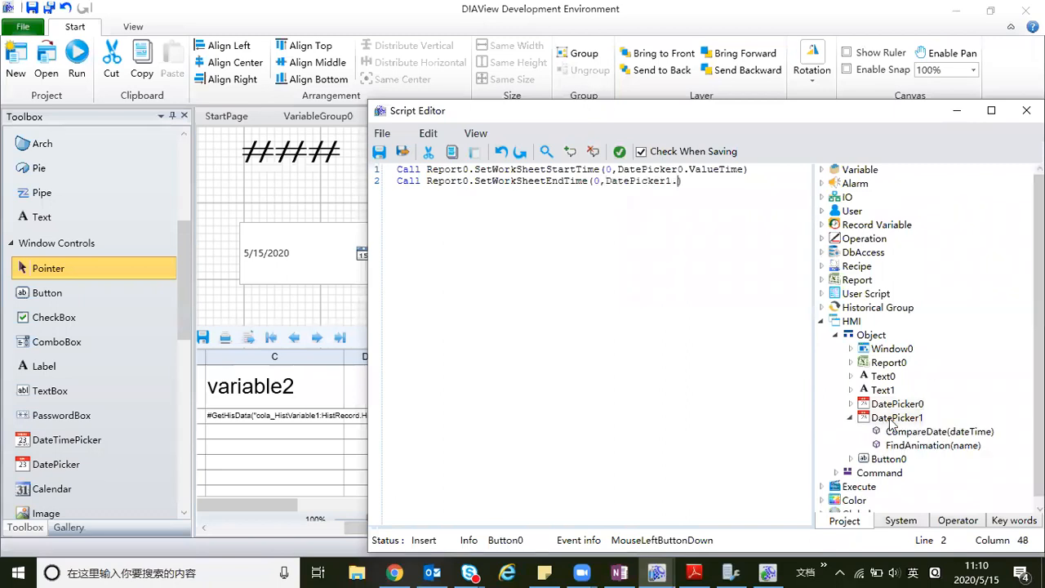
text(v)
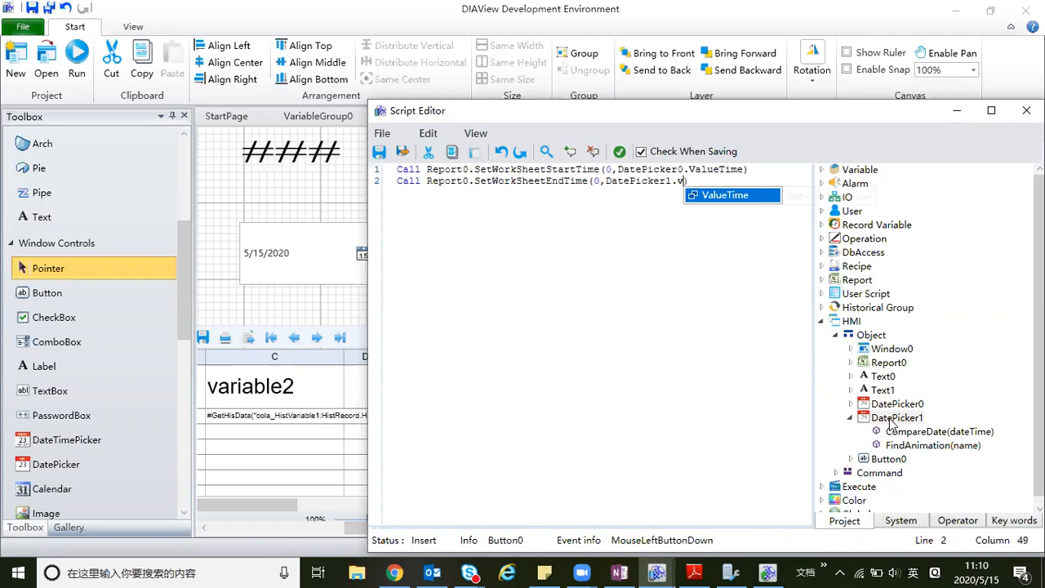
double_click(725, 196)
text())
Begin a third script line with a Call statement on the Report0 object.
key(Return)
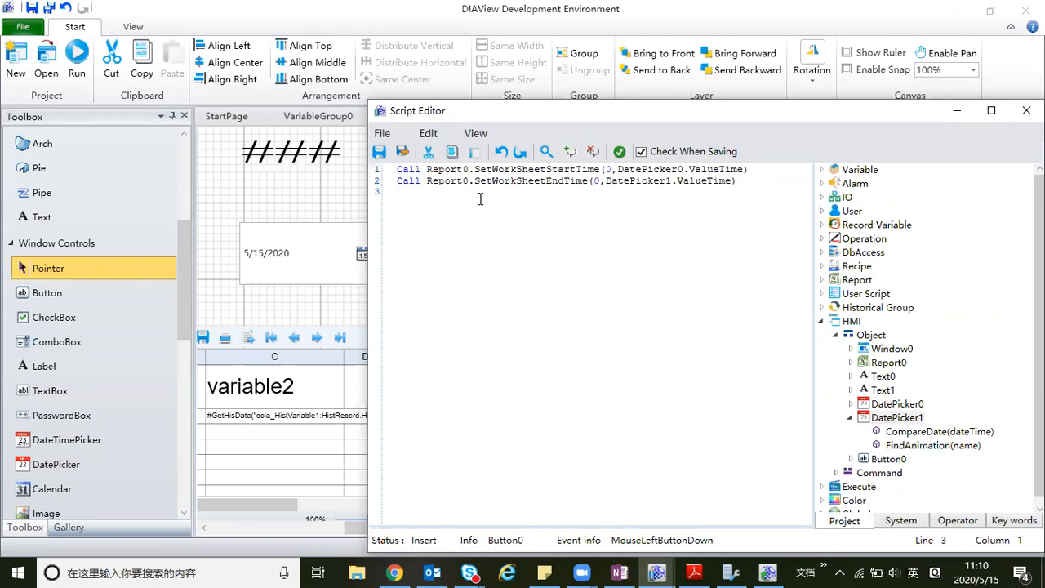
text(c)
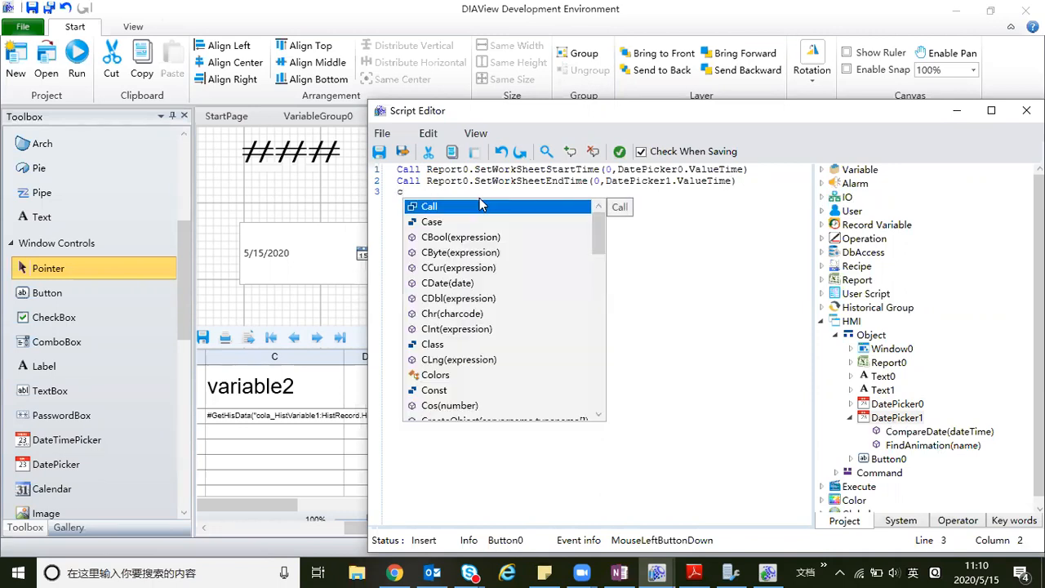
text(al)
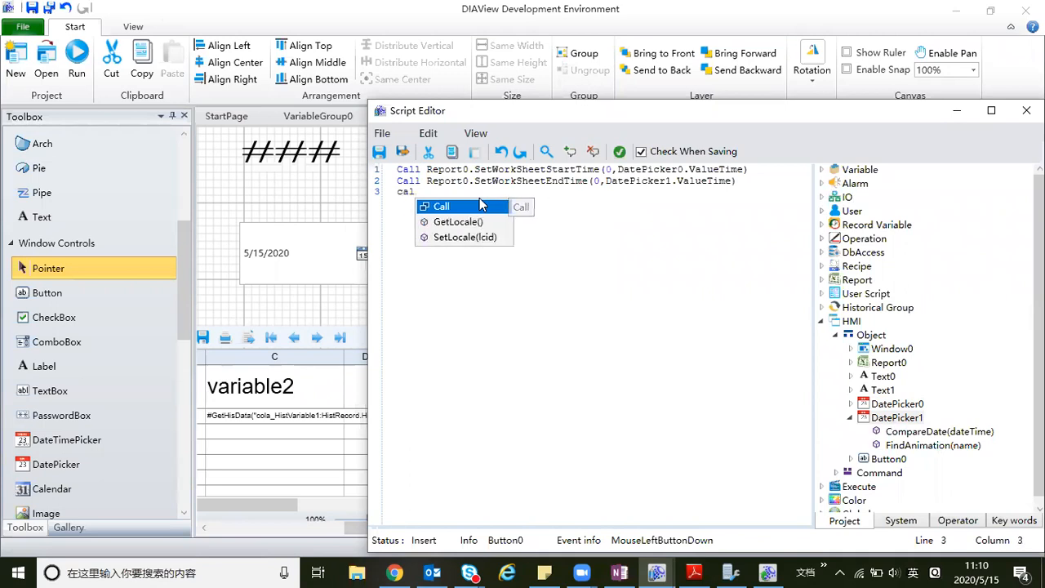
text(l)
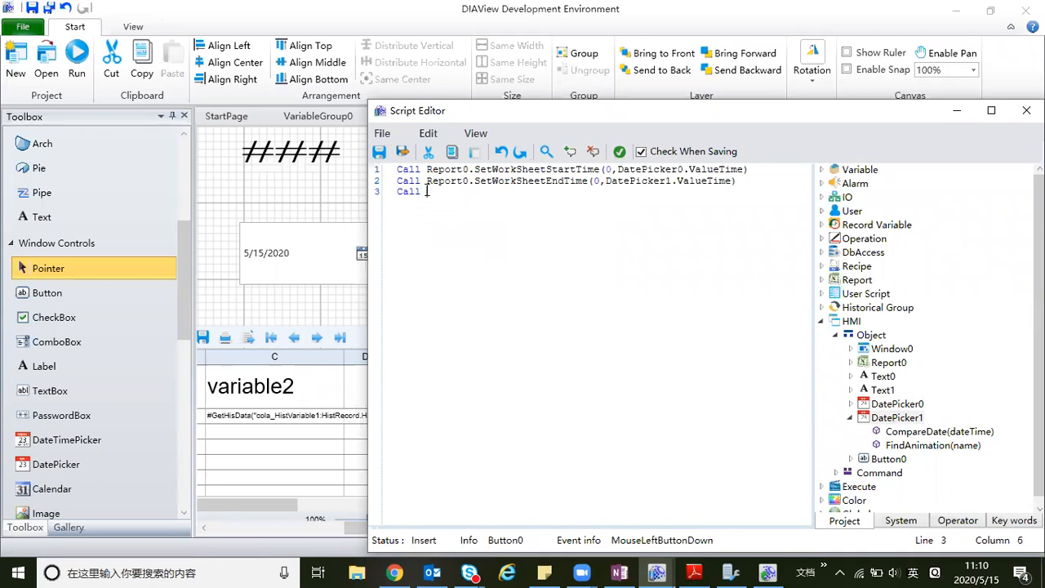
drag(421, 181, 470, 187)
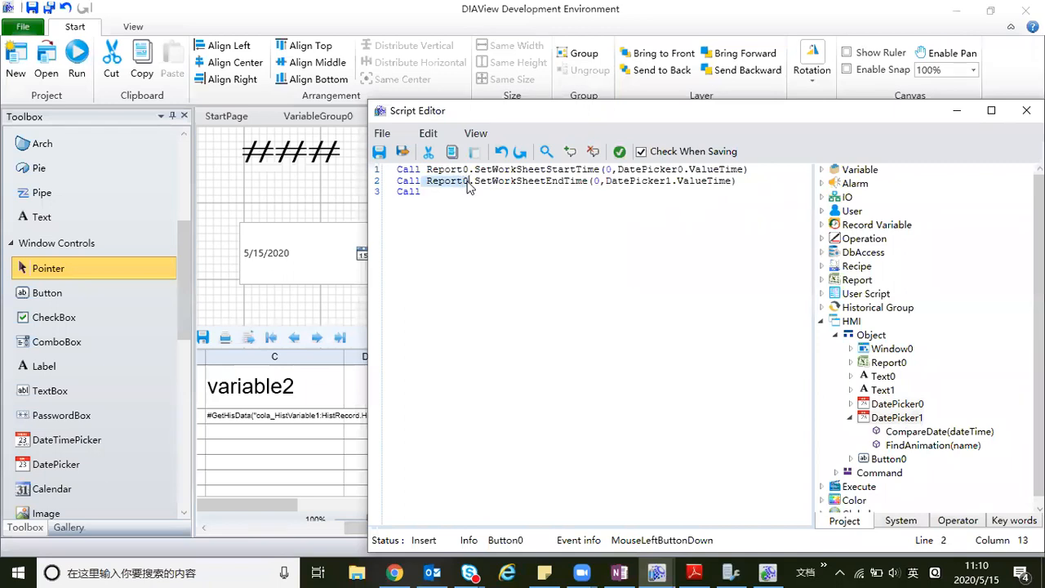
click(428, 193)
key(ctrl+v)
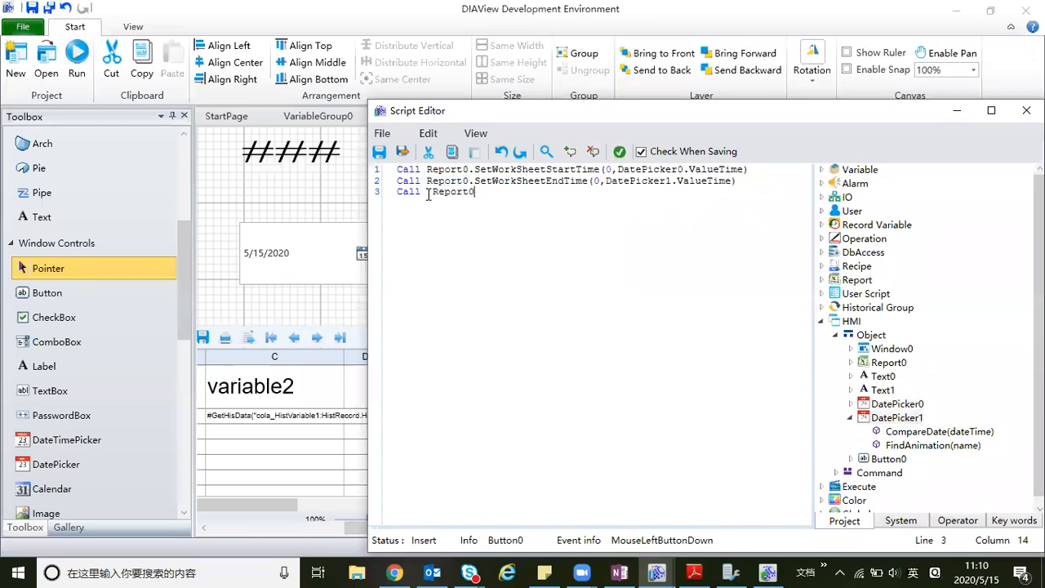
text(.)
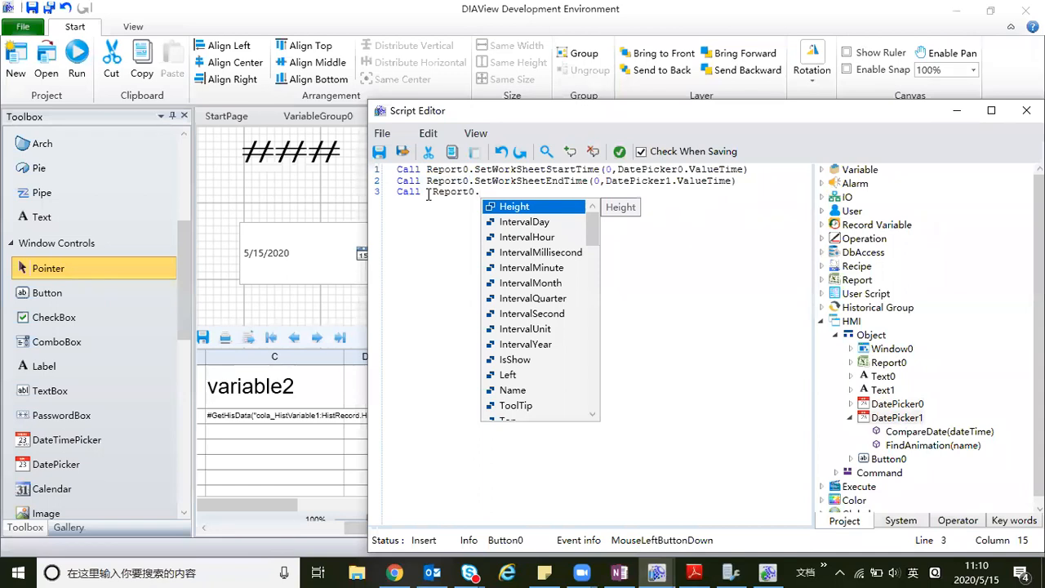
Append the SetWorkSheetIntervalTime method to the third line's Report0 with worksheet index 0 and interval time 1000.
text(set)
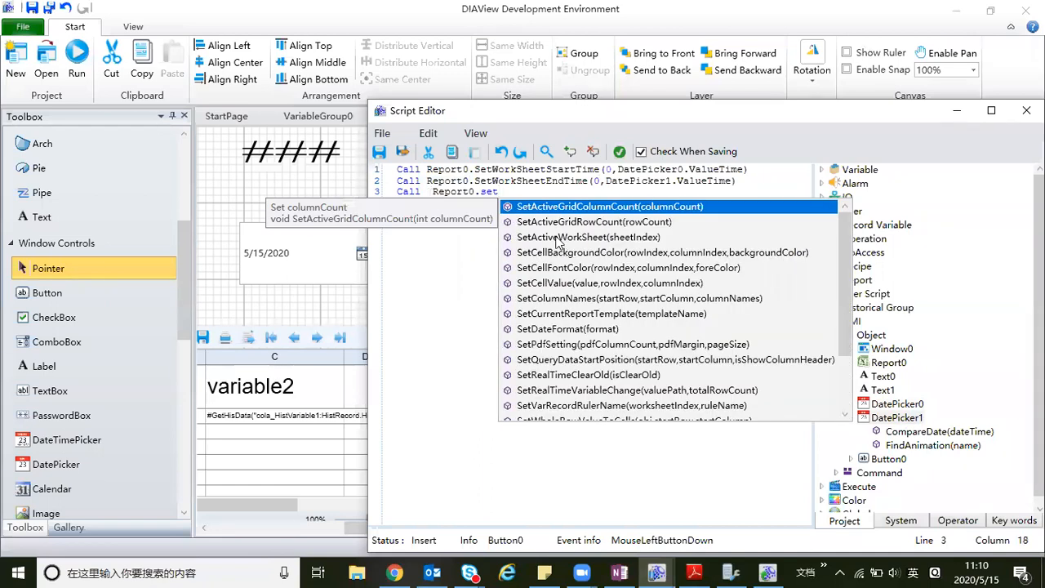
text(w)
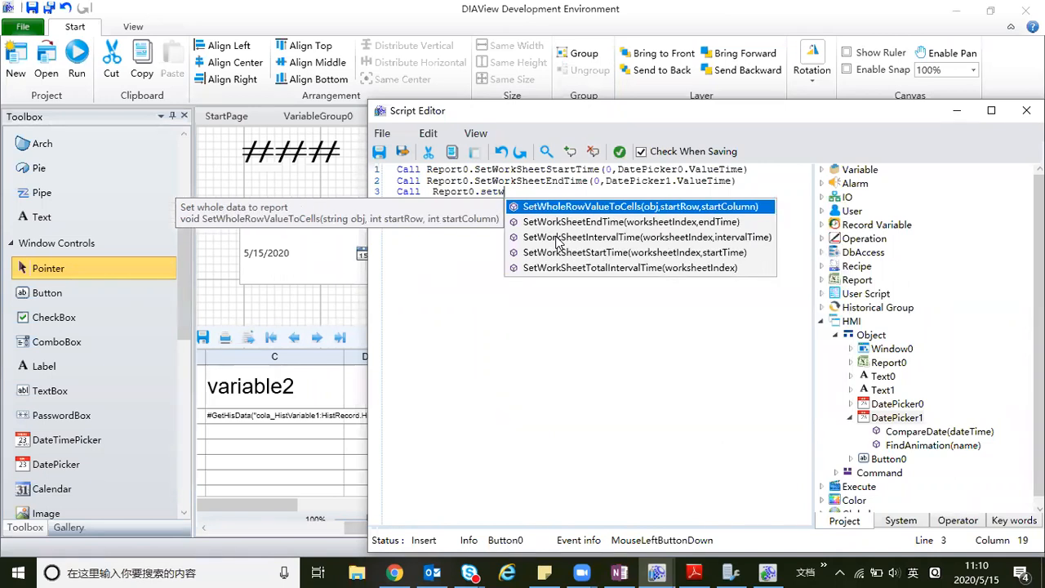
click(614, 237)
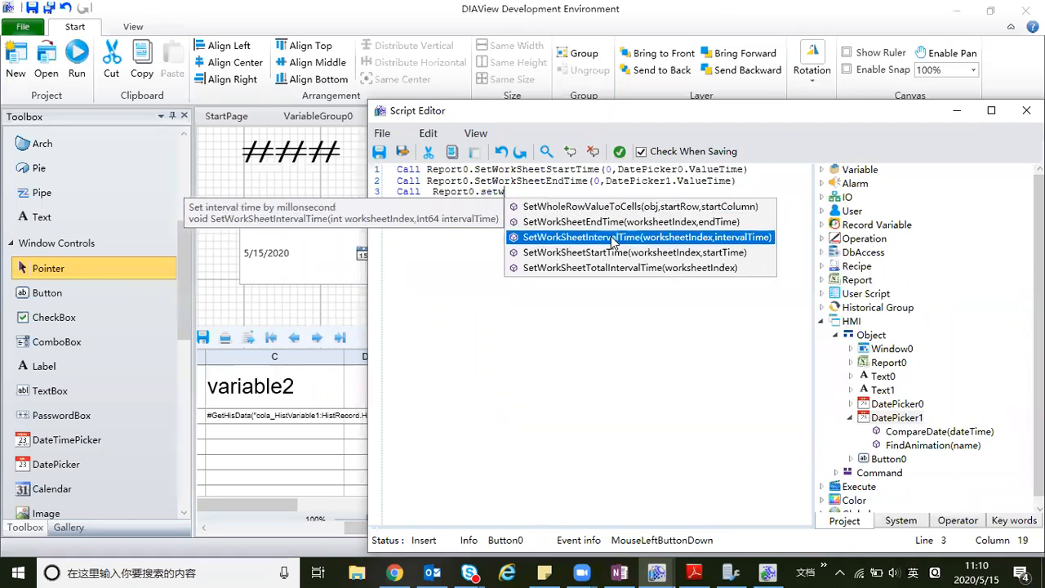
double_click(613, 238)
text(()
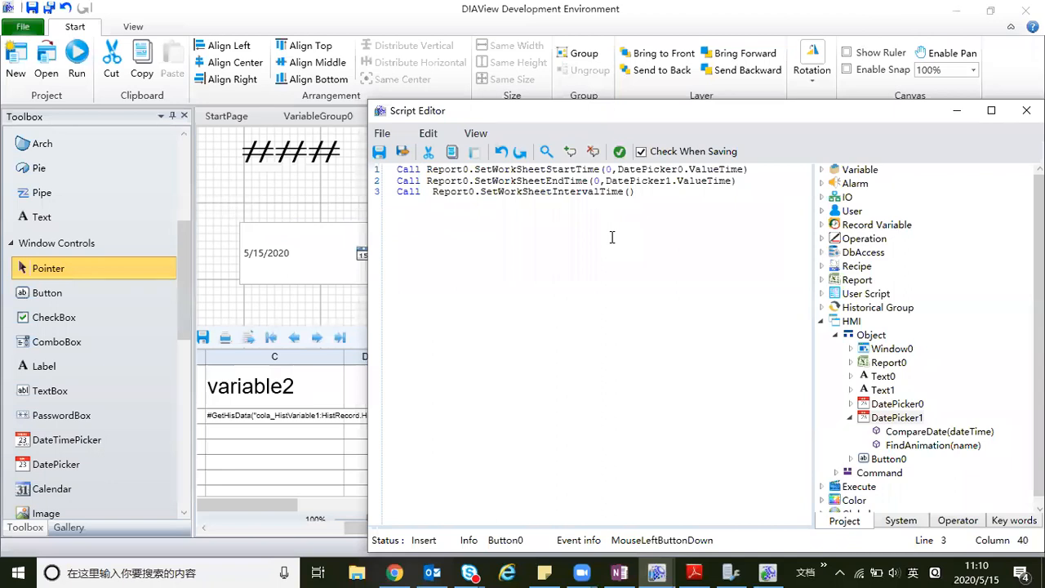
text(0,)
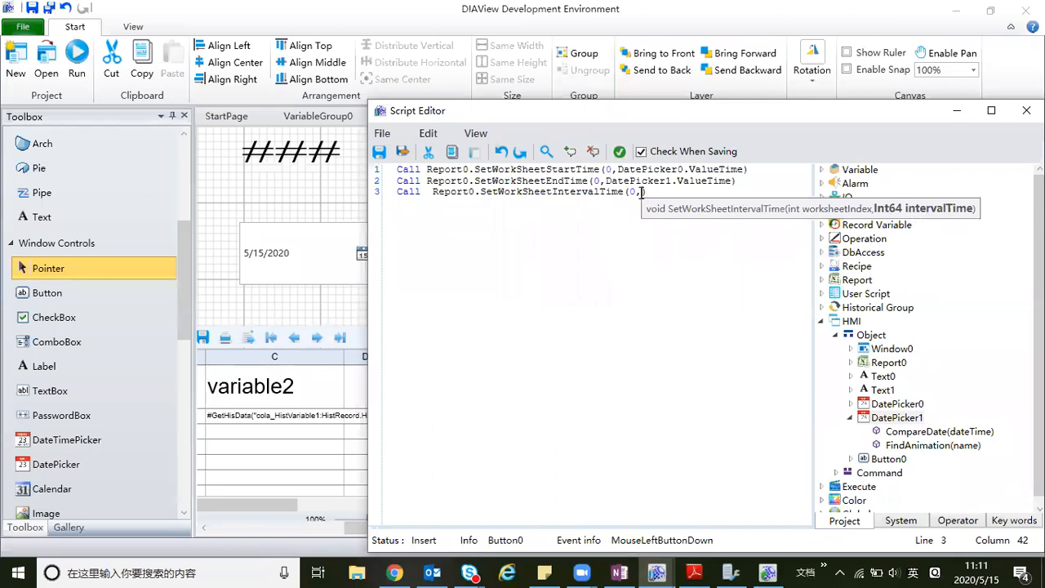
text(1))
text(000)
click(679, 191)
Begin a fourth script line with a Call statement.
key(Return)
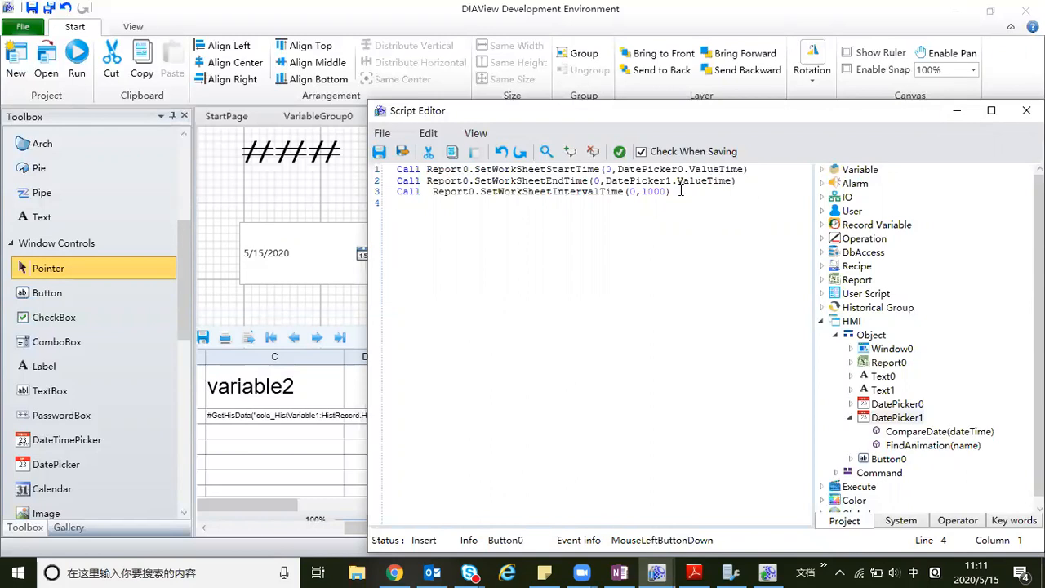
text(ca)
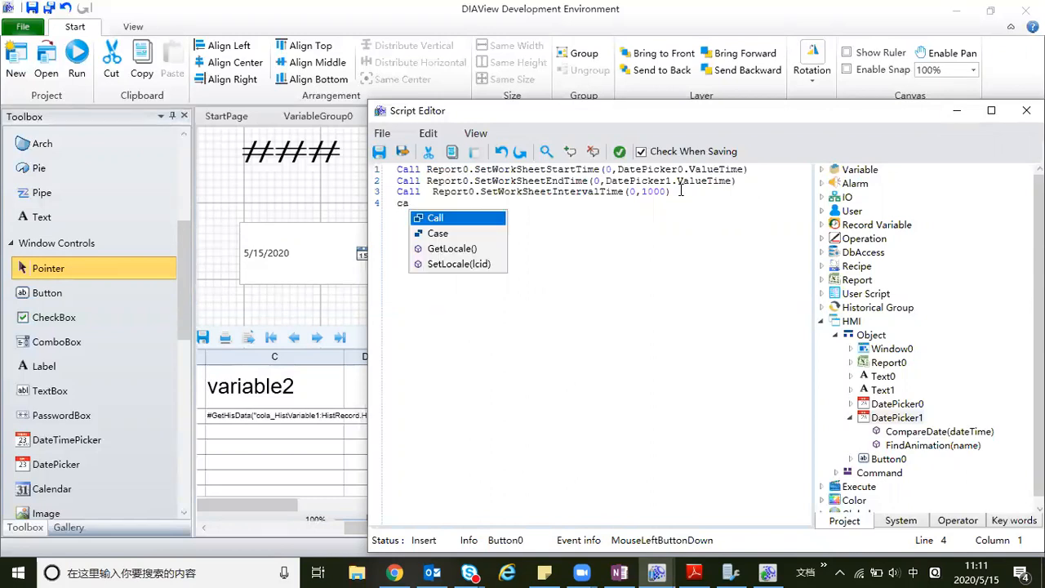
Complete line 4 of the script as a call to Report0.QueryHistoryData(), compile-check the script, and save and close it.
text(ll re)
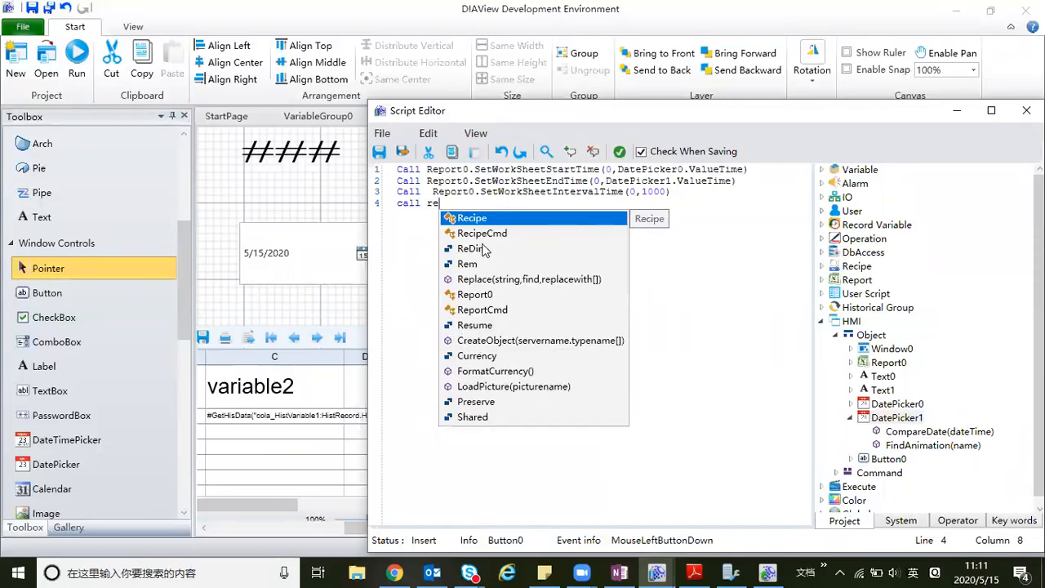
text(p)
double_click(485, 235)
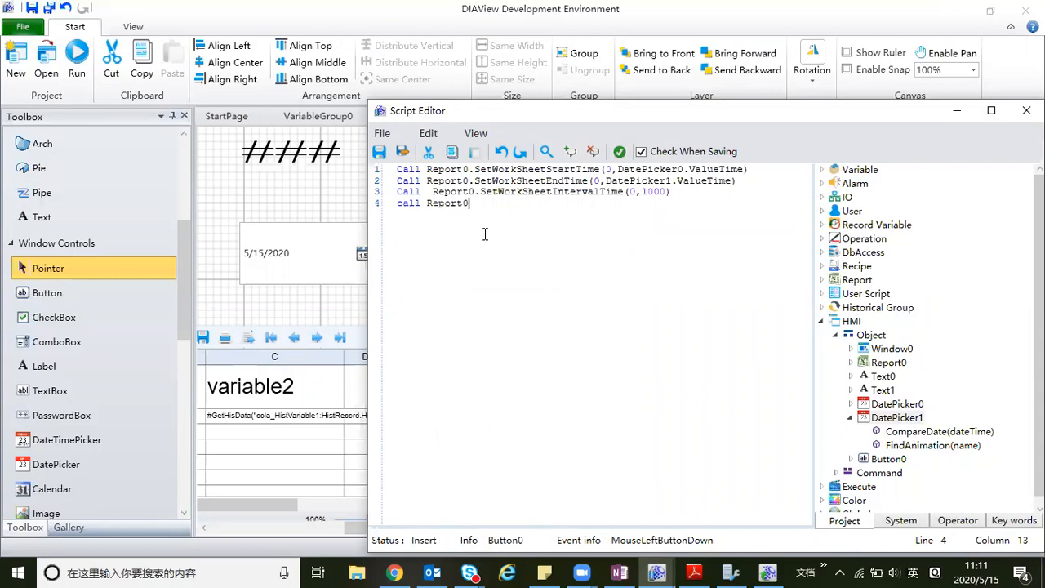
text(.q)
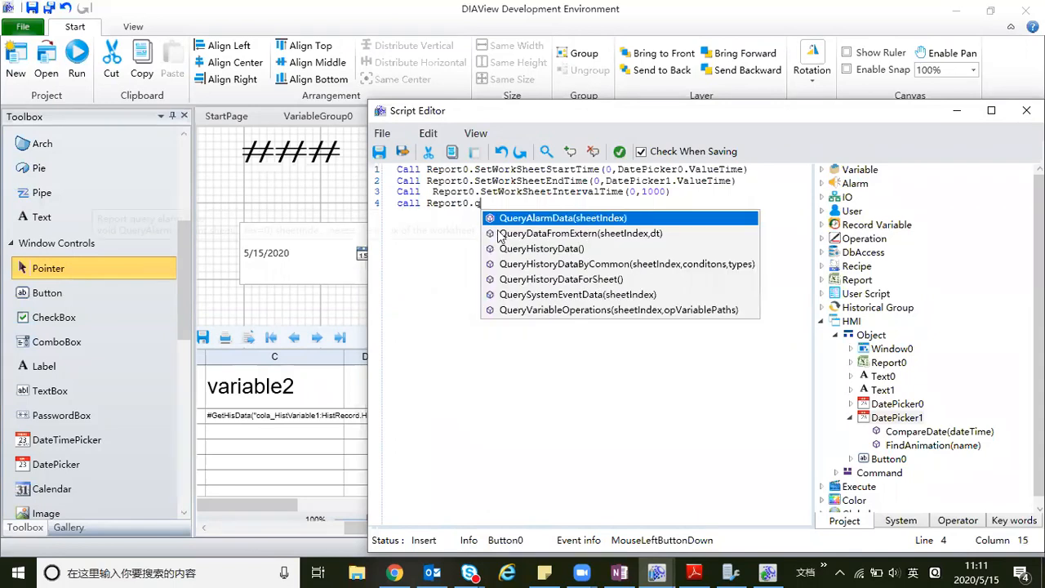
click(562, 247)
double_click(562, 248)
key(Left)
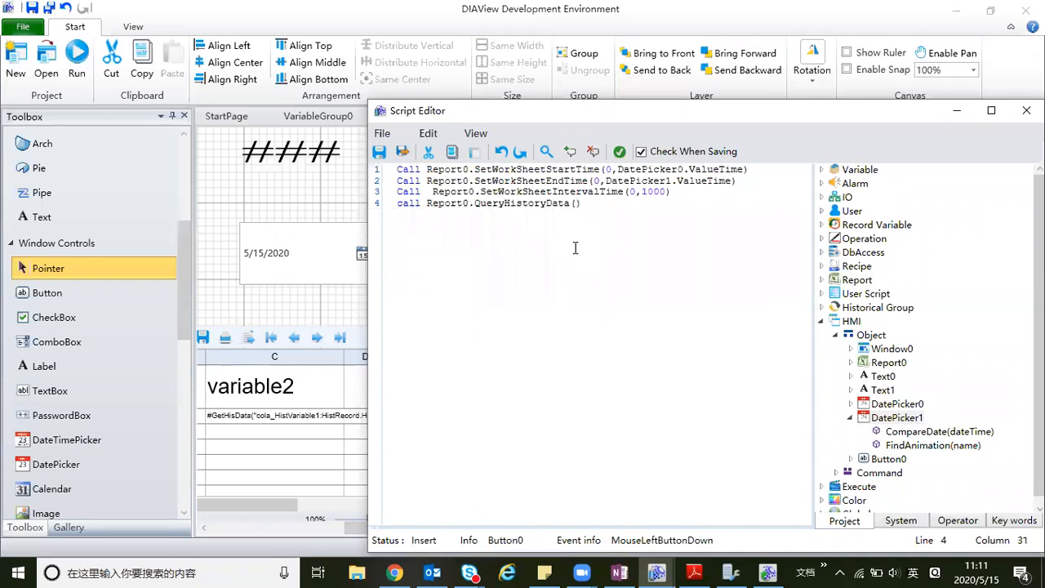
click(619, 153)
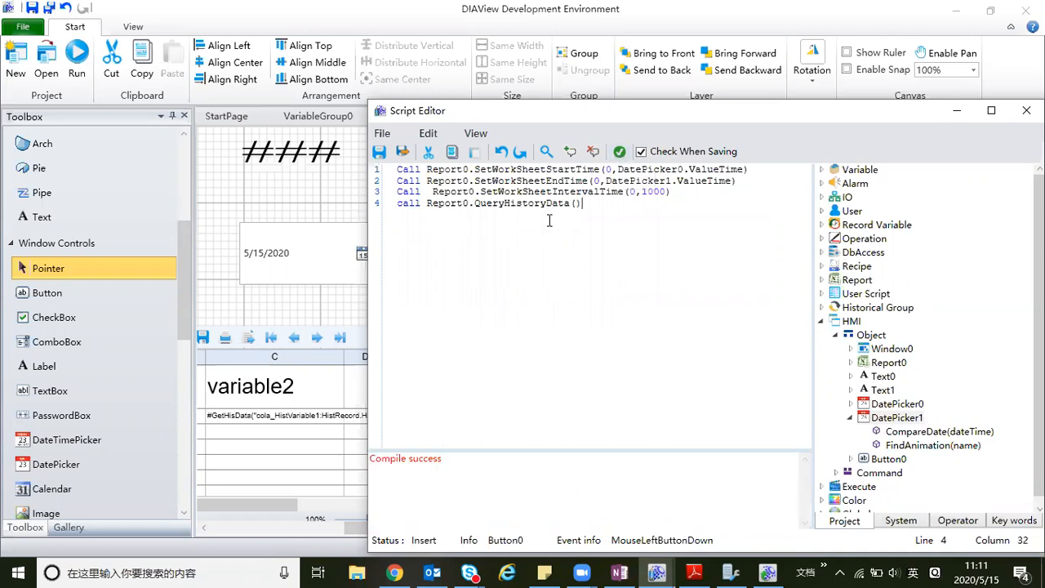
click(402, 154)
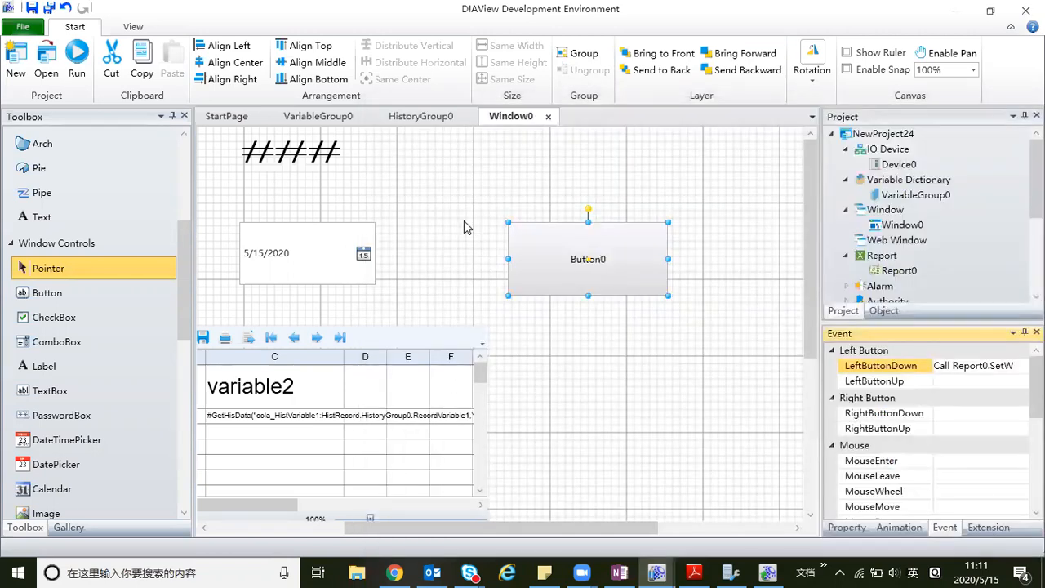
Save the whole project and run it.
click(467, 219)
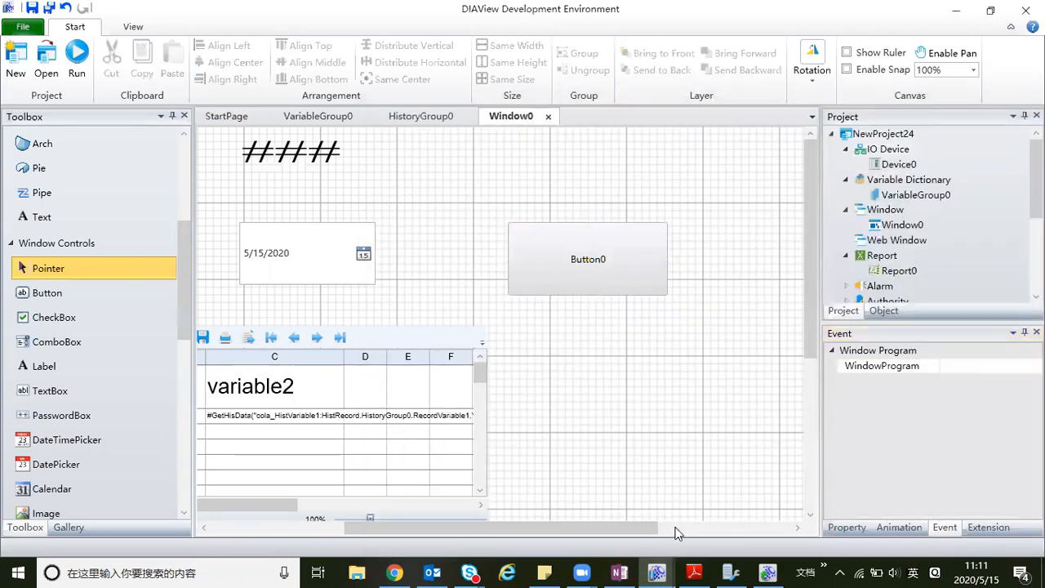
drag(632, 526, 499, 527)
click(48, 7)
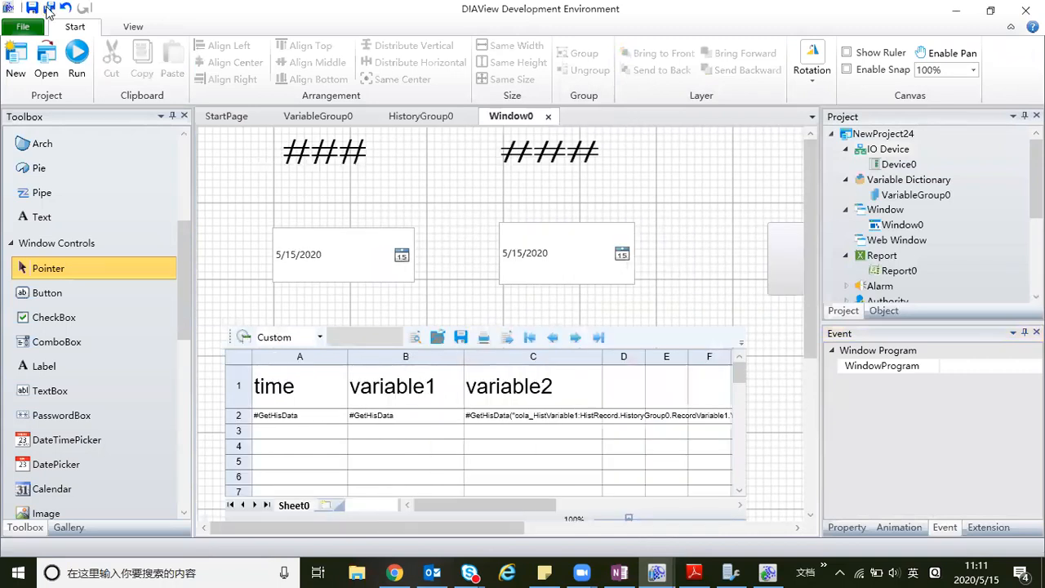
click(78, 63)
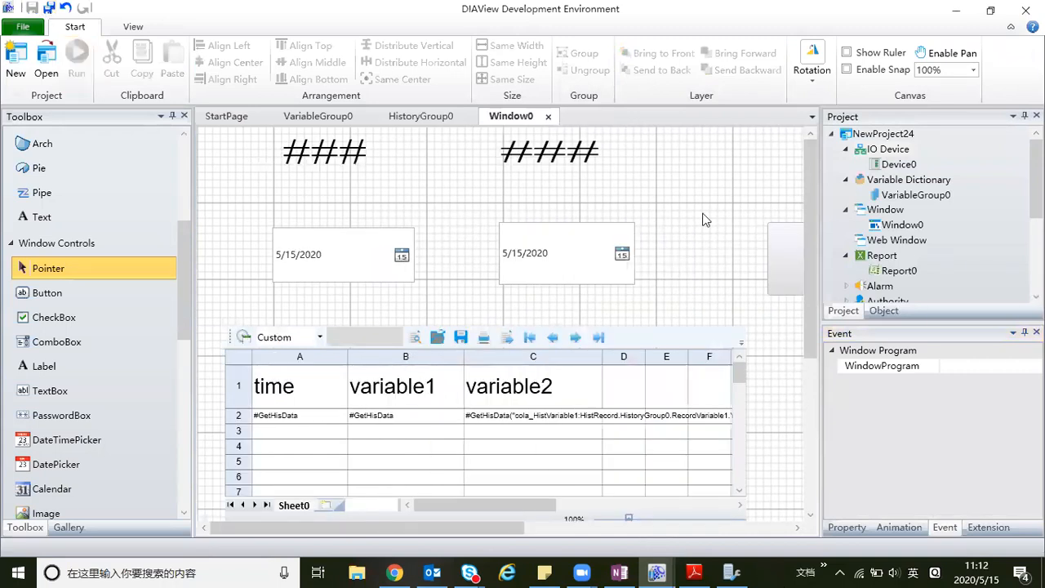
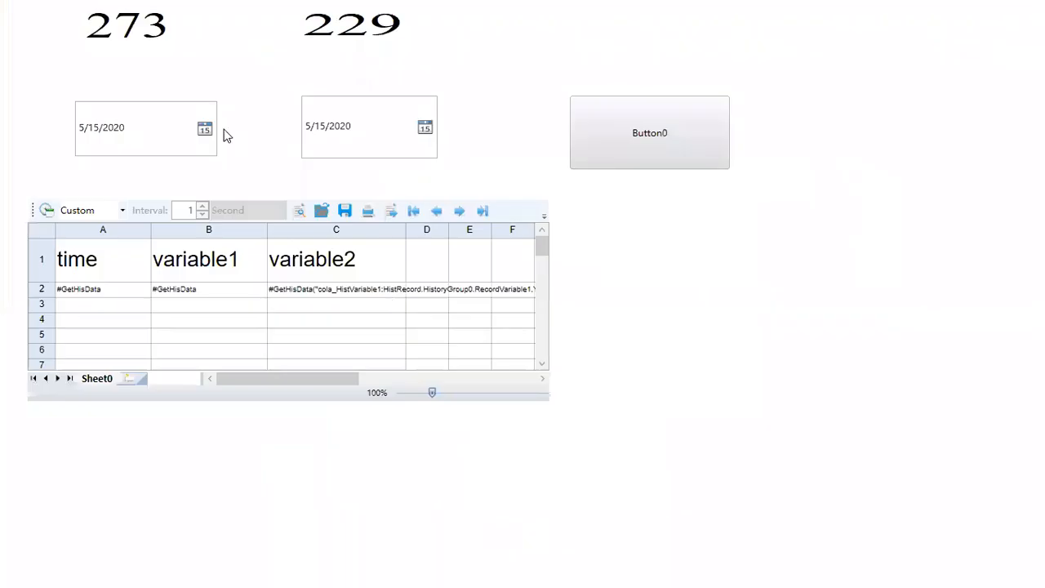
Test the first date picker in the running window by picking May 15, 2020, and leave full screen.
click(205, 131)
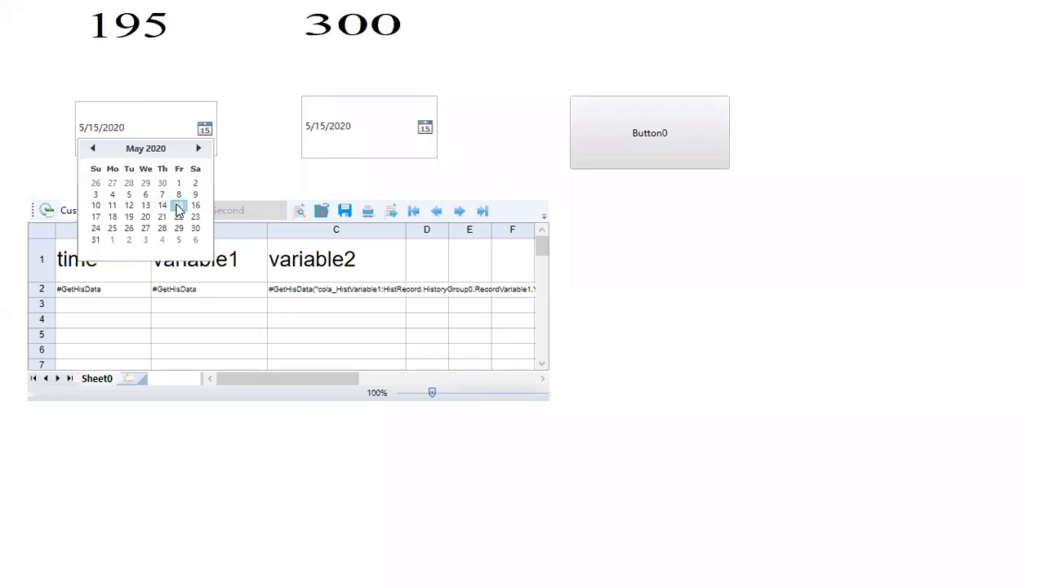
click(178, 205)
click(137, 127)
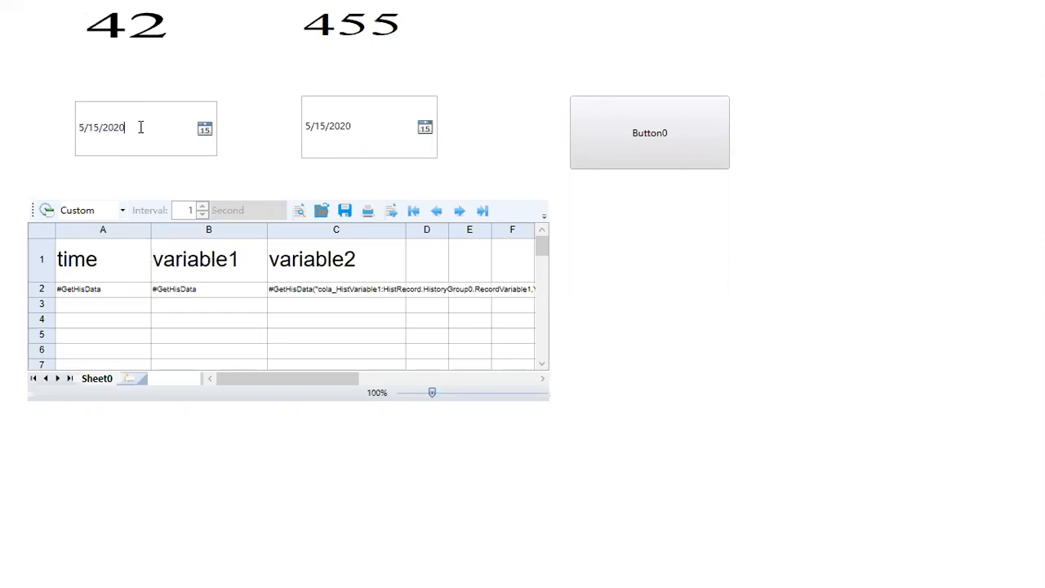
key(Escape)
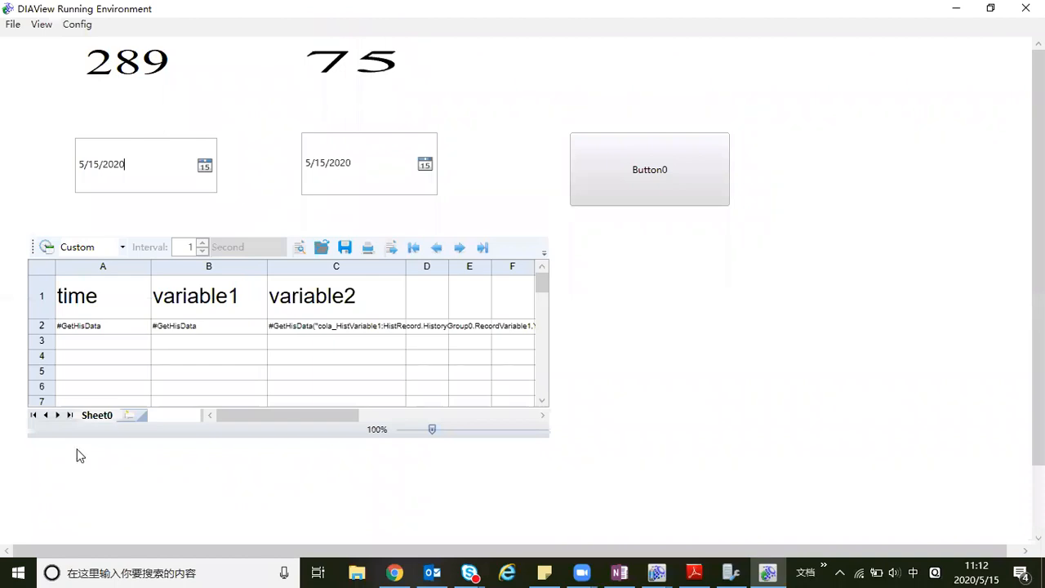
Switch back to the DIAView Development Environment and draw a DateTimePicker just above the first date picker, aligned with its left edge.
key(alt+Tab)
drag(292, 177, 424, 224)
drag(371, 201, 351, 201)
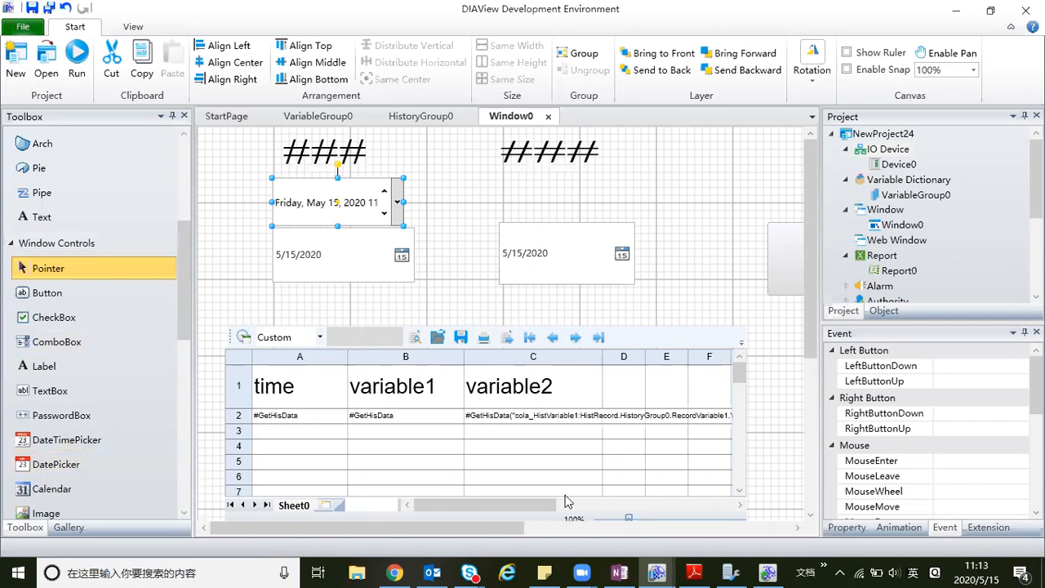
Switch to the DIAView Running Environment, examine the first date picker's value format, and minimize the running window.
click(768, 570)
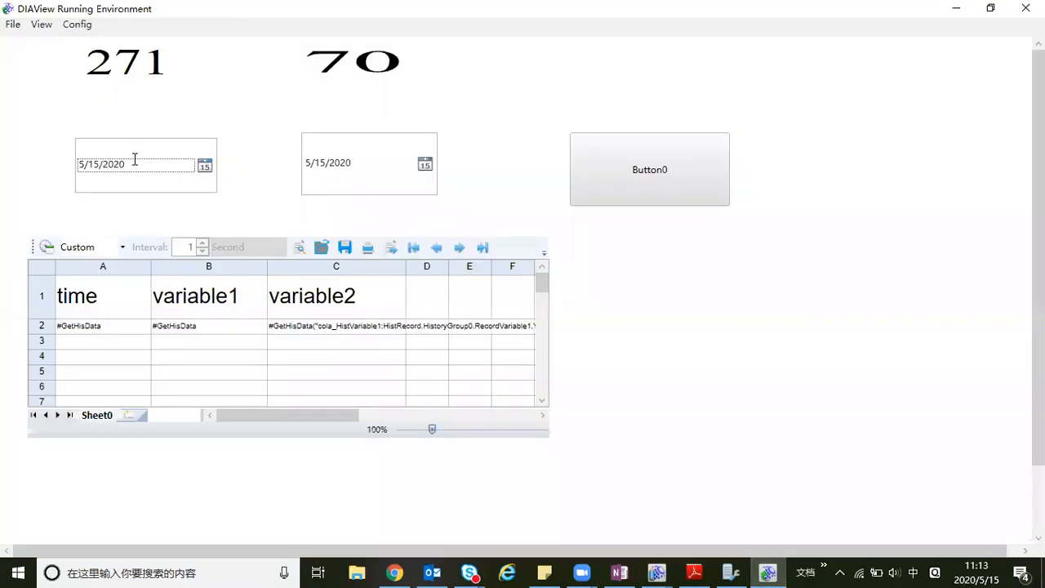
triple_click(130, 168)
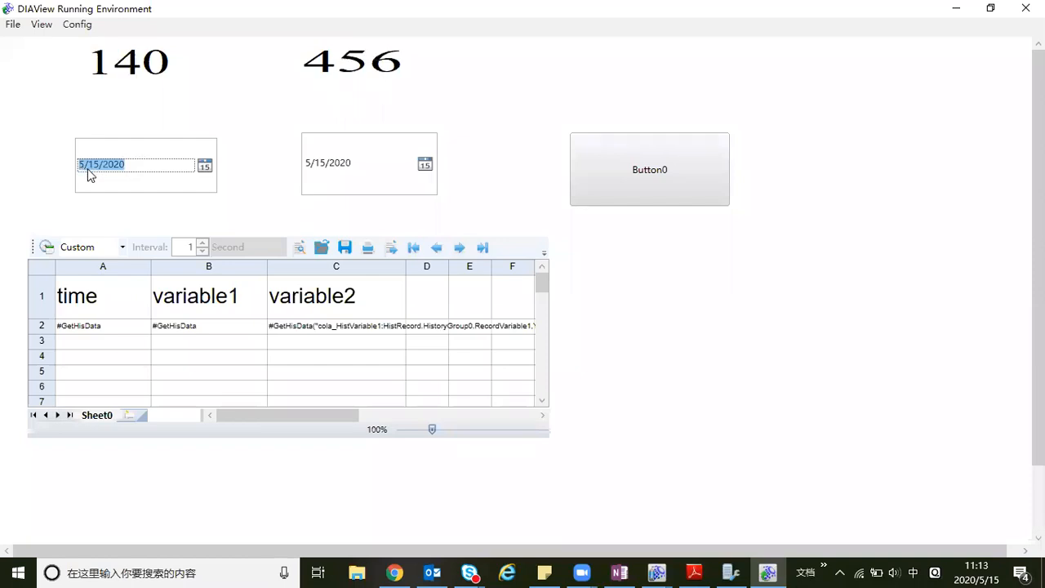
click(955, 9)
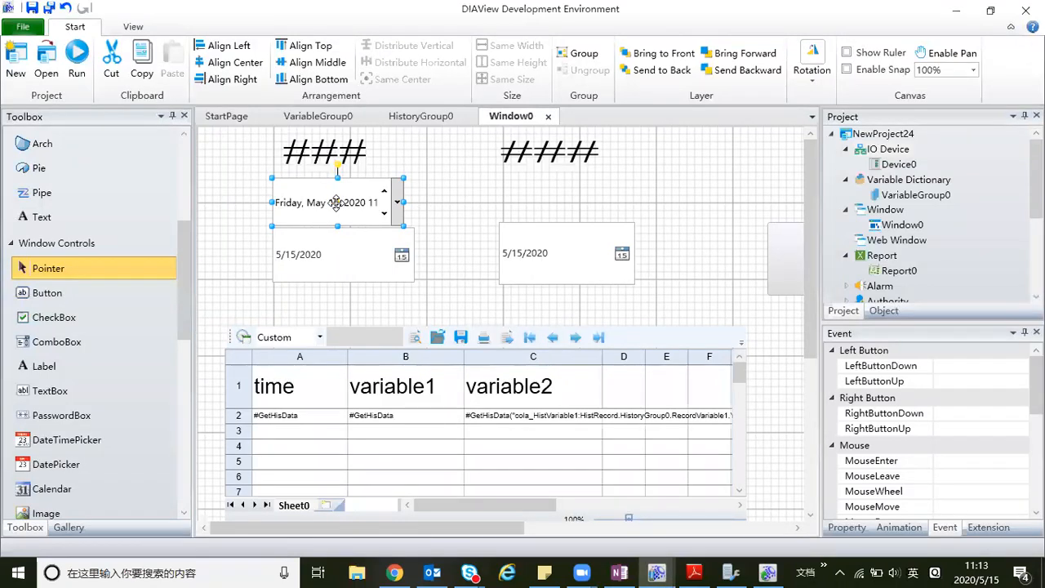
Widen the new DateTimePicker, delete the DatePicker below it and move the DateTimePicker into its place.
drag(419, 204, 422, 203)
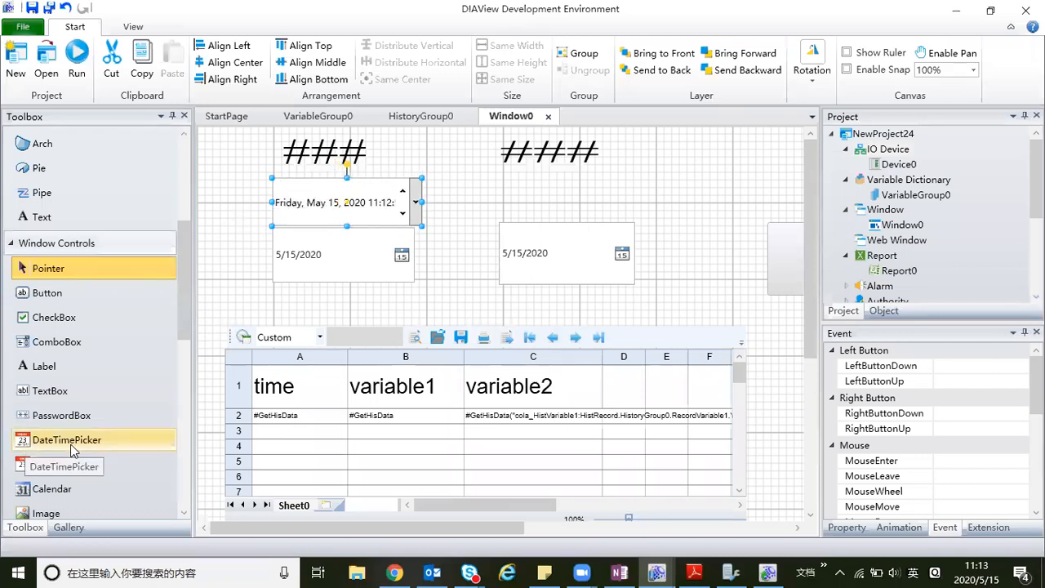
click(351, 246)
key(Delete)
drag(357, 209, 351, 259)
Replace the remaining DatePicker with a new DateTimePicker and shift the first DateTimePicker slightly to the right.
click(531, 253)
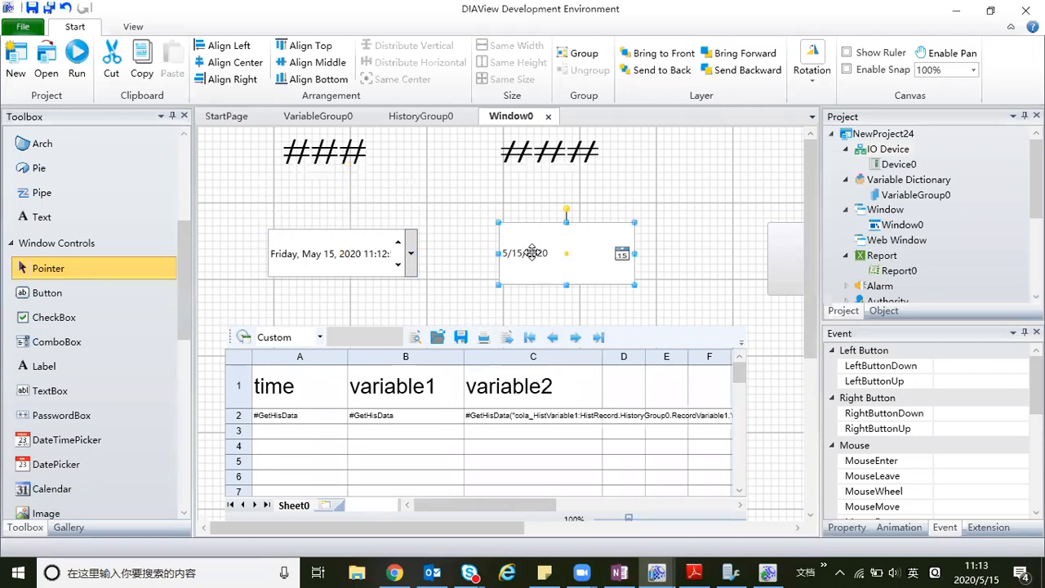
key(Delete)
click(50, 439)
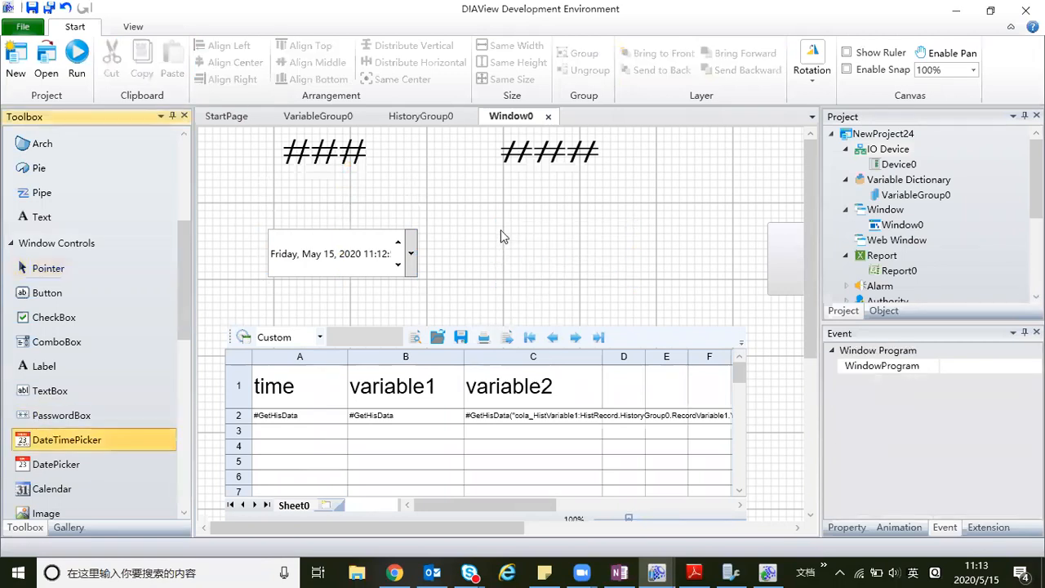
drag(489, 230, 655, 285)
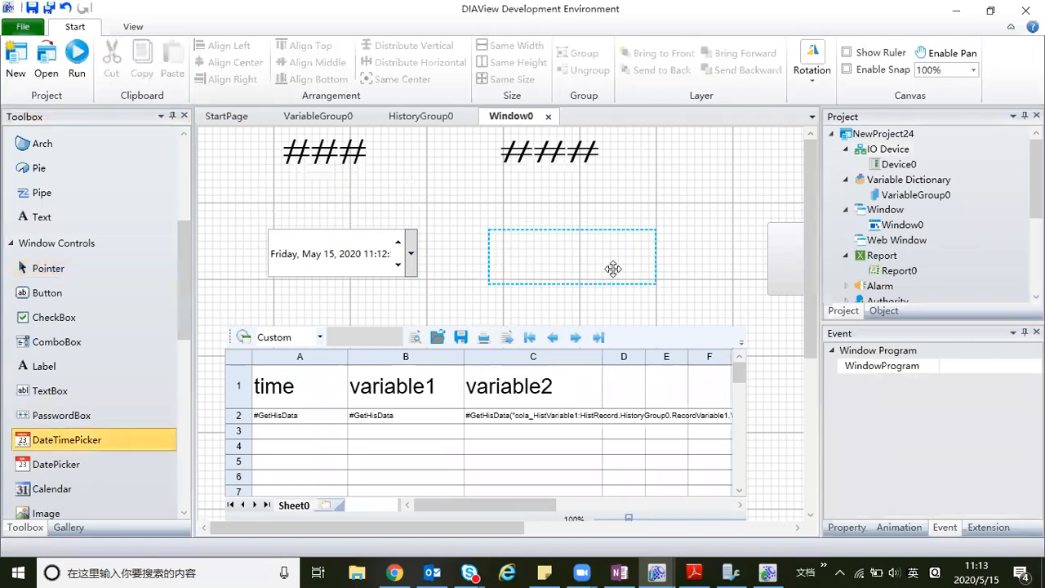
click(366, 247)
drag(367, 247, 385, 247)
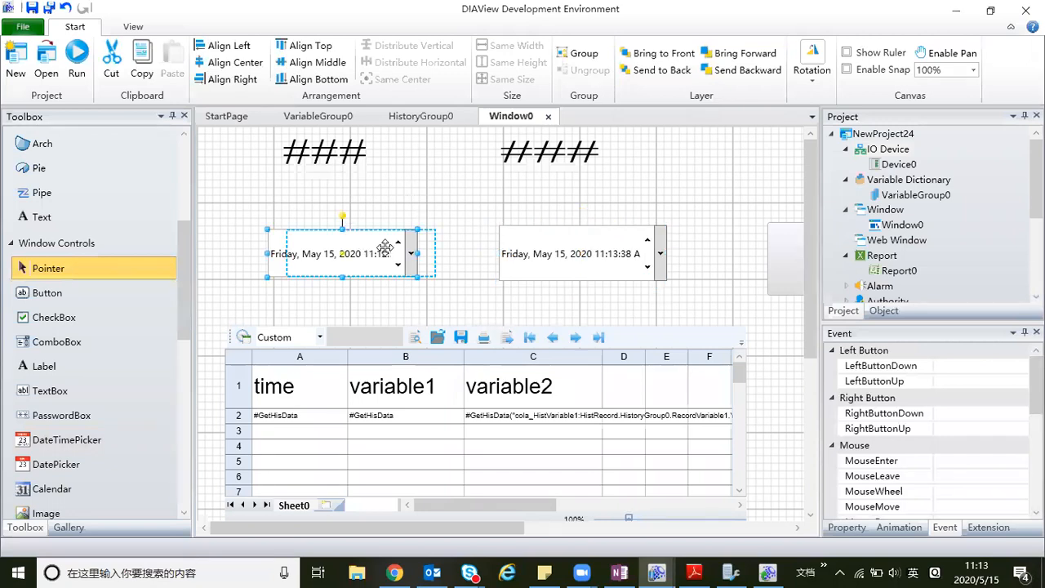
Open Button0's LeftButtonDown script, set the editor's font size to 17 and maximize the editor.
click(974, 365)
click(1023, 365)
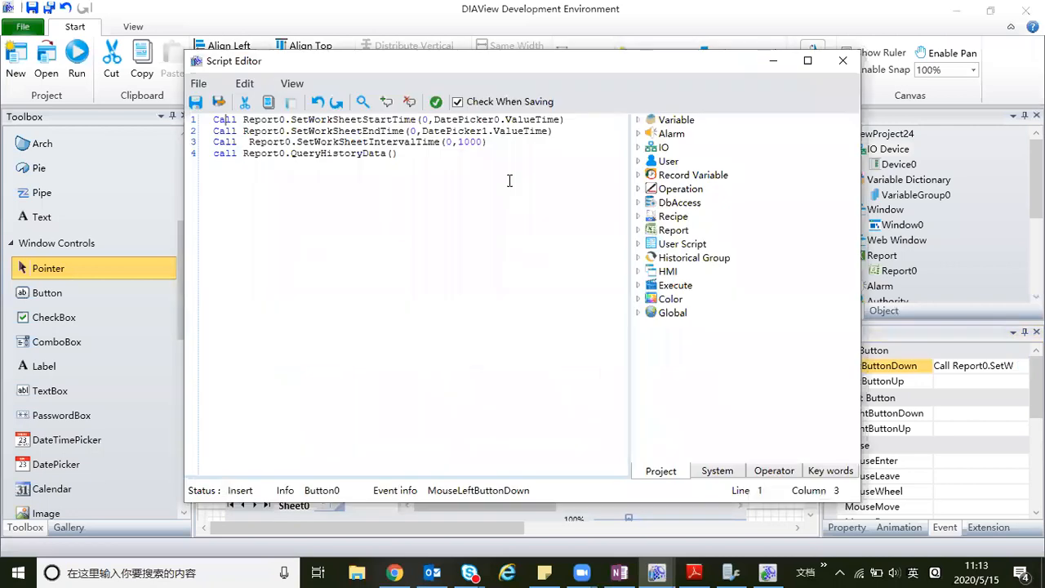
drag(434, 119, 494, 119)
click(327, 101)
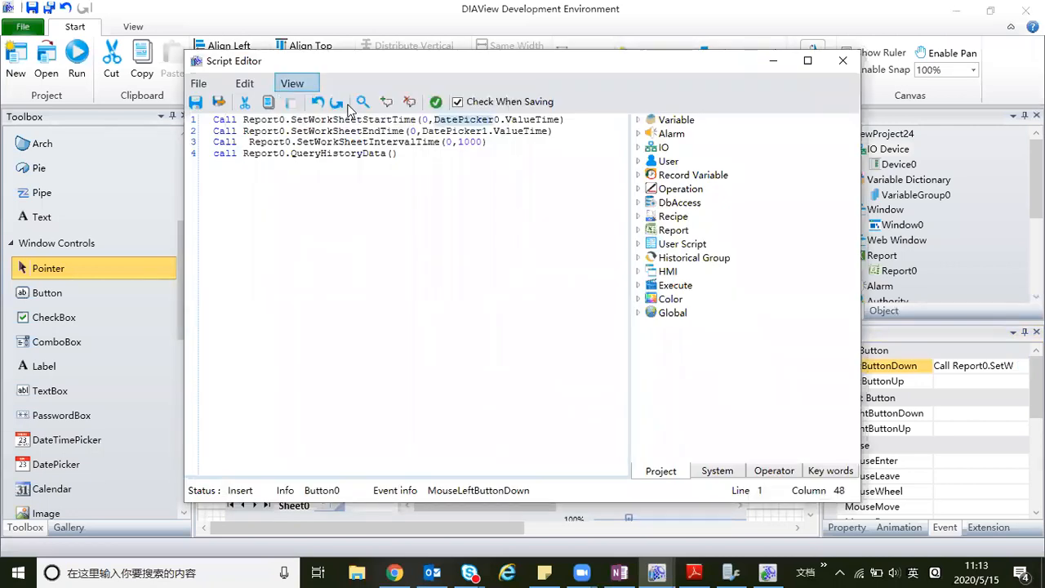
click(750, 163)
click(726, 309)
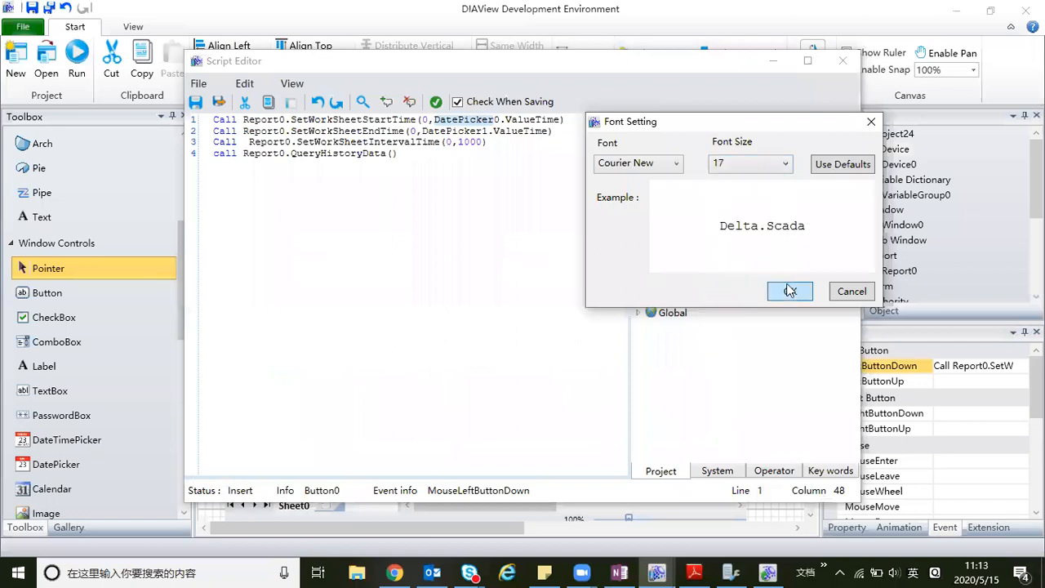
click(789, 291)
click(807, 61)
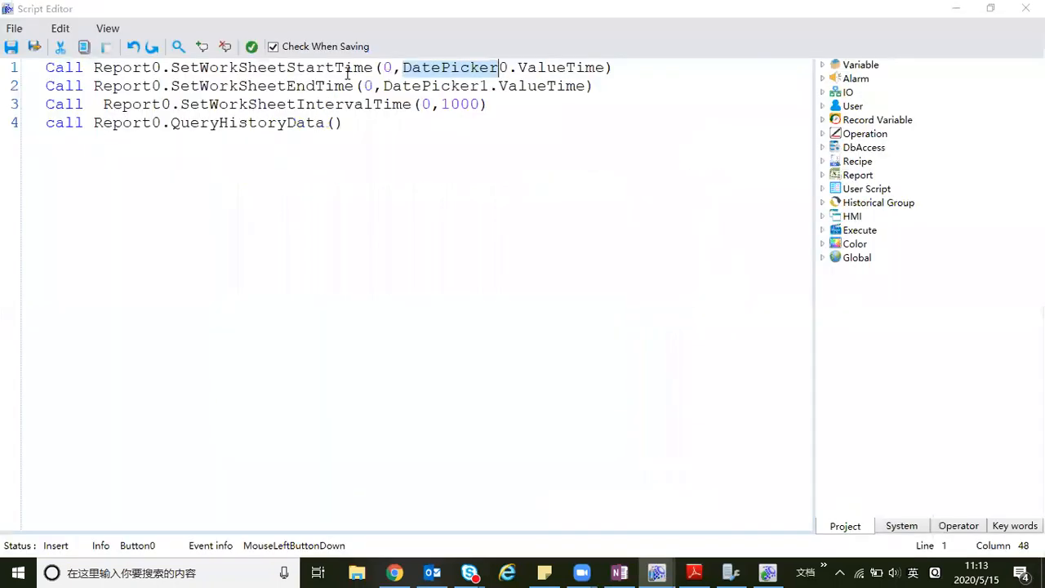
Replace DatePicker0 with the DateTimePicker0 object in the script's SetWorkSheetStartTime call.
click(440, 69)
drag(403, 68, 509, 72)
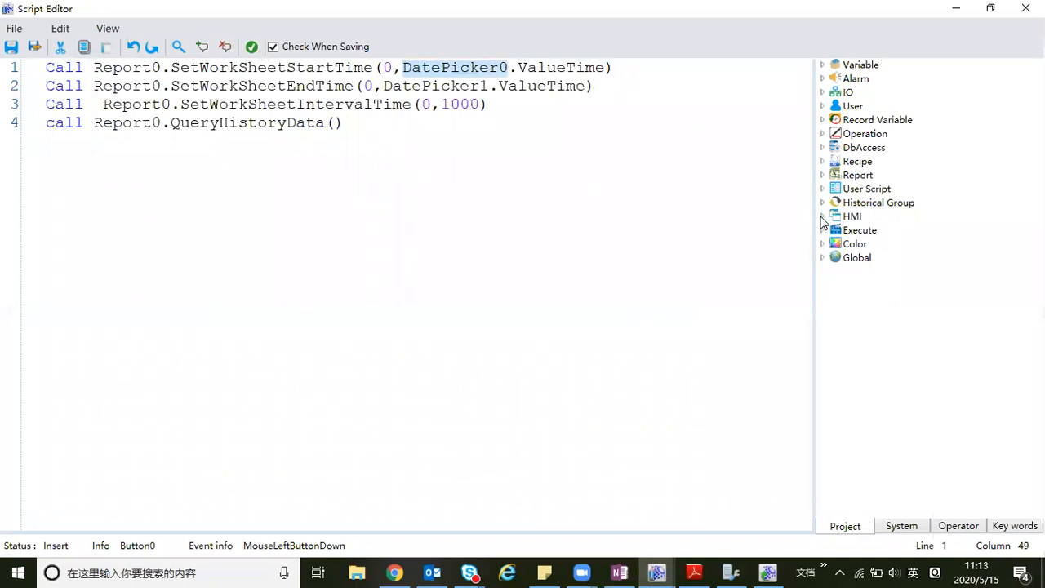
click(822, 216)
click(837, 244)
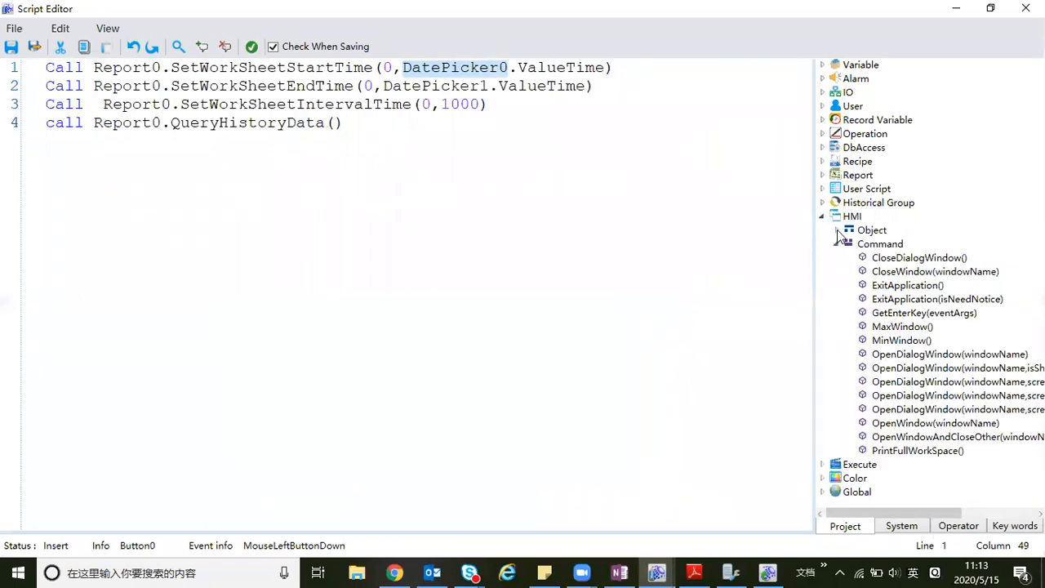
click(837, 230)
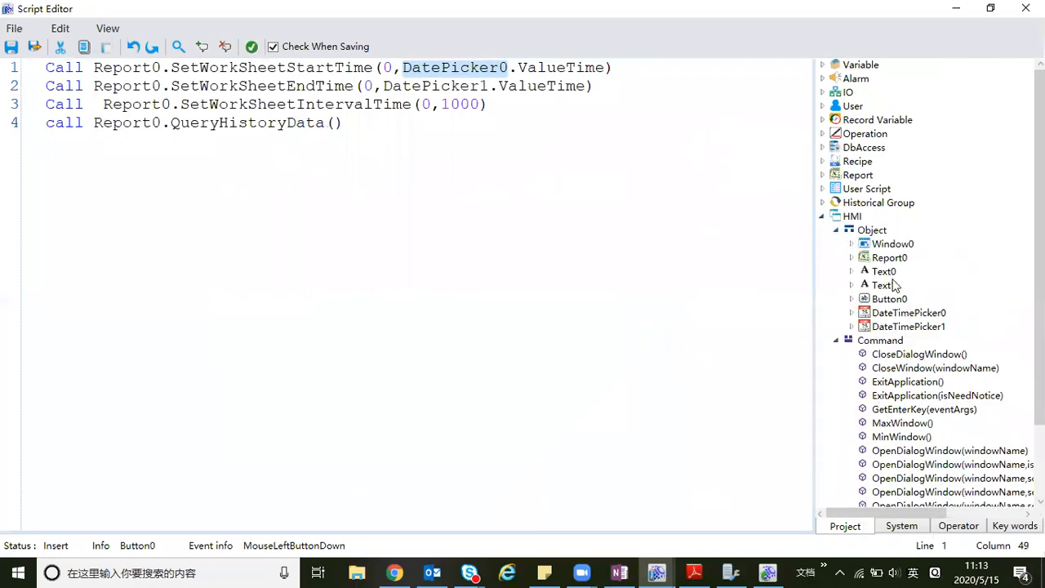
double_click(892, 315)
Replace DatePicker1 with the DateTimePicker1 object in the script's SetWorkSheetEndTime call.
click(385, 87)
double_click(474, 87)
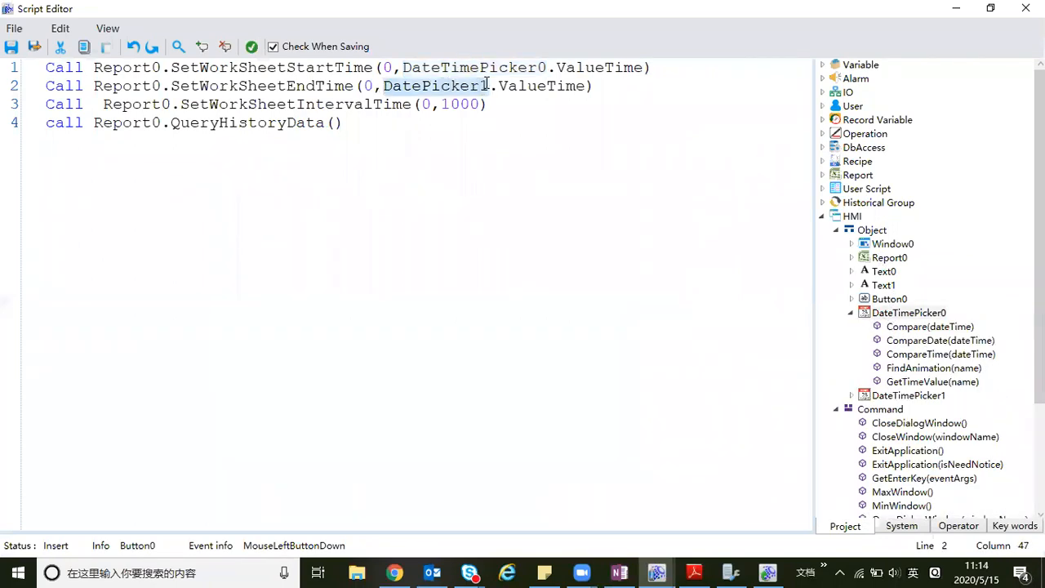
double_click(893, 314)
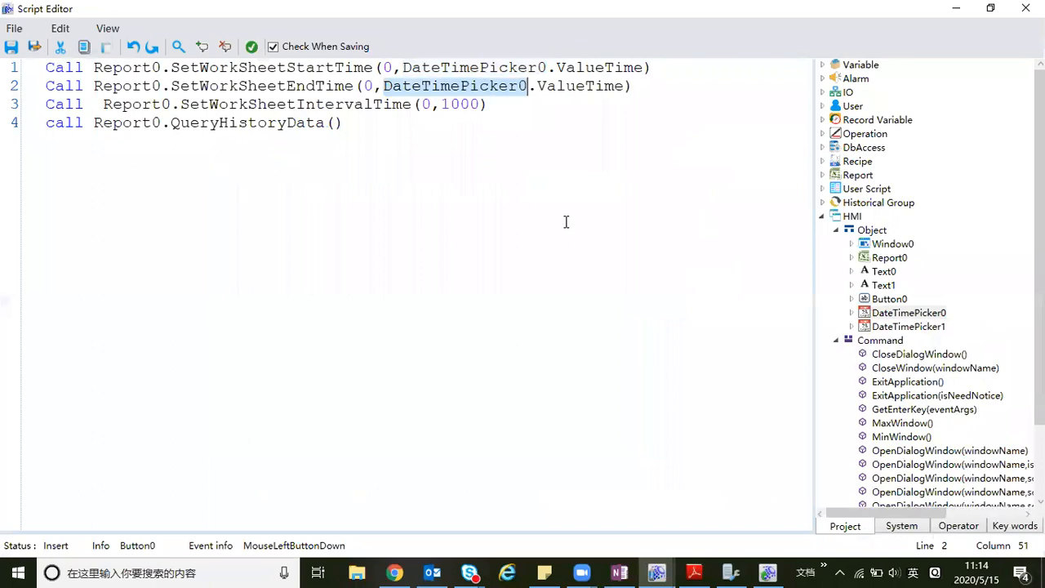
double_click(890, 326)
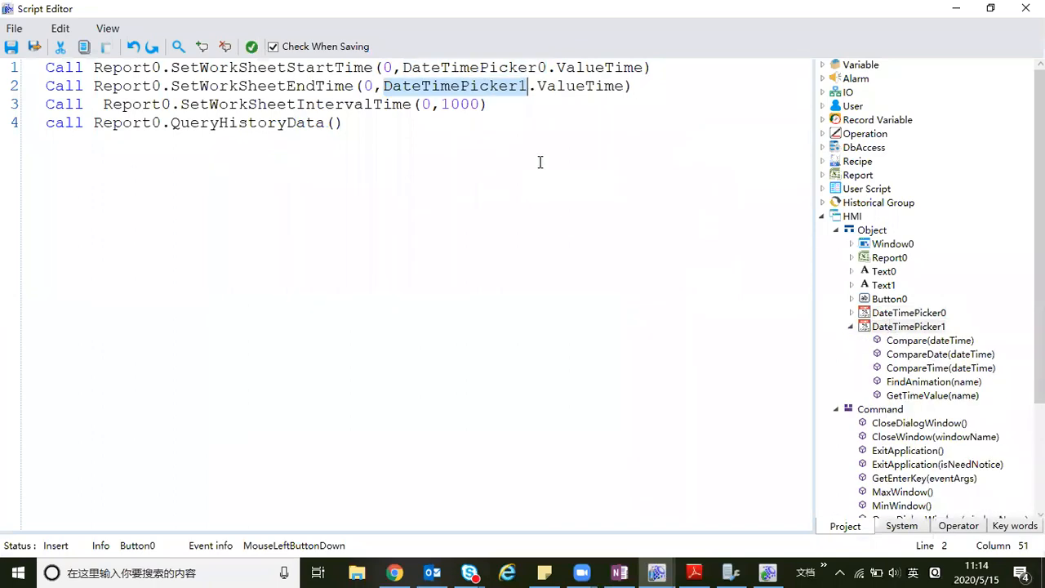
Save and close the four-line button script, and minimize the DIAView Service Manager of the running project.
click(540, 162)
drag(335, 124, 51, 70)
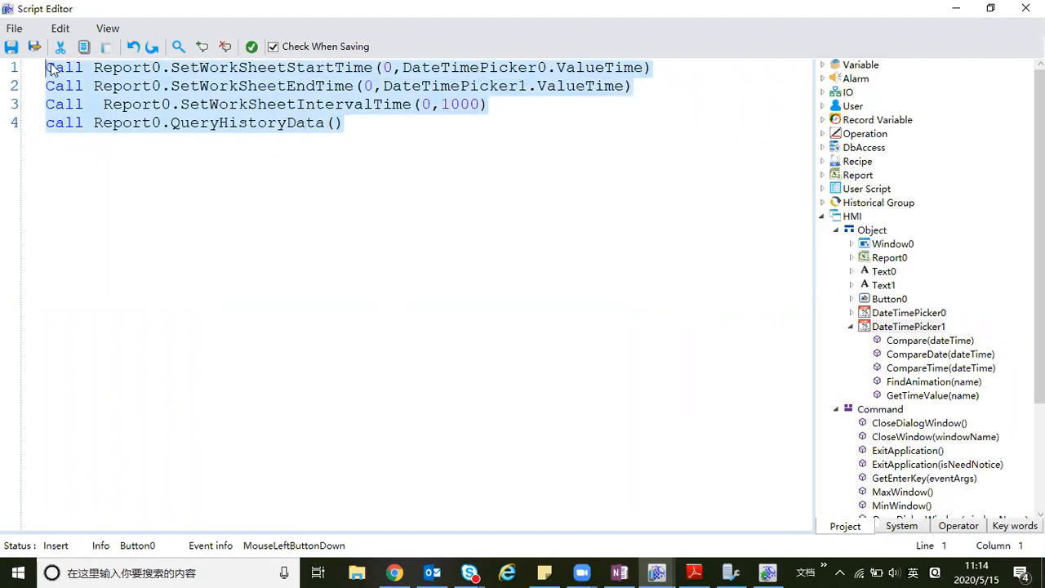
click(34, 47)
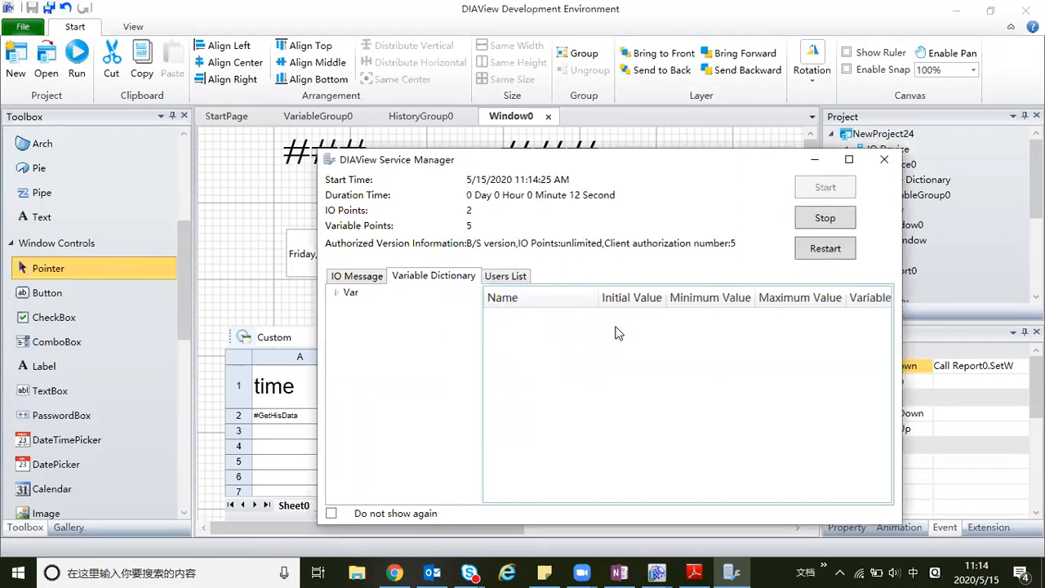
click(806, 161)
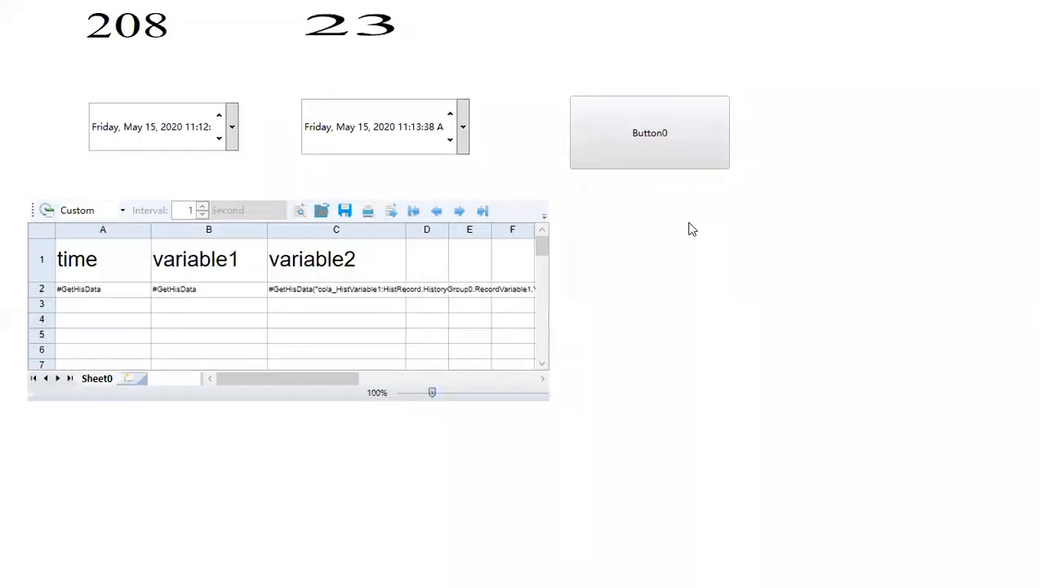
click(232, 129)
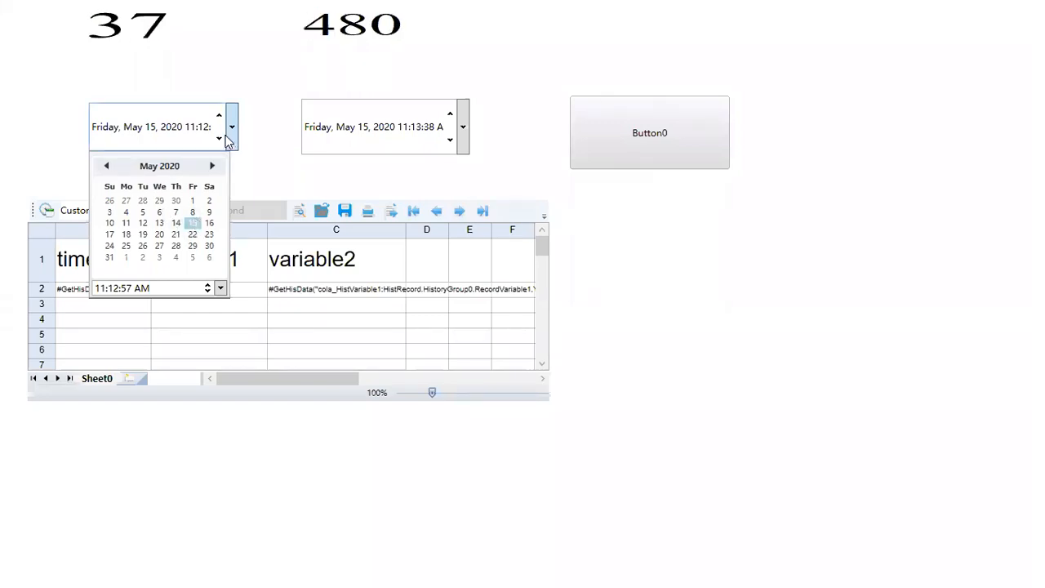
click(193, 135)
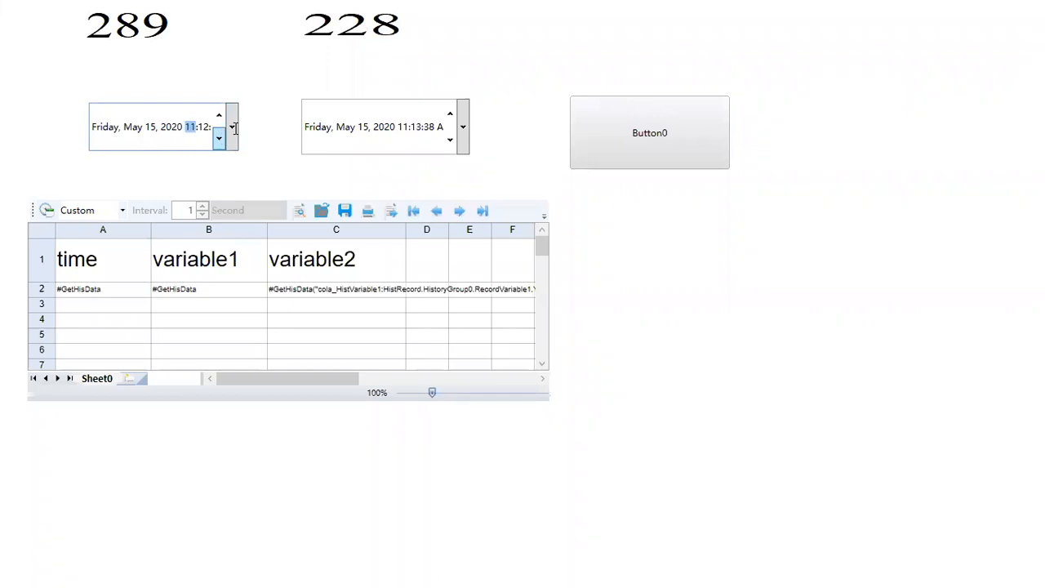
click(219, 141)
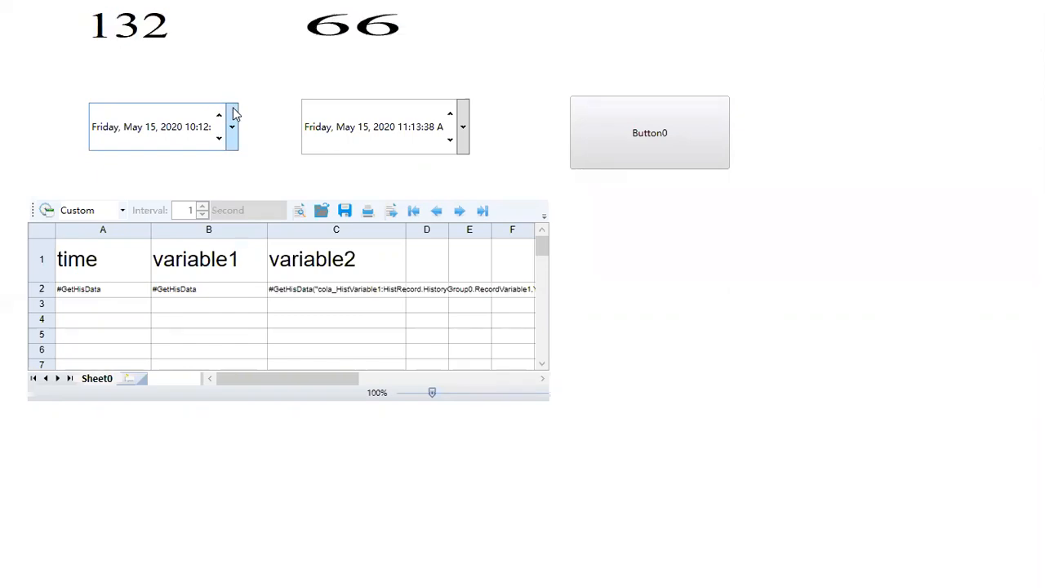
click(233, 115)
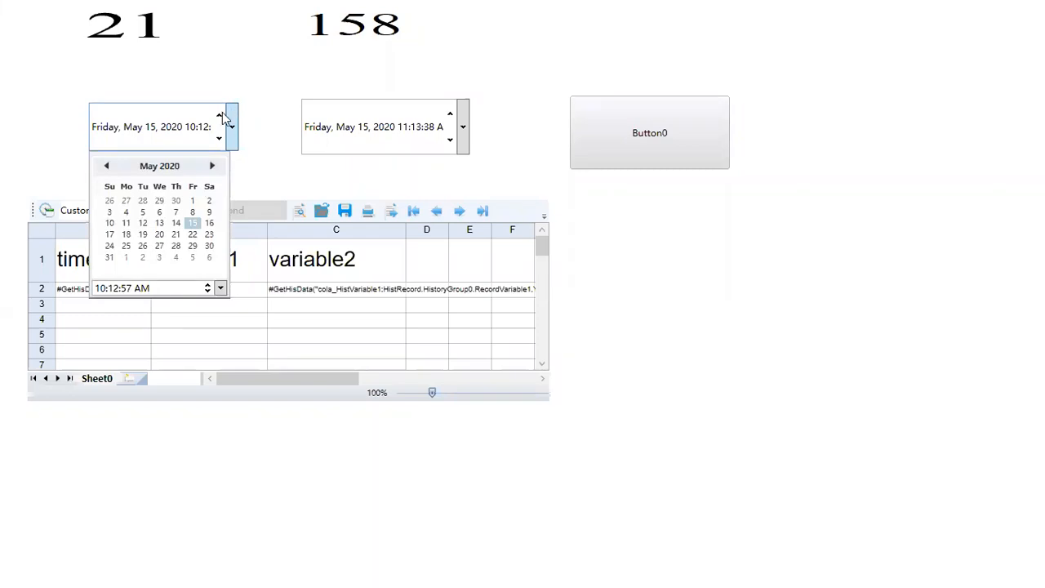
click(218, 113)
click(218, 115)
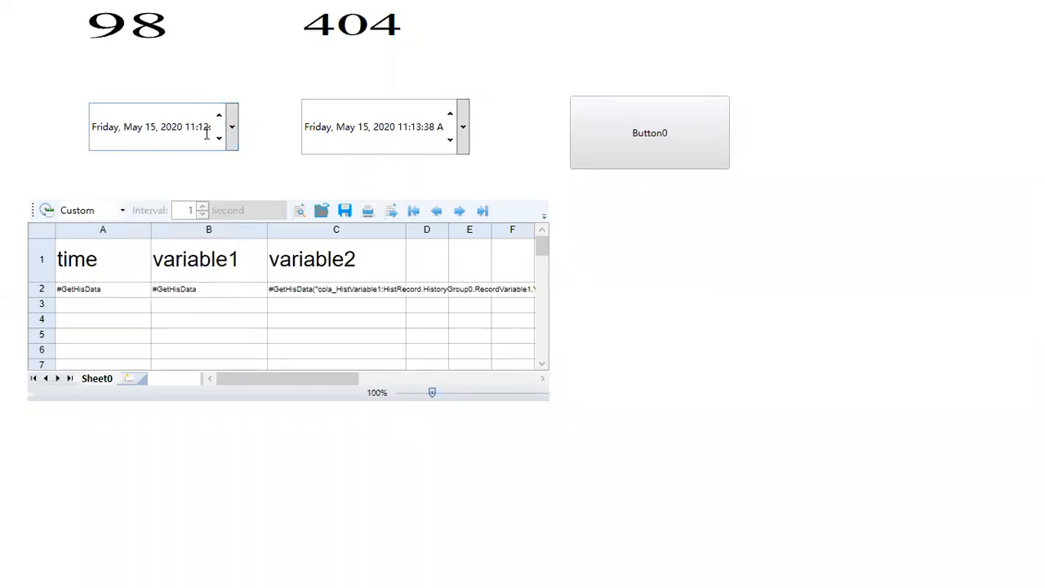
Set the minutes and seconds of the first date-time picker to 00 for an 11:00:00 start time.
click(201, 127)
text(00:)
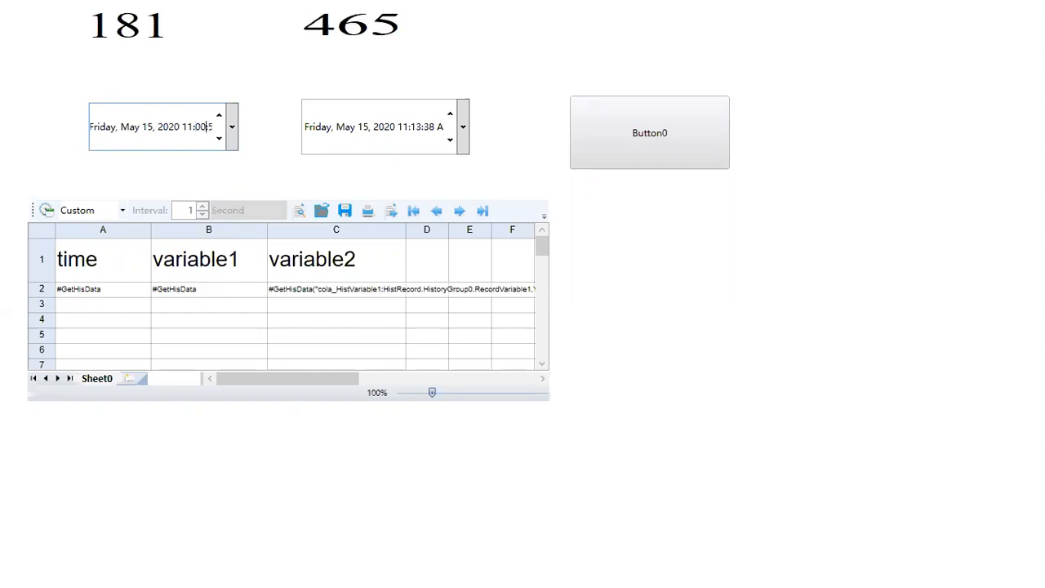
click(210, 128)
text(00 A)
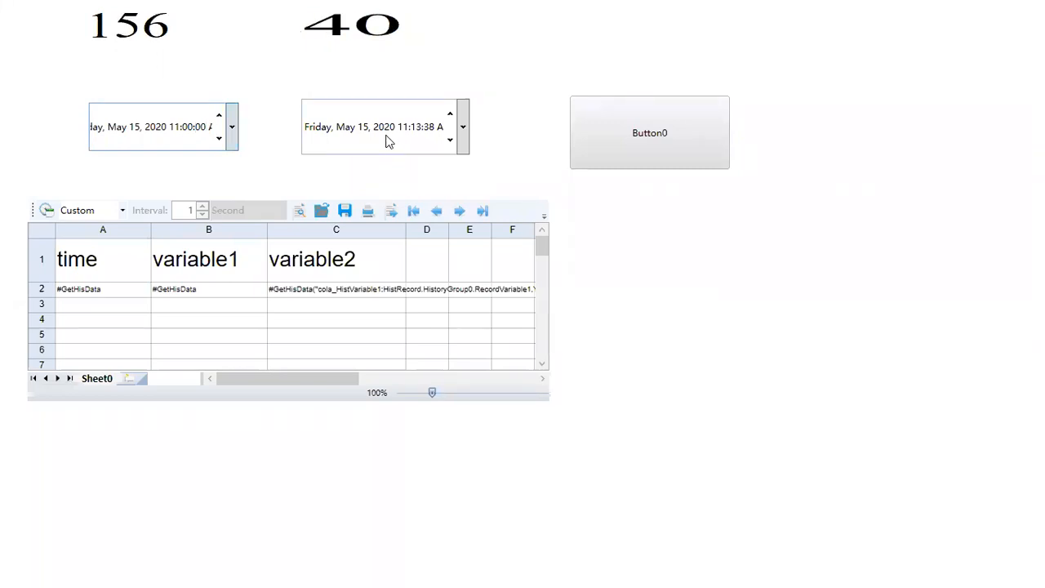
Set the time of the second date-time picker to 11:20:00 as the end time.
click(384, 135)
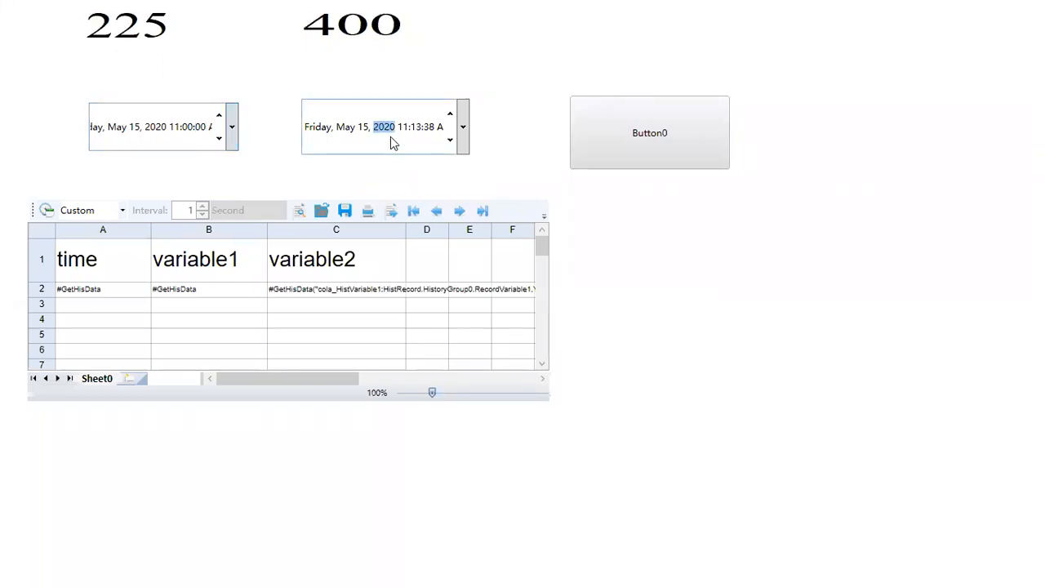
click(403, 127)
click(418, 127)
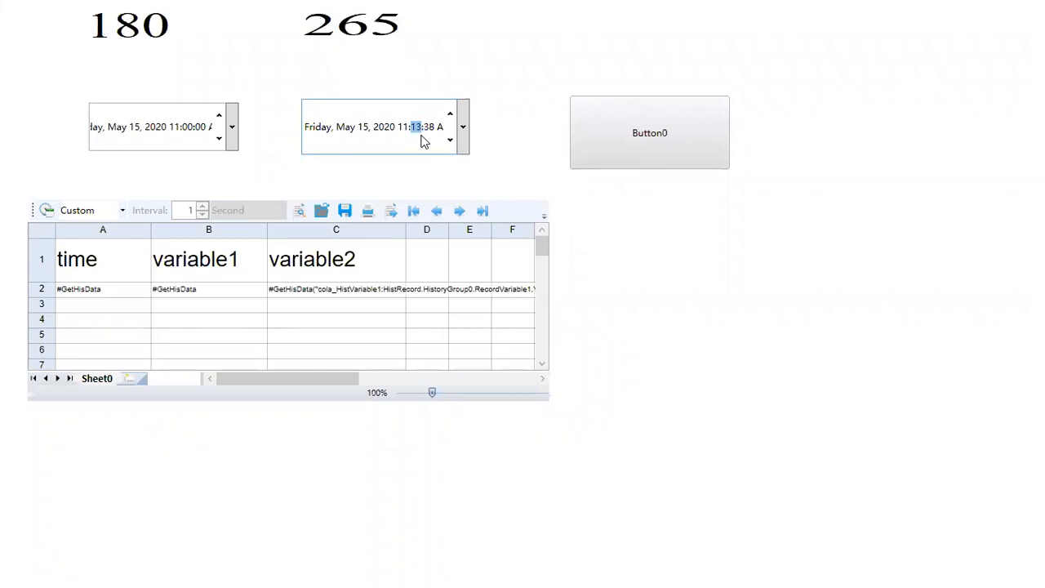
text(20:)
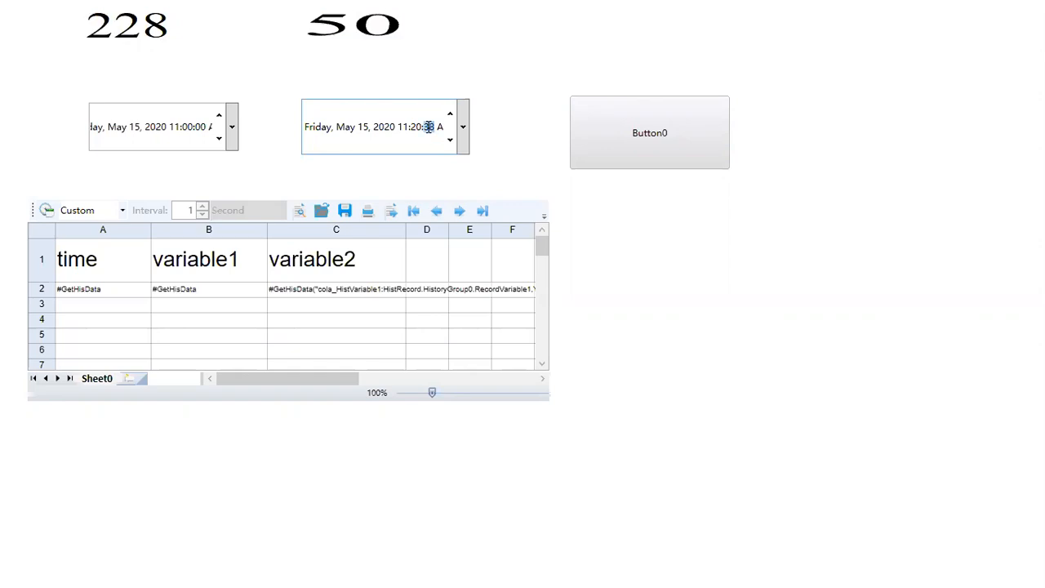
text(00)
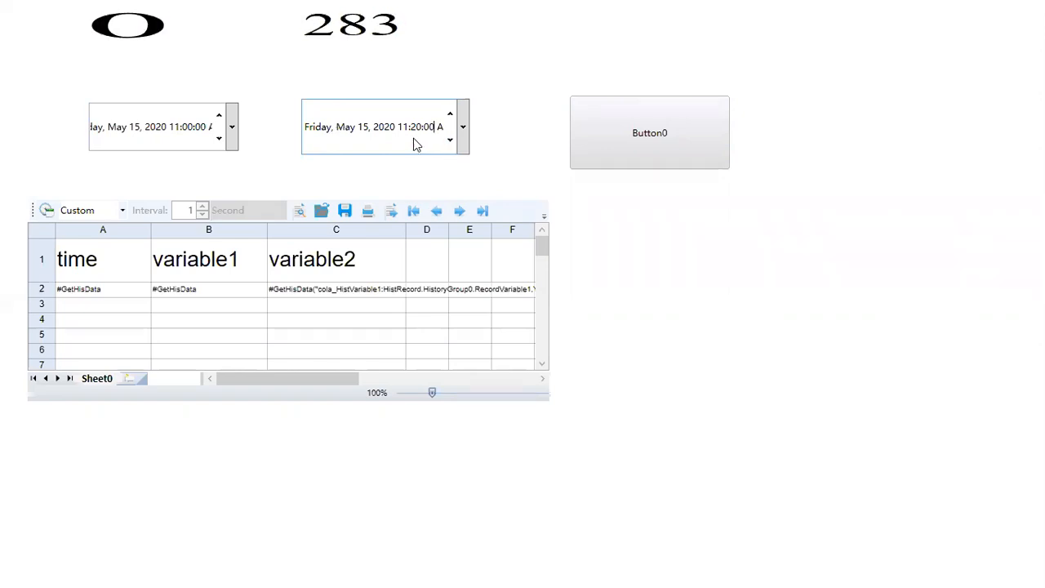
Trigger the history query with Button0, and leave the full-screen running project for the development environment.
click(654, 137)
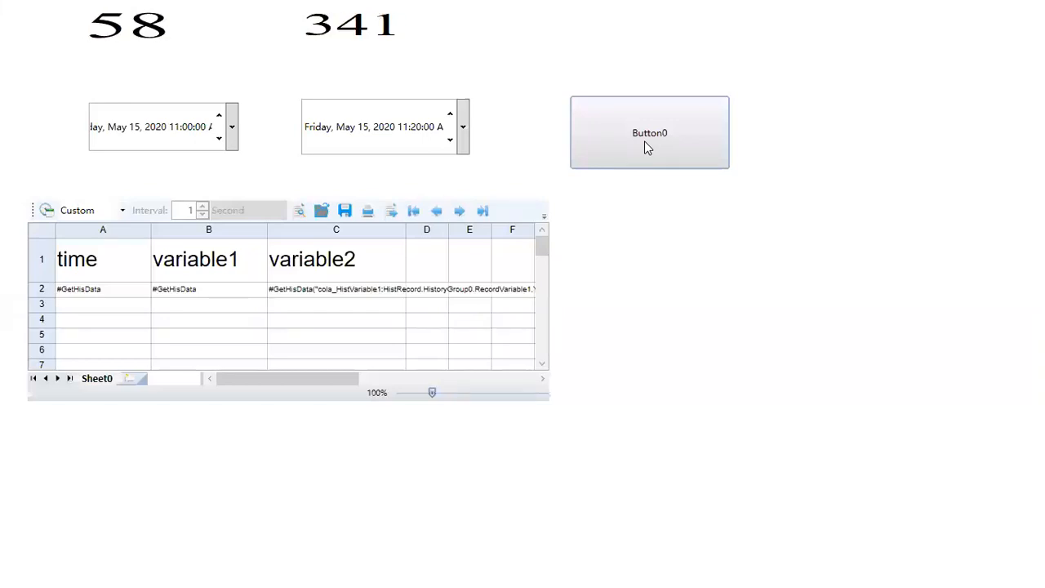
key(Escape)
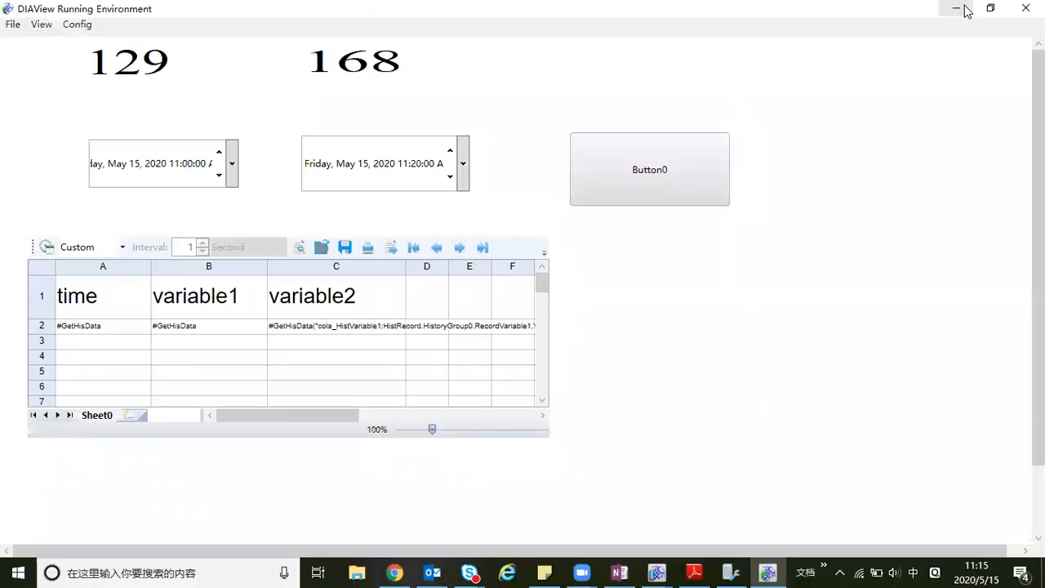
click(964, 10)
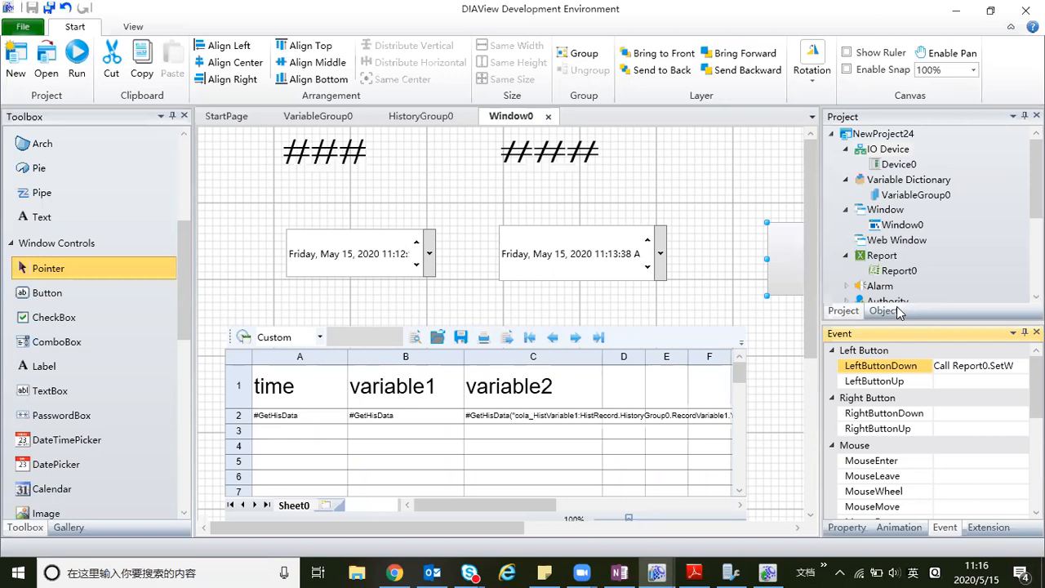
Review the four report calls in Button0's LeftButtonDown script in a widened editor, and check the report in the running project.
click(1014, 367)
click(1023, 366)
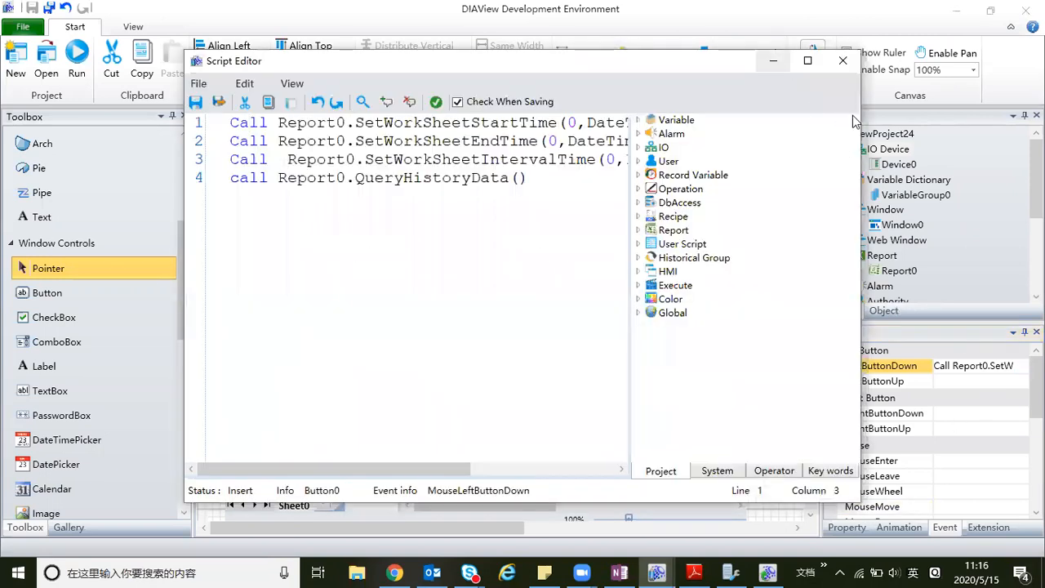
drag(852, 115, 1041, 115)
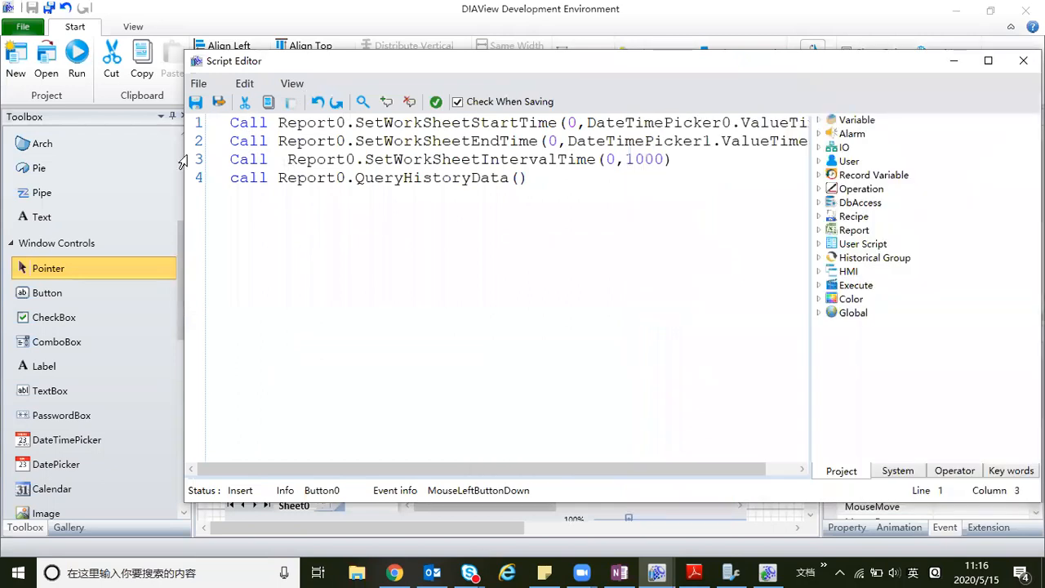
drag(185, 157, 104, 152)
click(363, 177)
click(146, 123)
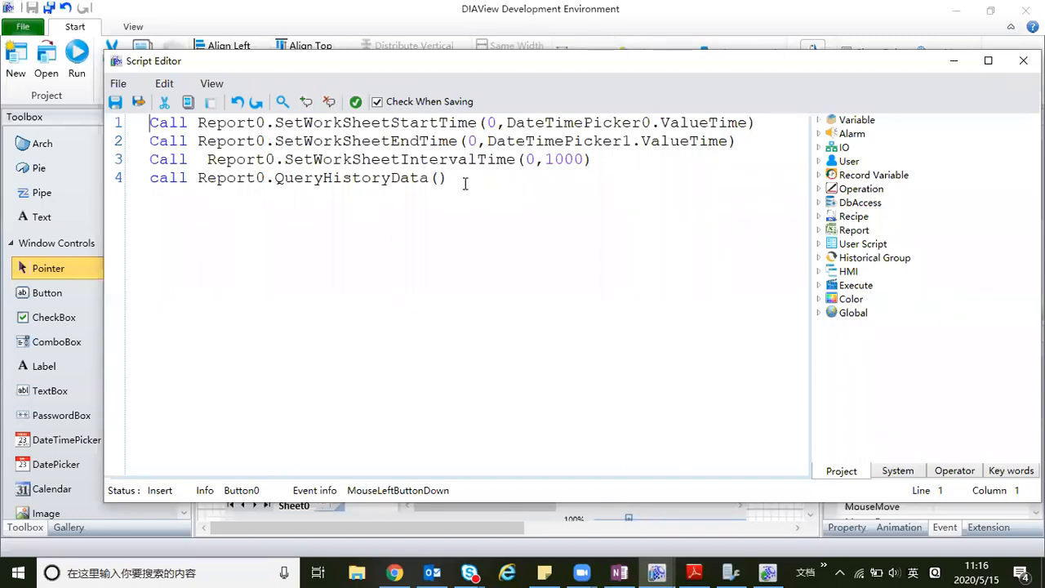
click(139, 102)
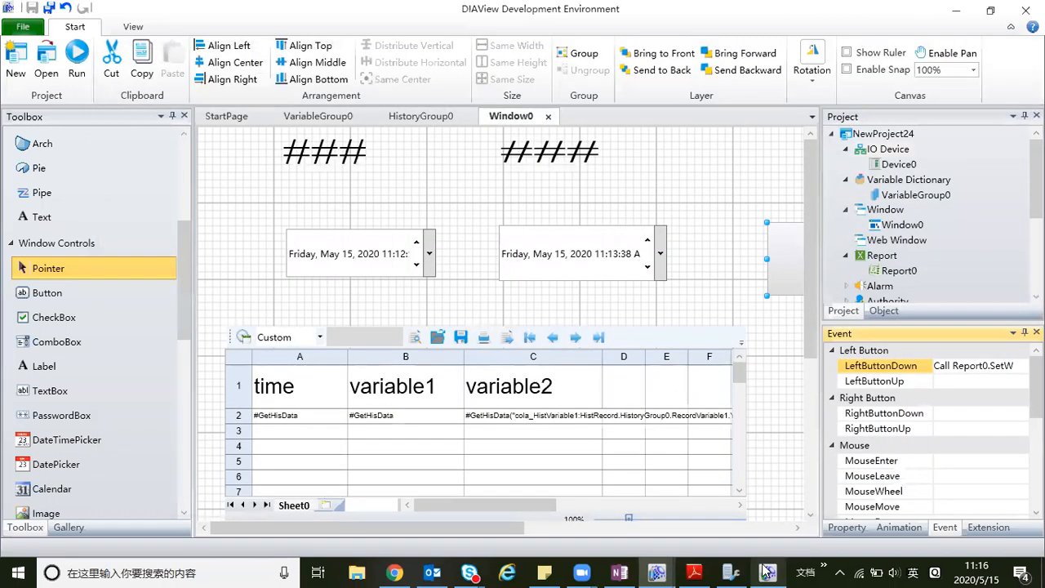
click(767, 572)
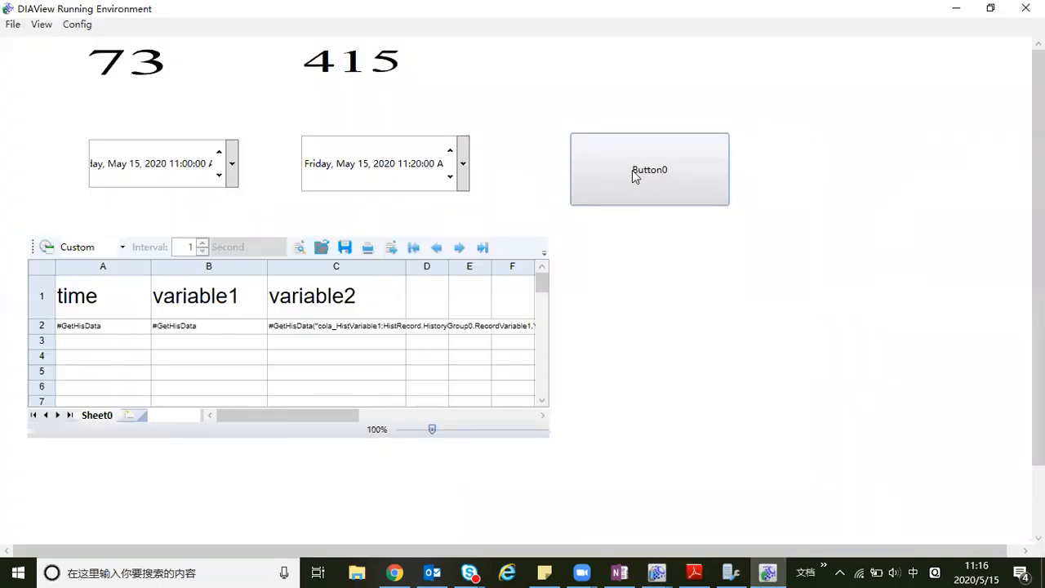
click(955, 9)
Set the interval in Button0's SetWorkSheetIntervalTime call to 3000, and save and close the script.
click(1014, 367)
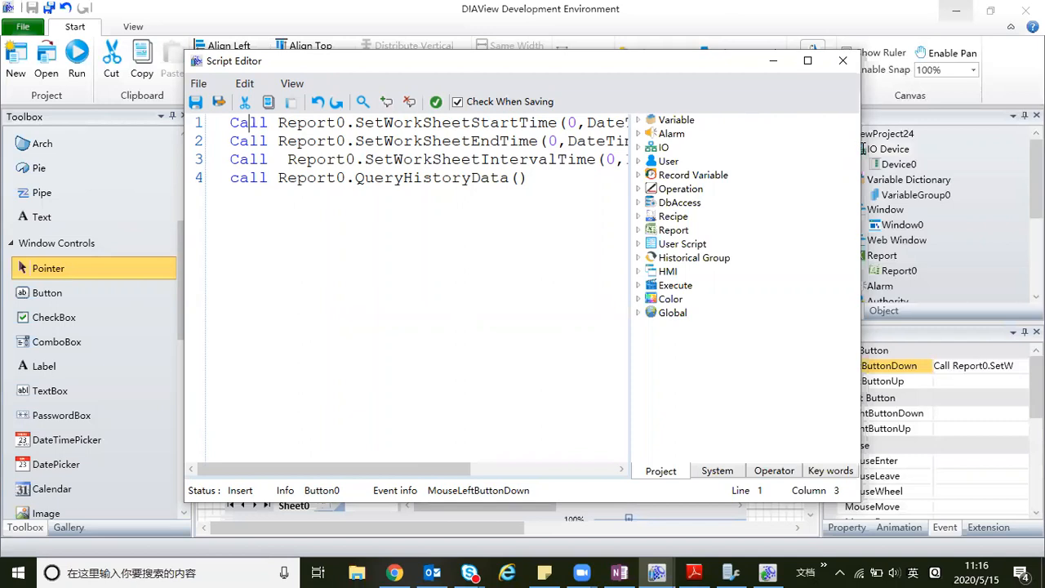
drag(862, 148, 1039, 149)
click(626, 160)
key(Delete)
text(3000)
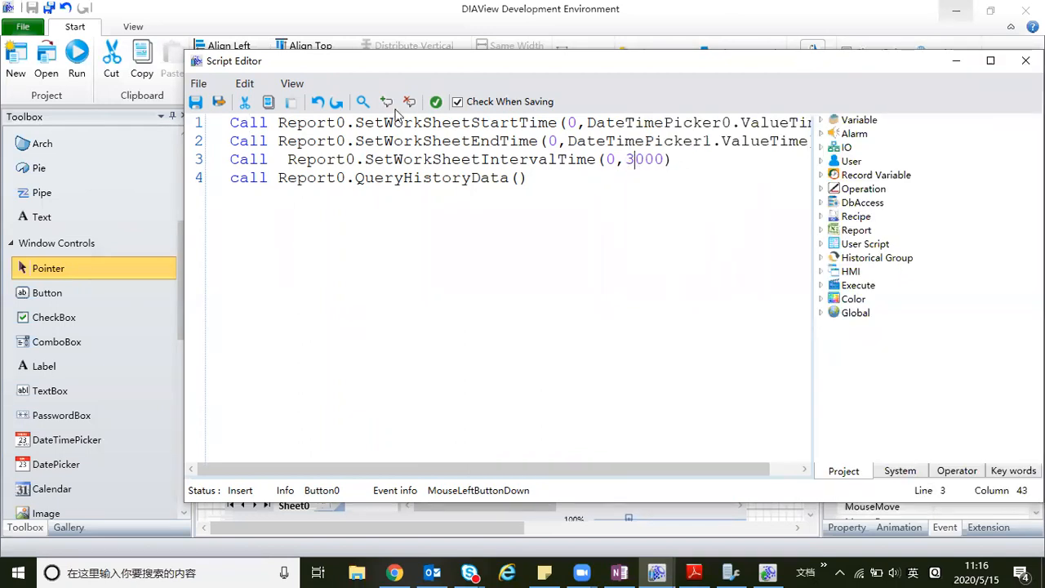
click(218, 102)
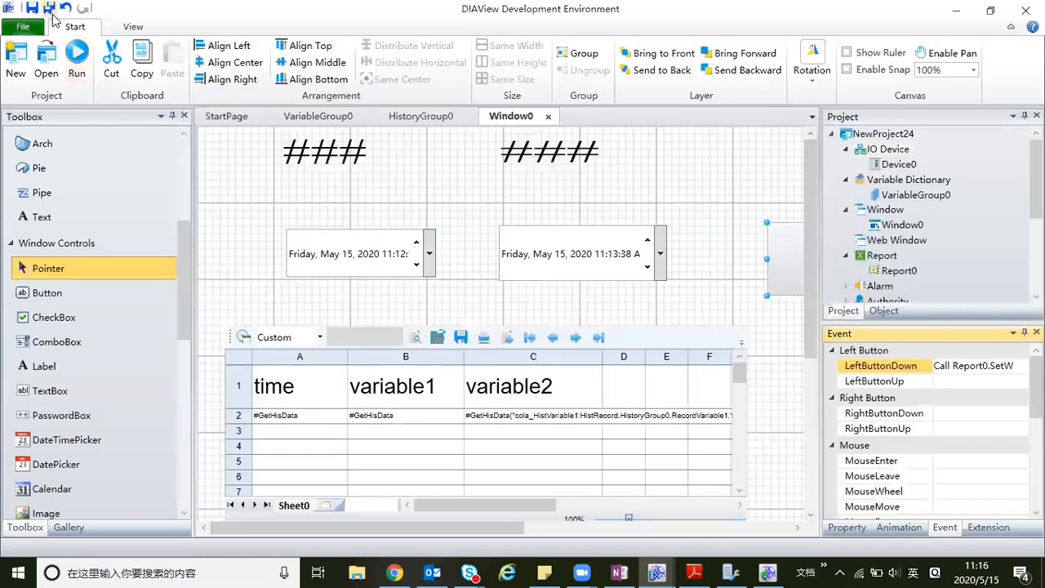
Draw a second button on Window0 above and beside the first date-time picker, and open its LeftButtonDown script.
scroll(58, 338, up, 1)
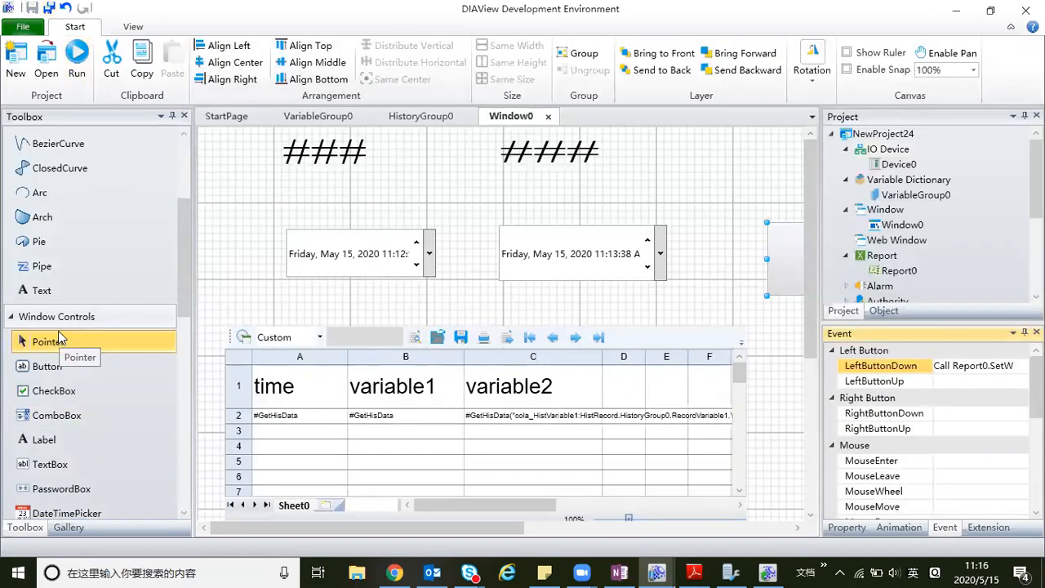
scroll(58, 331, down, 1)
click(82, 318)
drag(215, 167, 292, 218)
drag(245, 186, 243, 182)
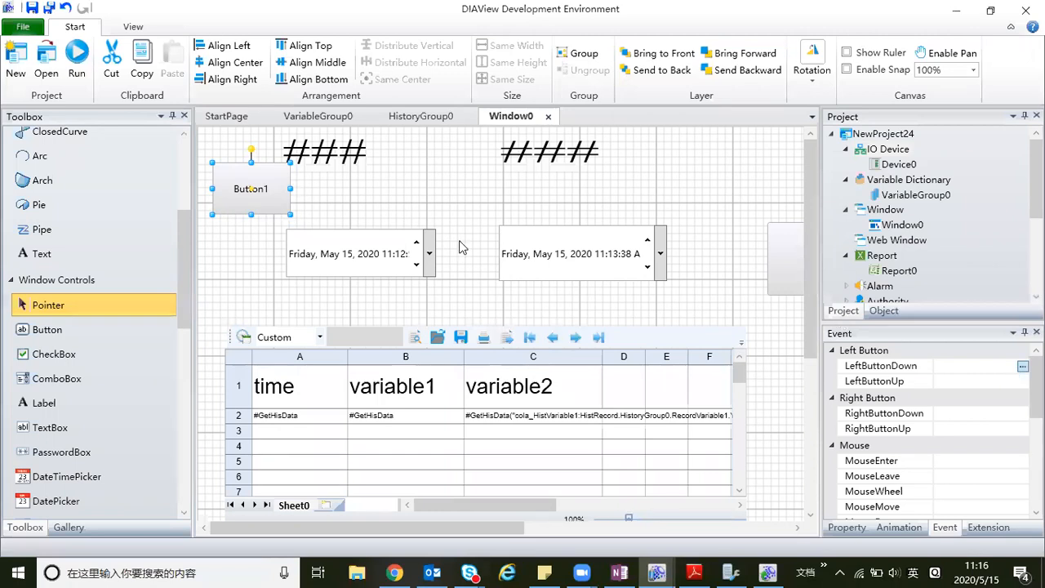
double_click(882, 366)
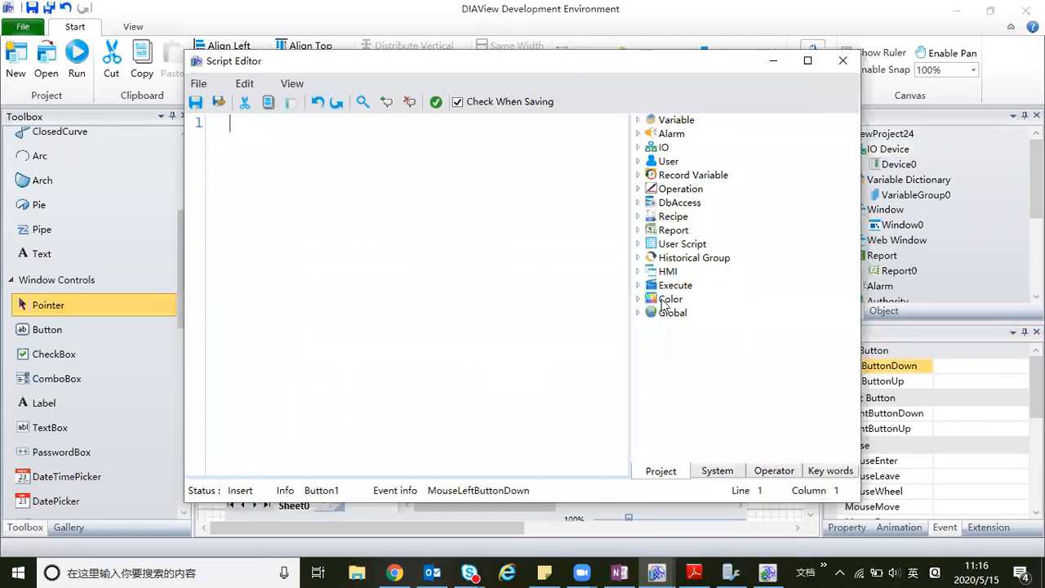
text(clos)
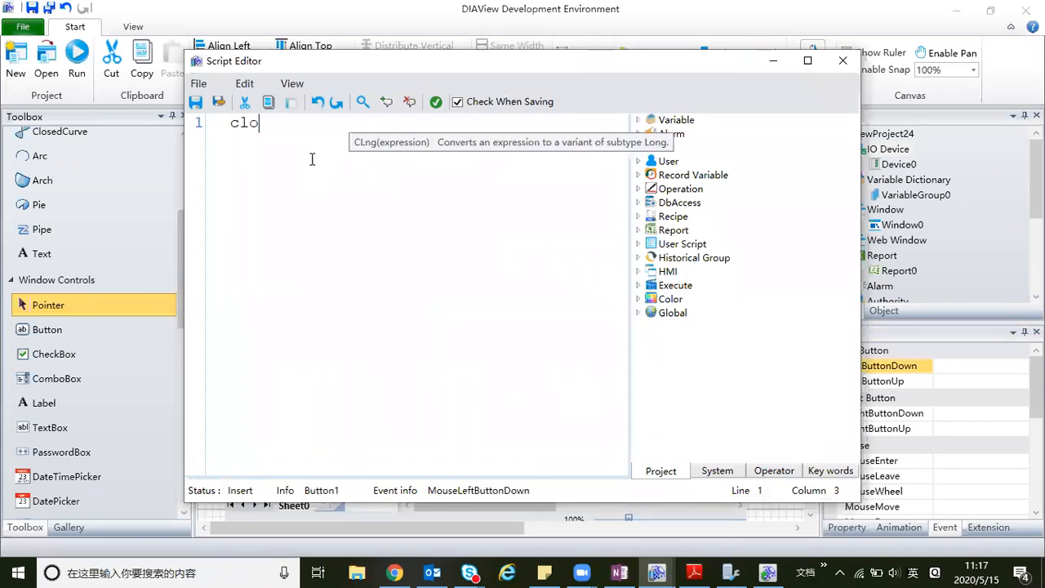
key(BackSpace)
key(BackSpace)
key(BackSpace)
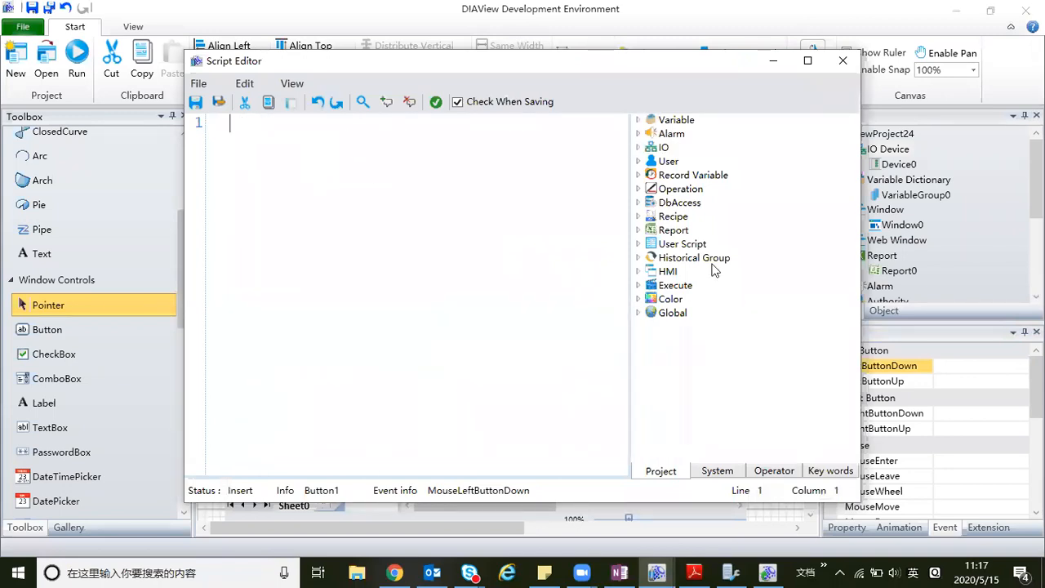
Insert the HMI CloseWindow command for Window0 into Button1's script and start a second line.
click(638, 271)
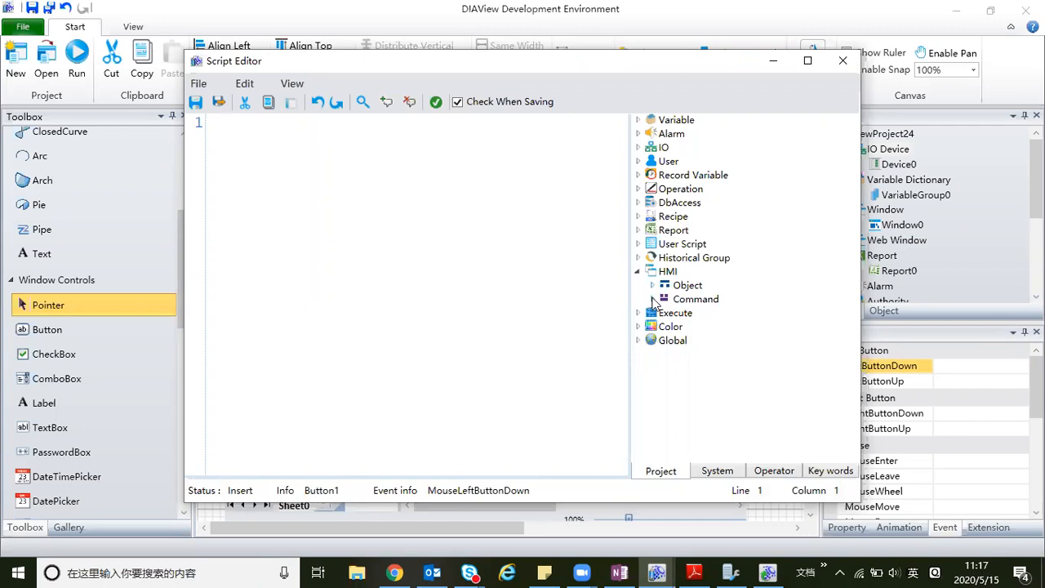
click(652, 299)
double_click(733, 330)
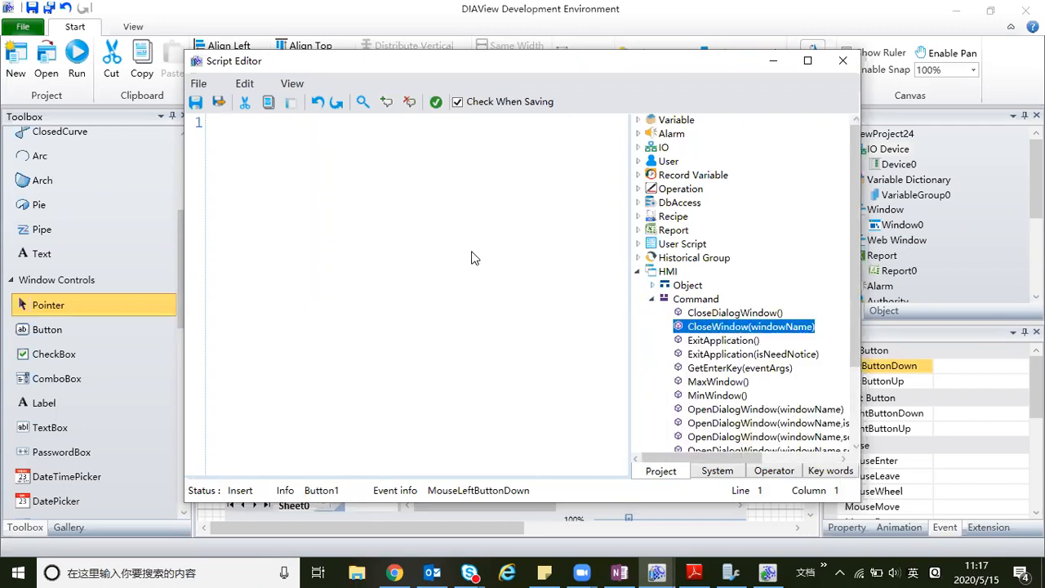
double_click(403, 196)
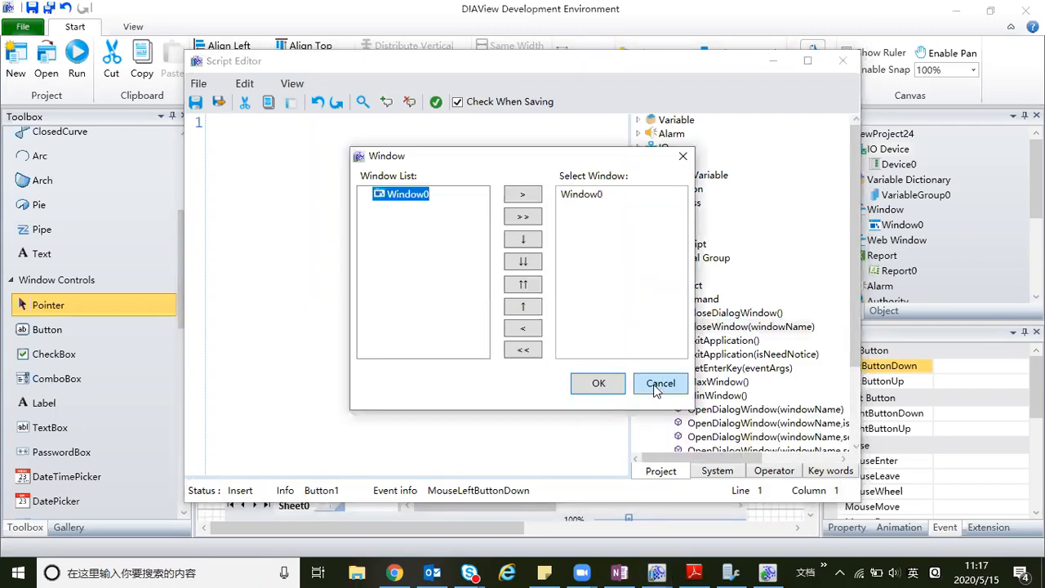
click(601, 383)
key(Return)
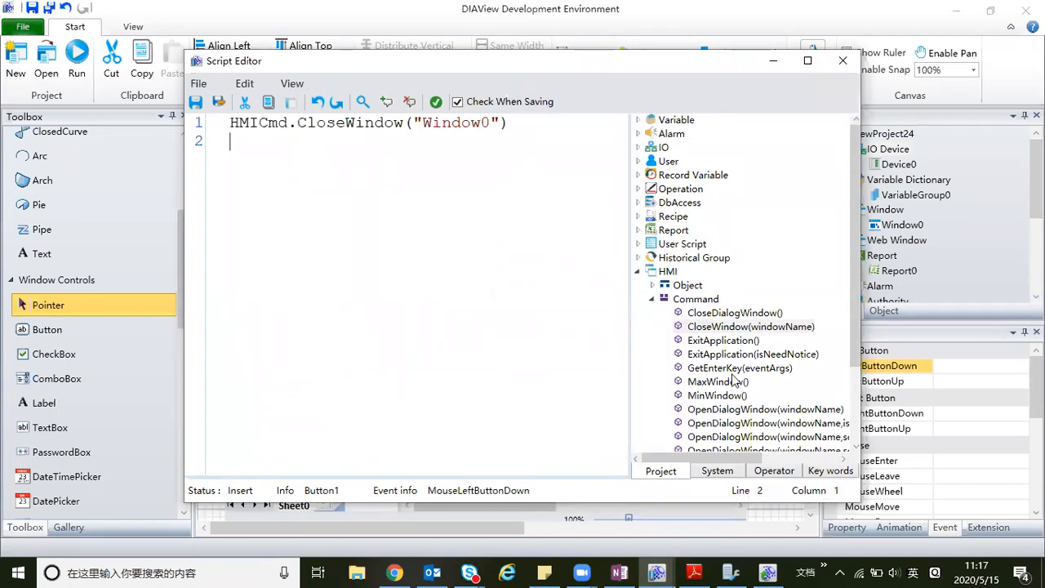
Add the HMI OpenWindow command for Window0 on the second script line, and save and close the script.
scroll(739, 380, down, 2)
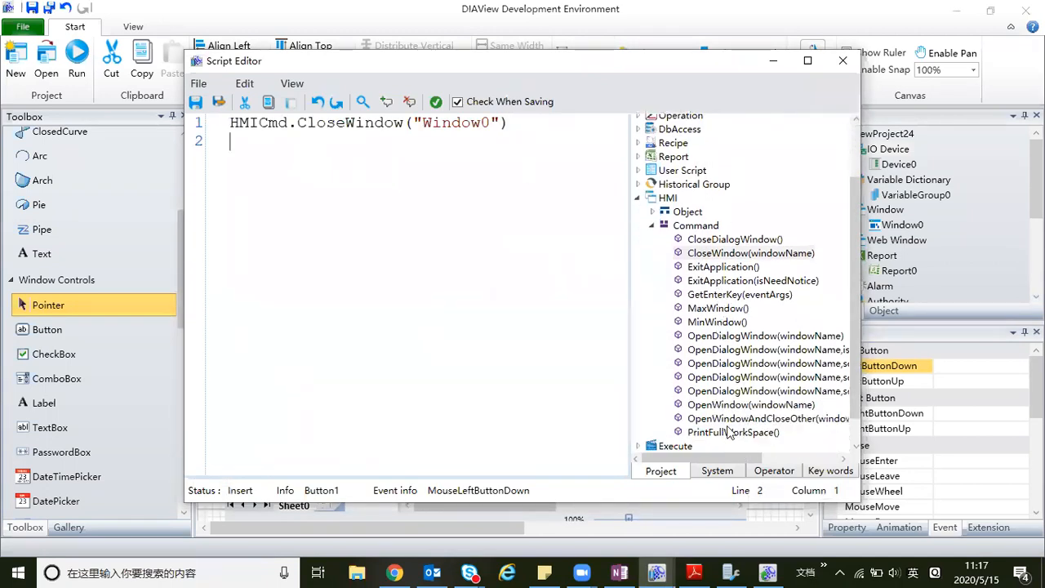
click(749, 406)
double_click(749, 405)
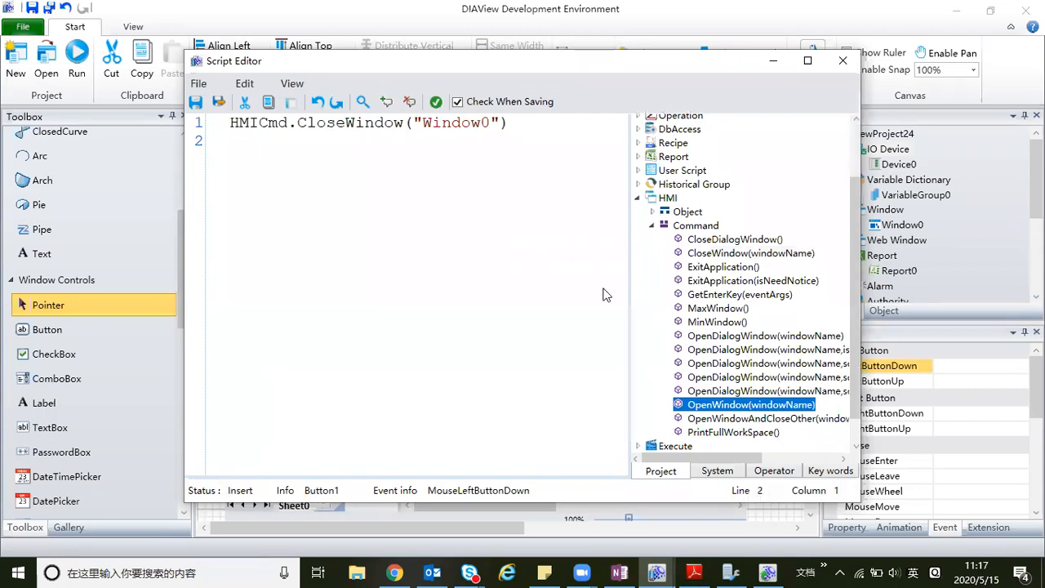
double_click(401, 194)
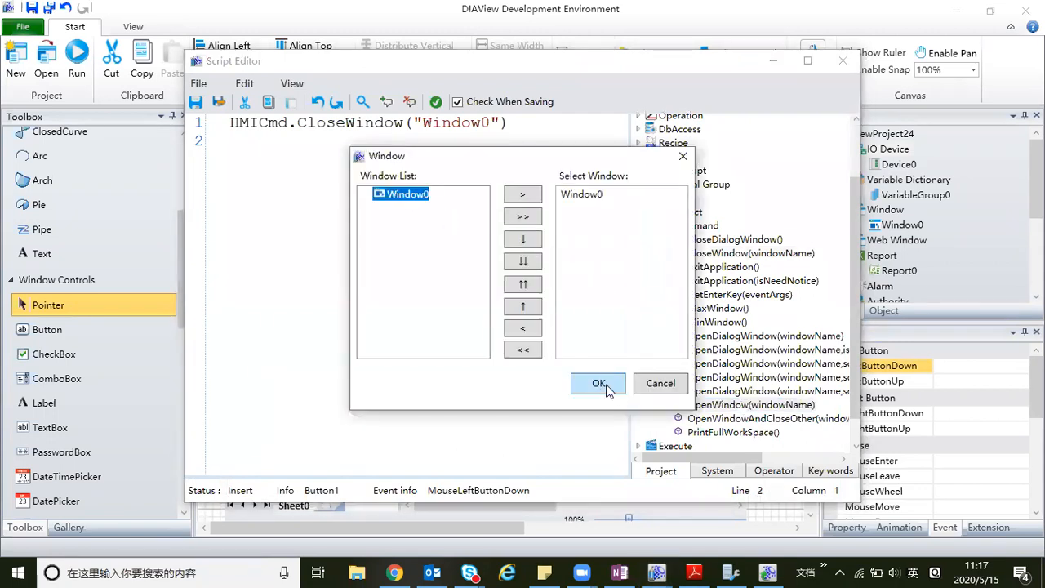
click(617, 393)
click(219, 103)
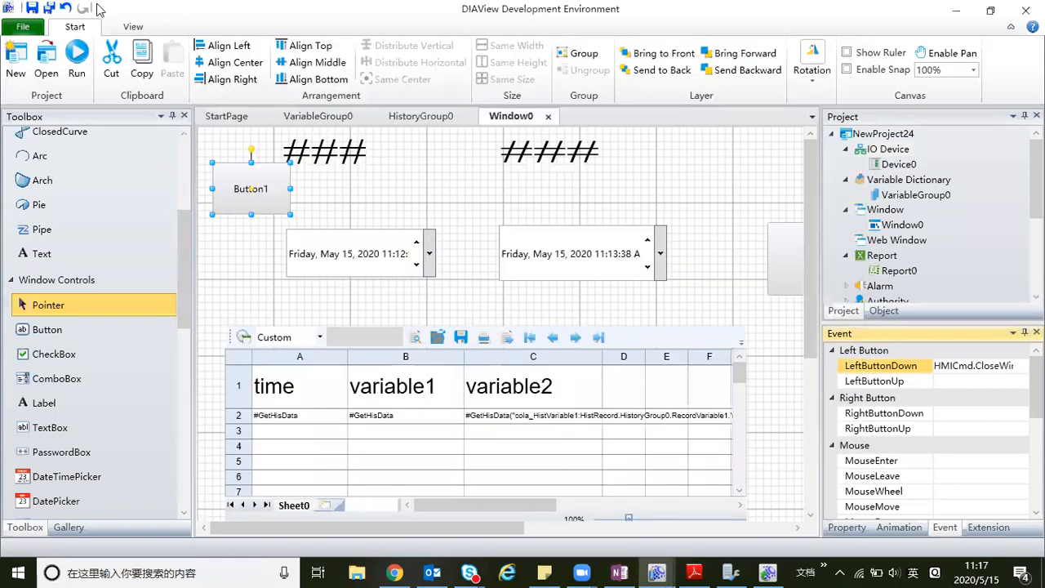
Run the project, minimize the Service Manager and bring the running window to the front.
click(75, 53)
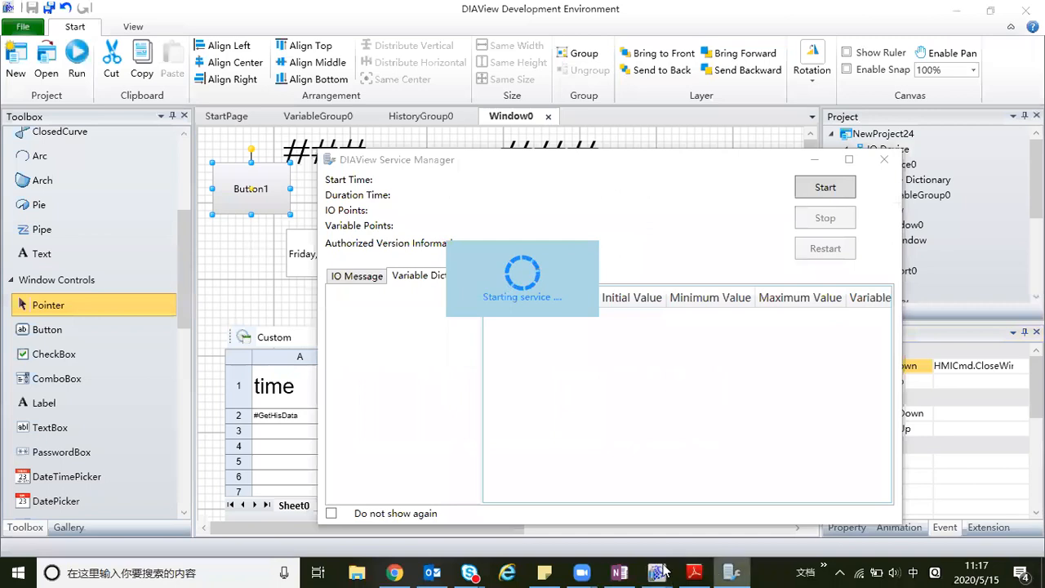
mouse_move(668, 571)
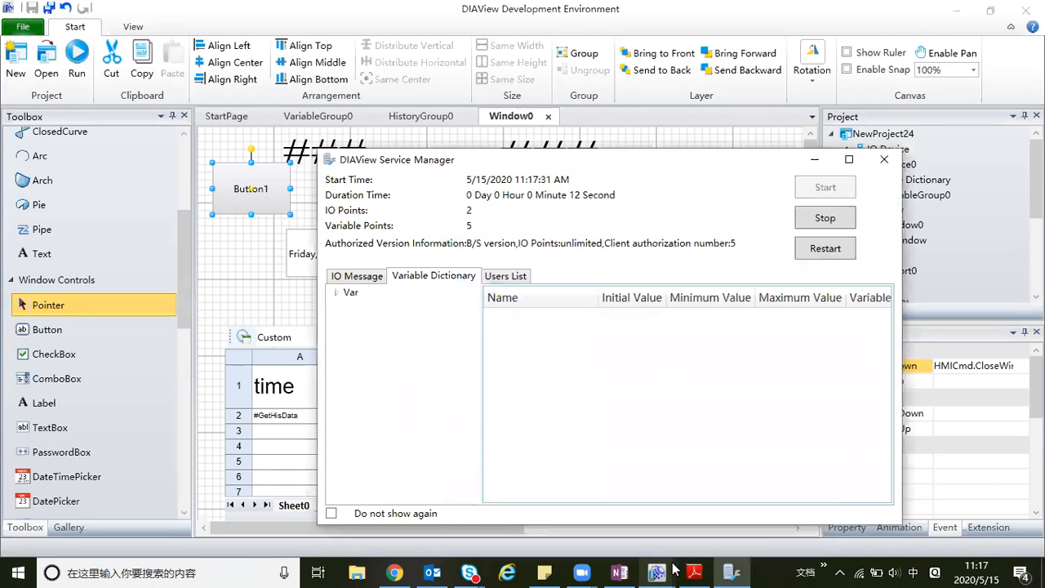
click(814, 161)
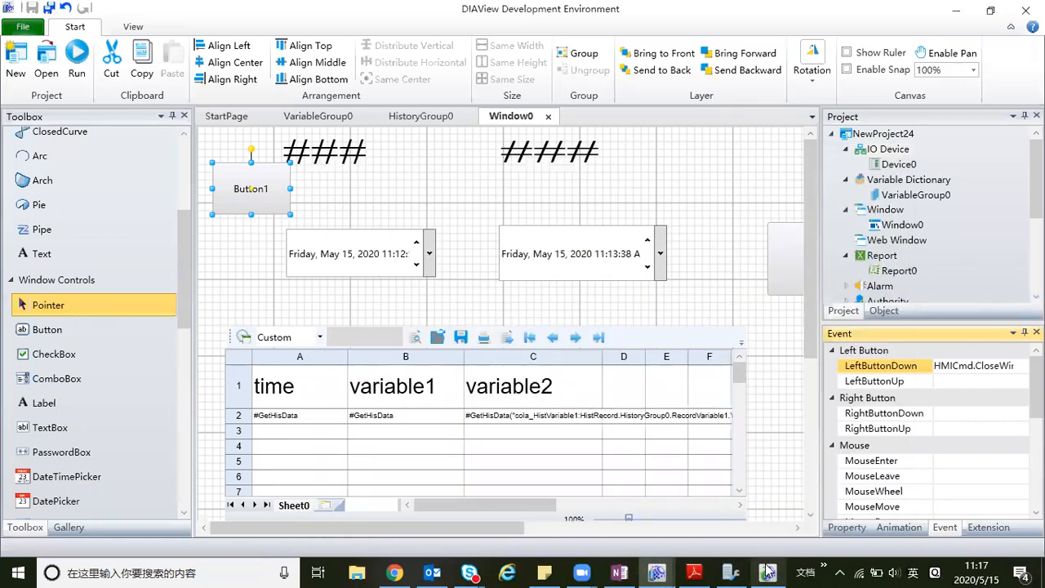
mouse_move(768, 569)
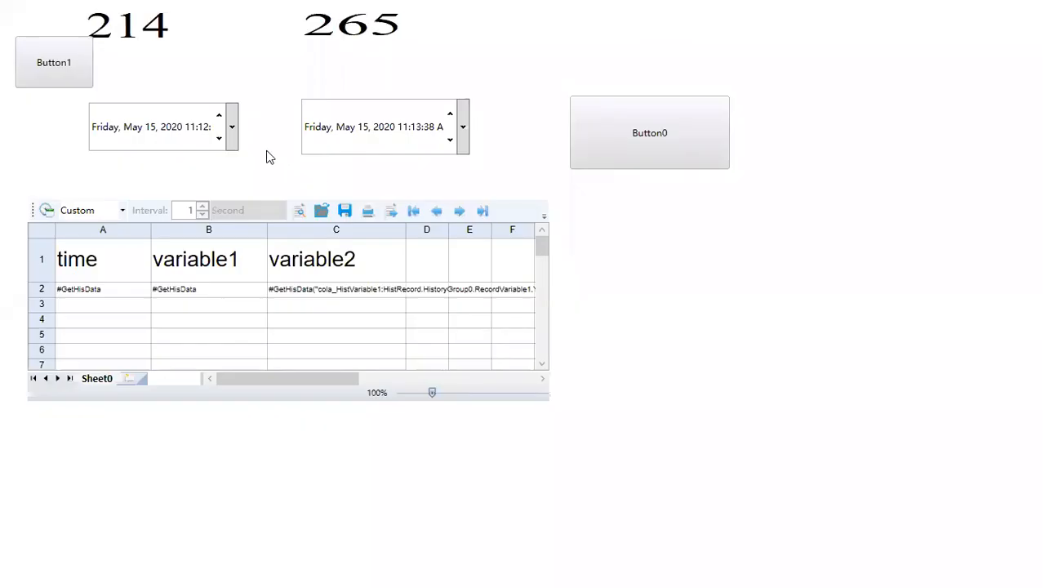
Set the first date-time picker's minutes to 00 and the second picker's minutes to 20 in the running window.
double_click(200, 126)
text(00)
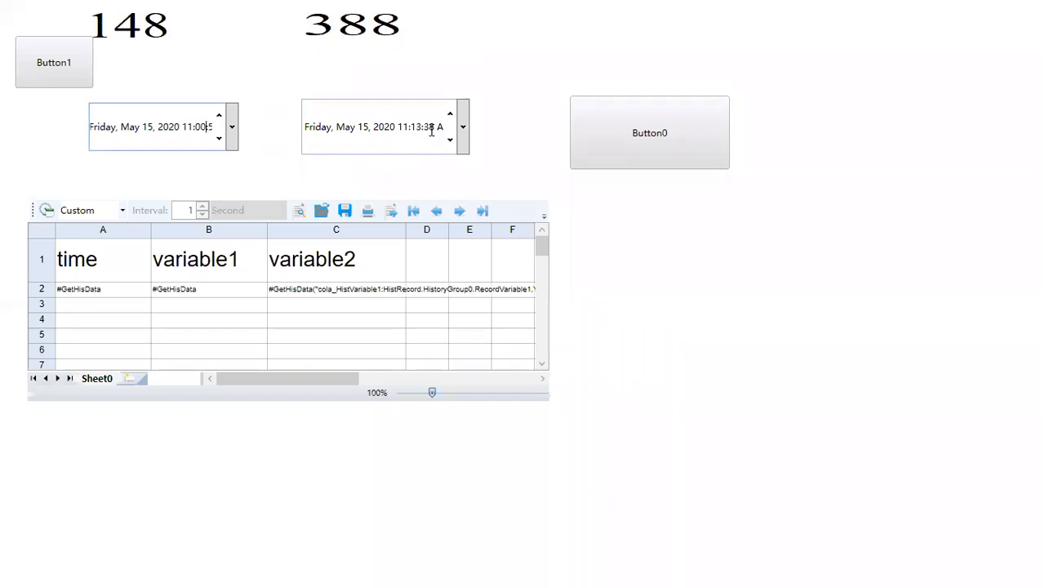
double_click(415, 127)
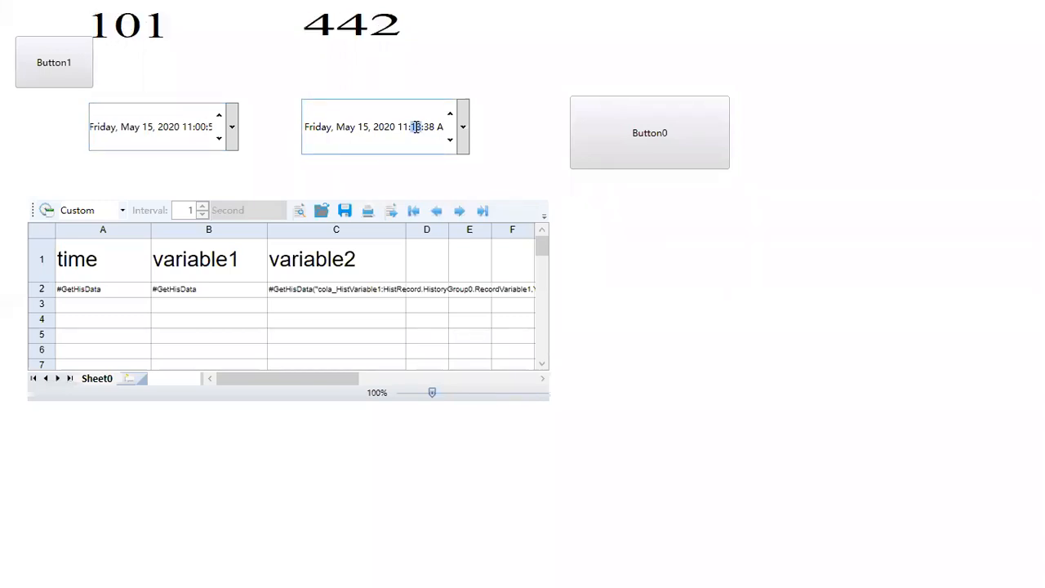
key(Up)
key(Up)
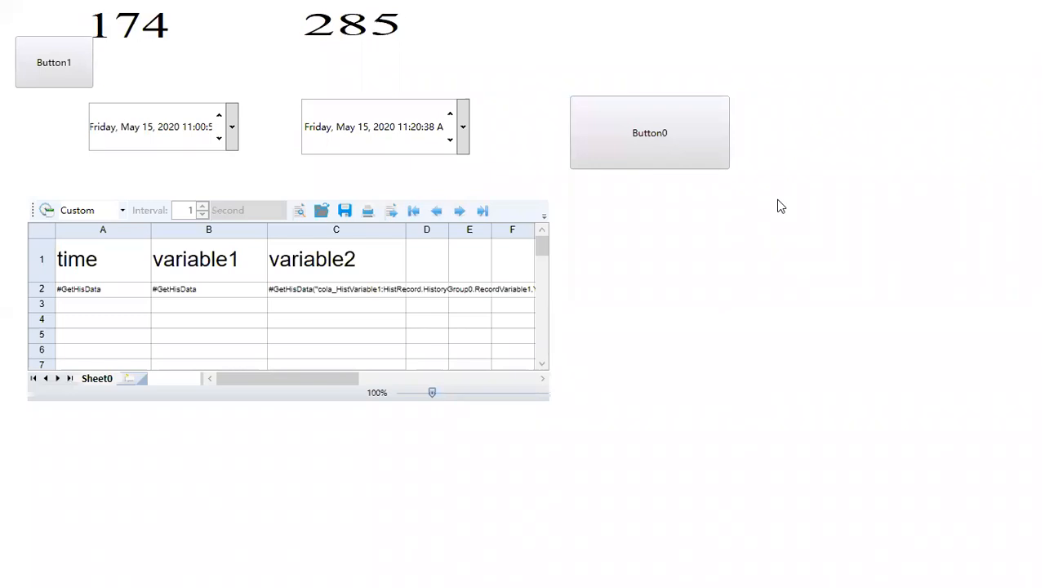
Minimize the running window and open Button0's LeftButtonDown script in the development environment.
key(Escape)
click(956, 11)
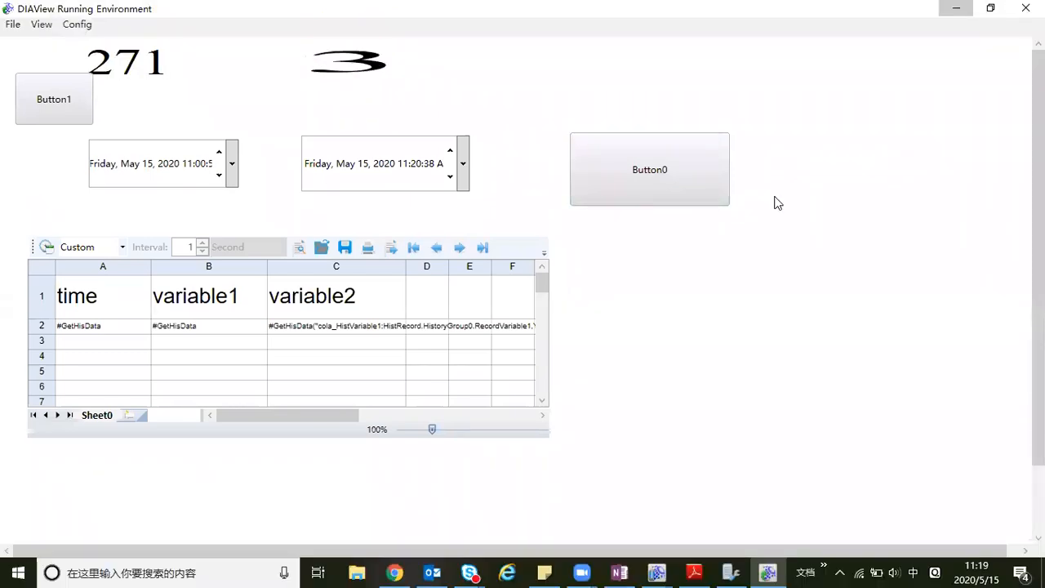
drag(461, 539, 578, 536)
click(620, 258)
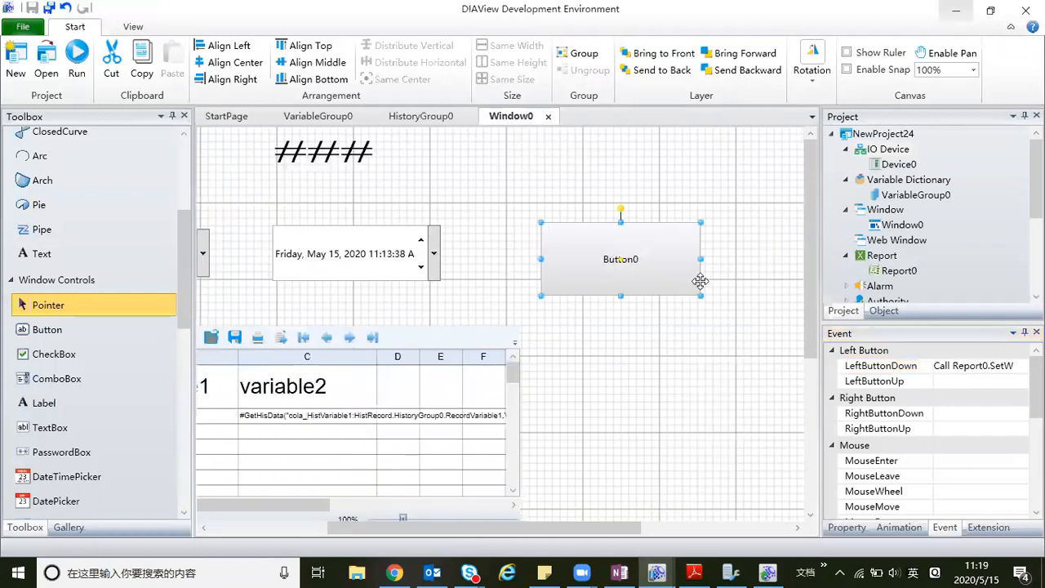
double_click(629, 294)
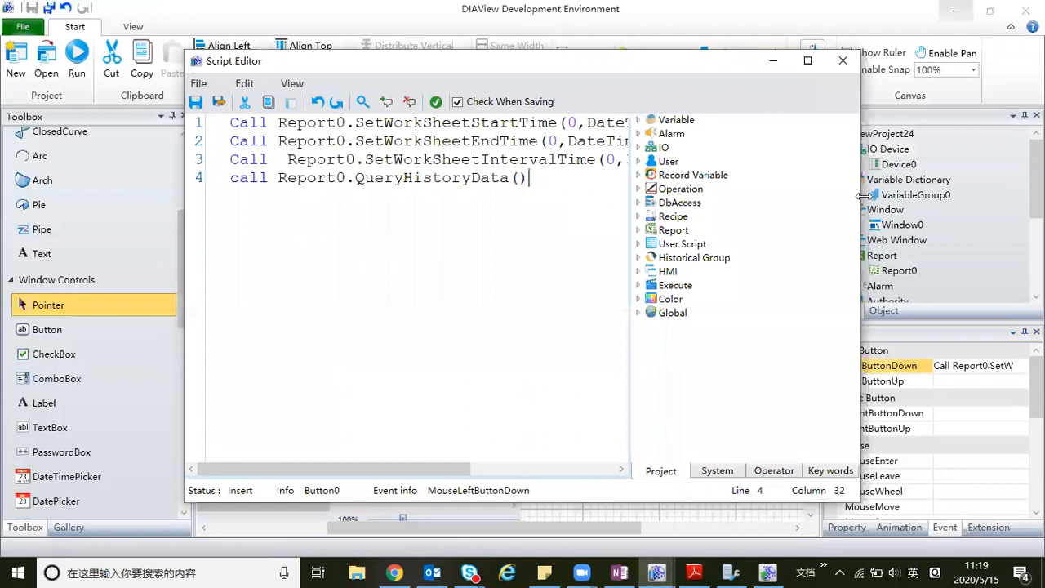
Widen the script editor to review Button0's complete report query calls, and close the script.
drag(861, 200, 1042, 200)
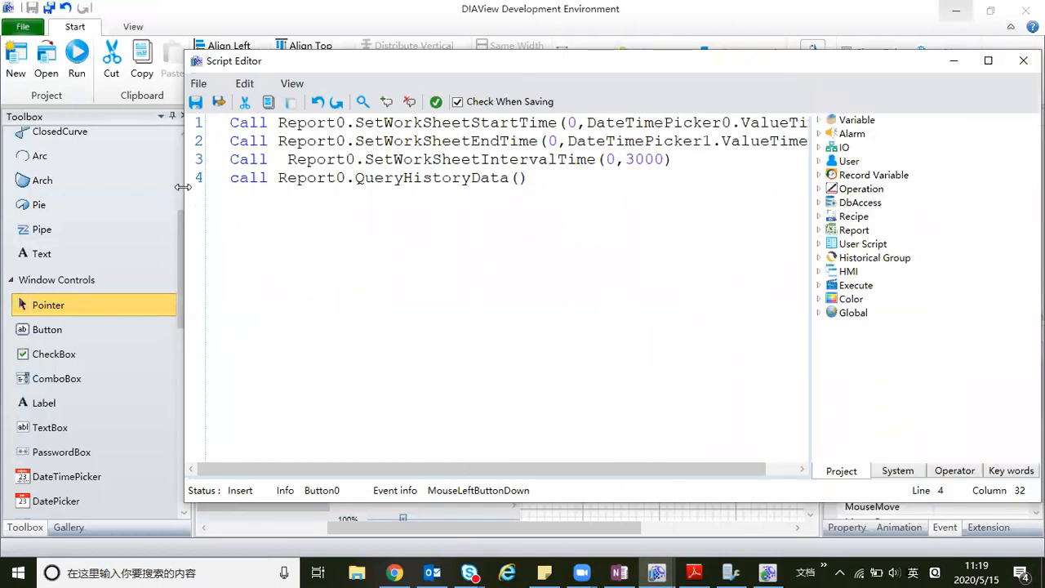
drag(179, 185, 76, 185)
drag(426, 178, 123, 129)
click(309, 178)
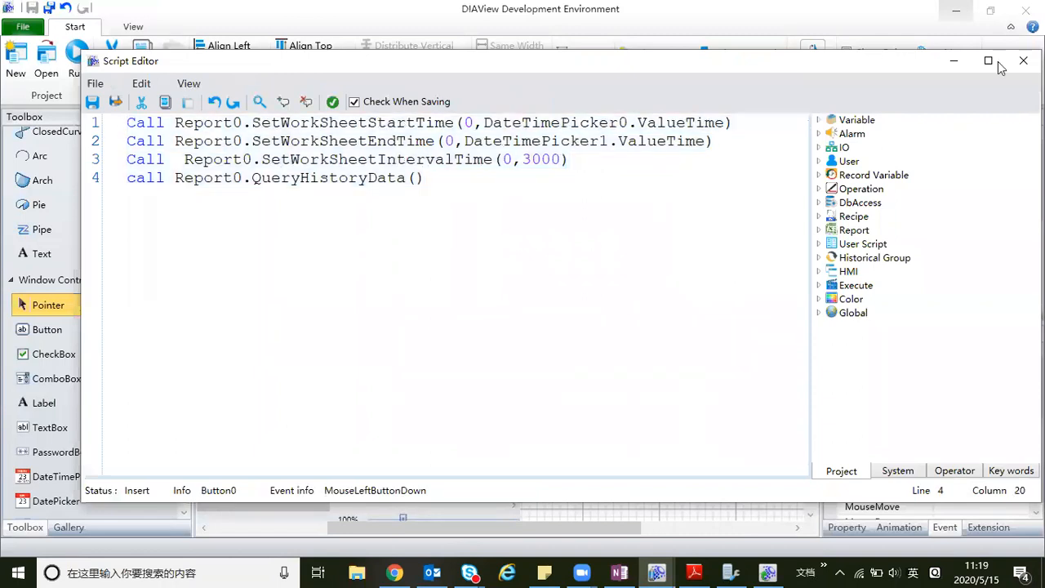
click(954, 61)
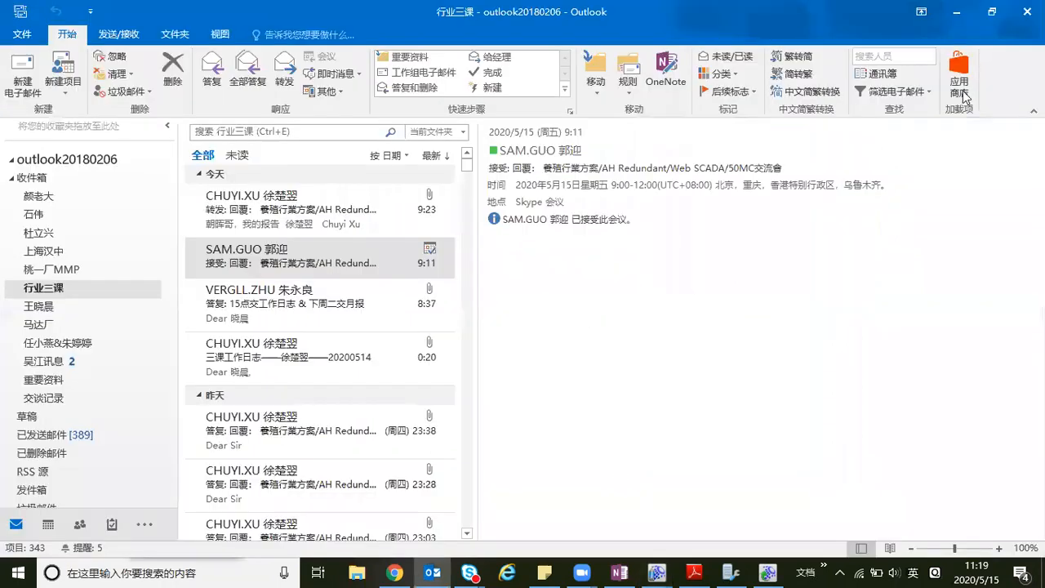
click(959, 7)
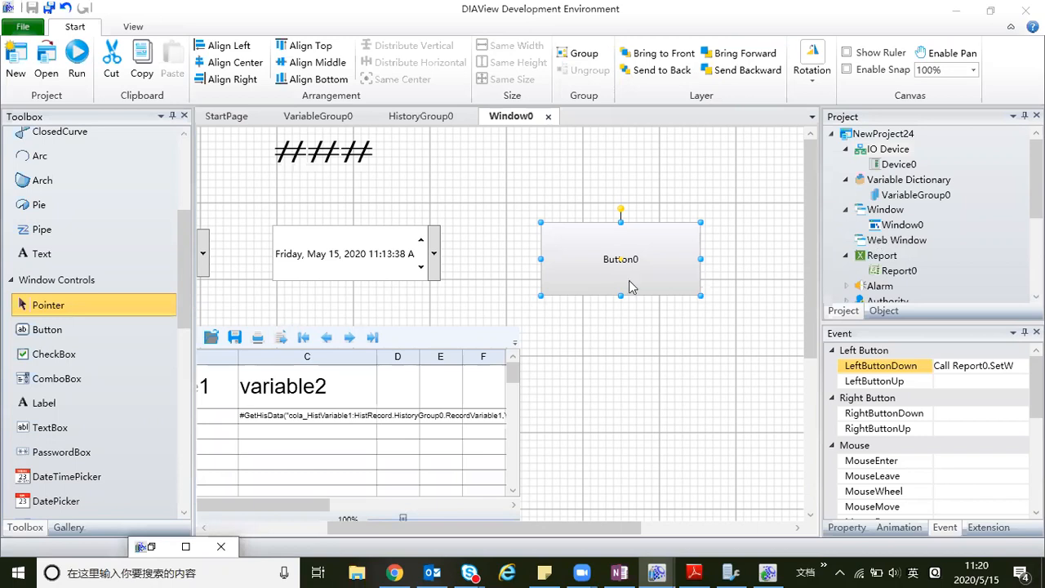
click(221, 546)
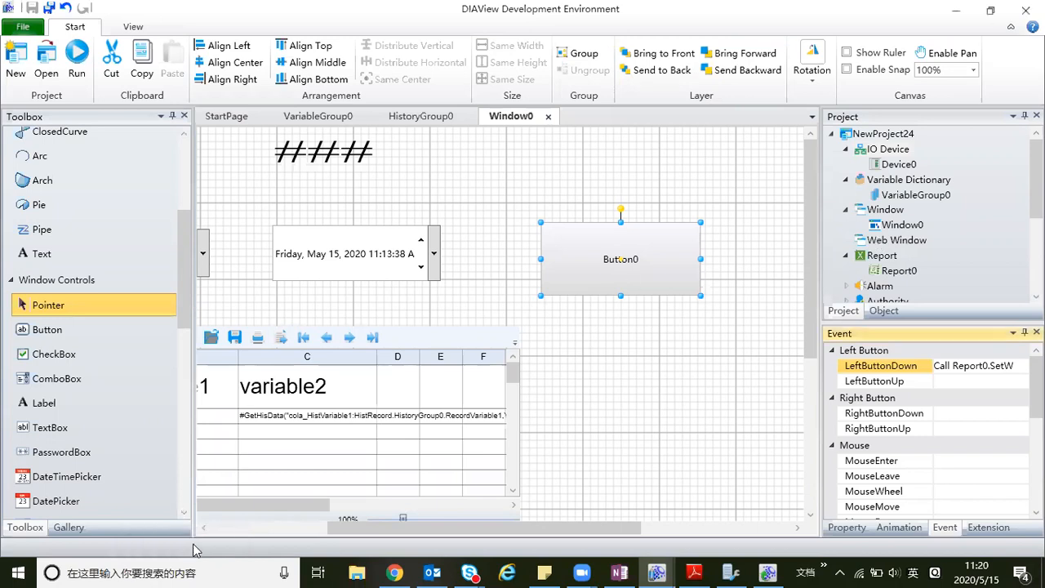
Create a new web window in the project.
click(900, 241)
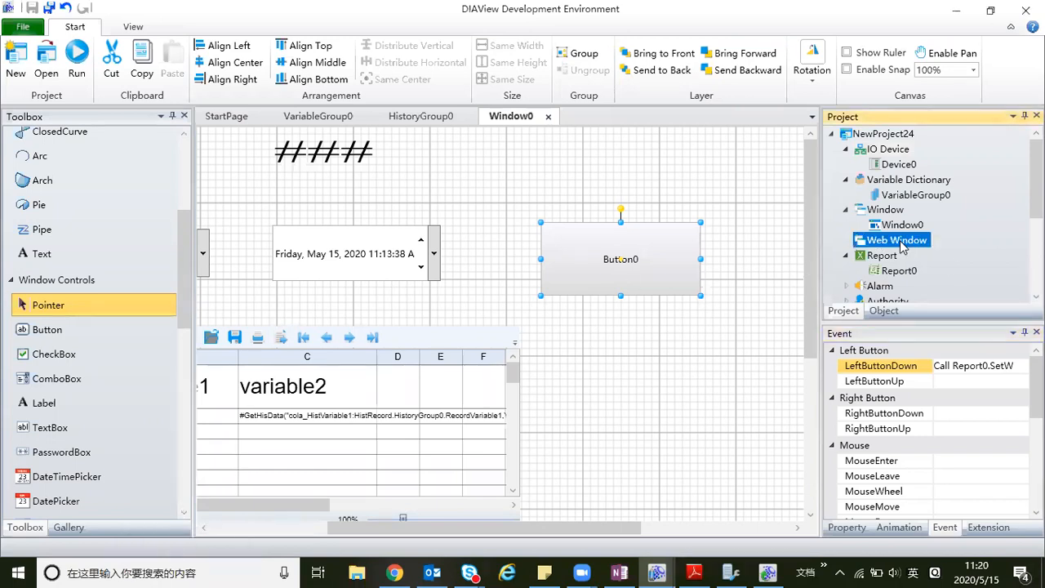
right_click(901, 243)
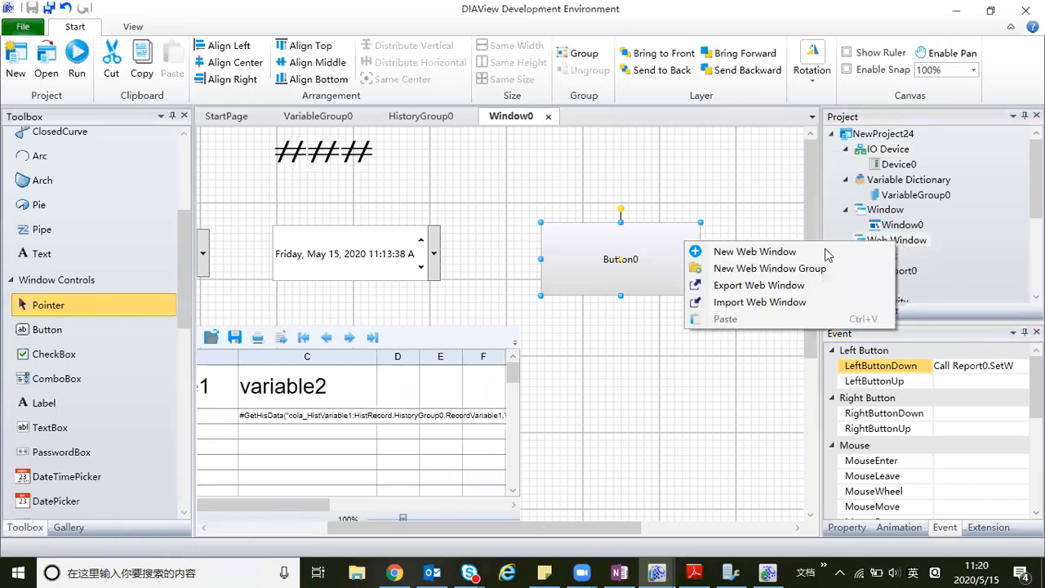
click(763, 255)
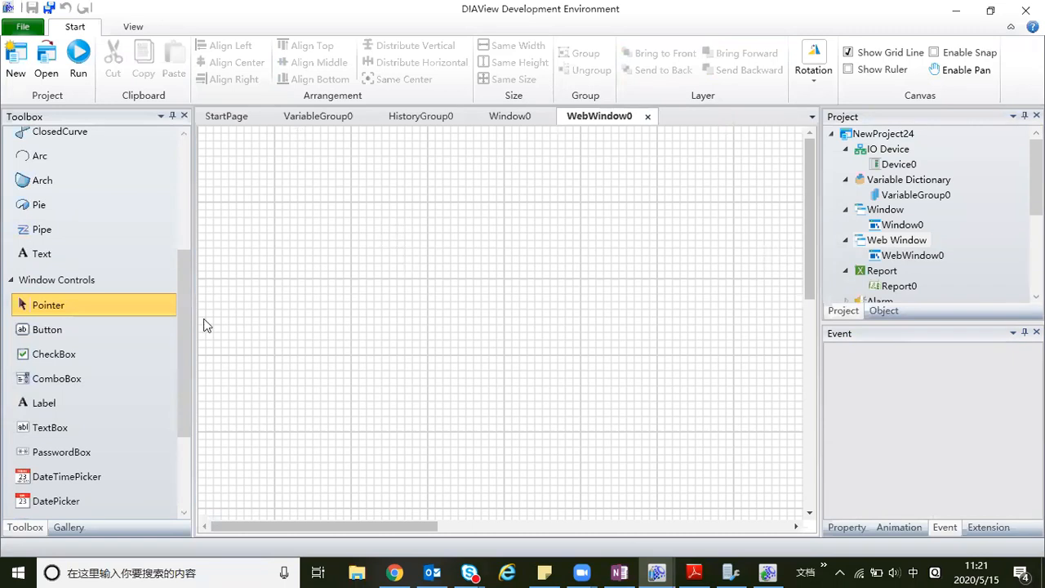
Draw a TrendChart about 741 by 417 in size across WebWindow0's canvas.
drag(184, 325, 184, 381)
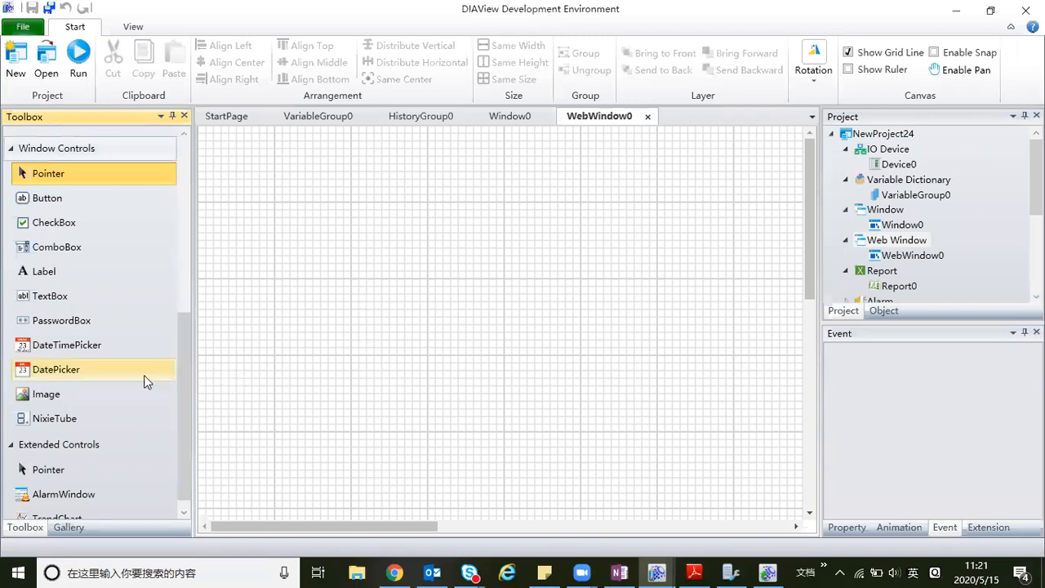
scroll(180, 409, down, 1)
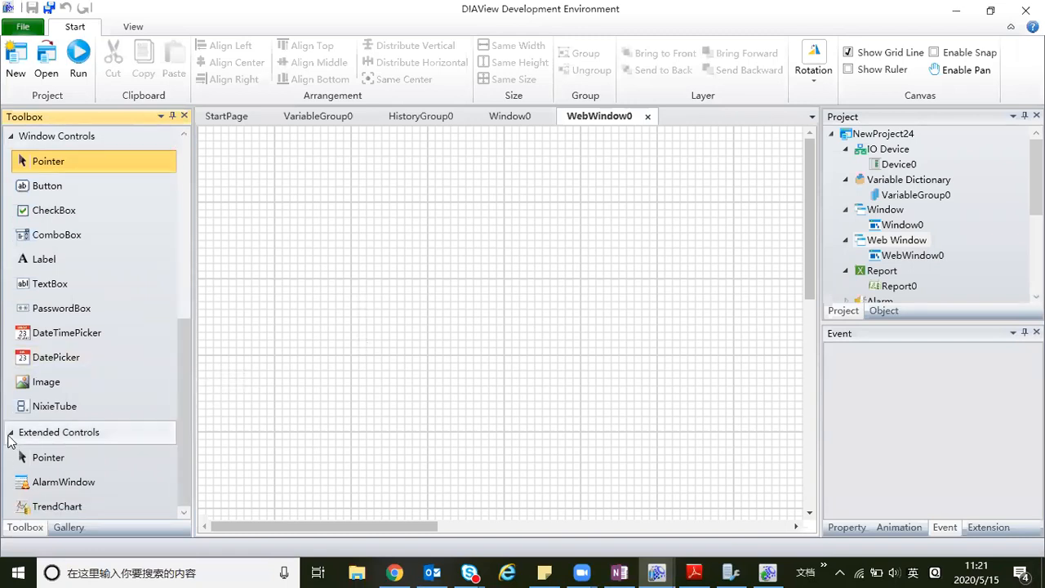
click(47, 506)
drag(265, 162, 780, 475)
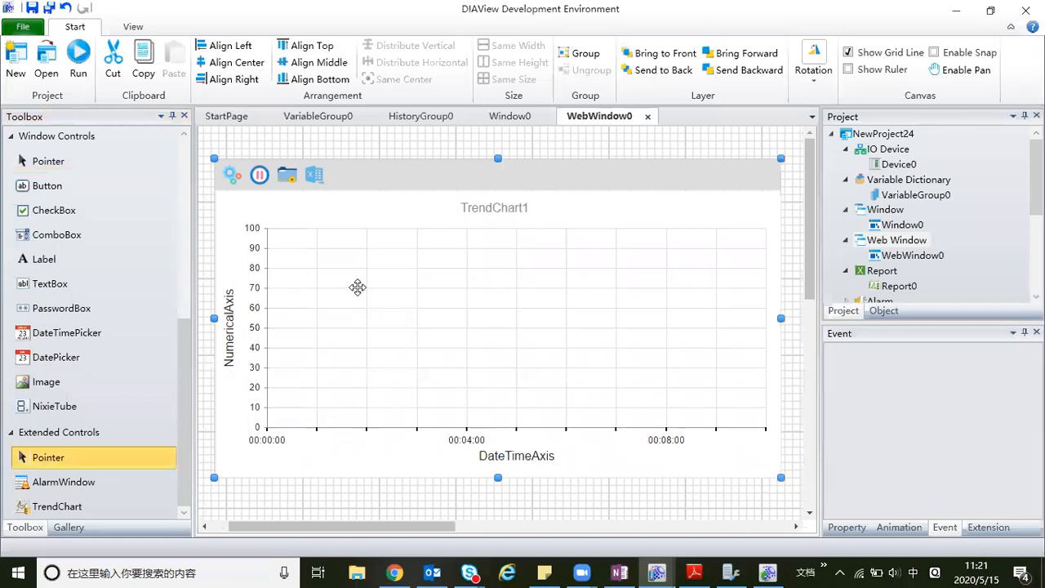
Open the trend chart's properties and set its Mode to History.
right_click(357, 240)
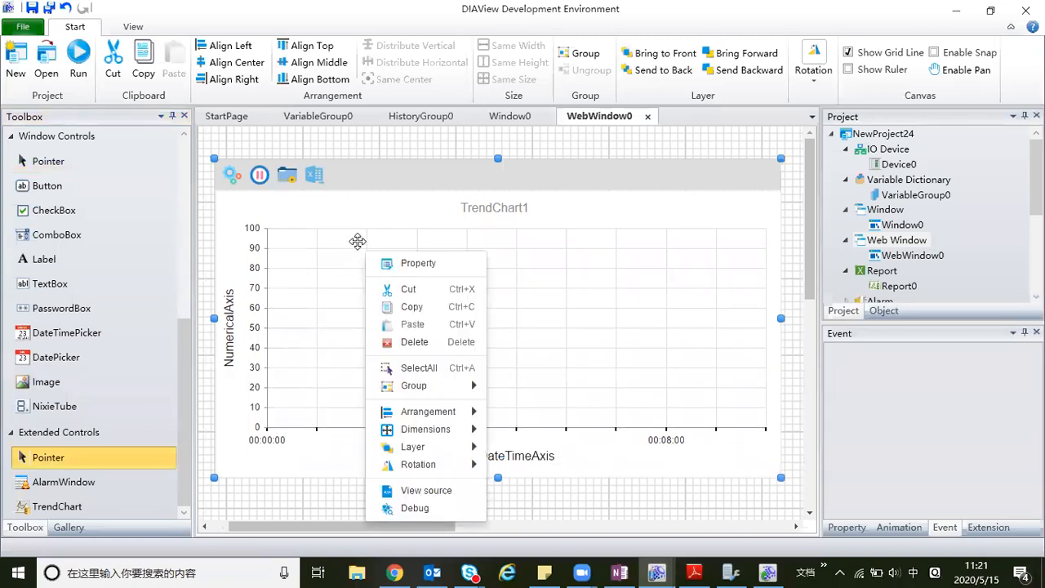
click(415, 266)
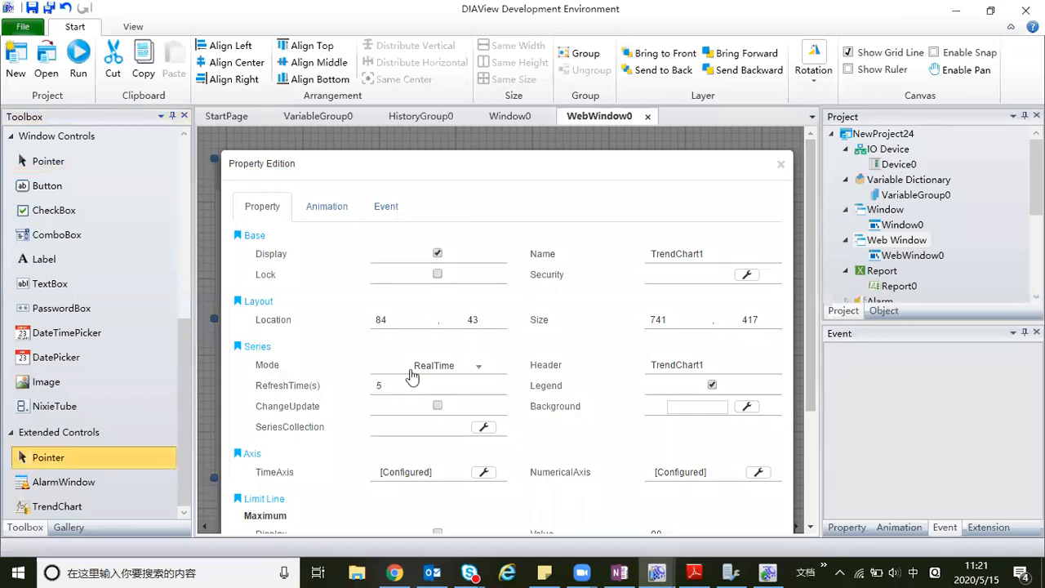
click(477, 373)
click(419, 408)
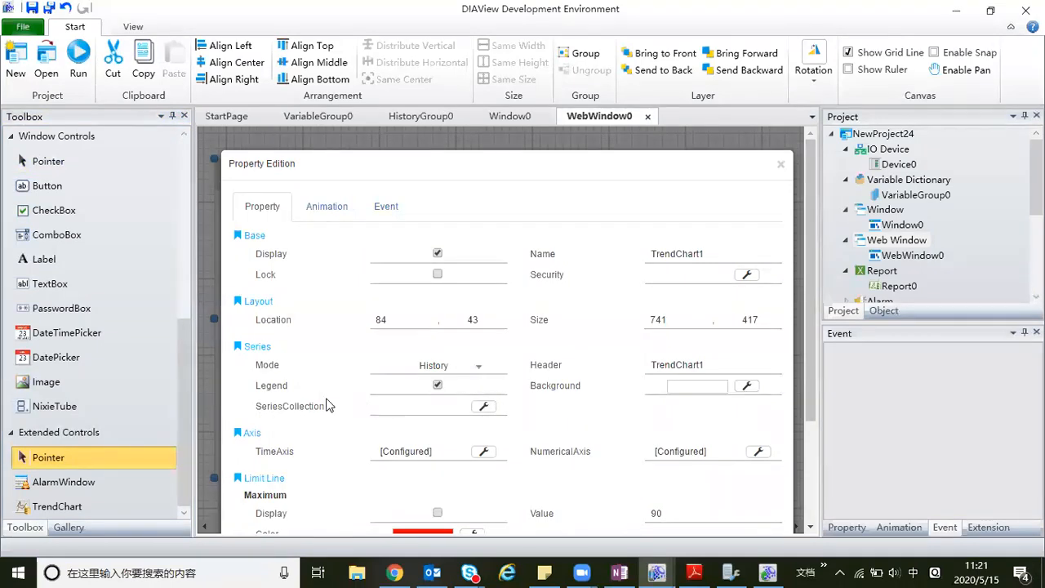
Add a FastLine series to the chart's SeriesCollection with HistoryGroup0's RecordVariable as its variable path, and confirm.
click(484, 406)
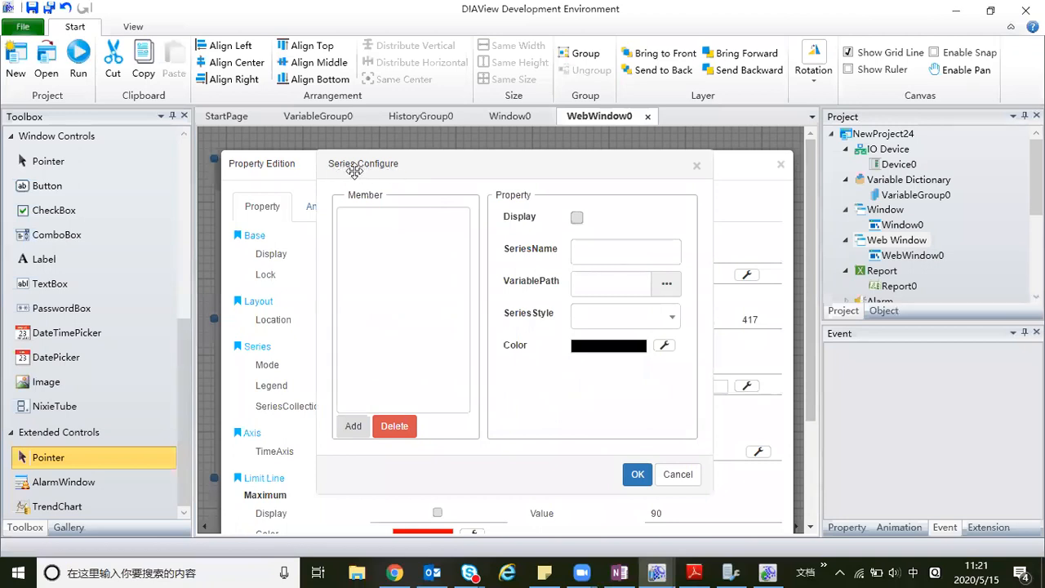
click(352, 426)
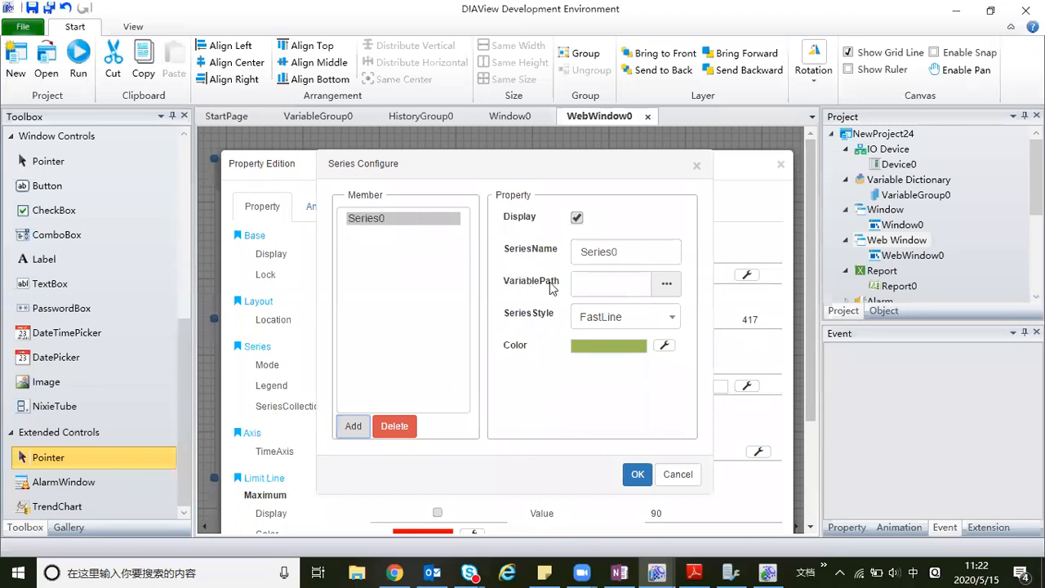
click(667, 287)
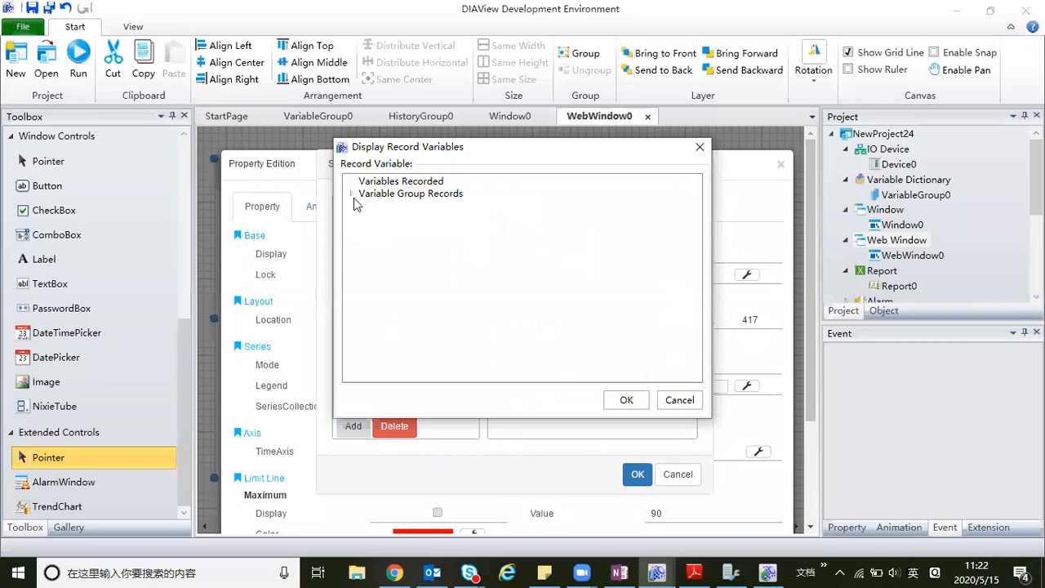
click(352, 194)
click(365, 206)
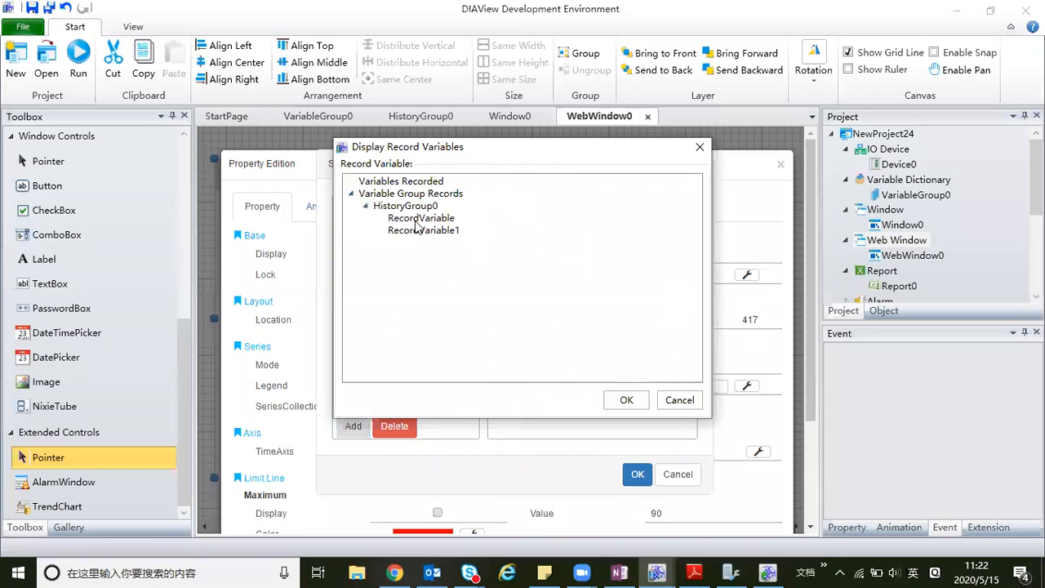
double_click(420, 218)
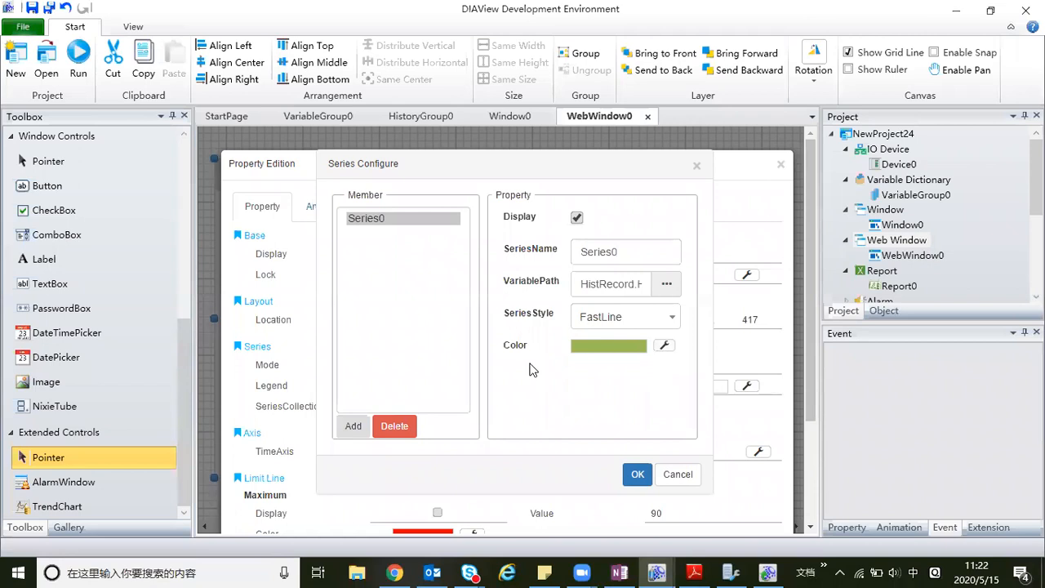
click(672, 323)
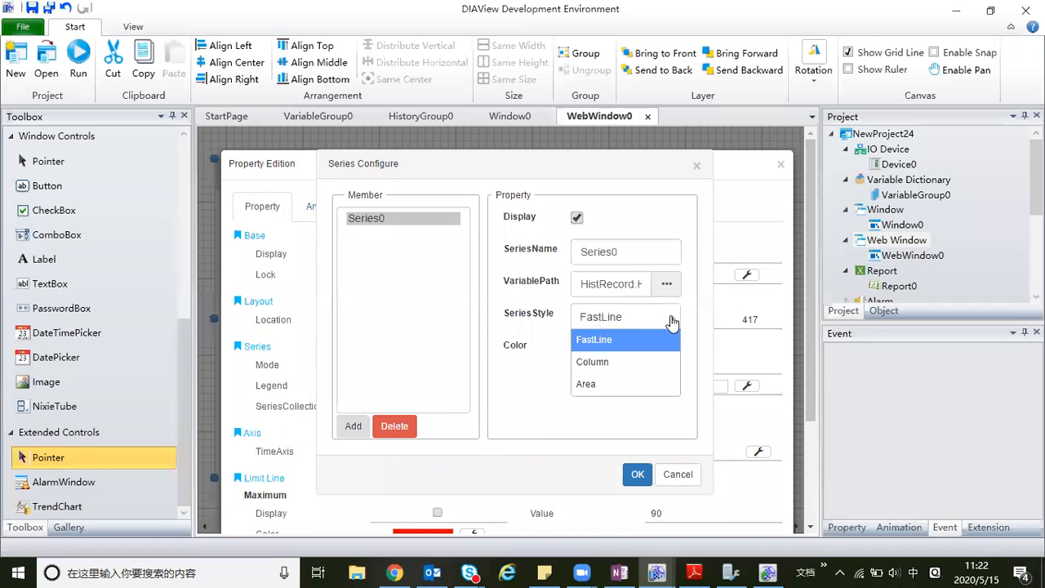
click(668, 324)
click(638, 475)
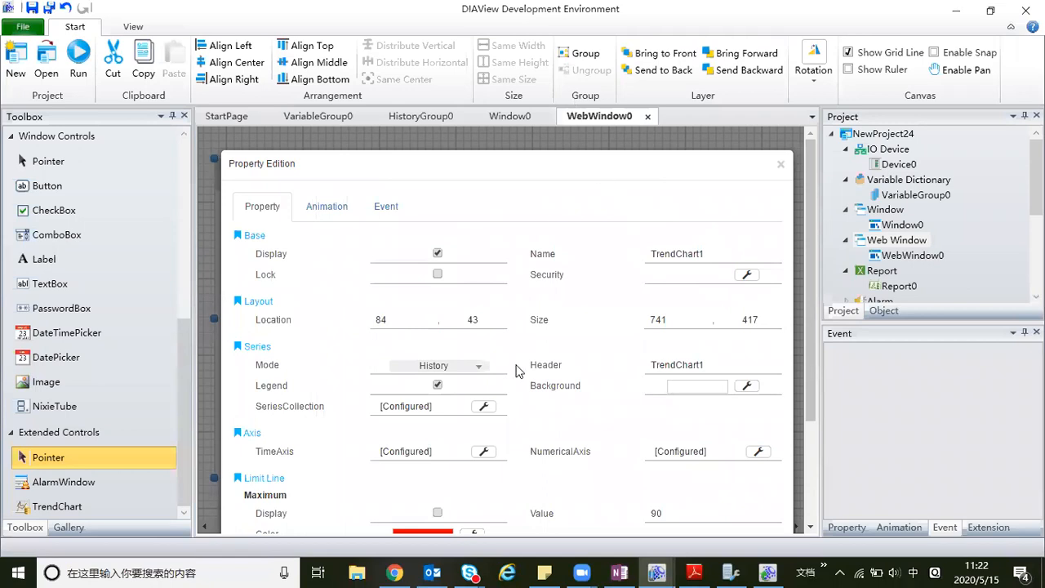
Set the trend chart's NumericalAxis maximum to 300 and its UnitValue to 30, and confirm the axis settings.
scroll(516, 364, down, 4)
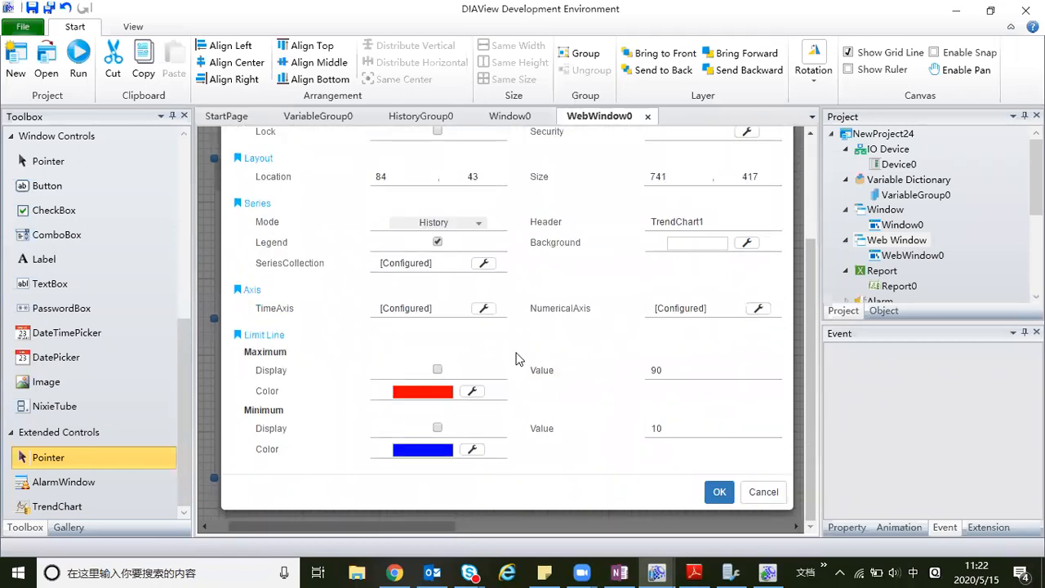
scroll(452, 382, up, 2)
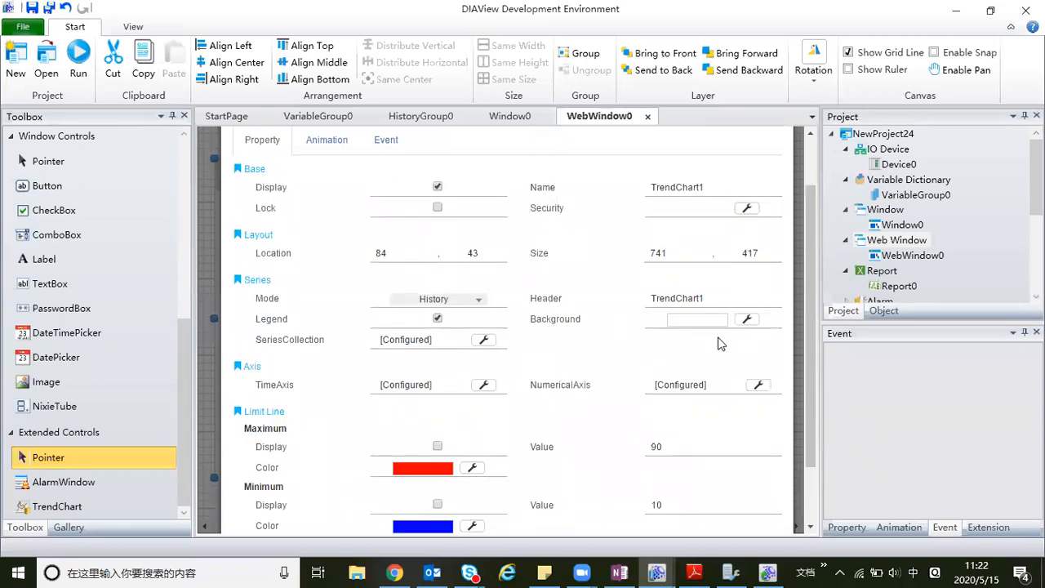
scroll(721, 343, down, 2)
click(756, 307)
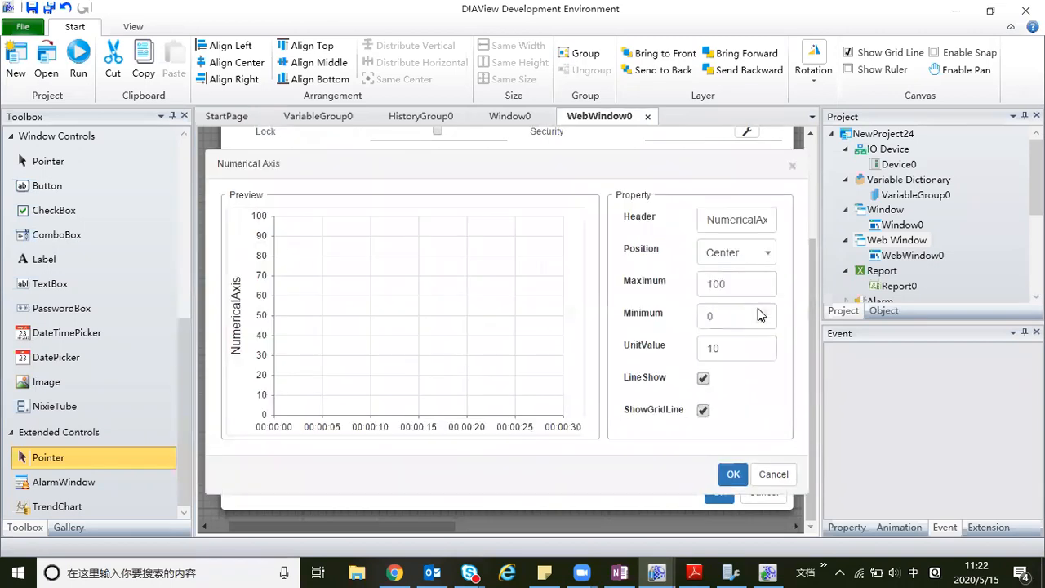
drag(527, 183, 518, 146)
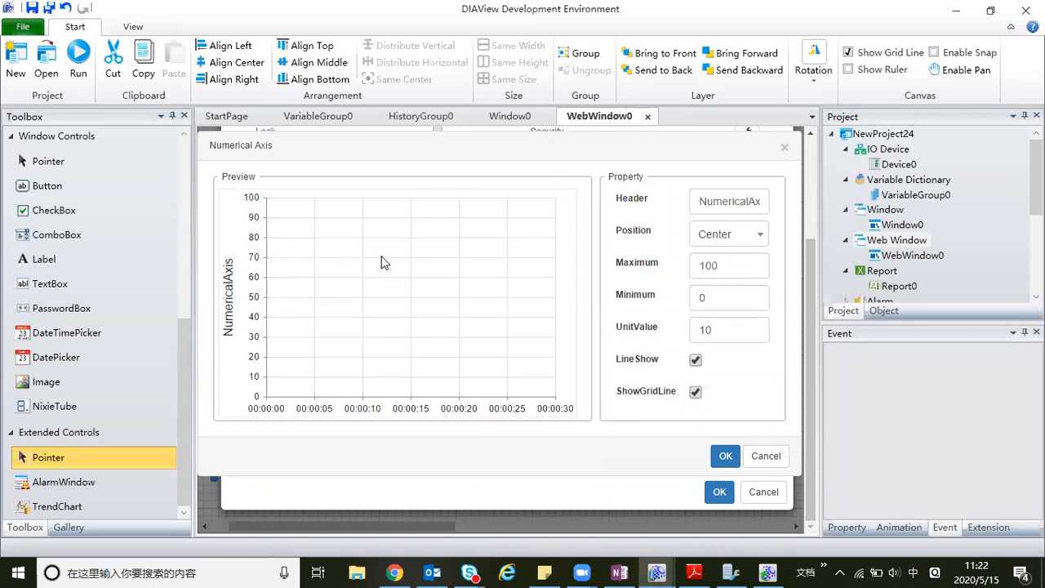
drag(720, 266, 693, 262)
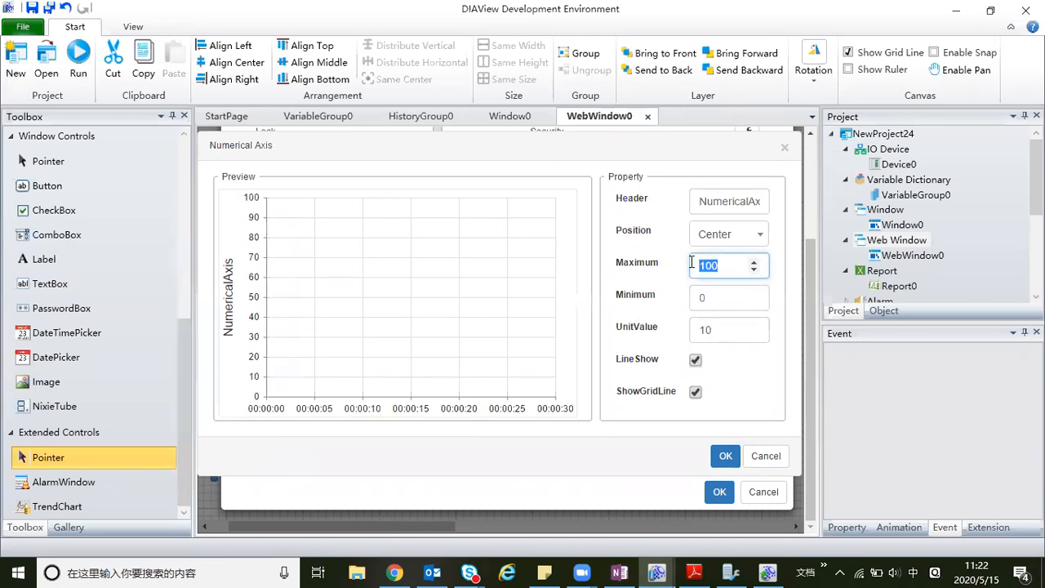
text(300)
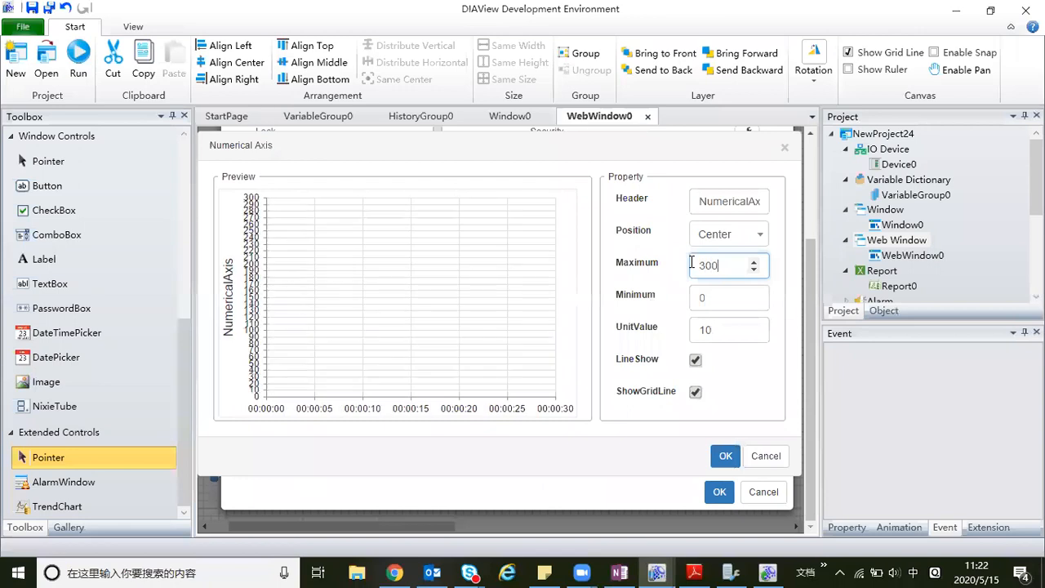
drag(718, 333, 683, 331)
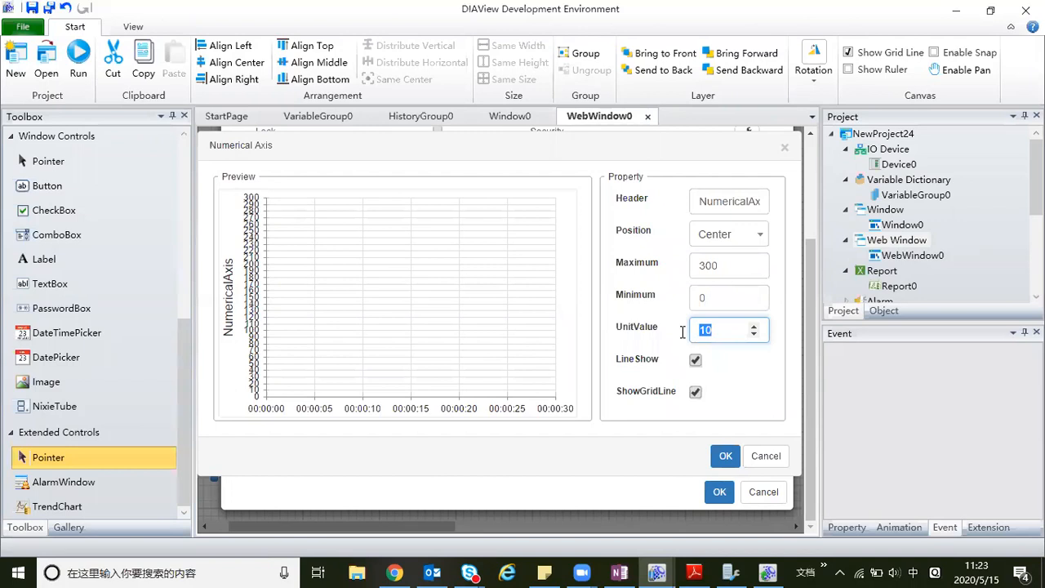
text(30)
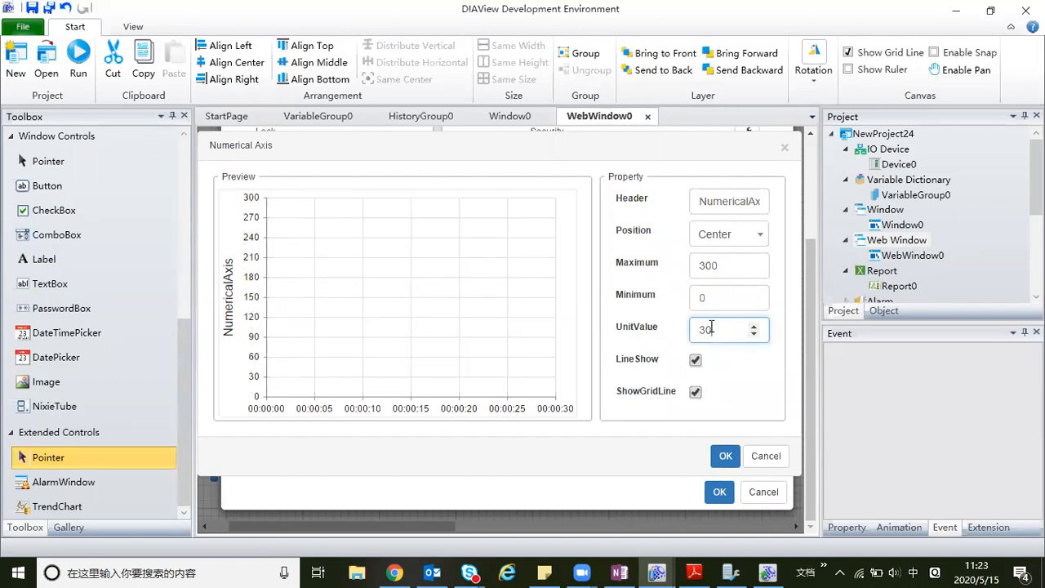
click(723, 458)
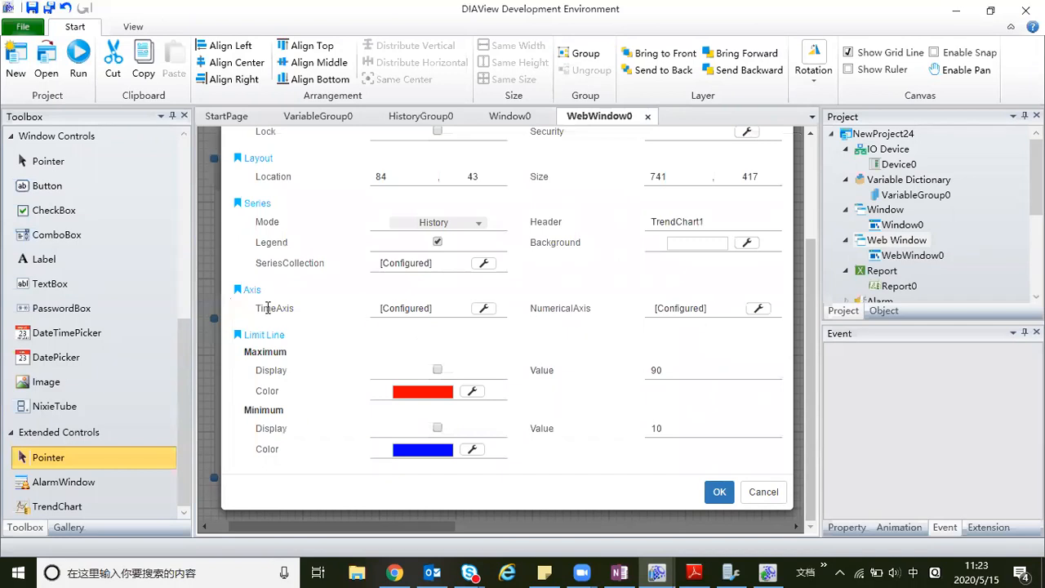
Review the TimeAxis format options, keep LongTime, and apply the trend chart's properties.
click(481, 310)
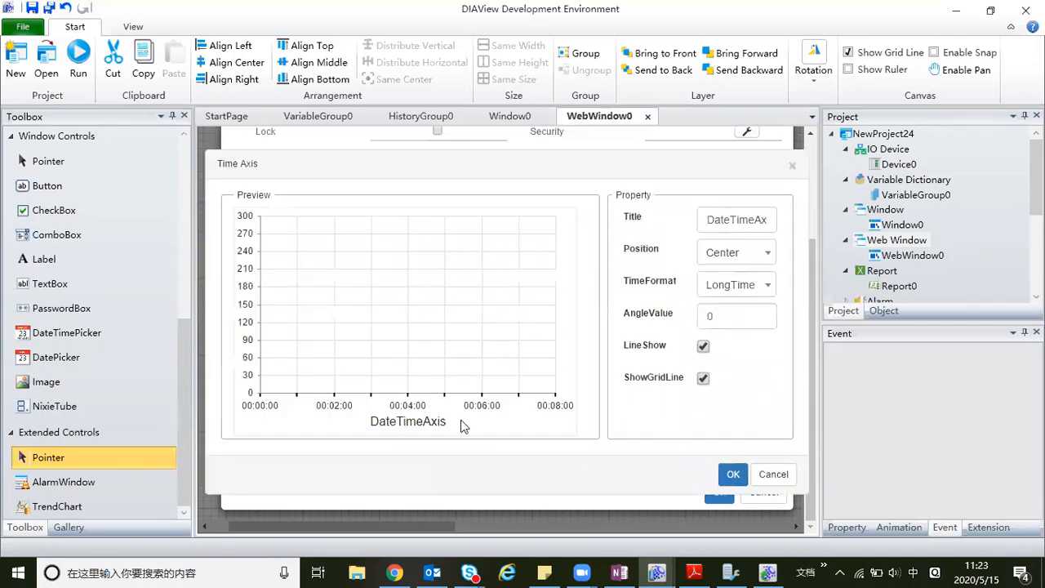
click(769, 287)
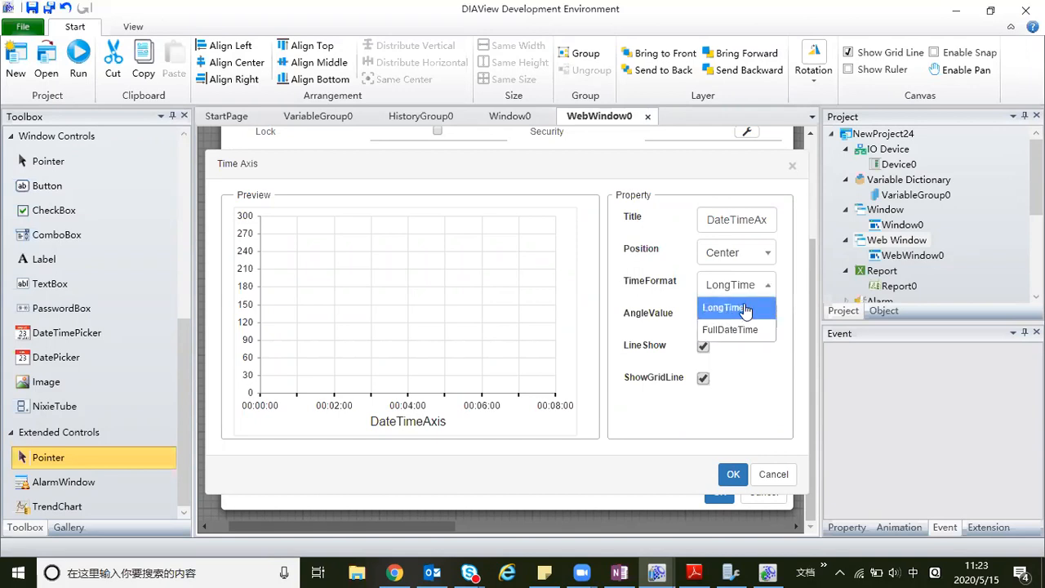
click(759, 286)
click(733, 476)
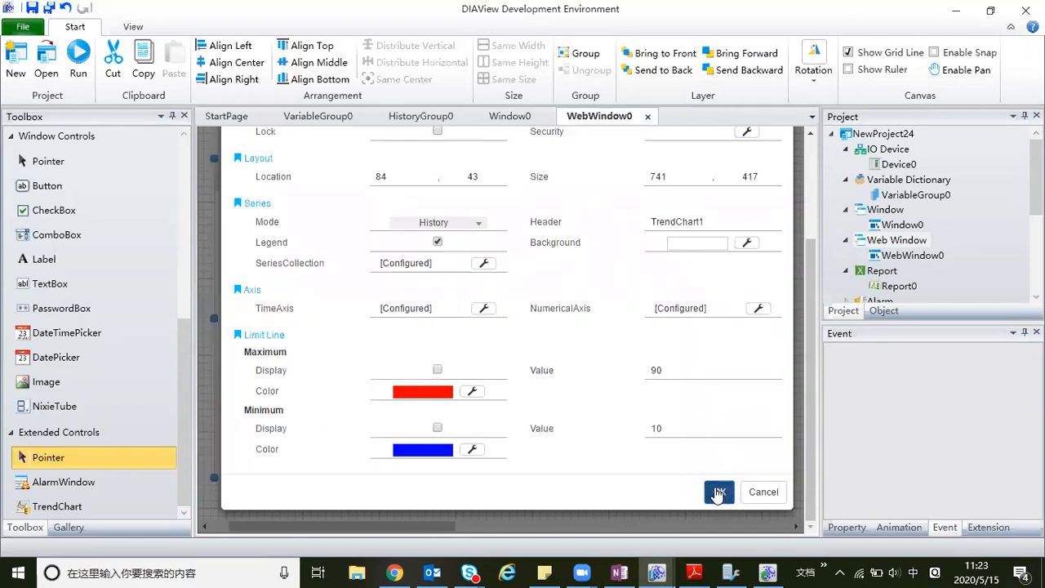
click(719, 493)
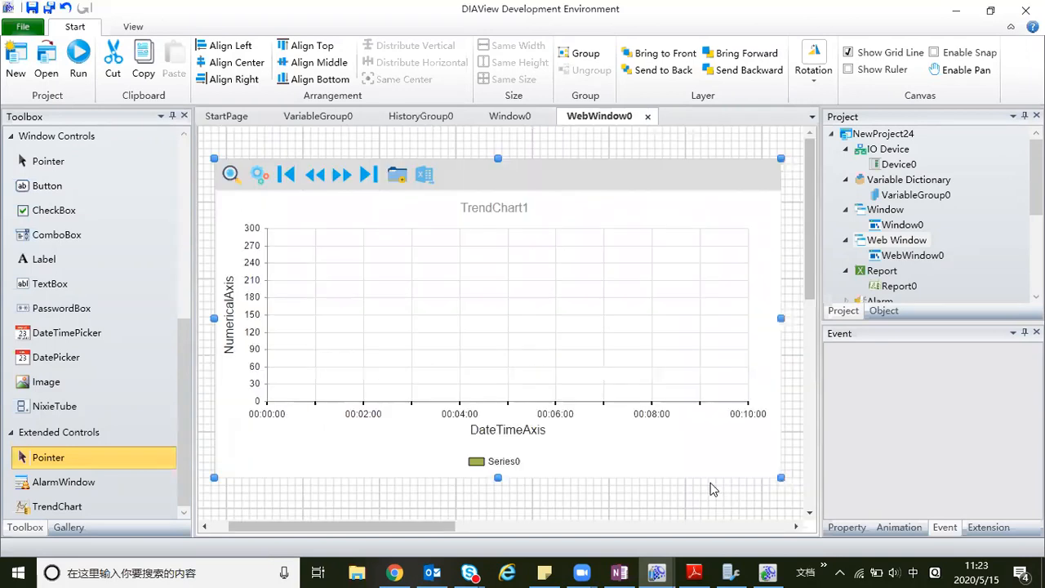
click(791, 258)
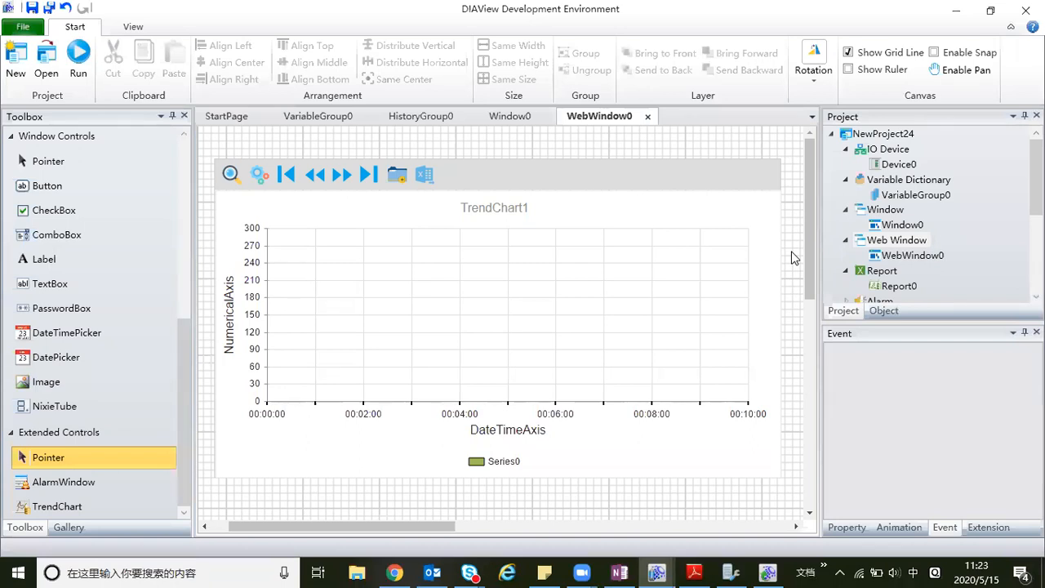
Open the project configuration and add WebWindow0 as the start window for the web.
scroll(931, 215, down, 4)
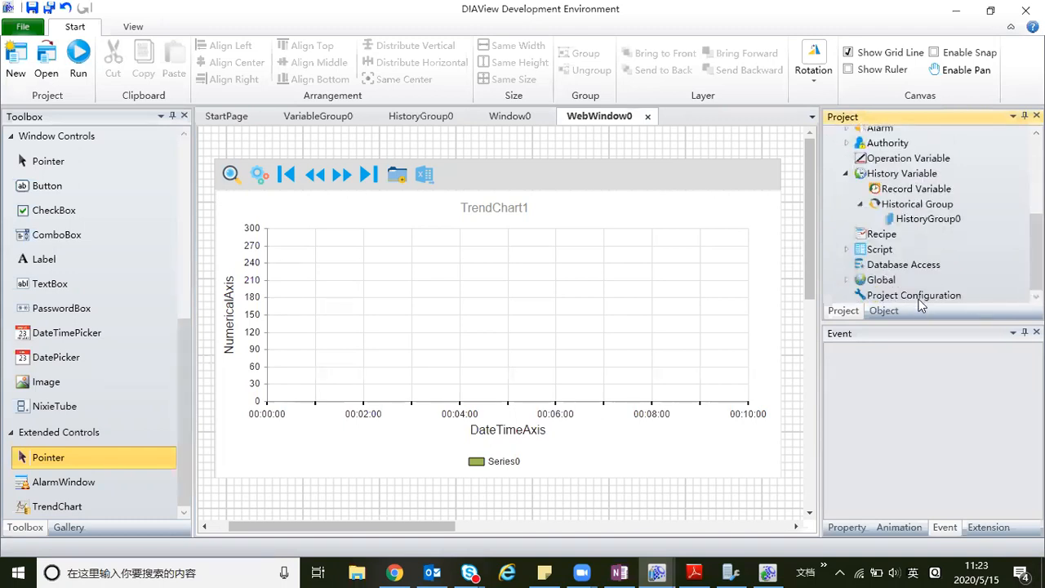
double_click(916, 295)
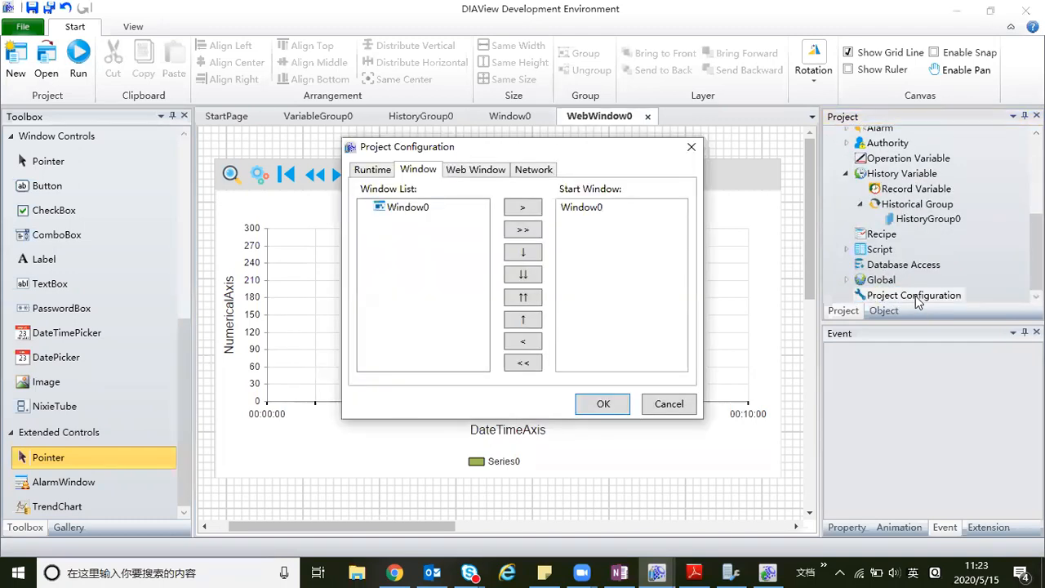
click(467, 174)
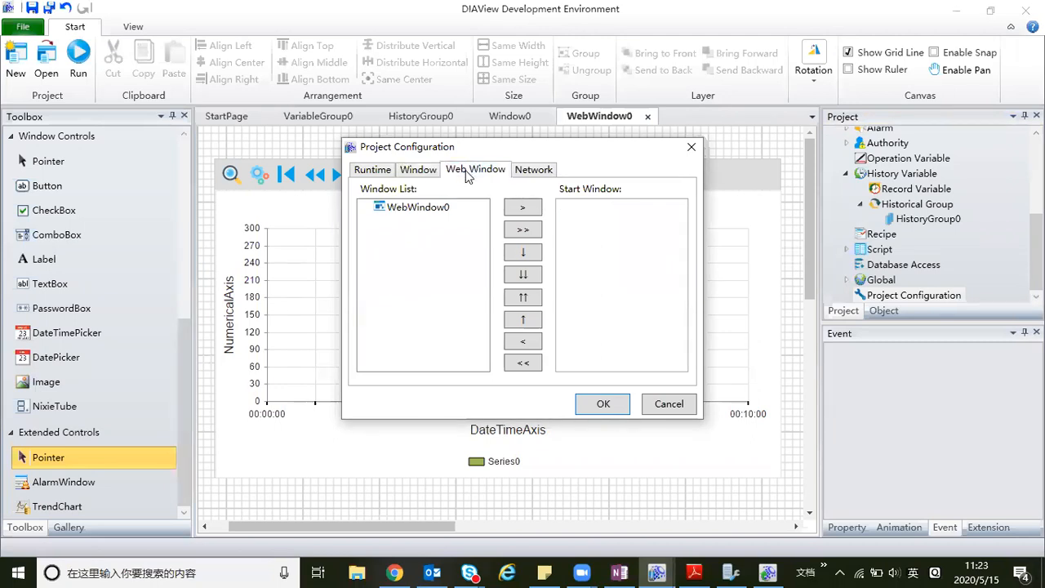
click(399, 208)
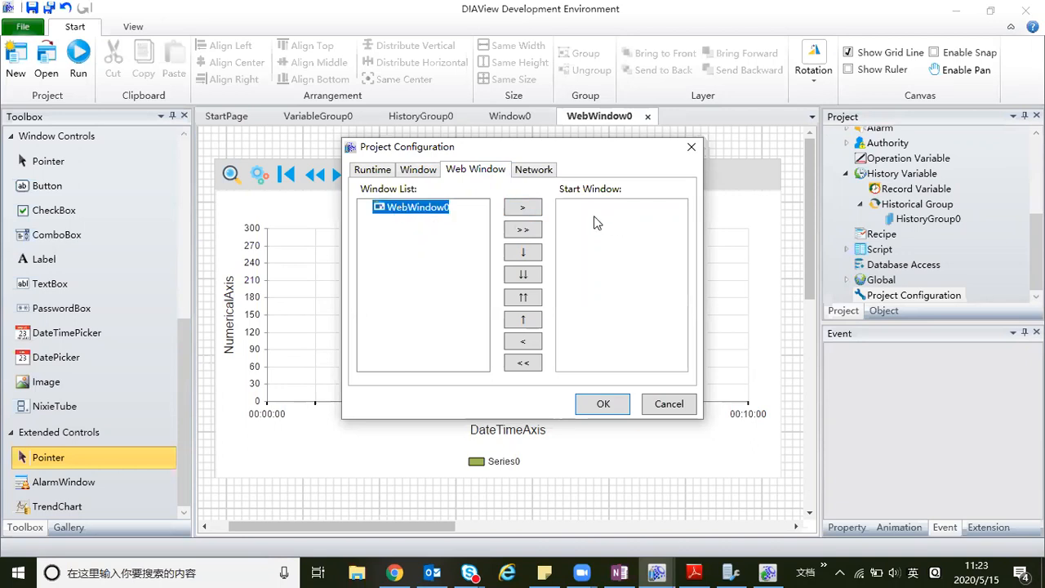
click(523, 209)
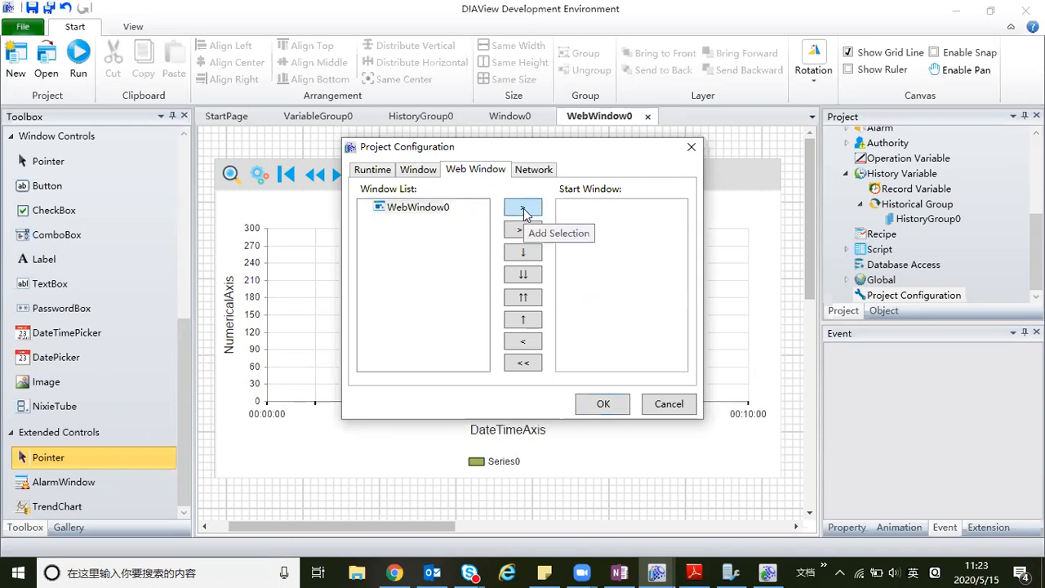
click(523, 209)
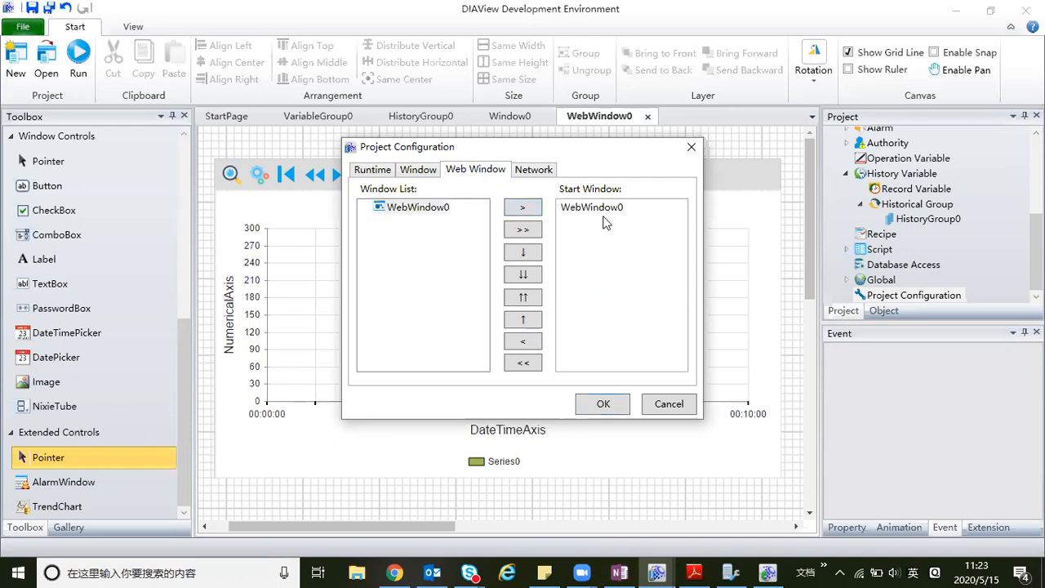
Enable Start Web Server in the project's network settings and confirm the configuration.
click(532, 175)
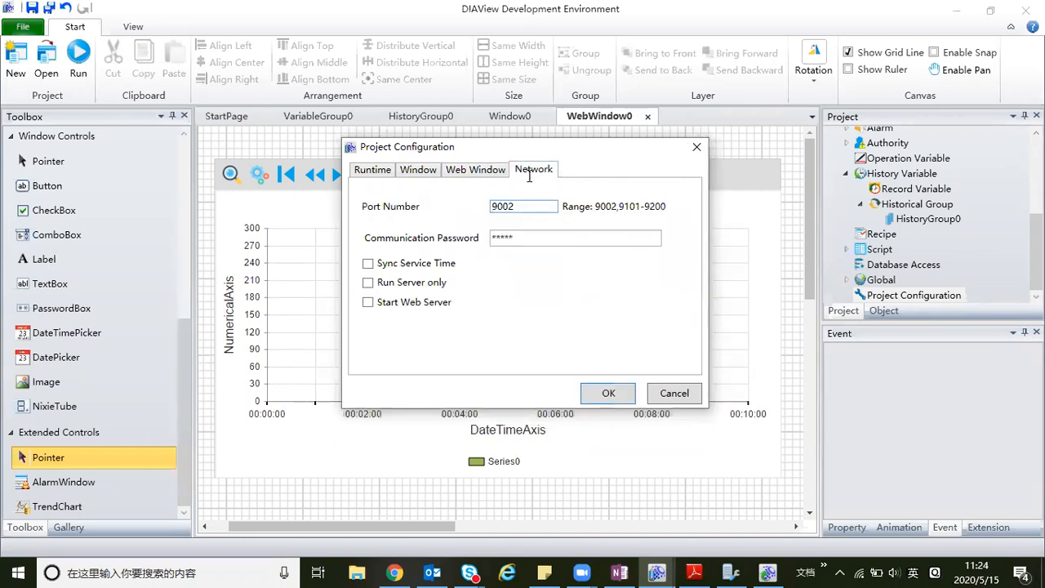
click(367, 303)
click(605, 395)
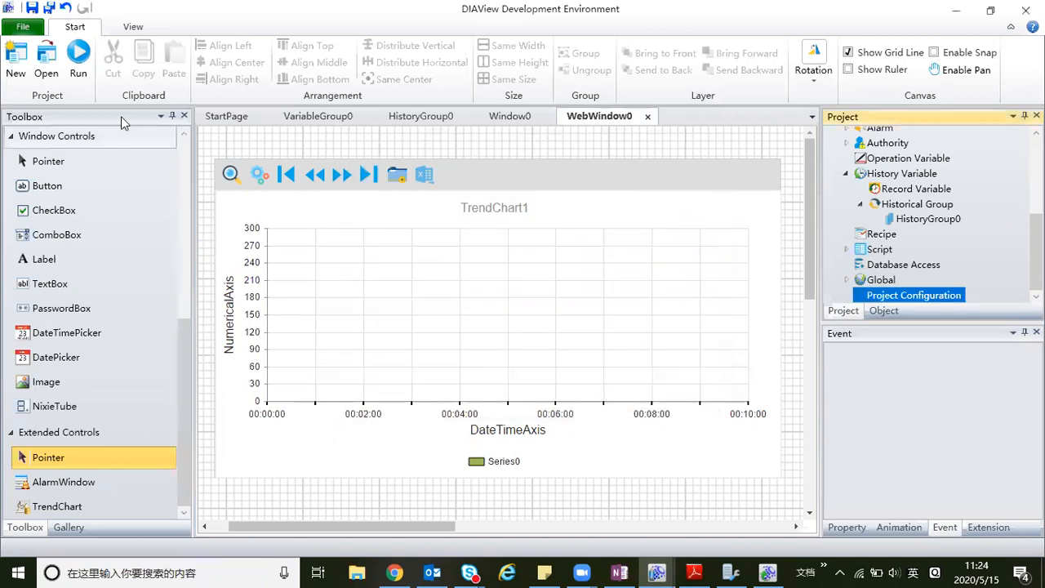
Run the project and open its web runtime in the browser at 192.168.43.168:8888.
click(75, 62)
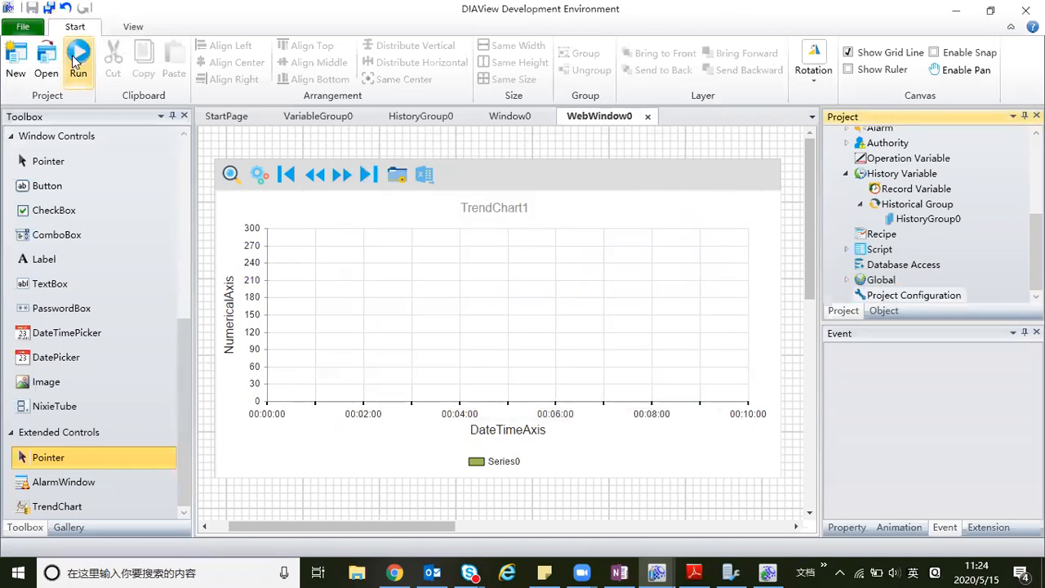
click(75, 62)
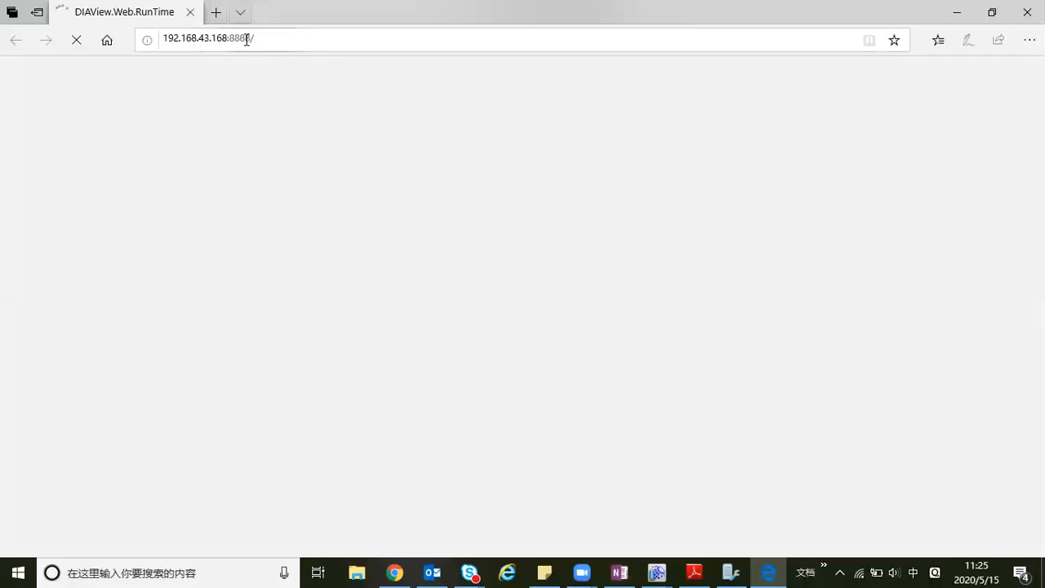
click(247, 39)
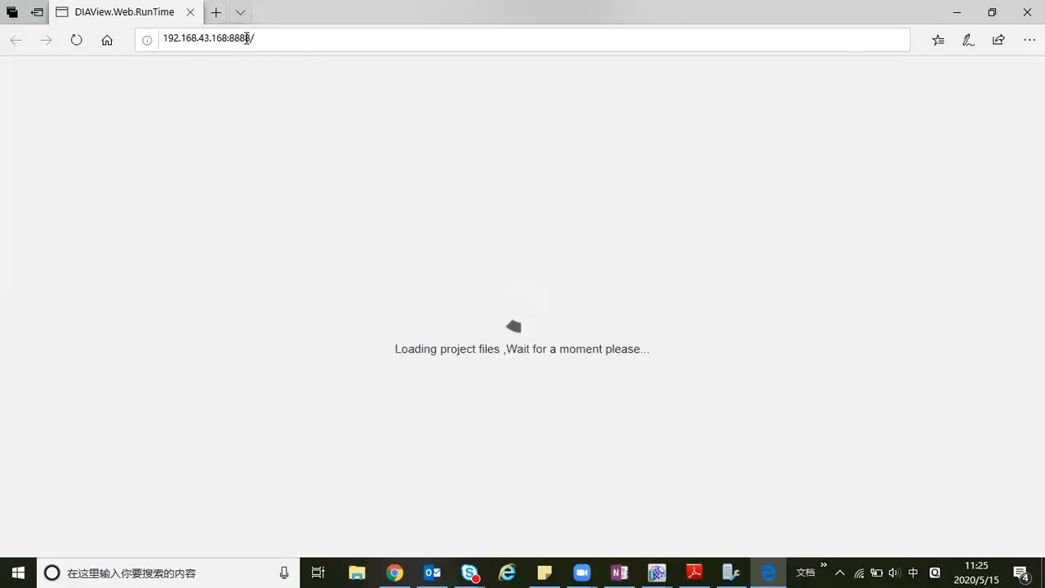
drag(233, 38, 267, 34)
click(266, 32)
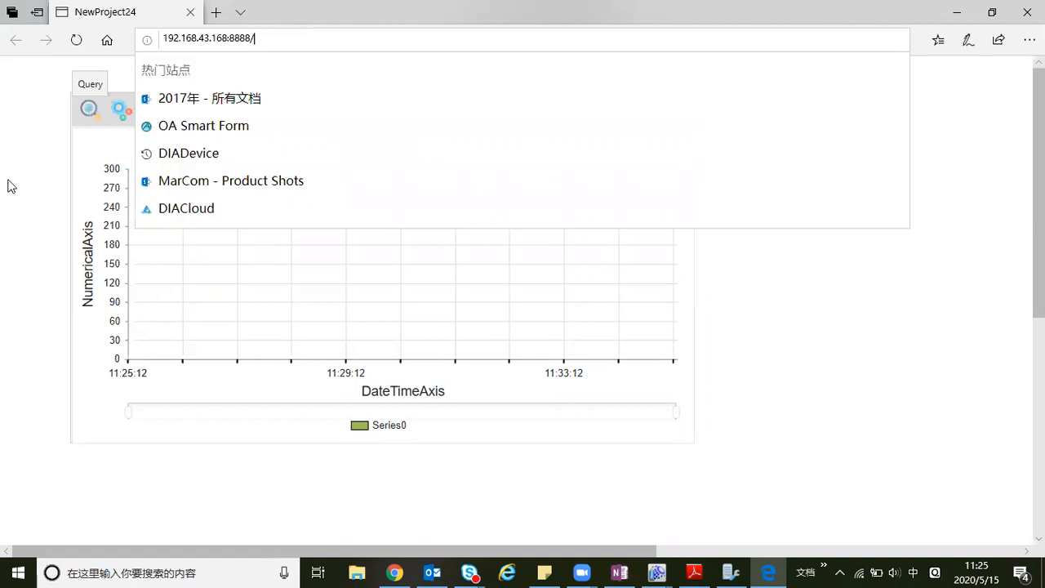
Open the web trend chart's custom query and apply a time range starting at 11:00:00 on 2020-05-15.
click(35, 144)
click(88, 110)
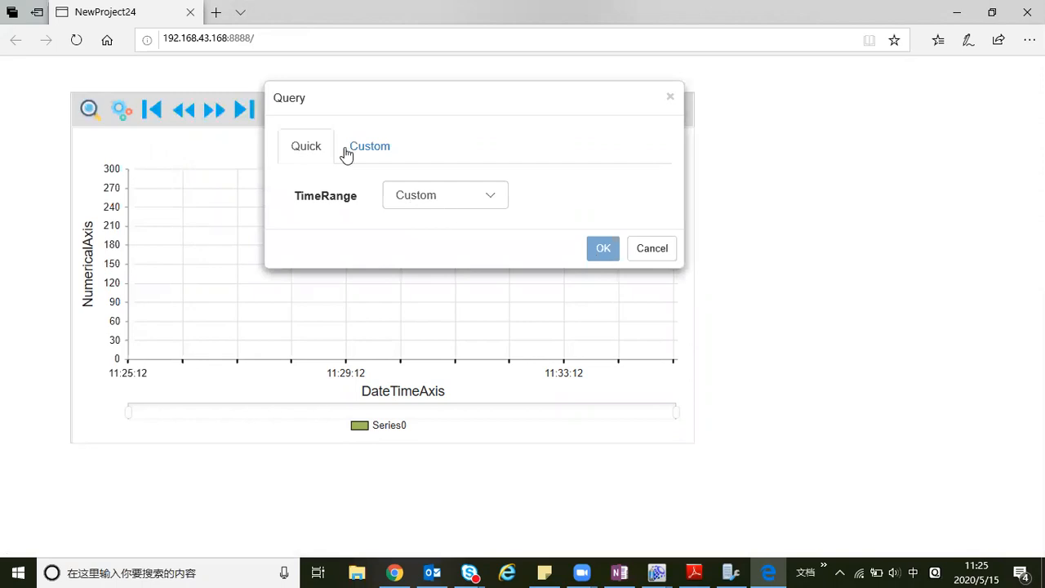
click(314, 152)
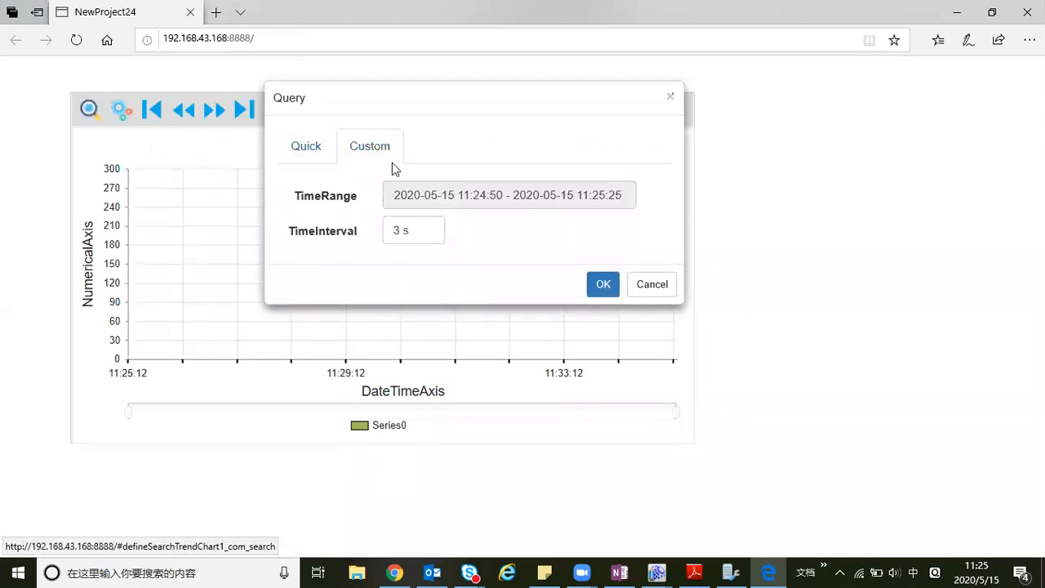
click(484, 196)
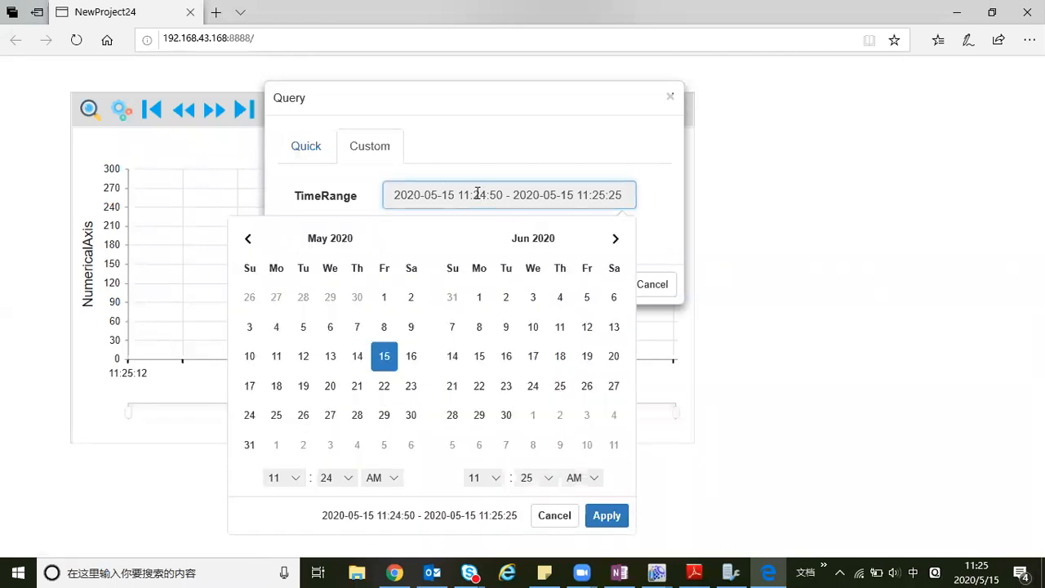
drag(473, 195, 484, 194)
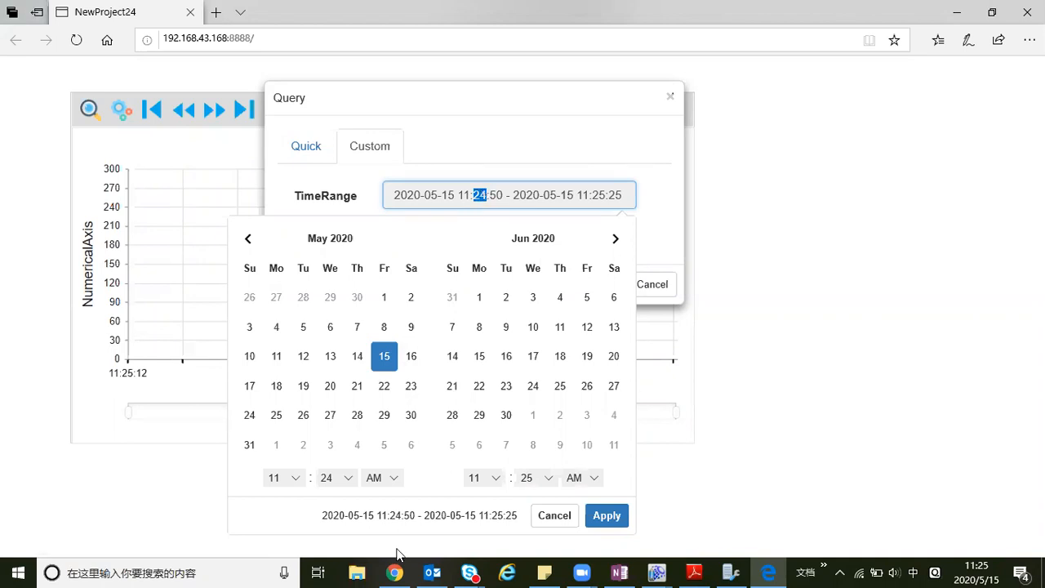
drag(389, 516, 401, 515)
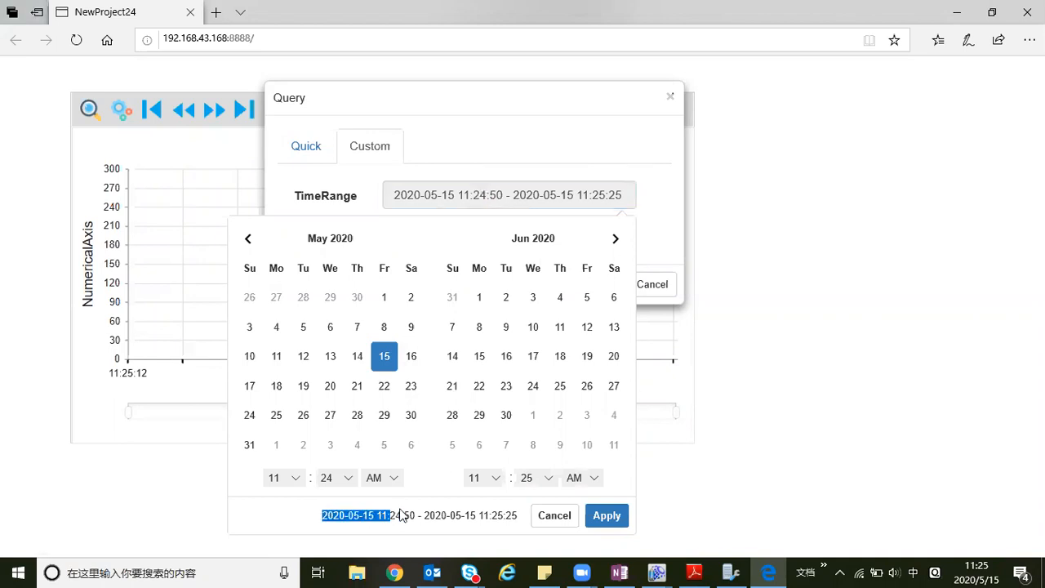
click(401, 515)
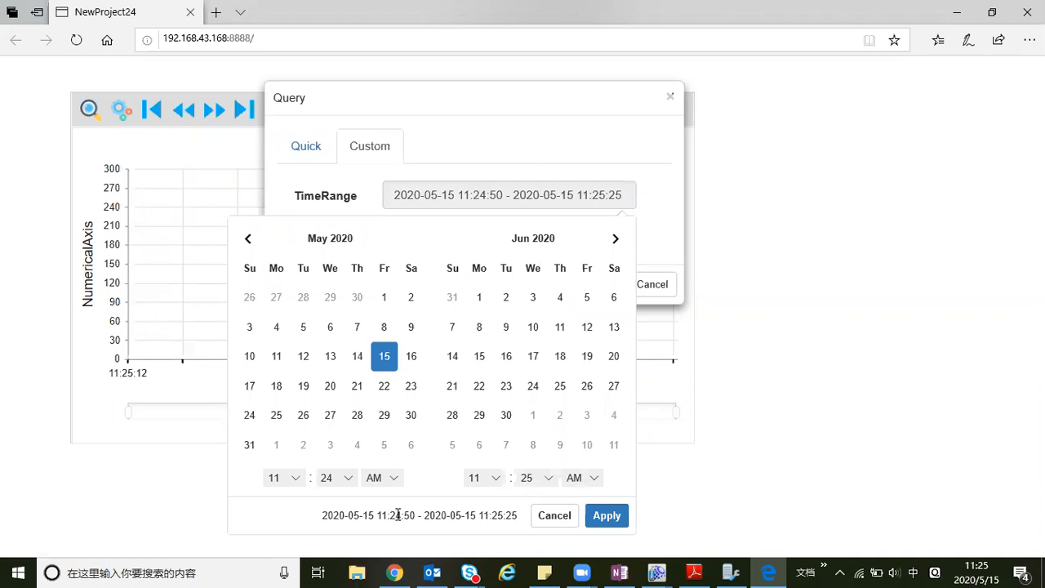
click(349, 484)
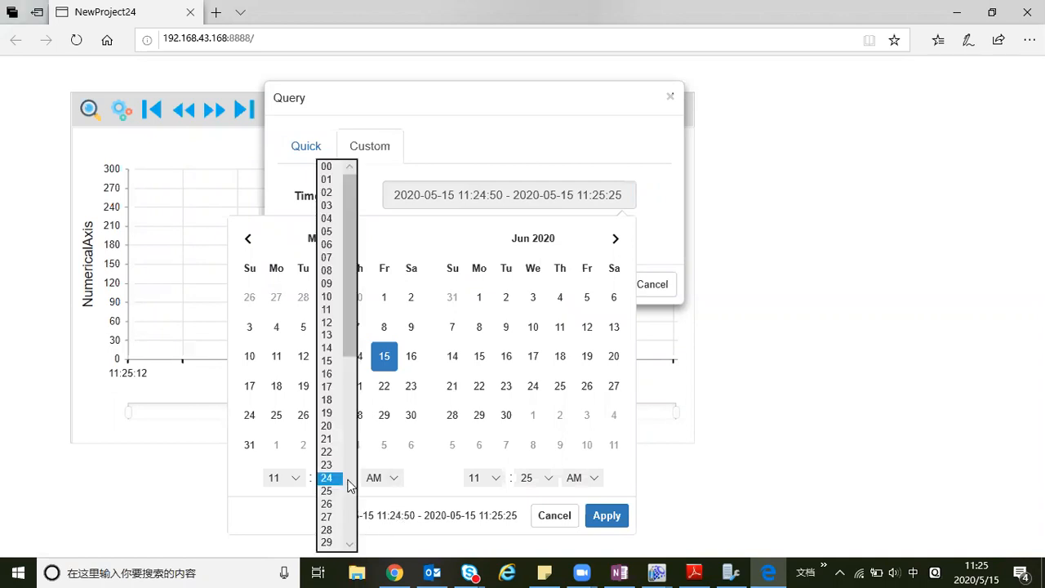
click(327, 168)
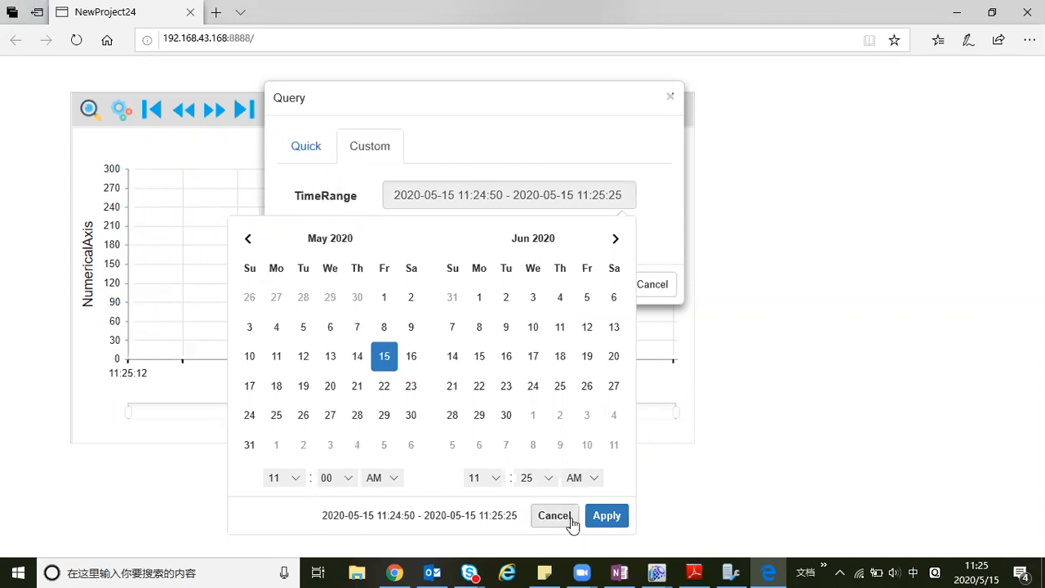
click(606, 517)
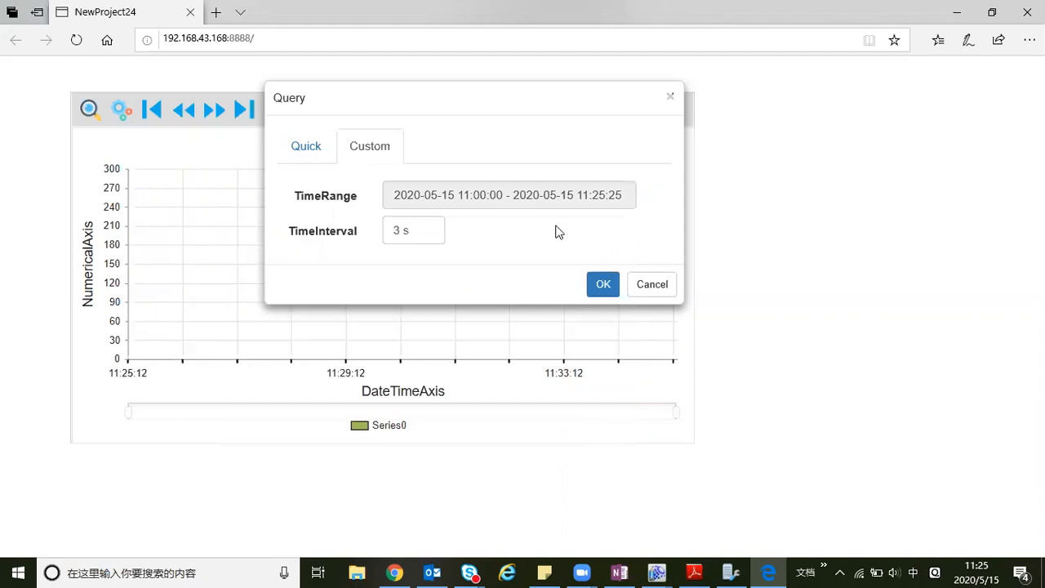
Run the trend chart query for the custom time range and switch back to WebWindow0 in the DIAView development environment.
click(600, 286)
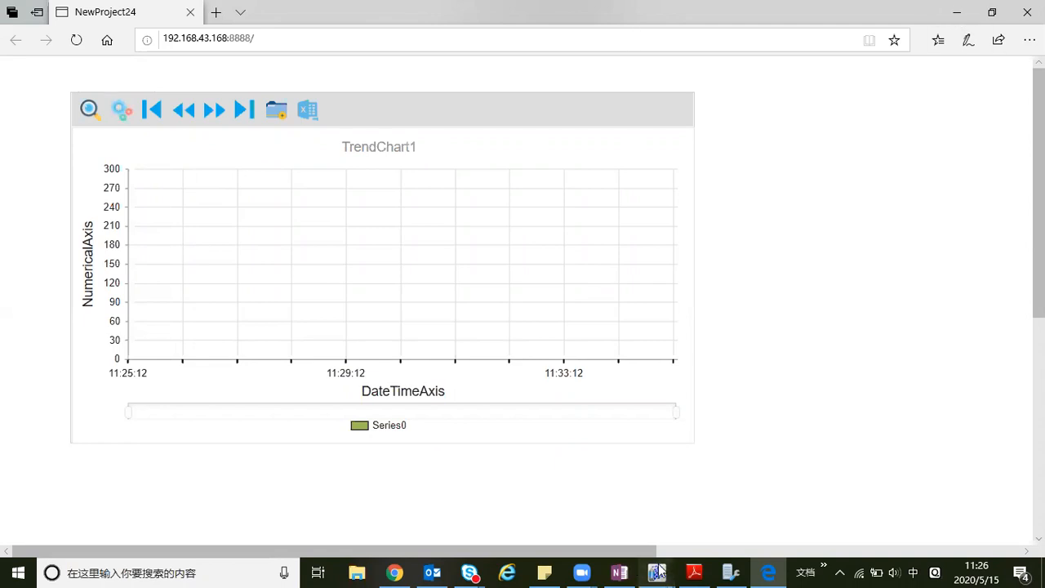
mouse_move(657, 572)
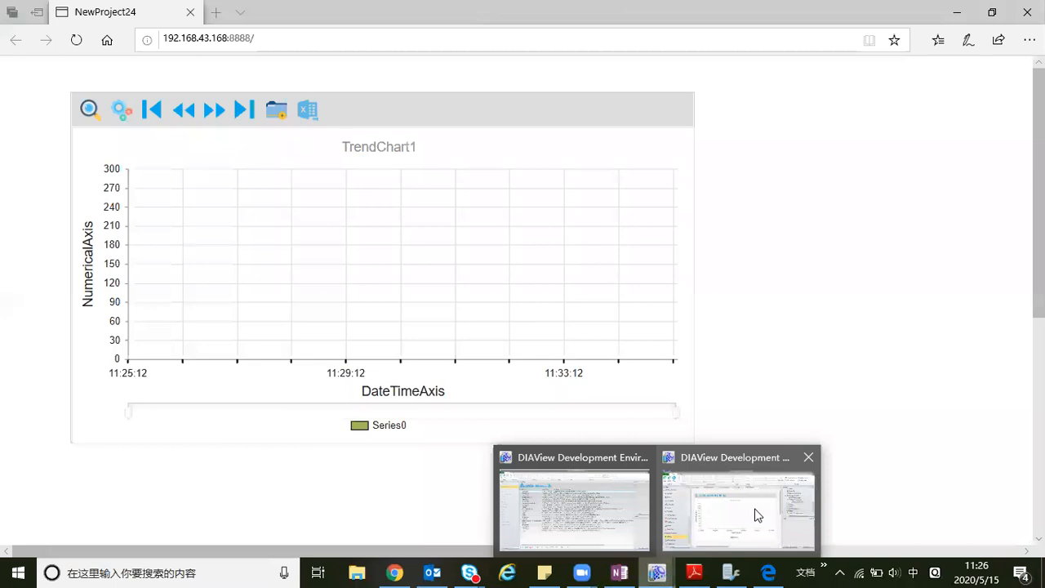
mouse_move(757, 515)
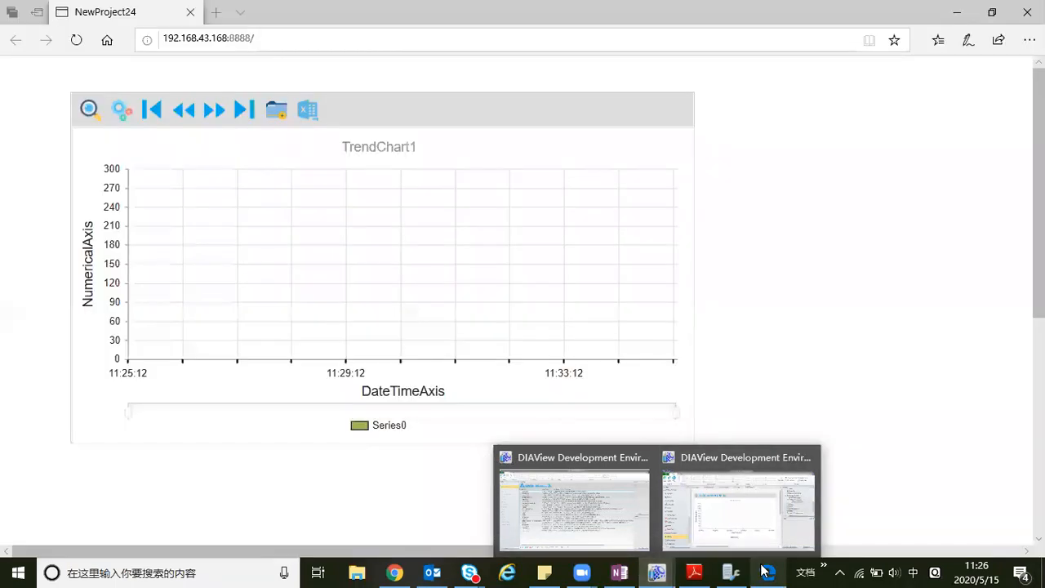
click(766, 572)
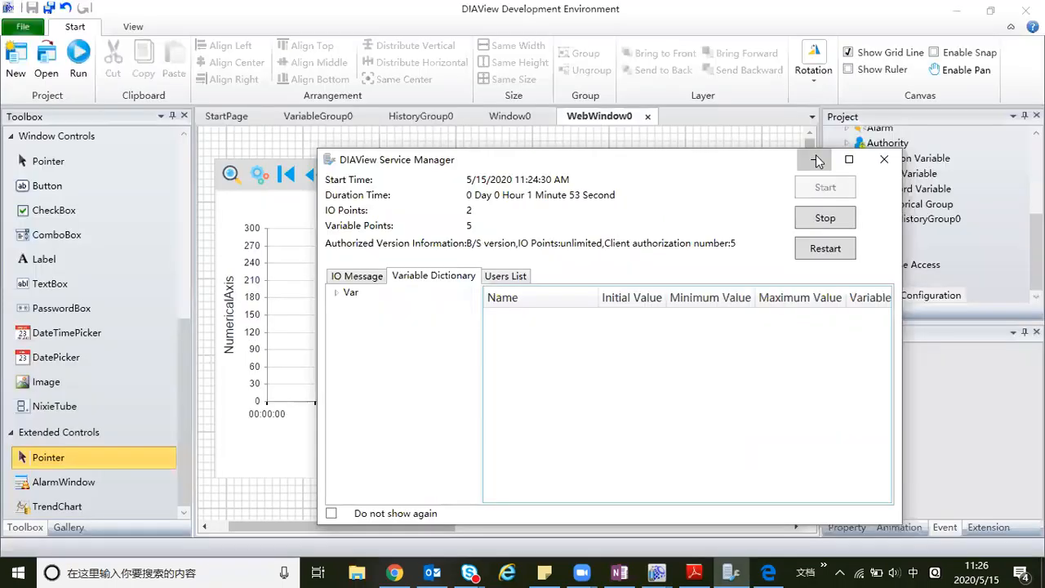
click(816, 158)
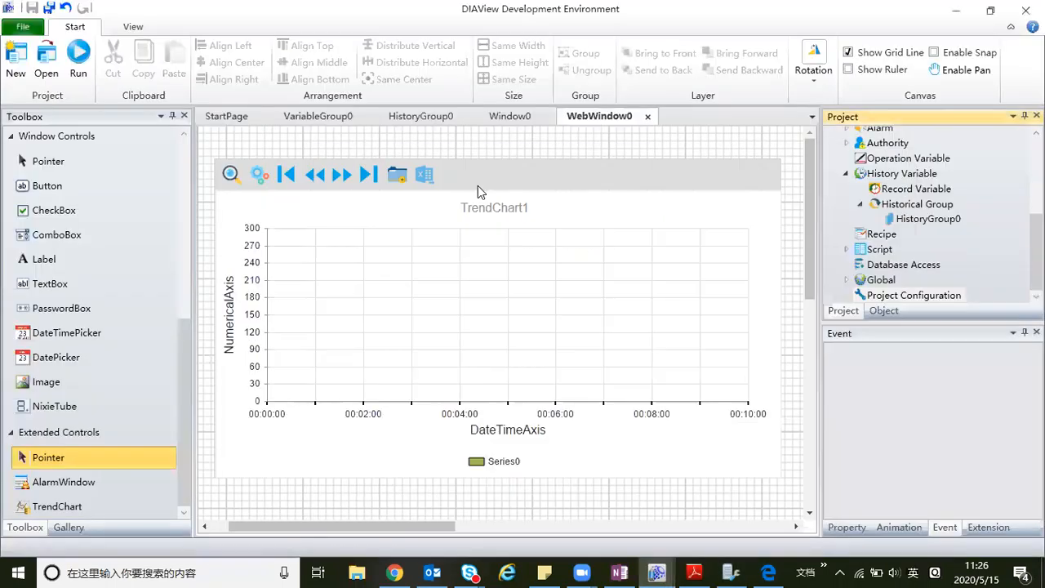
Add a text element above the trend chart in WebWindow0 and shrink the chart from its upper corner to make room.
drag(181, 354, 164, 338)
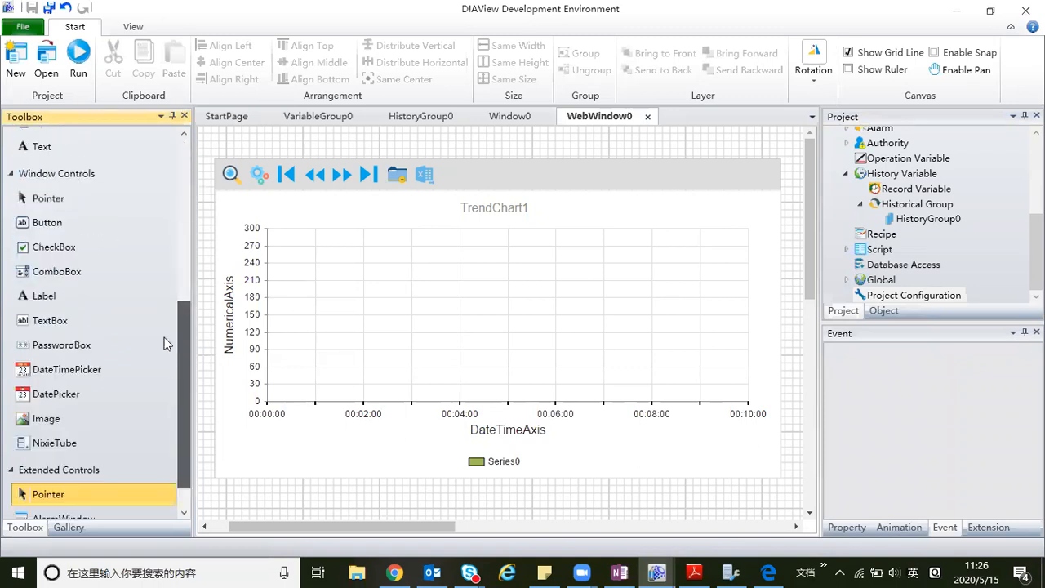
click(185, 180)
click(41, 433)
drag(333, 131, 422, 165)
click(758, 198)
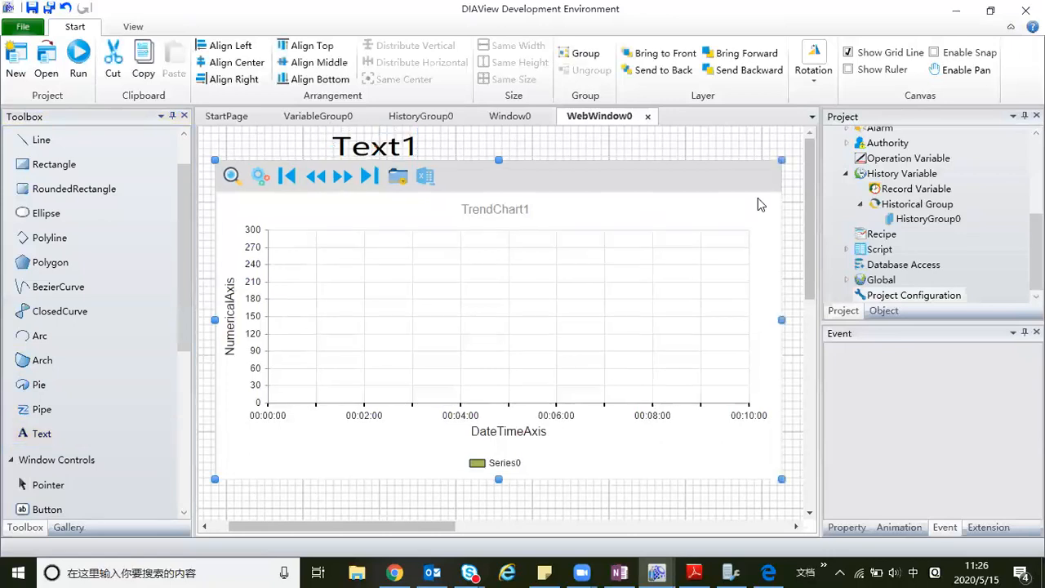
drag(782, 161, 761, 187)
click(391, 146)
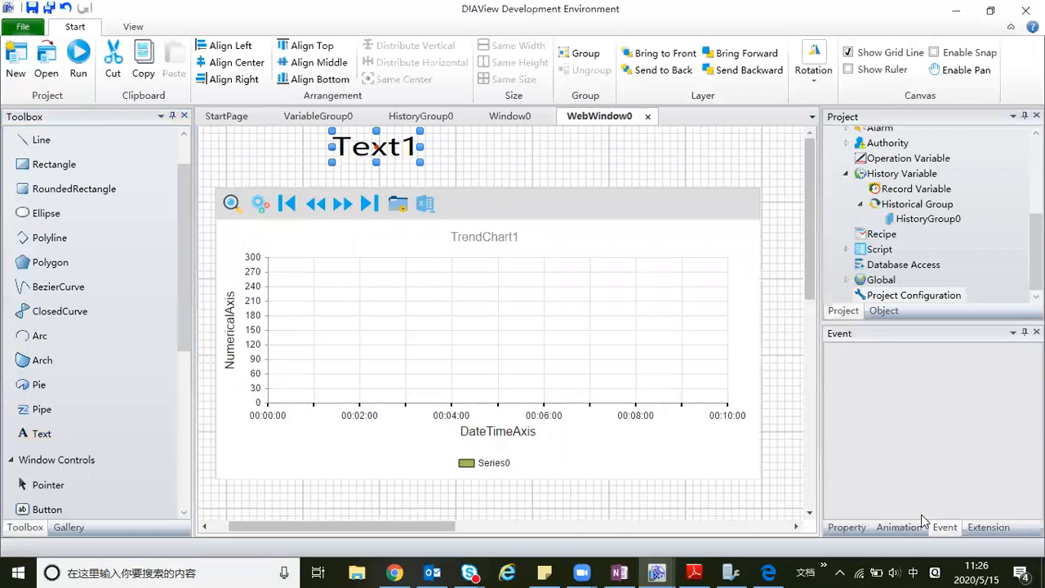
Open the properties of the Text1 element and inspect its text content without editing it.
right_click(406, 161)
click(459, 174)
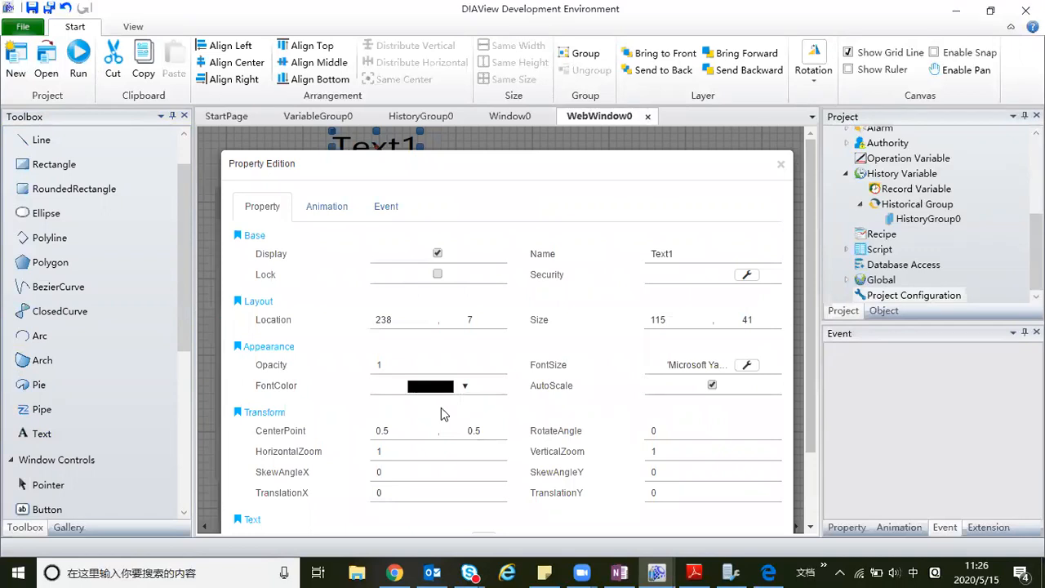
scroll(441, 408, down, 2)
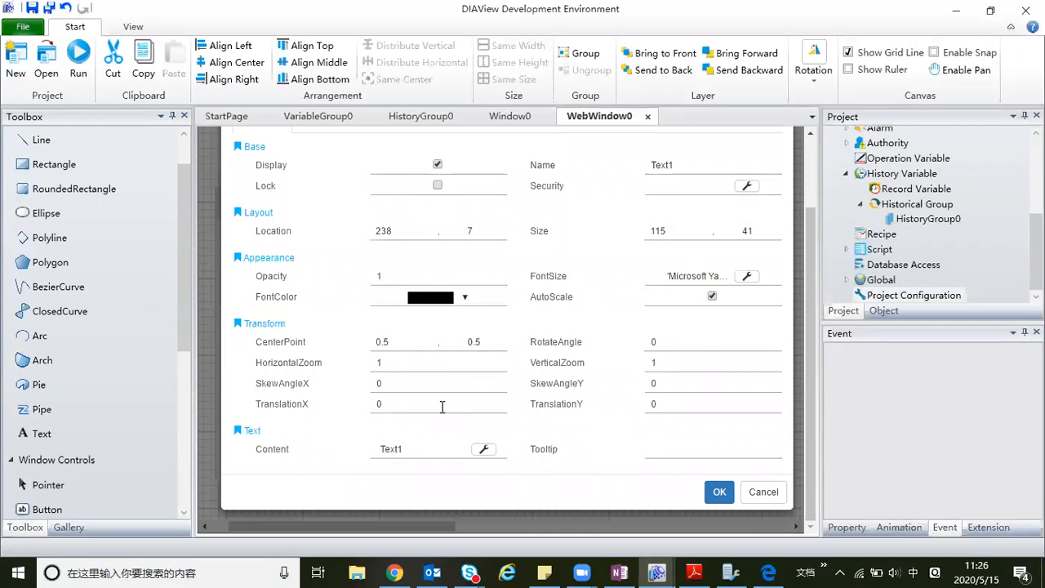
click(483, 450)
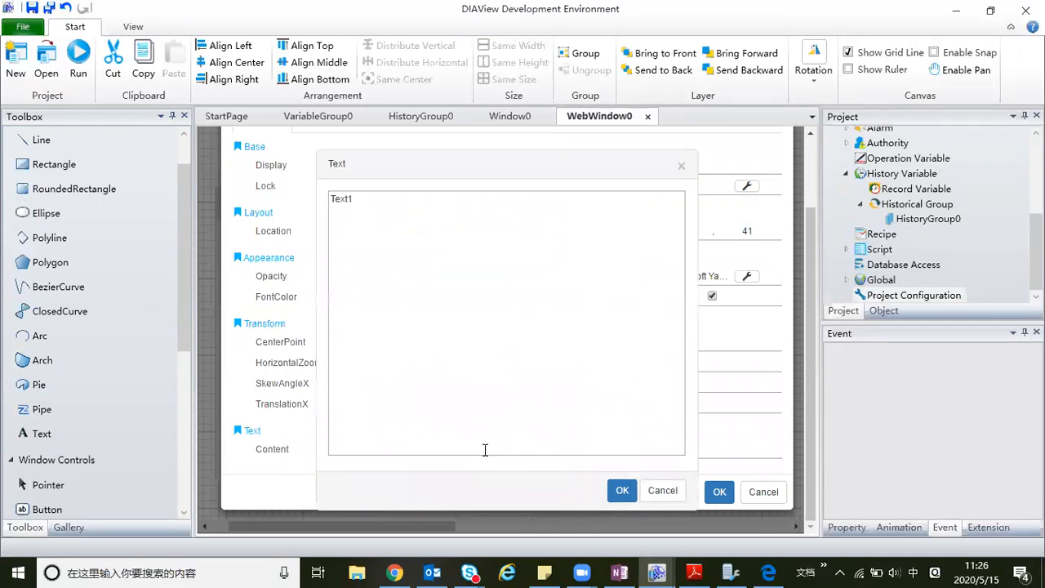
click(683, 168)
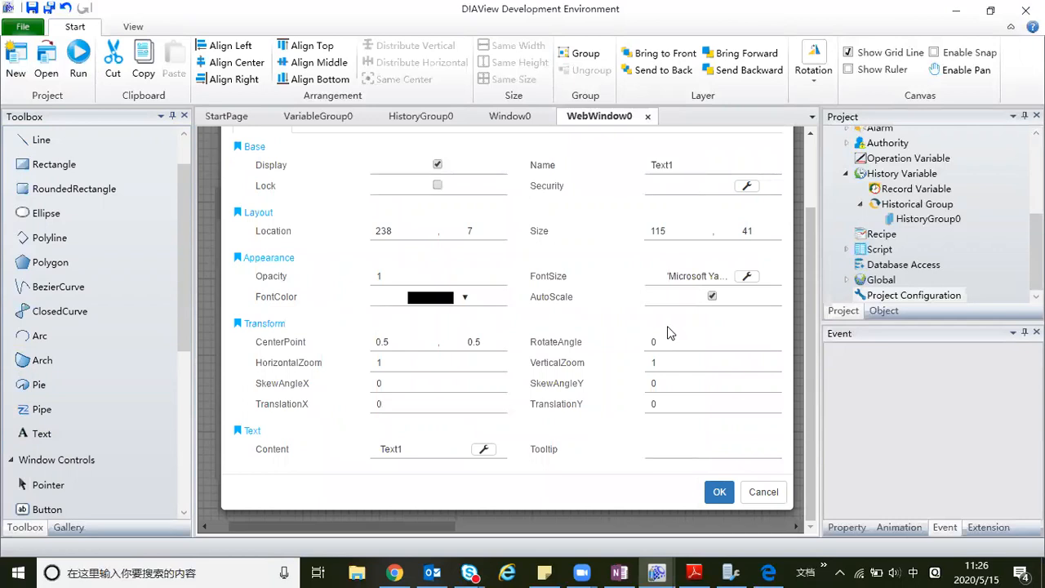
scroll(668, 333, up, 1)
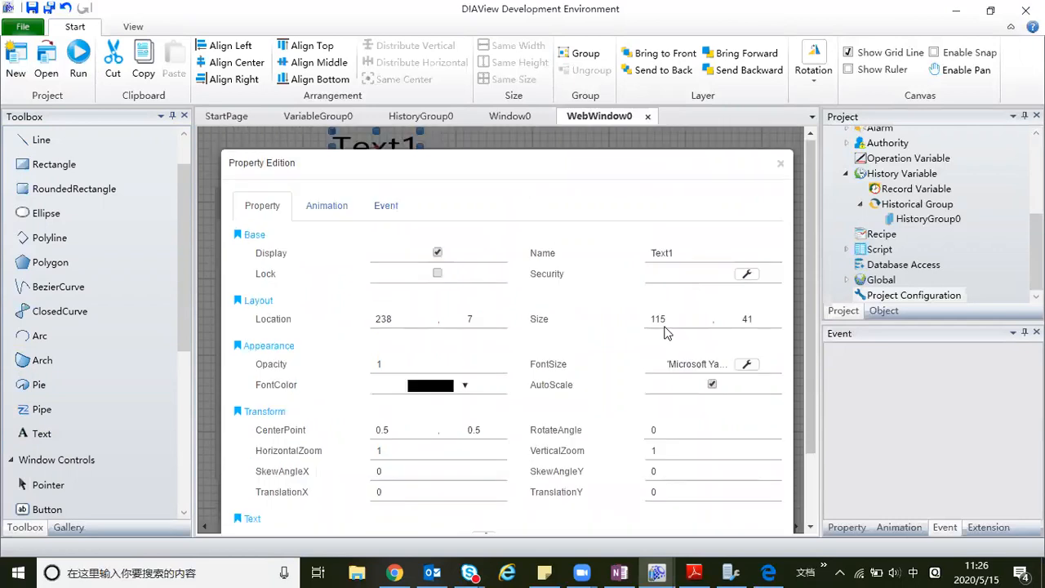
Try to bind Text1's text animation to the expression Var.VariableGroup0.Variable1 and close its properties.
click(318, 212)
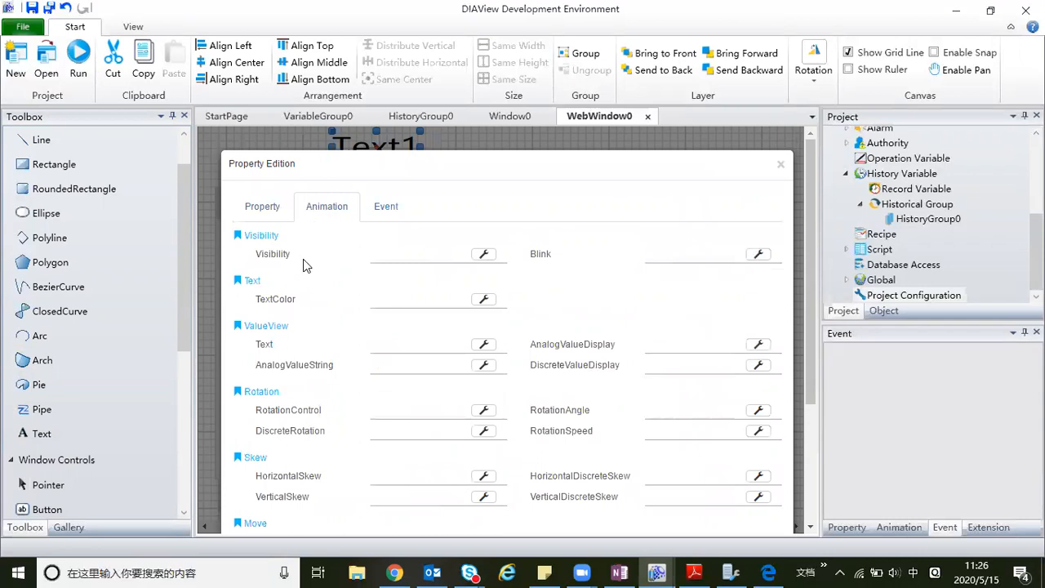
click(485, 345)
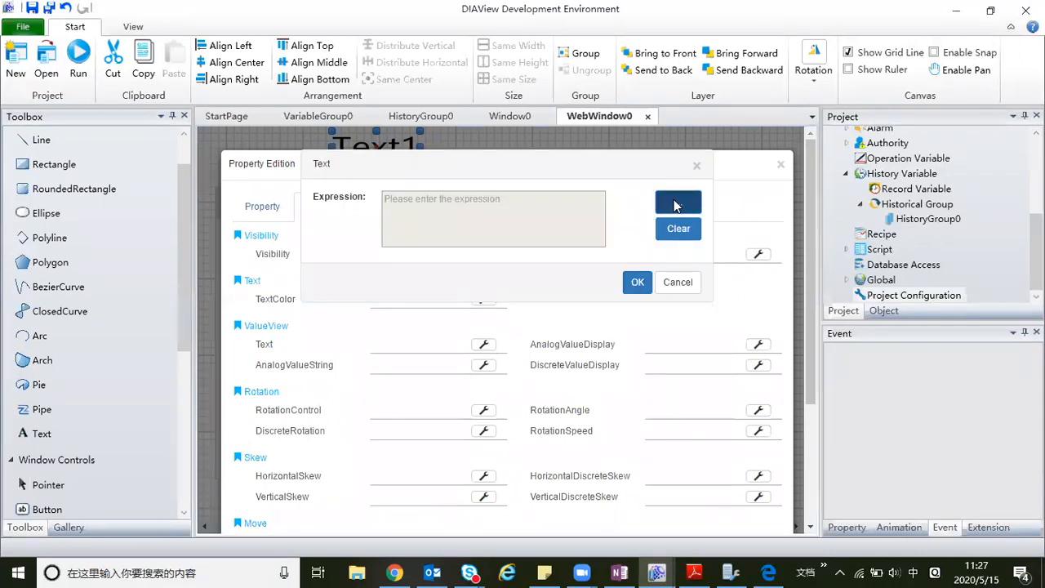
click(675, 206)
double_click(362, 102)
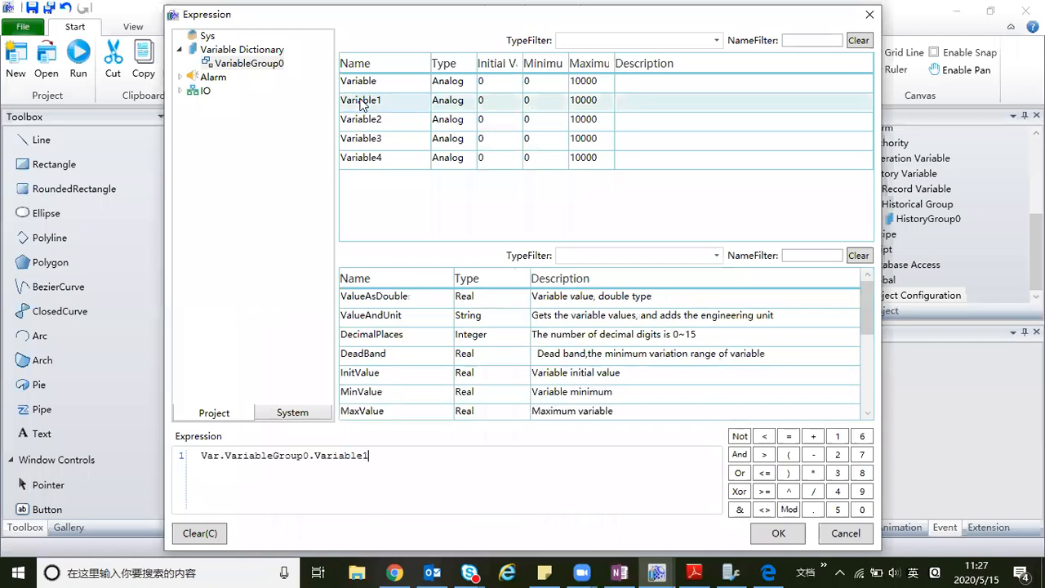
click(776, 534)
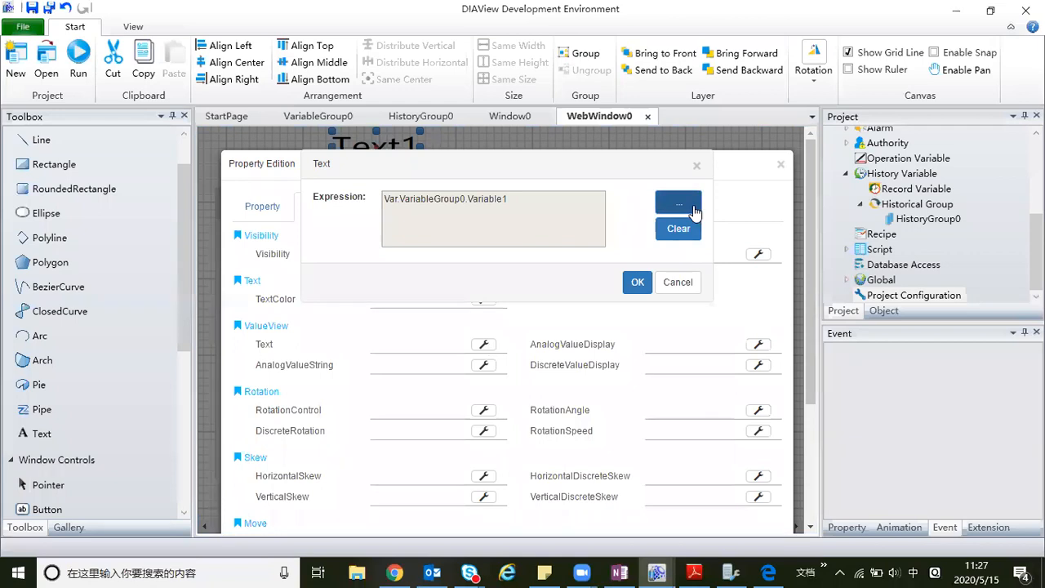
click(638, 283)
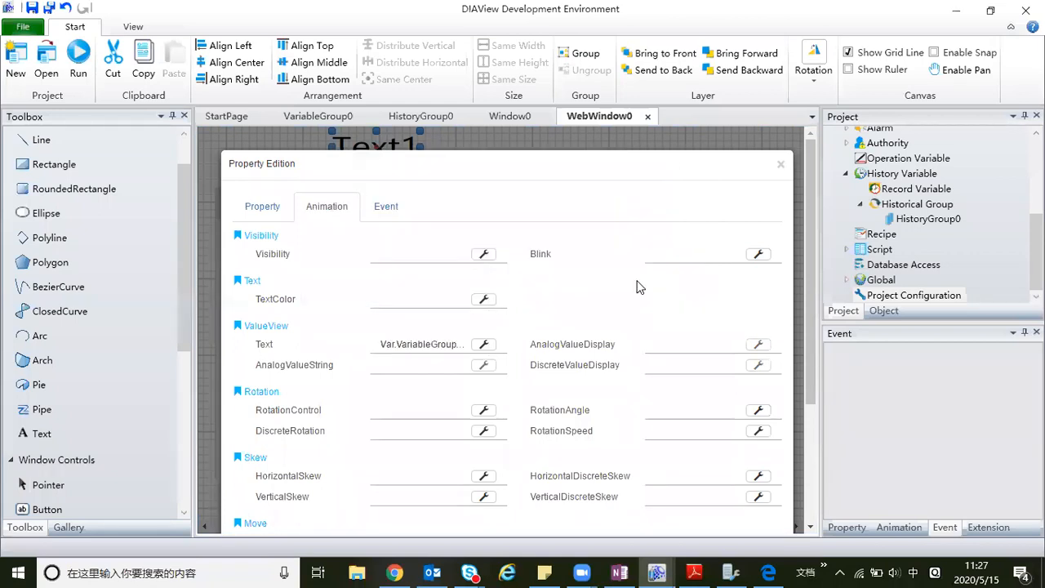
click(780, 165)
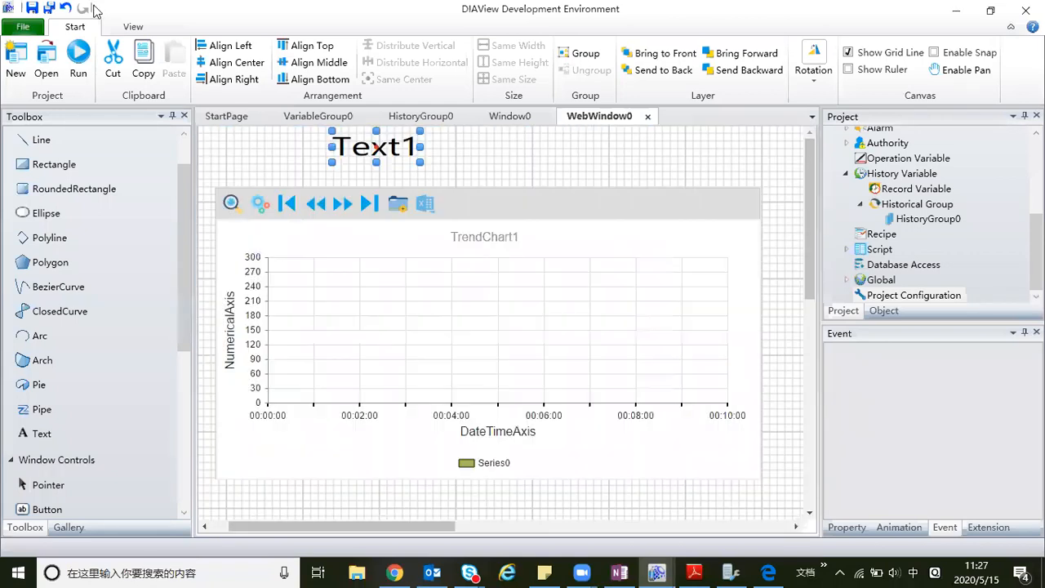
Run the project again and let the outdated web page in Microsoft Edge close.
click(79, 62)
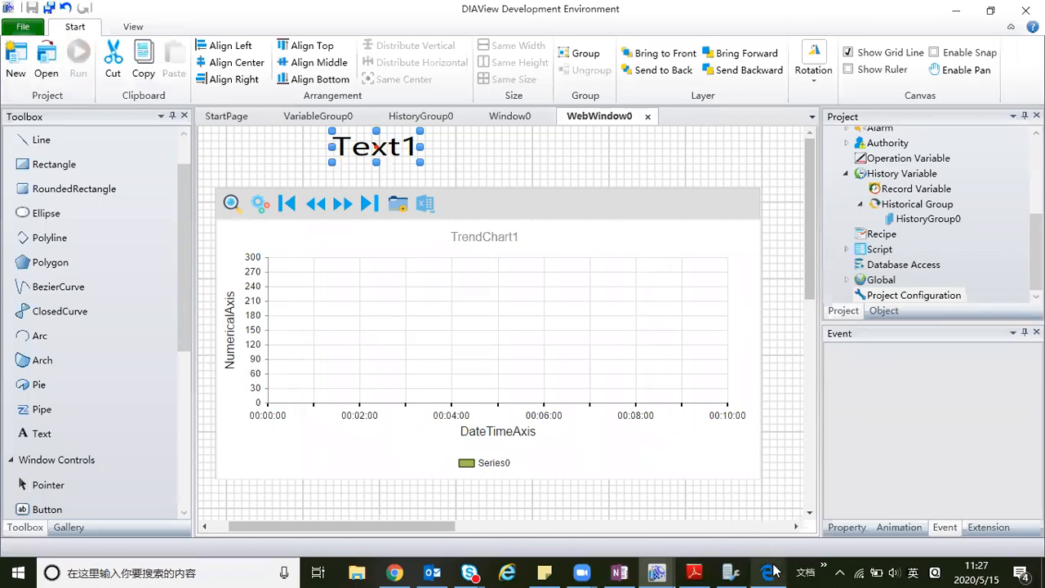
mouse_move(774, 570)
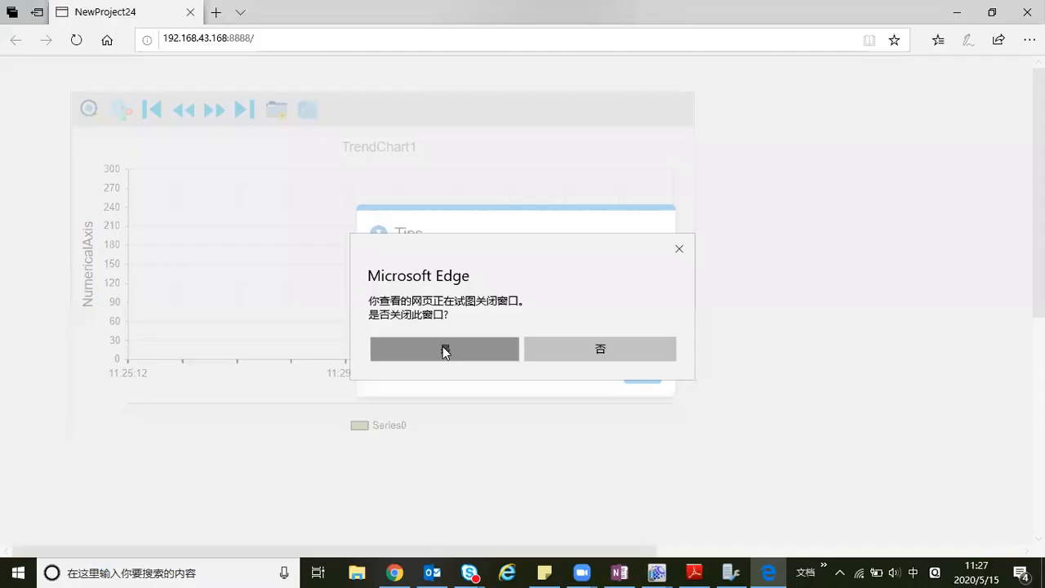
click(445, 351)
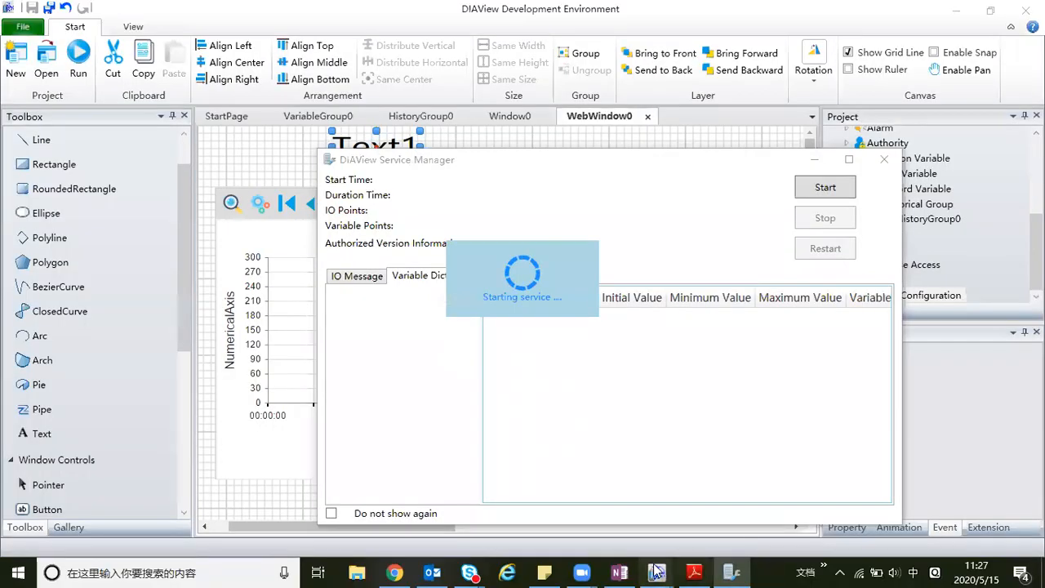
mouse_move(745, 570)
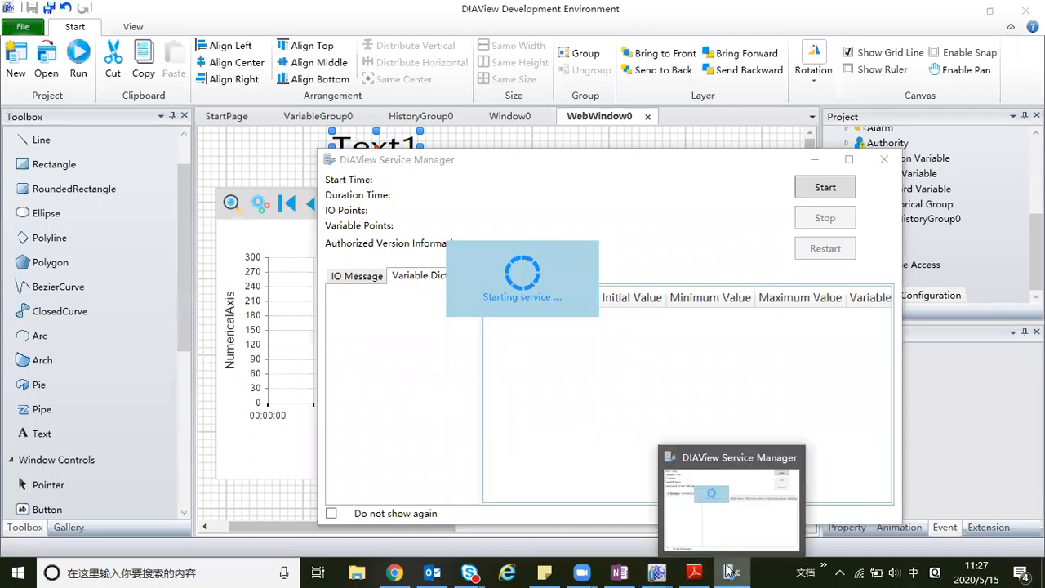
mouse_move(655, 569)
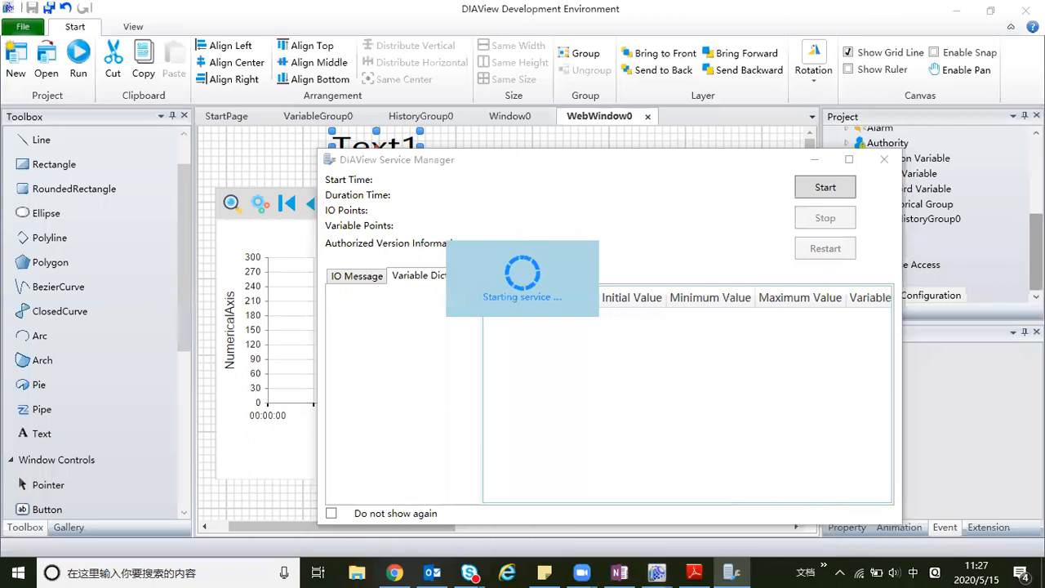
Check the record variables in HistoryGroup0 and the variable path of Series0 in the WebWindow0 trend chart's series configuration.
click(939, 239)
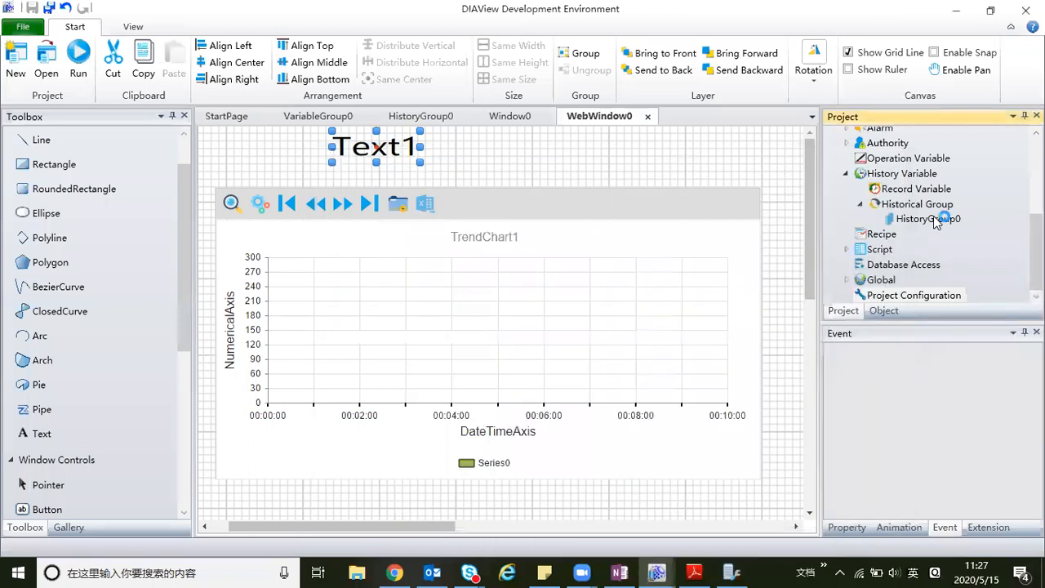
double_click(931, 219)
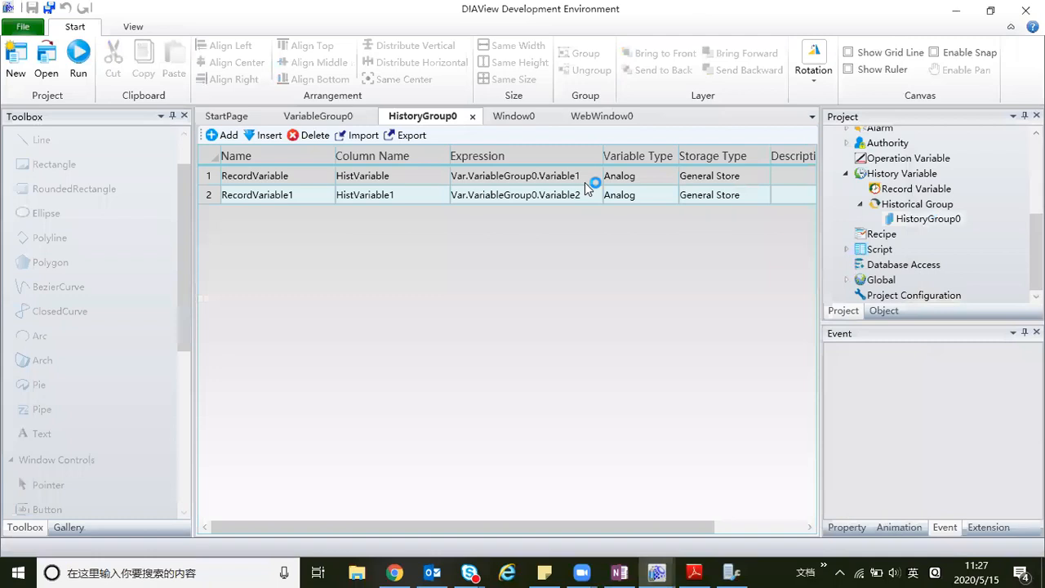
click(597, 115)
click(527, 301)
right_click(521, 296)
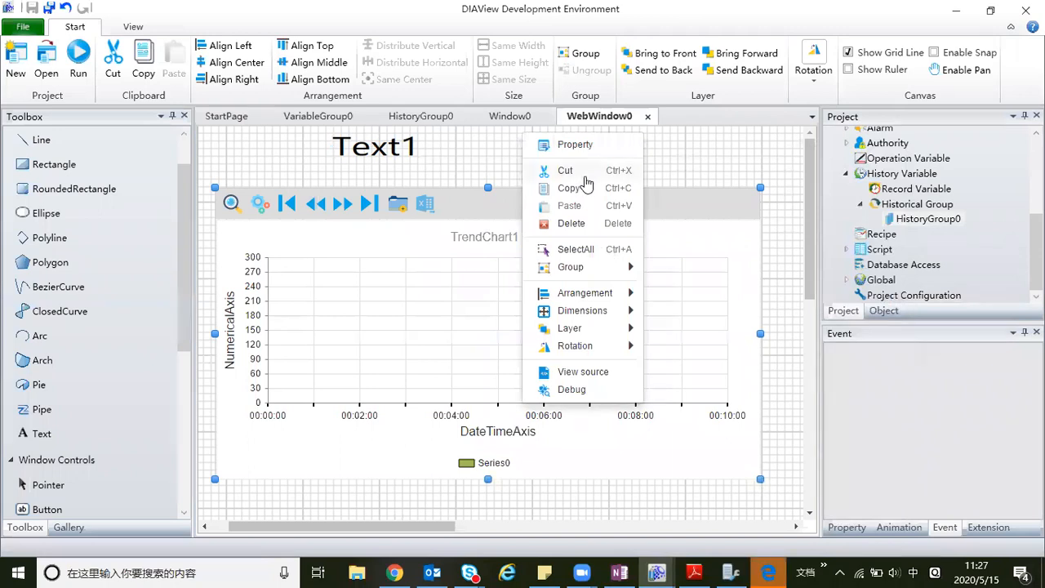
click(576, 145)
click(484, 377)
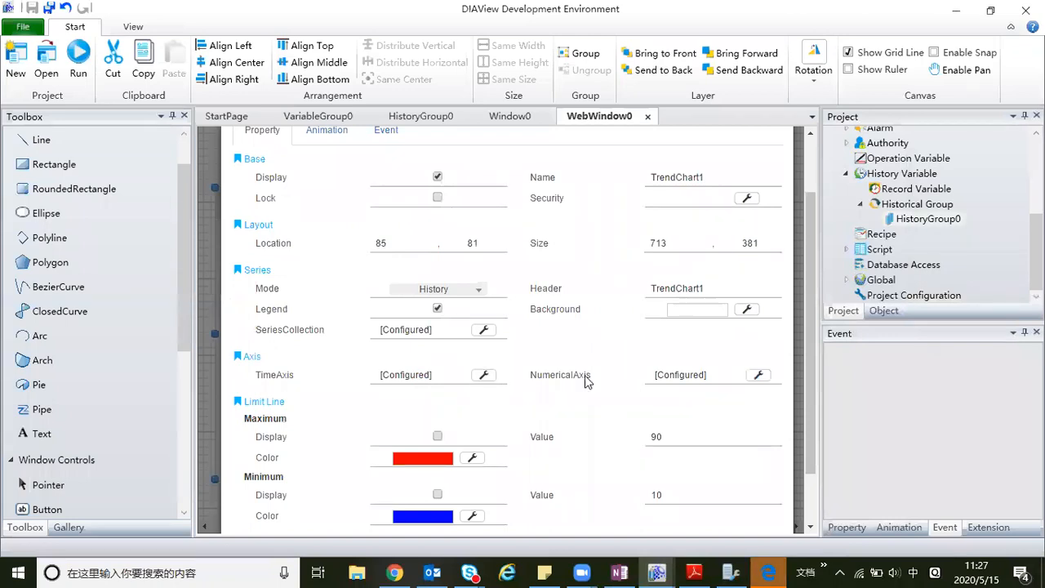
click(483, 331)
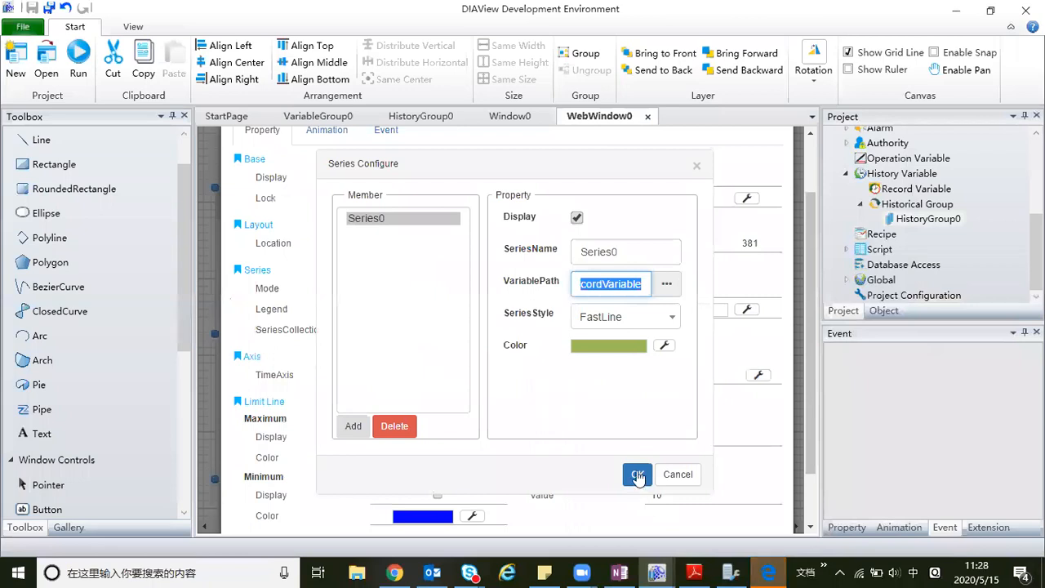
click(636, 474)
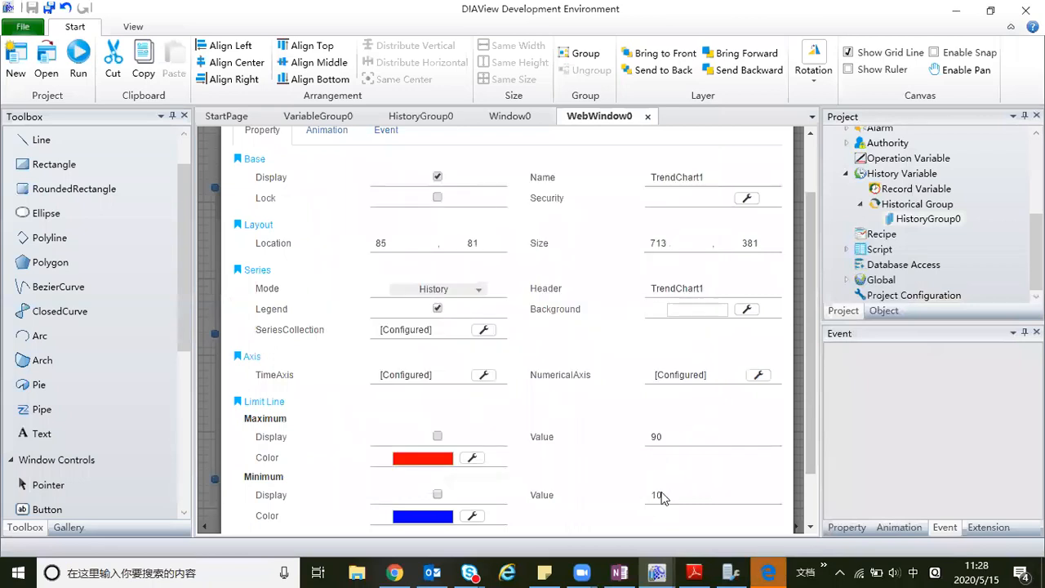
scroll(707, 442, down, 2)
click(718, 494)
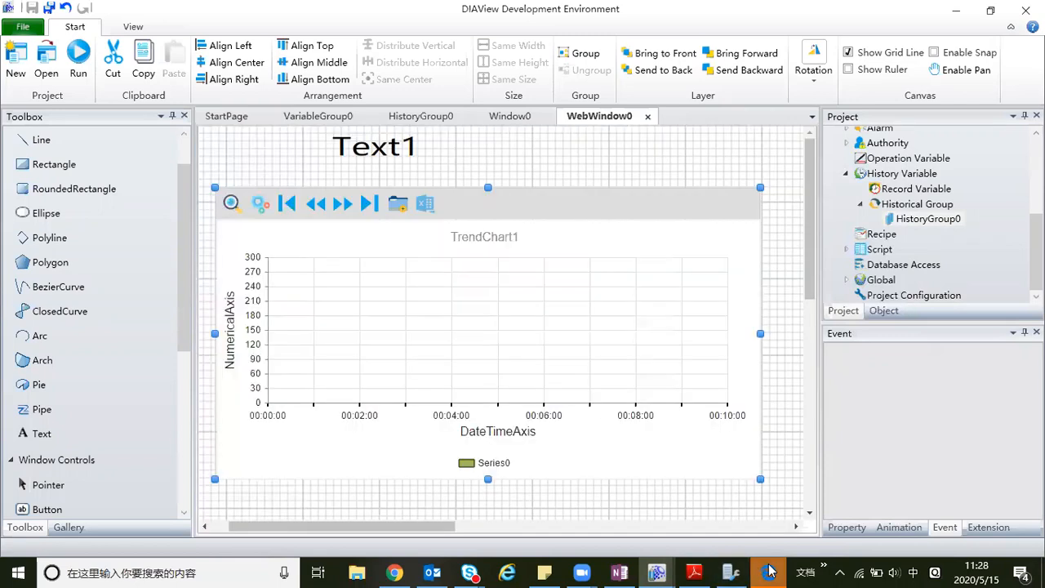
Switch to Microsoft Edge to view the updated web window, select its full address, and return to the DIAView development environment.
click(768, 571)
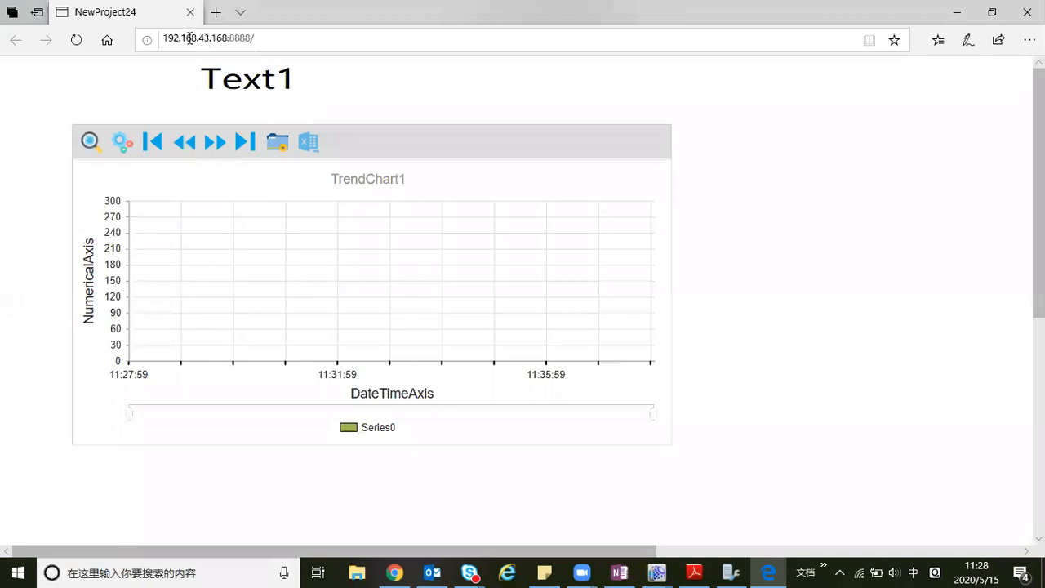
drag(163, 38, 201, 39)
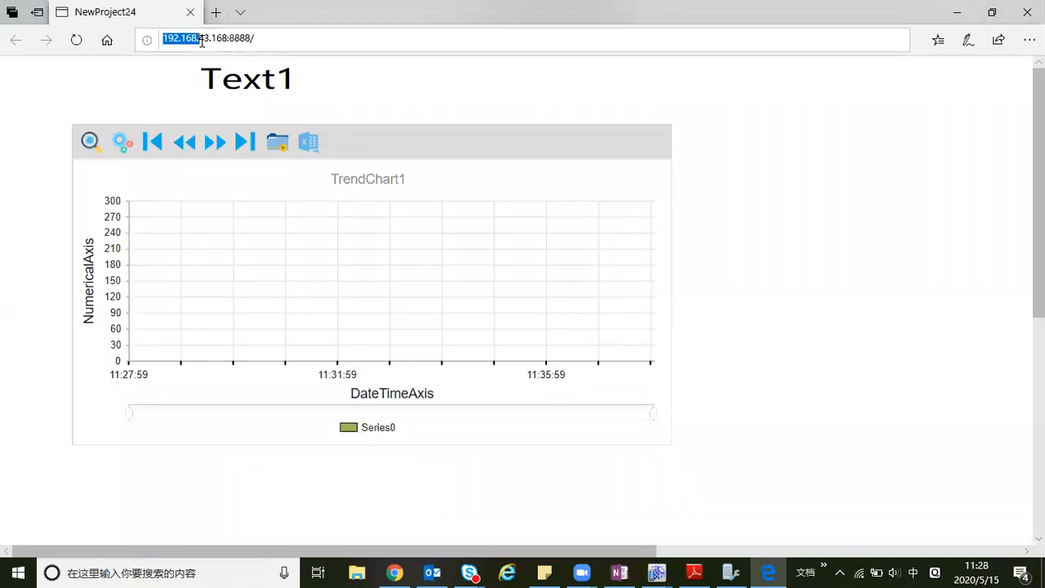
click(181, 38)
key(ctrl+a)
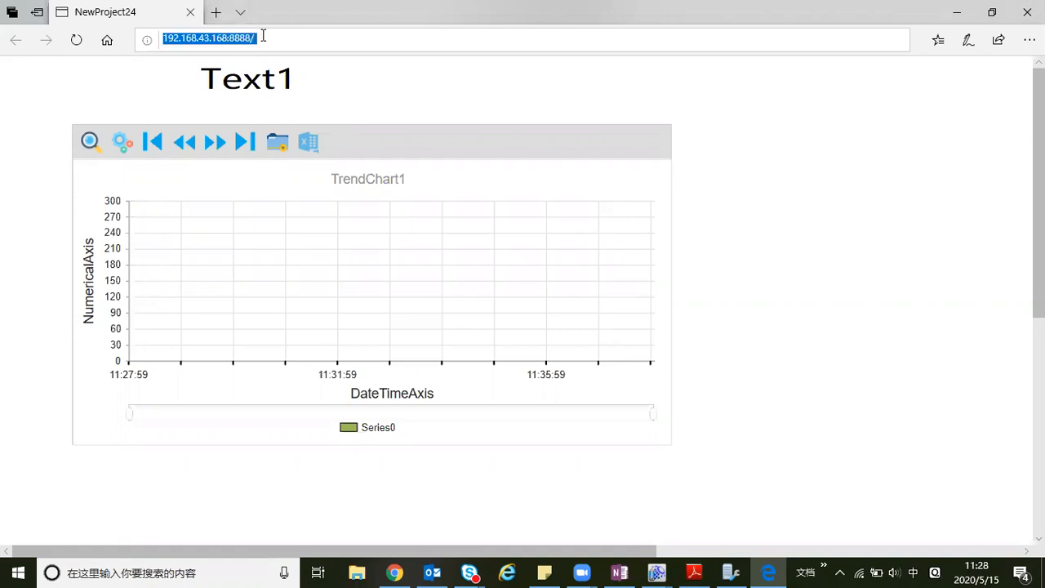
click(959, 10)
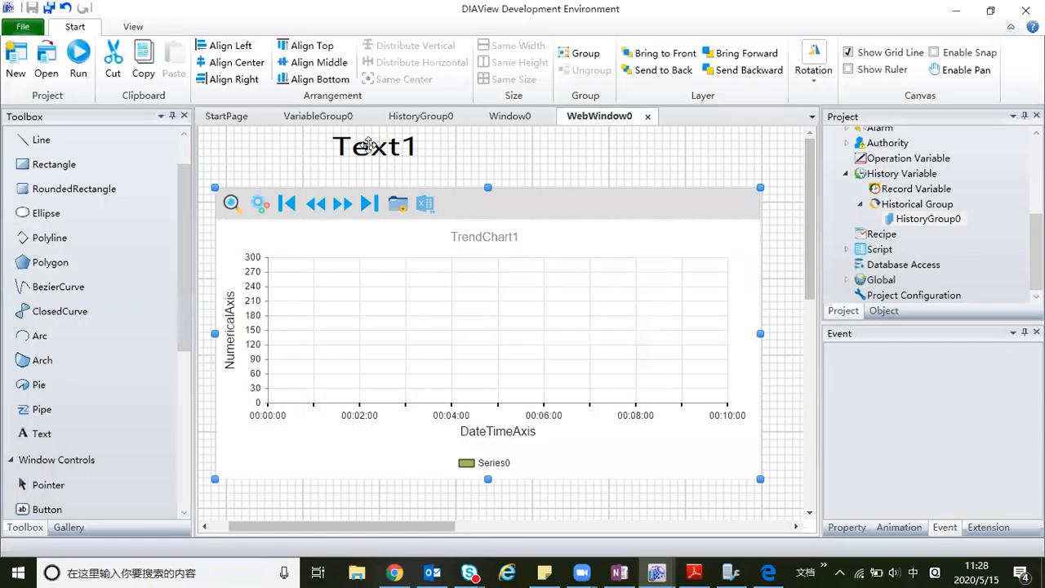
Bind Text1's analog value display animation to the expression Var.VariableGroup0.Variable1 and confirm its properties.
click(368, 145)
right_click(369, 146)
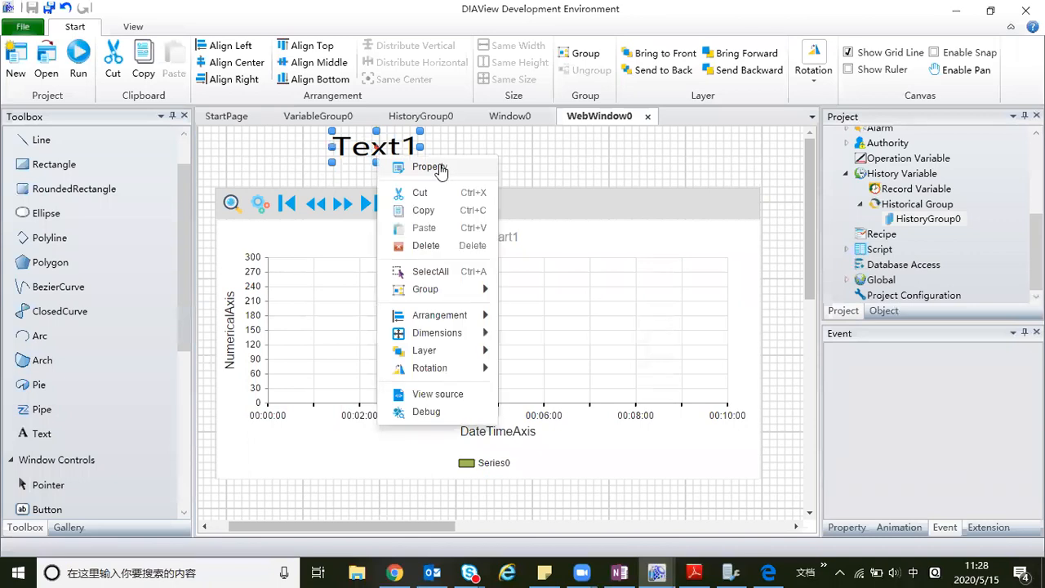
click(428, 167)
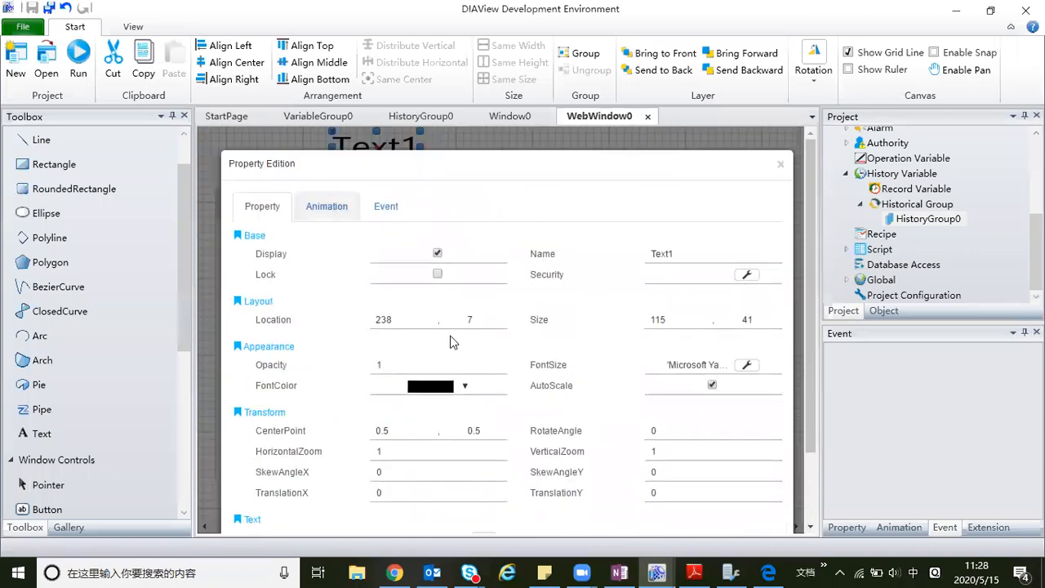
click(327, 206)
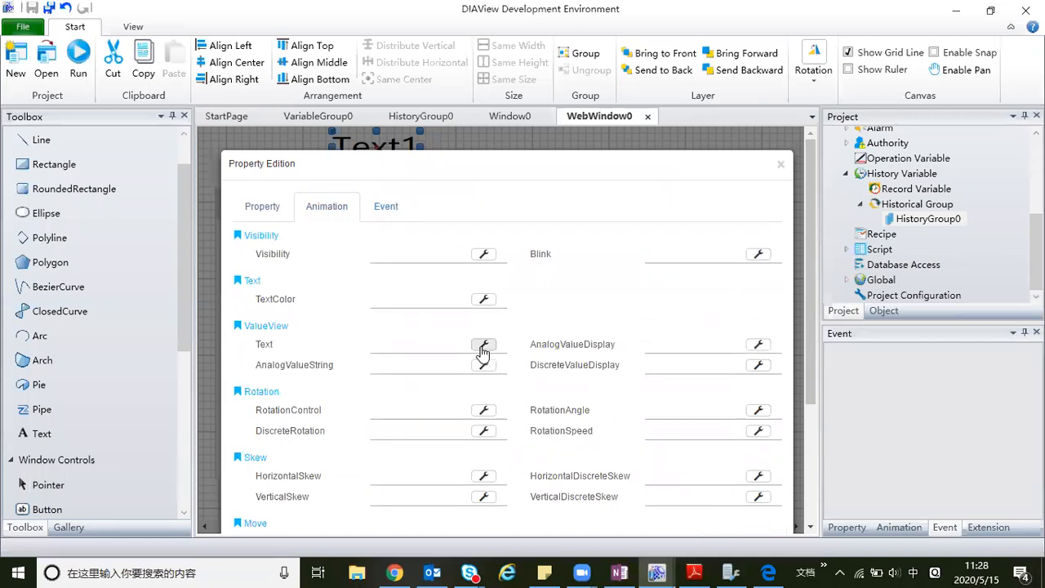
click(758, 344)
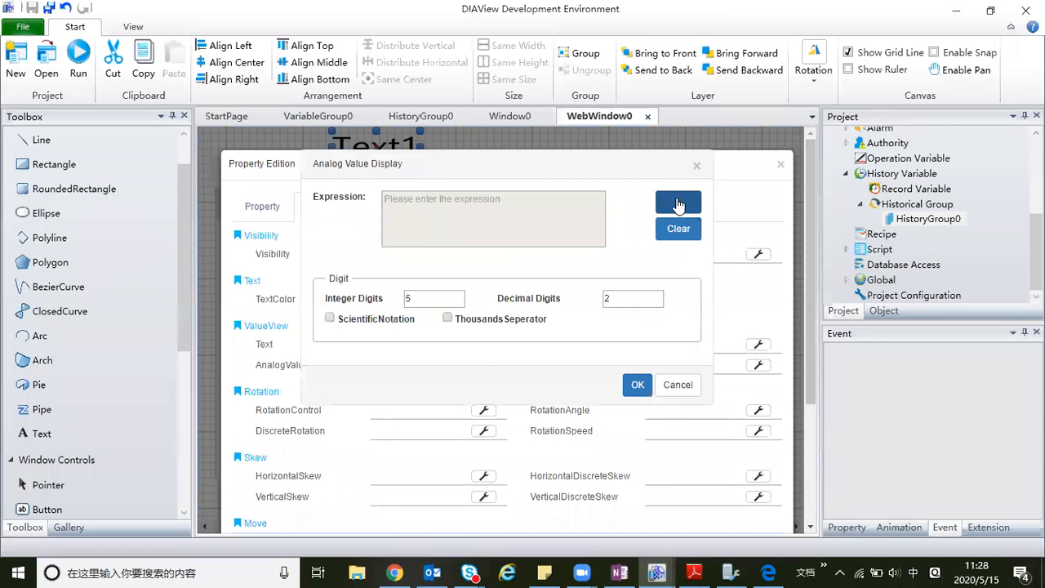
click(677, 204)
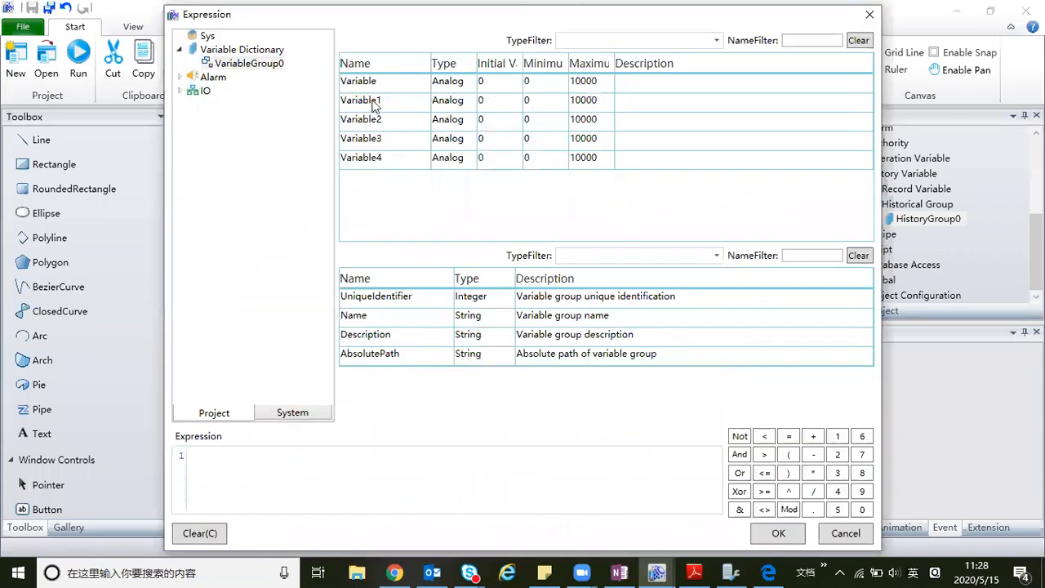
double_click(371, 100)
click(774, 533)
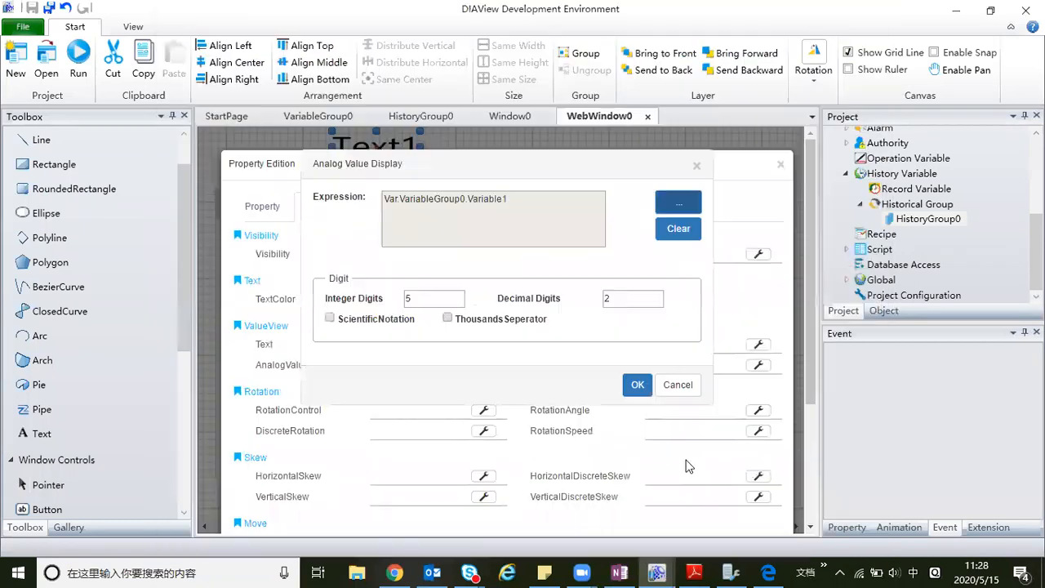
click(635, 384)
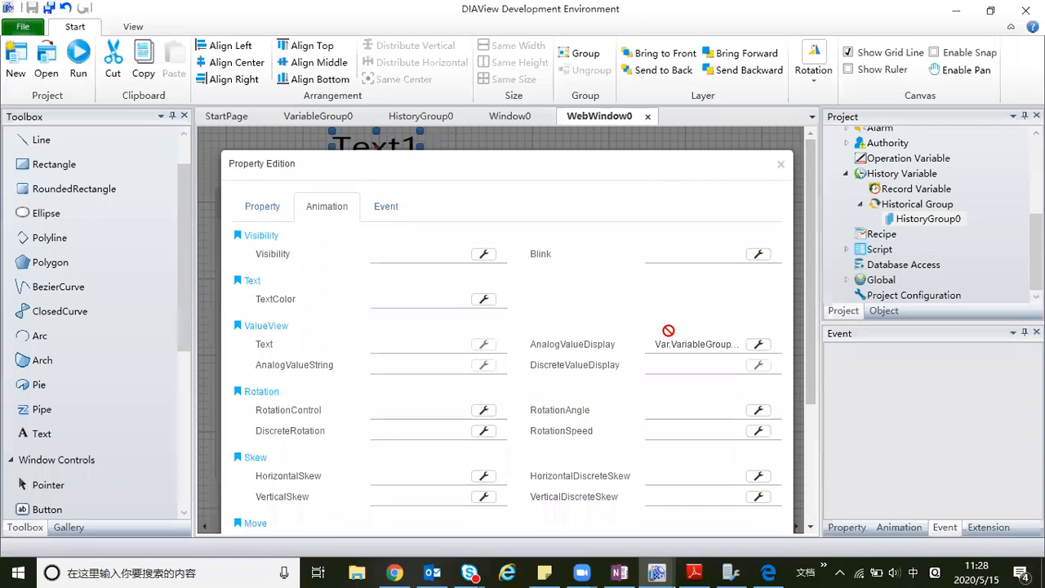
scroll(668, 330, down, 5)
click(720, 493)
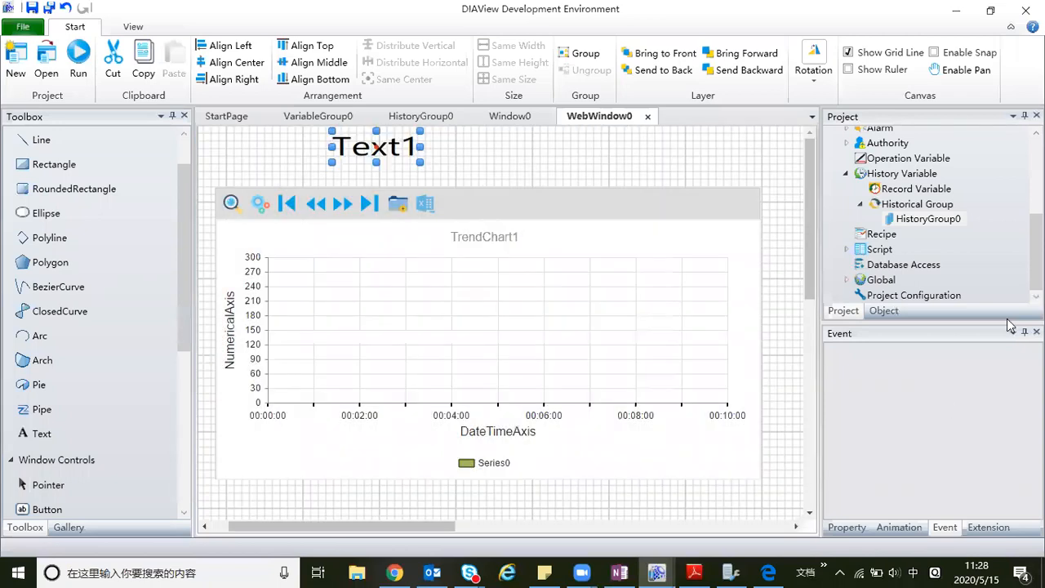
Reopen Text1's properties, check the analog value display binding among its animations, and close them.
right_click(405, 152)
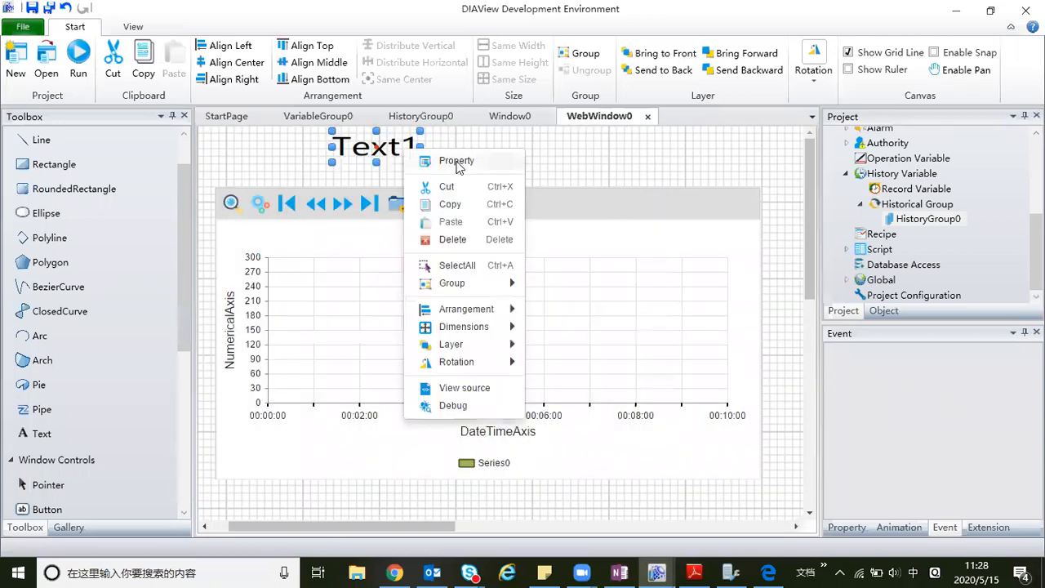
click(458, 162)
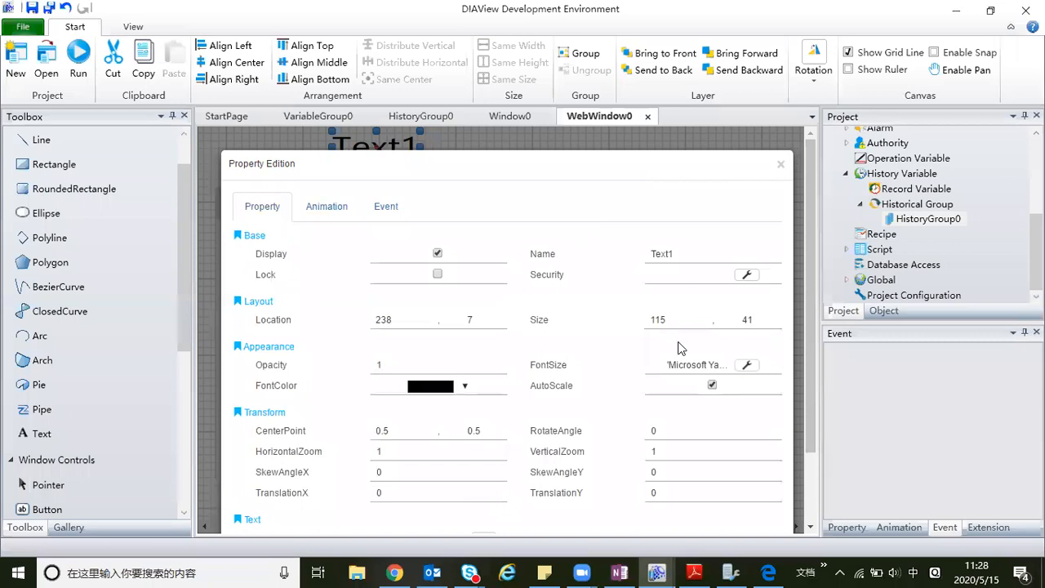
click(331, 207)
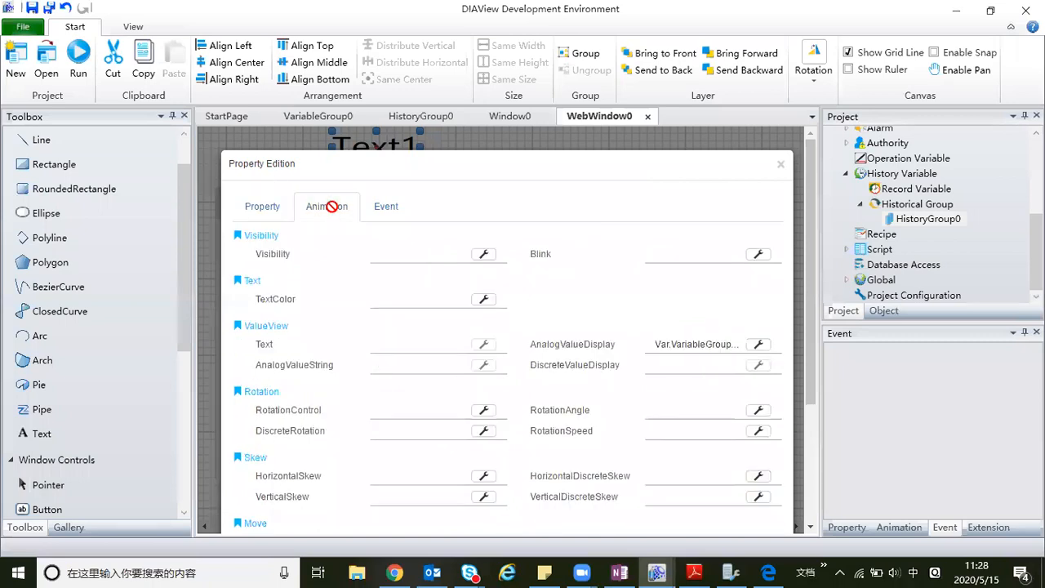
click(781, 164)
Check the web page in Microsoft Edge, return to the development environment, and run the project again.
click(767, 572)
click(768, 571)
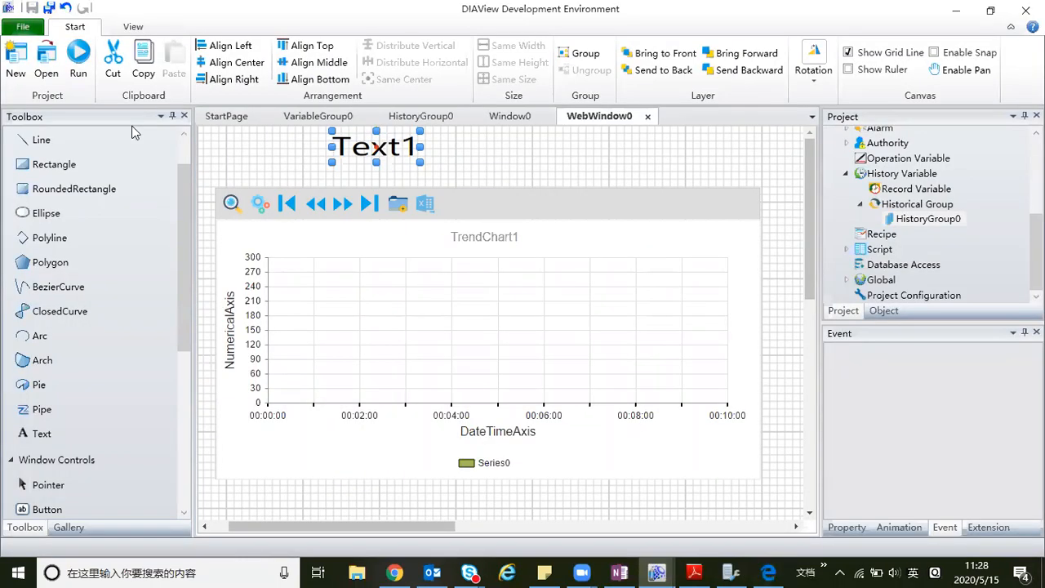
click(80, 56)
Examine HistoryGroup0's database configuration, including its database and table names, and close it without changes.
right_click(937, 219)
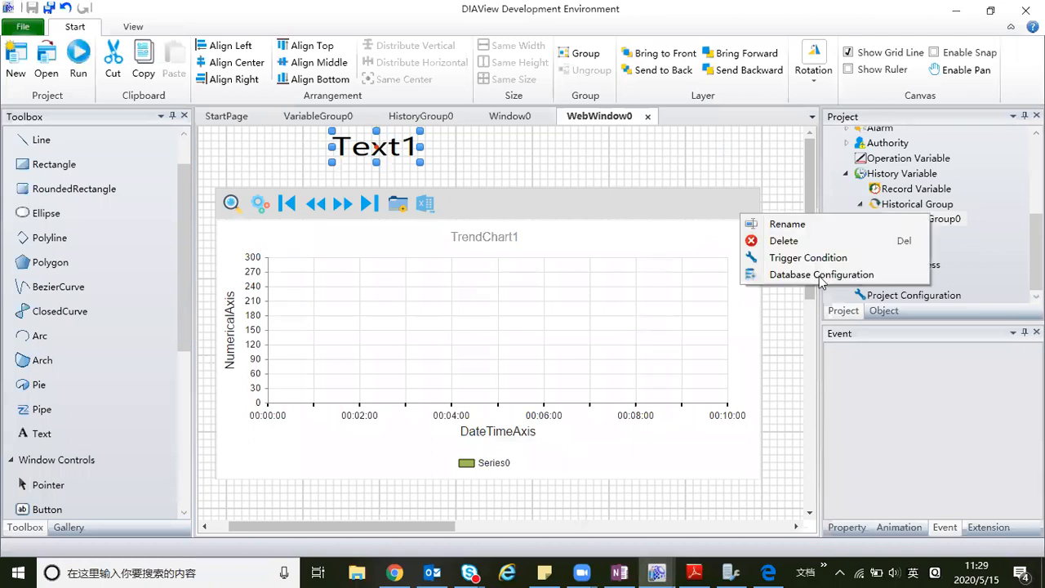
click(790, 276)
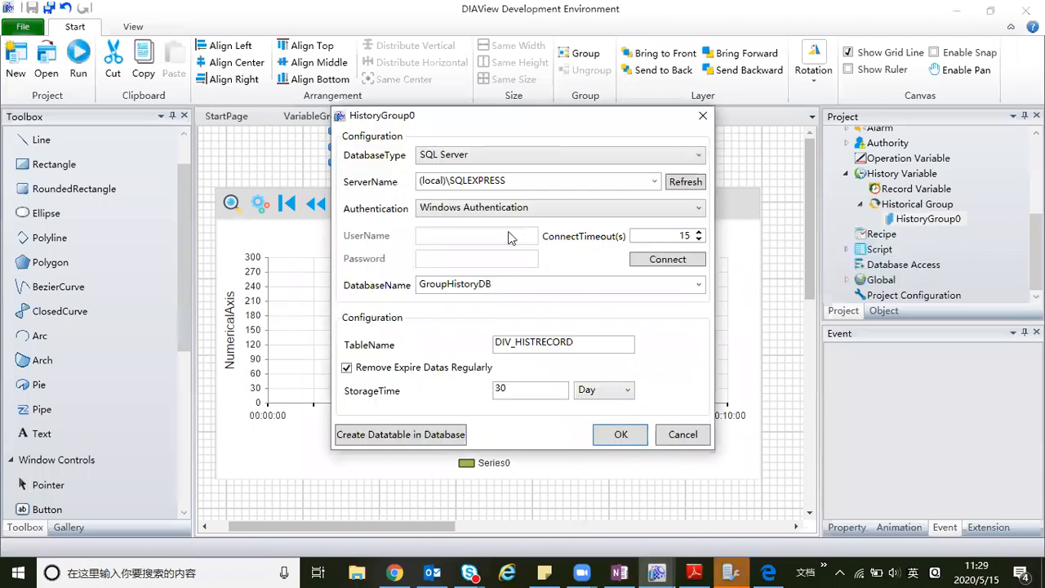
double_click(535, 341)
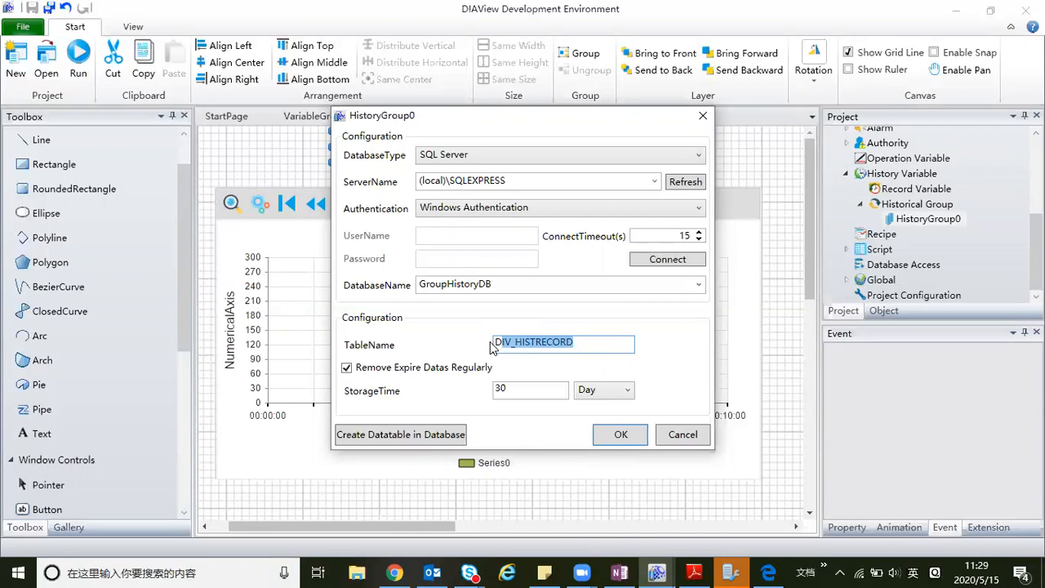
click(702, 117)
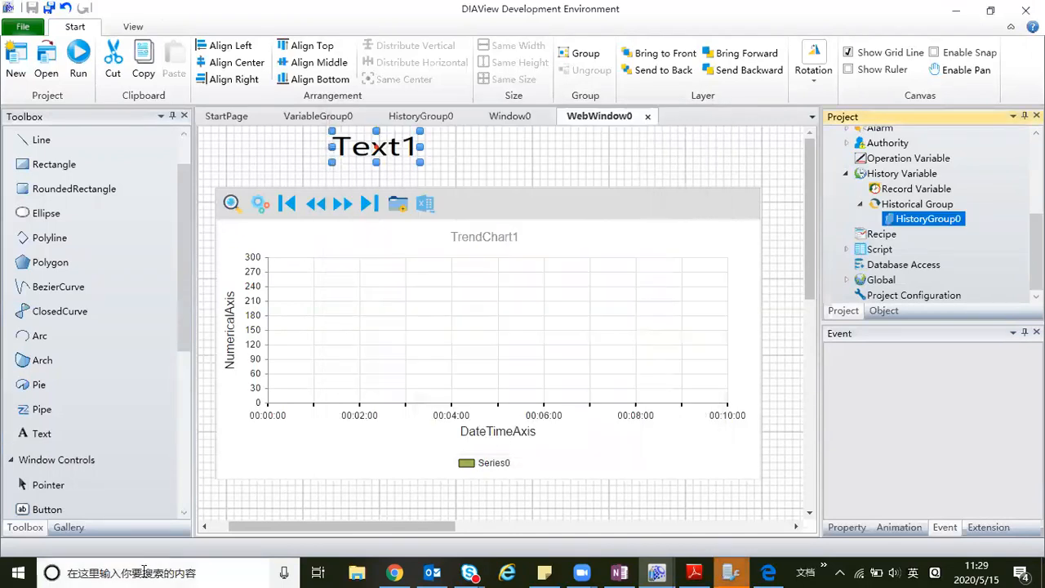
Search Windows for sql and launch SQL Server 2014 Management Studio.
click(144, 572)
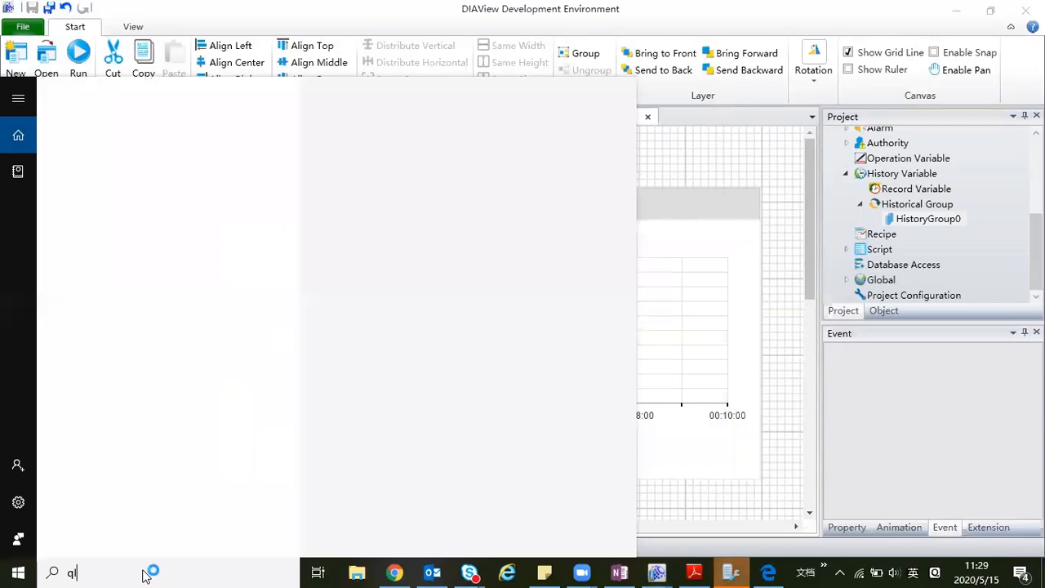
text(ql)
key(BackSpace)
key(BackSpace)
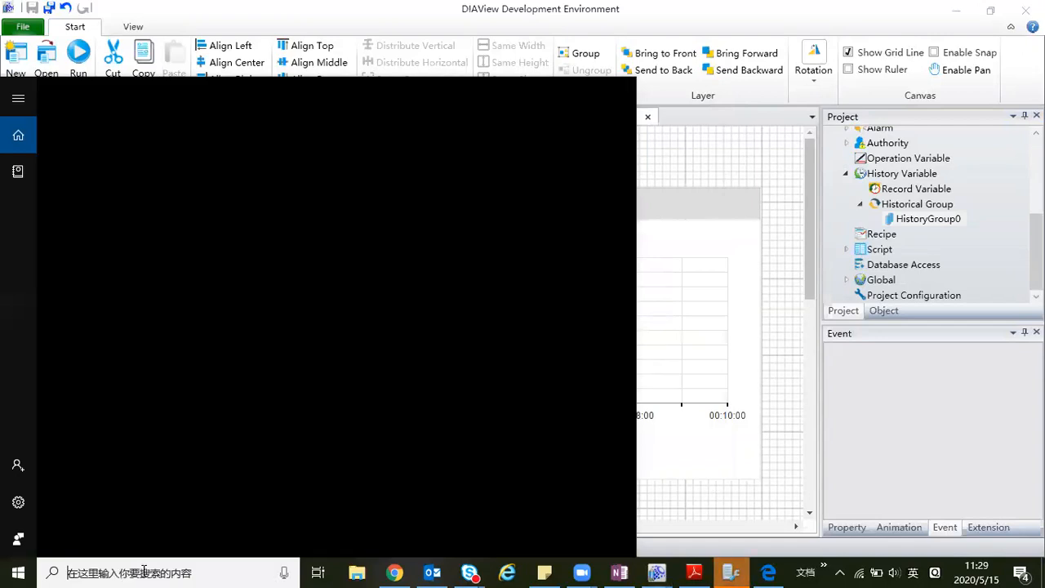
text(sql)
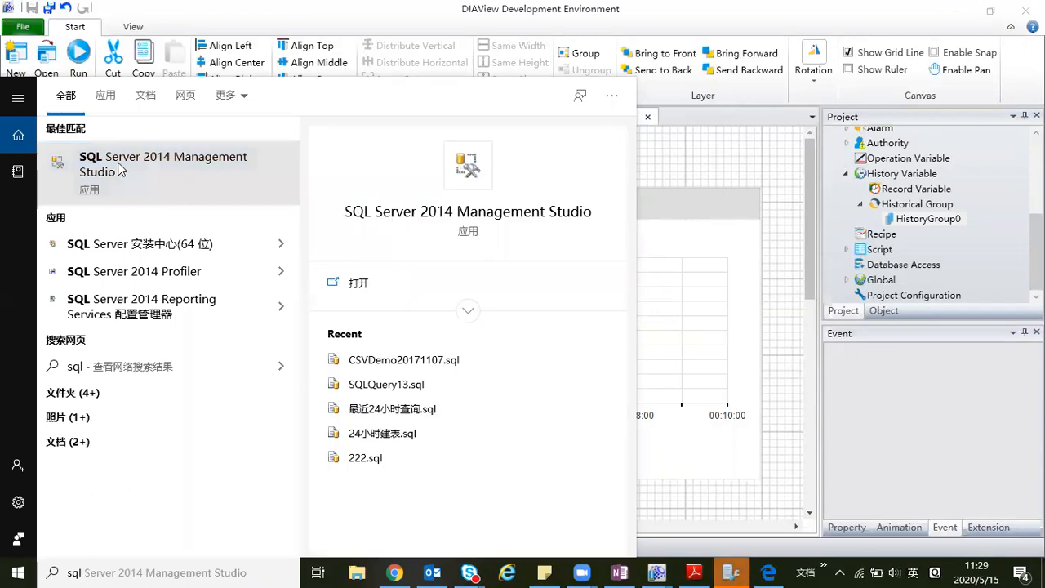
click(490, 209)
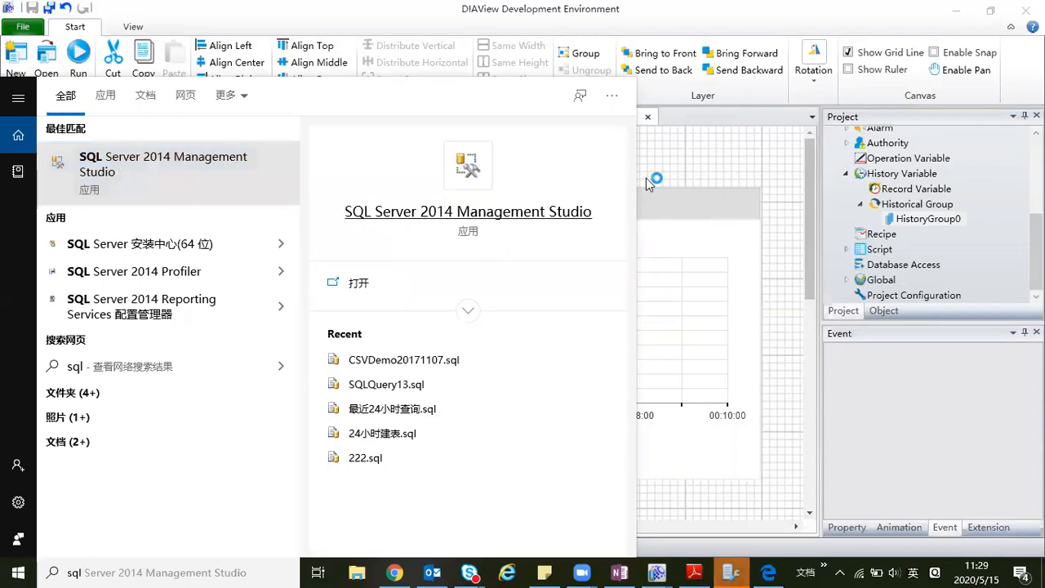
Switch to Microsoft Edge and copy the web window's address 192.168.43.168:8888/.
mouse_move(774, 576)
click(774, 576)
click(462, 354)
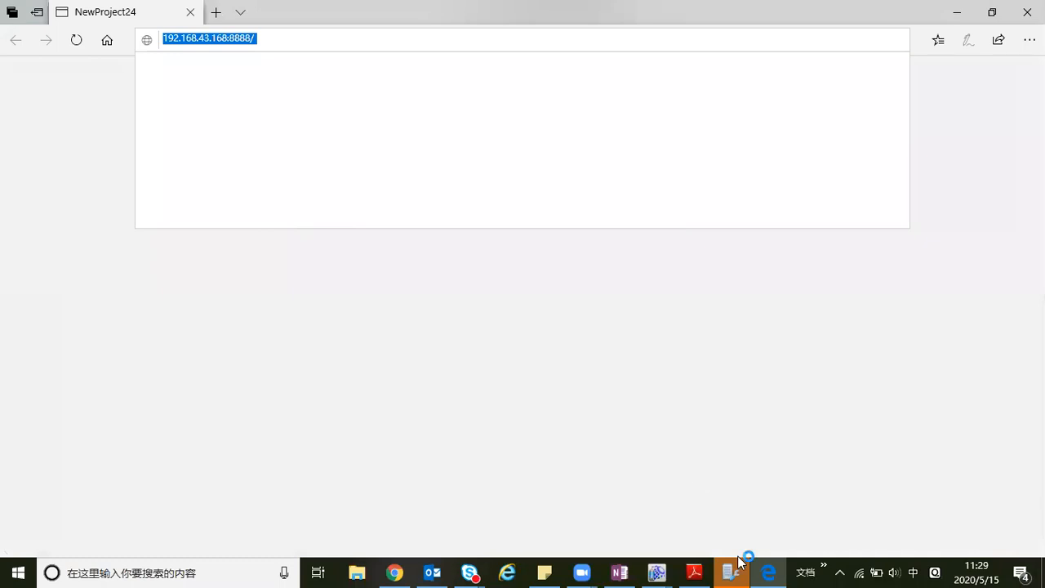
mouse_move(736, 564)
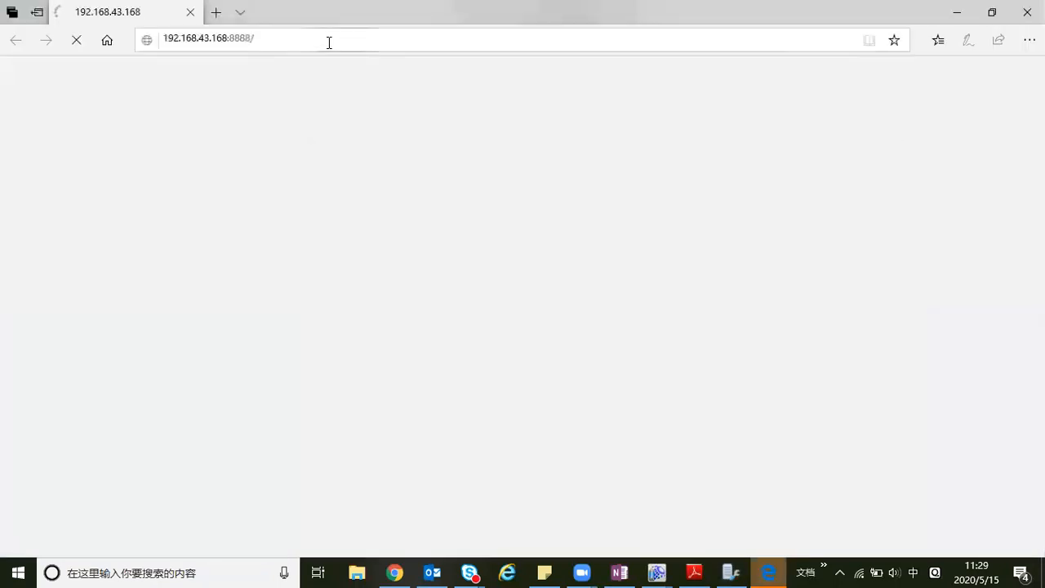
click(270, 36)
key(ctrl+c)
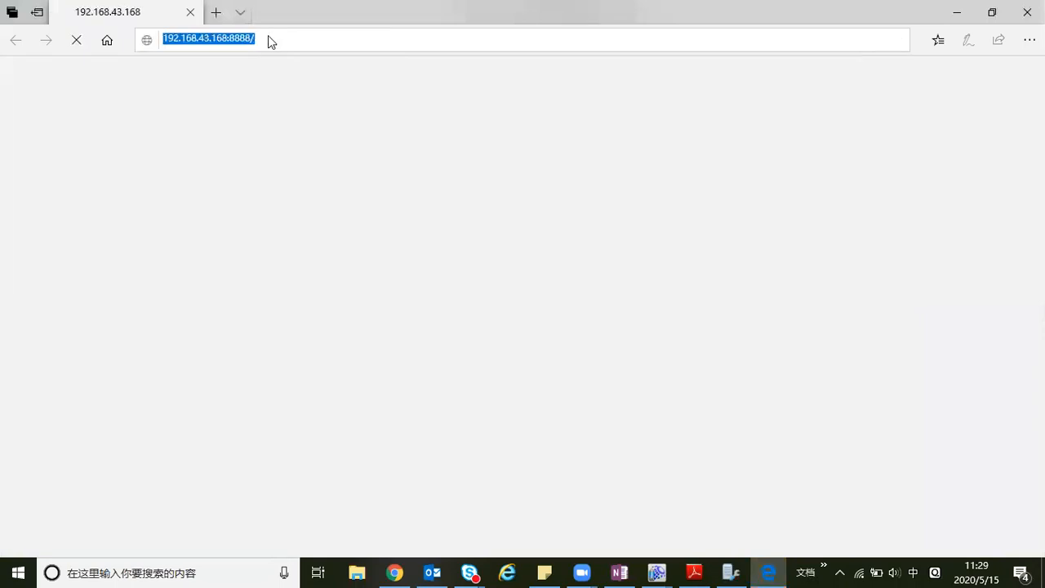
Switch to Google Chrome, load the copied address 192.168.43.168:8888 in a new tab, and maximize the browser window.
mouse_move(397, 572)
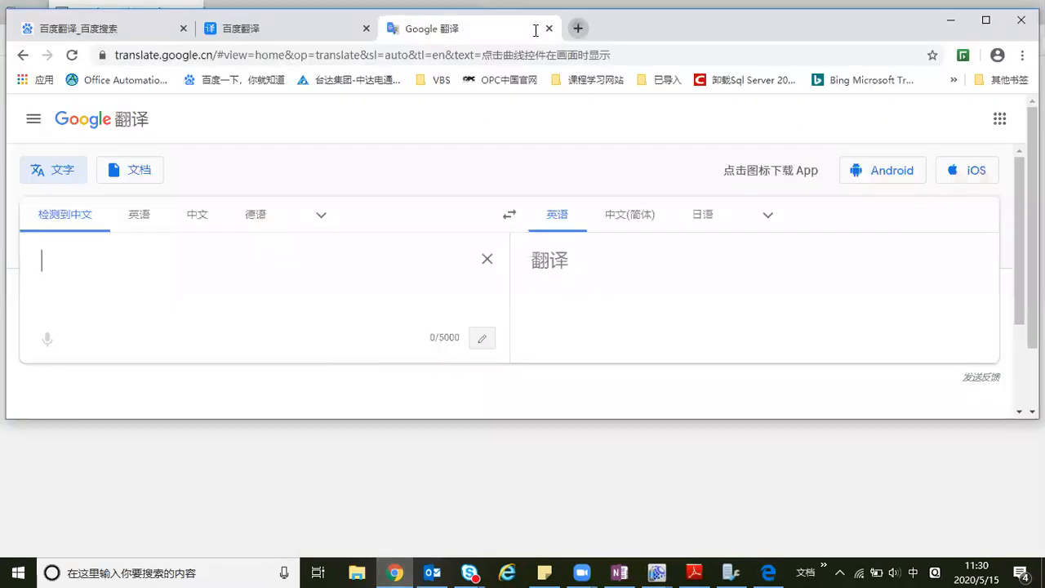
key(ctrl+t)
key(ctrl+v)
key(Return)
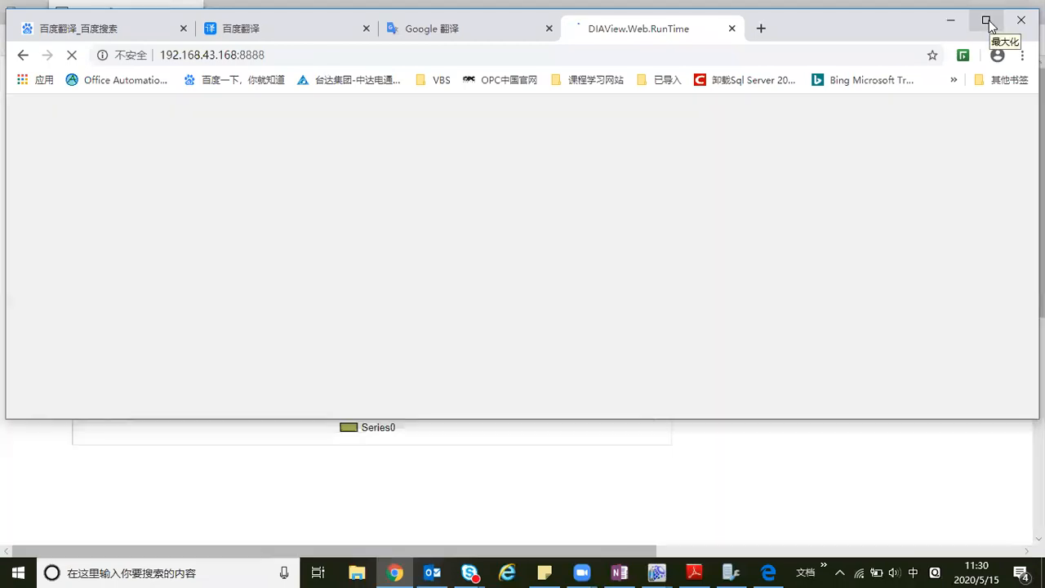
click(986, 21)
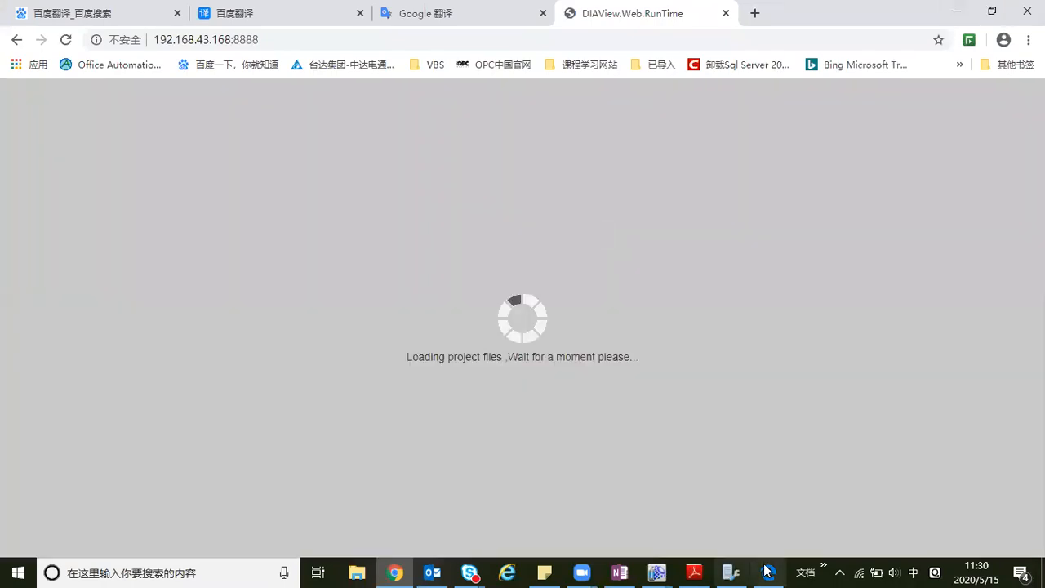
mouse_move(771, 569)
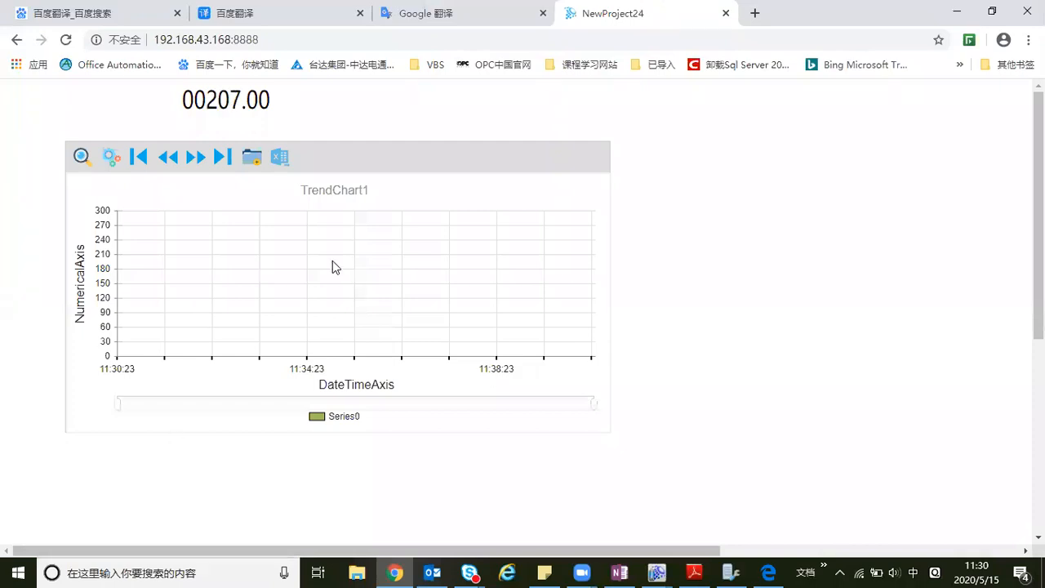
Open the trend chart's query with a custom time range and show its date and time picker.
click(81, 158)
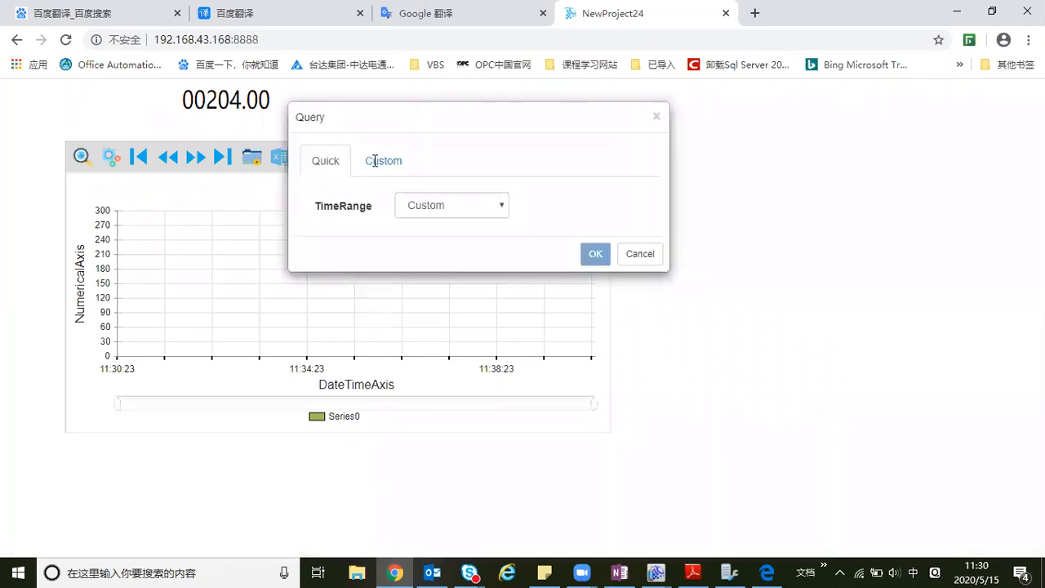
click(375, 160)
click(483, 205)
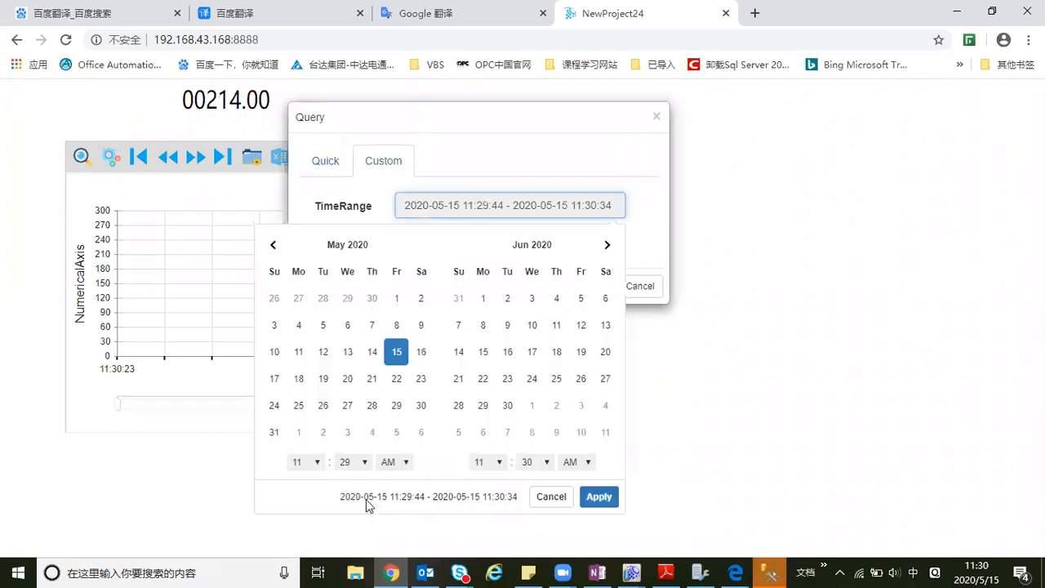
Try to move the custom range's start time to 11:00 AM.
click(354, 462)
scroll(351, 232, up, 3)
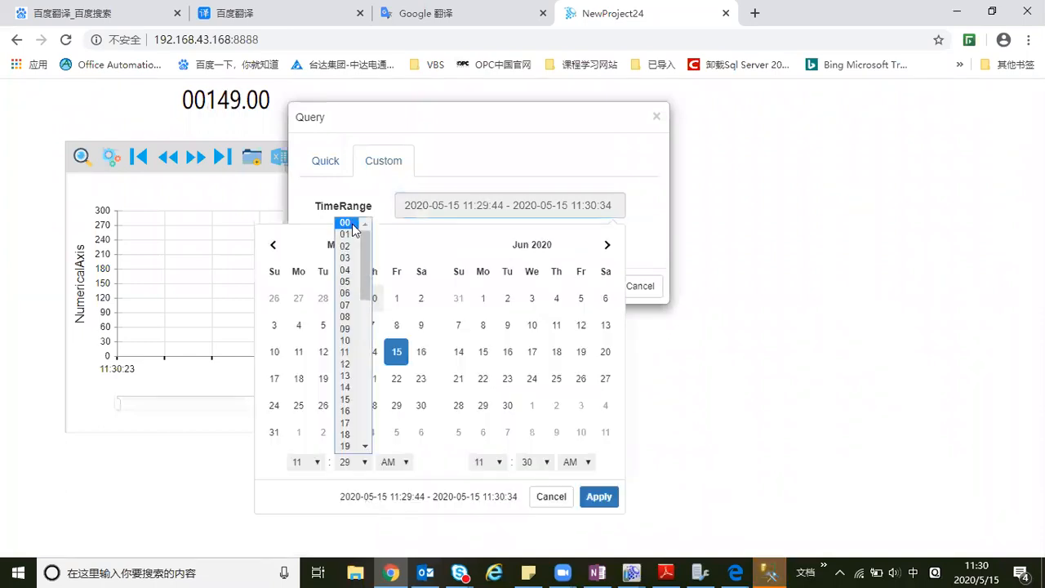
click(346, 226)
click(590, 203)
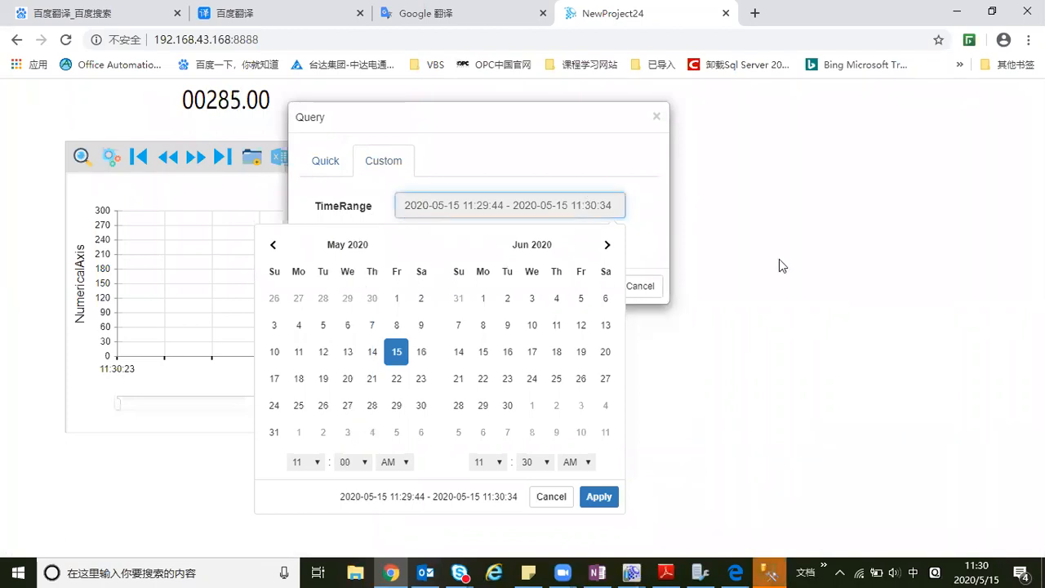
click(131, 170)
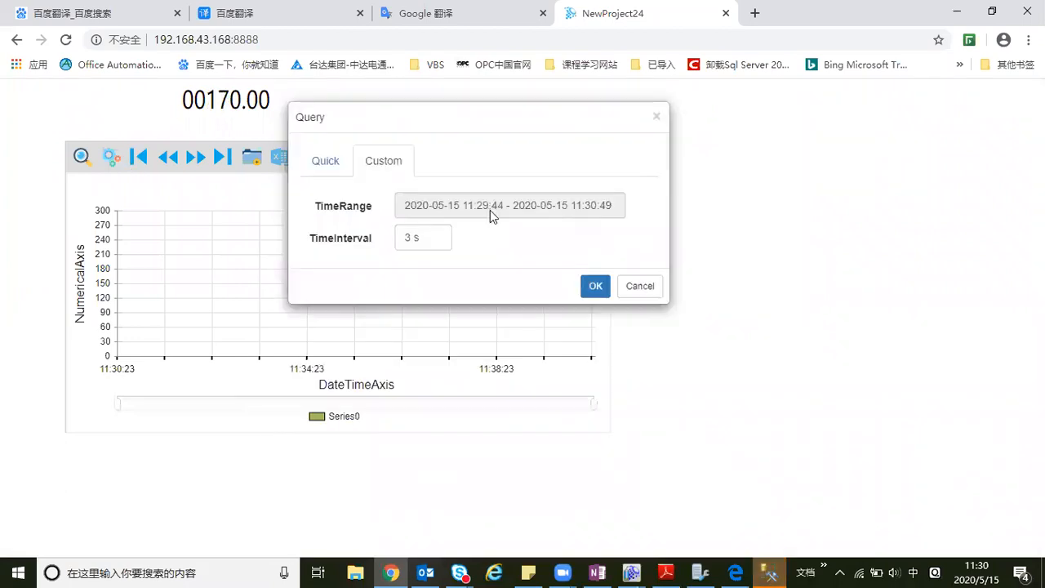
Set the custom query range's start time to 11:00 AM on 2020-05-15 and run the trend chart's history query.
click(490, 210)
click(345, 462)
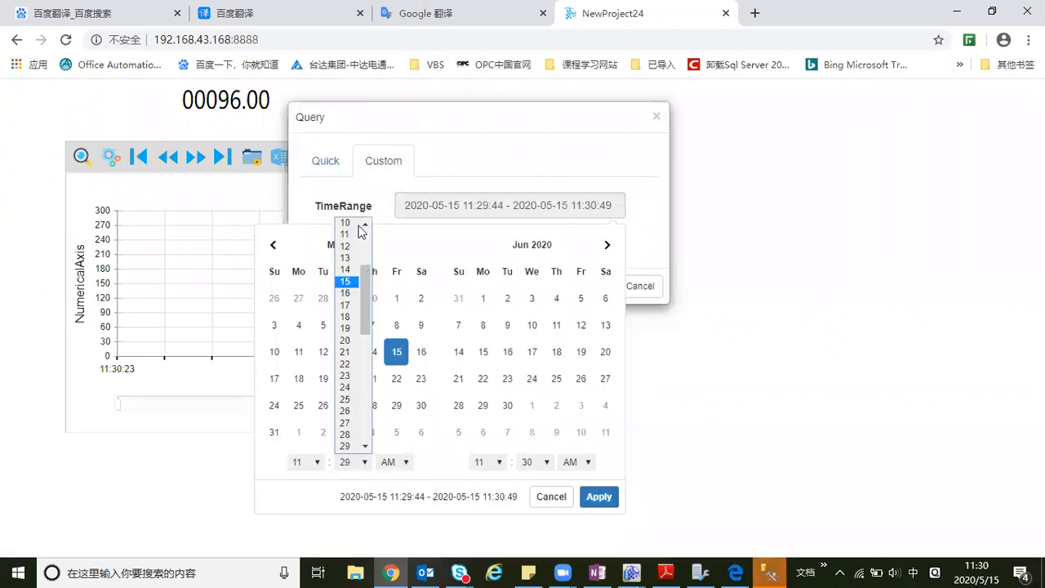
scroll(352, 229, up, 4)
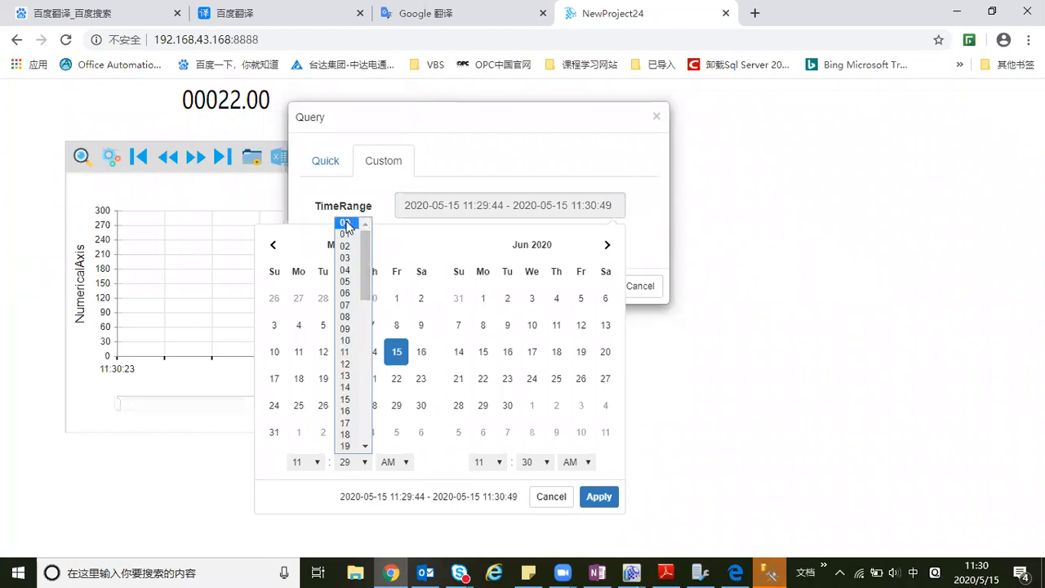
click(345, 224)
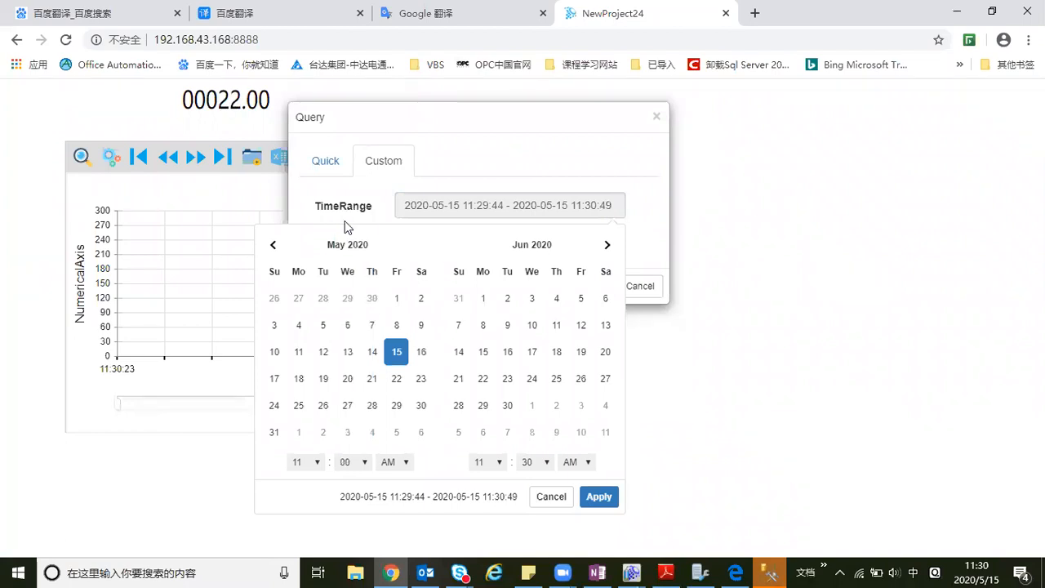
click(599, 497)
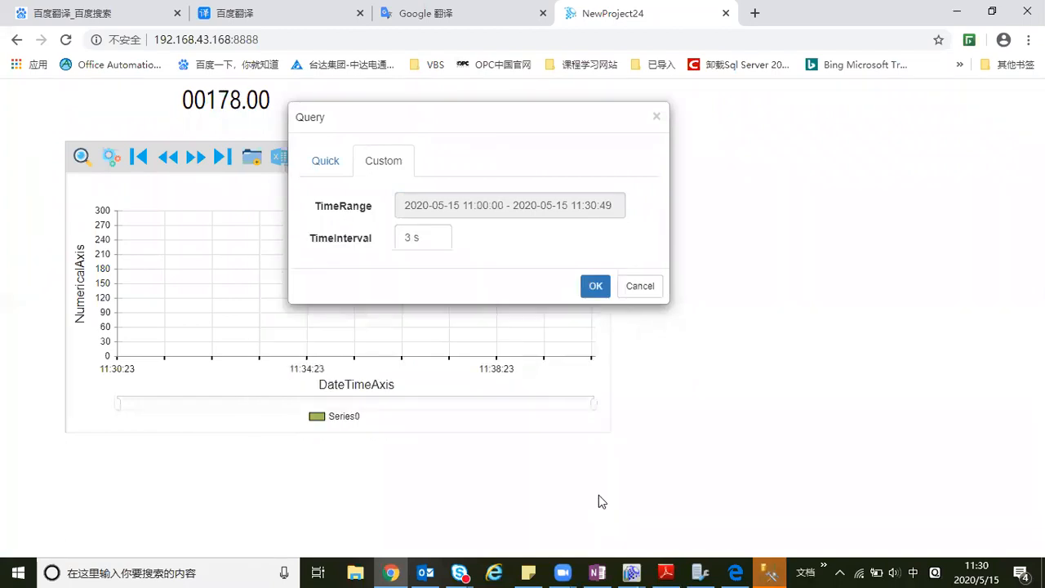
click(596, 286)
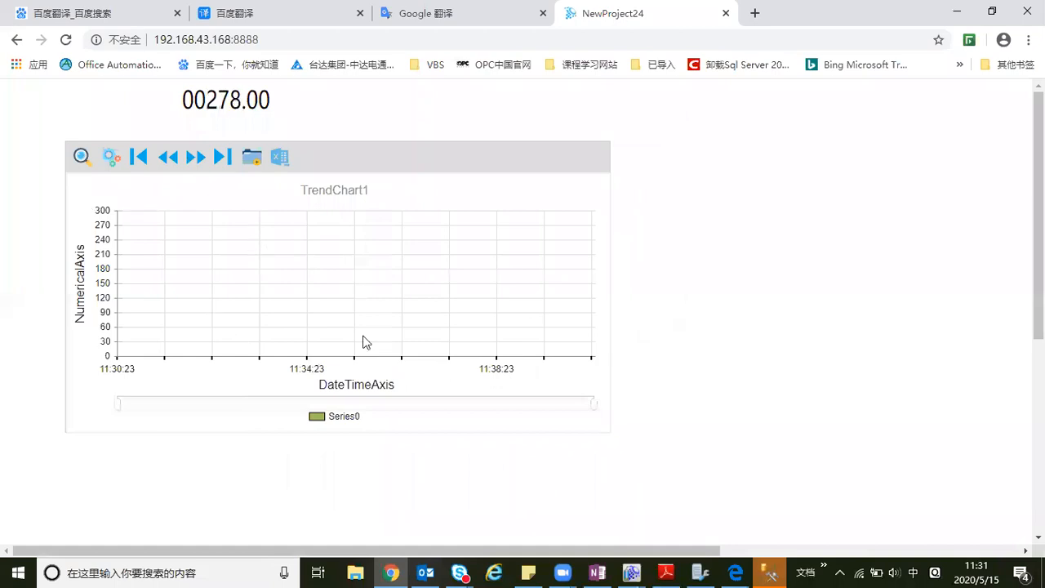
Switch to the DIAView project containing WebWindow0 and open its trend chart's Time Axis settings.
click(631, 572)
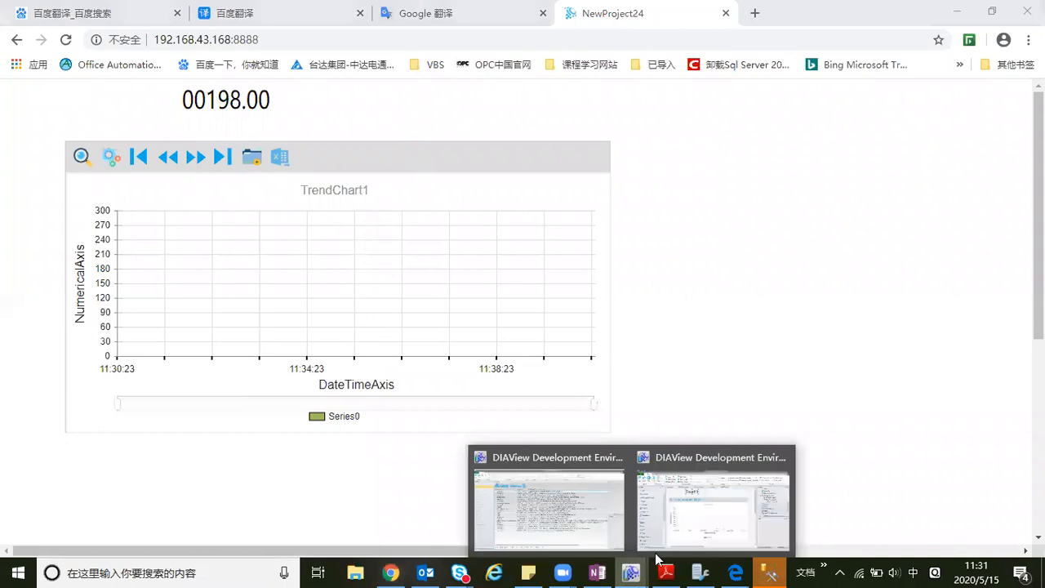
click(687, 494)
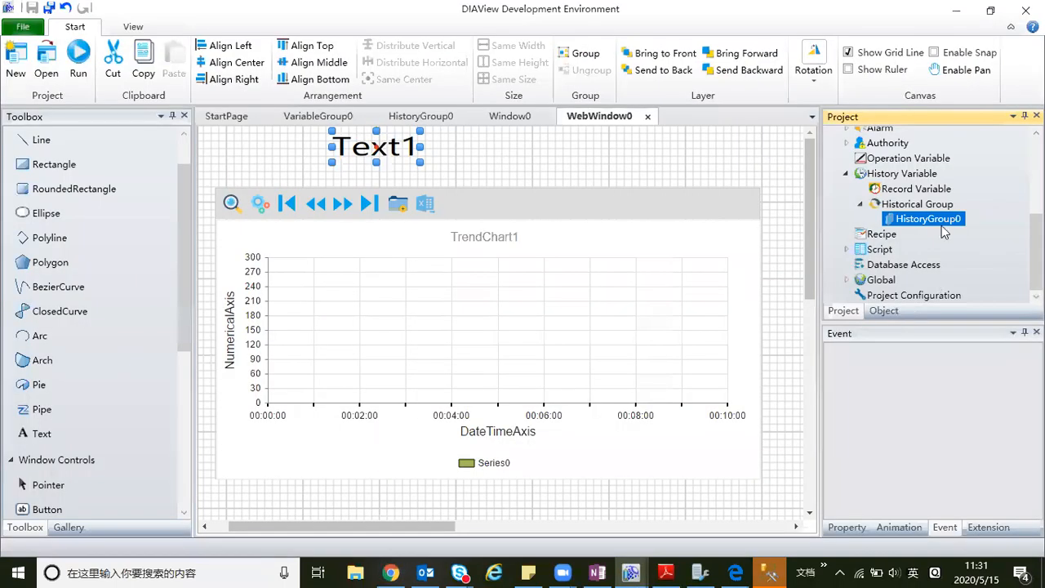
right_click(552, 245)
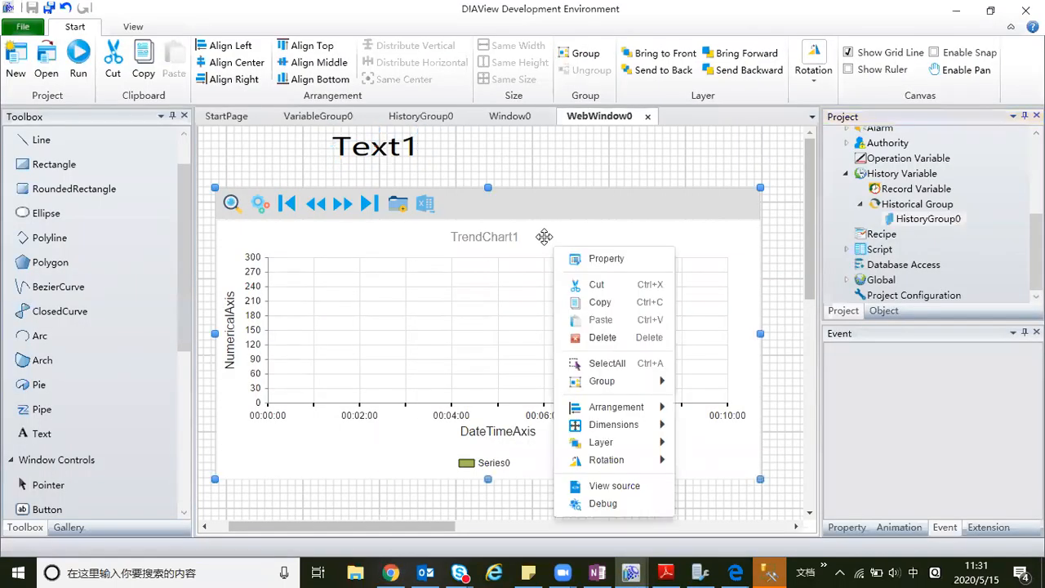
click(605, 260)
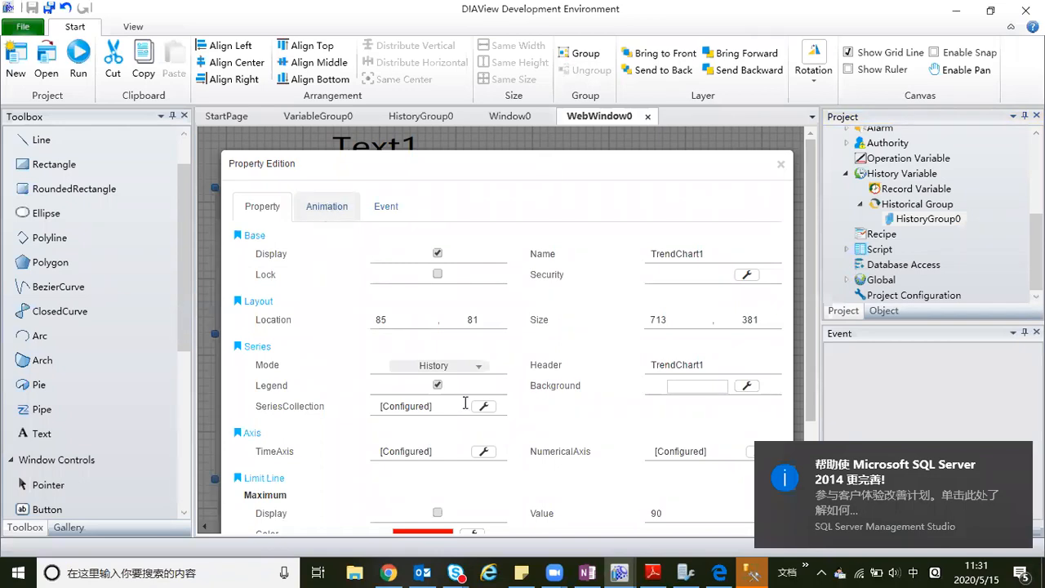
click(486, 453)
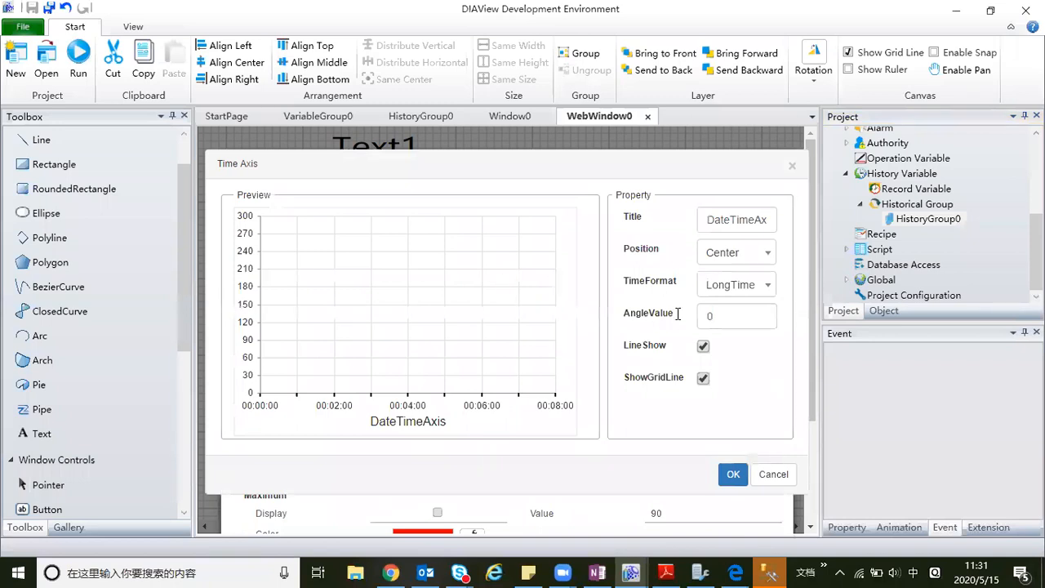
Check the time axis angle and time format options and the chart's limit line properties, then close both dialogs.
click(723, 314)
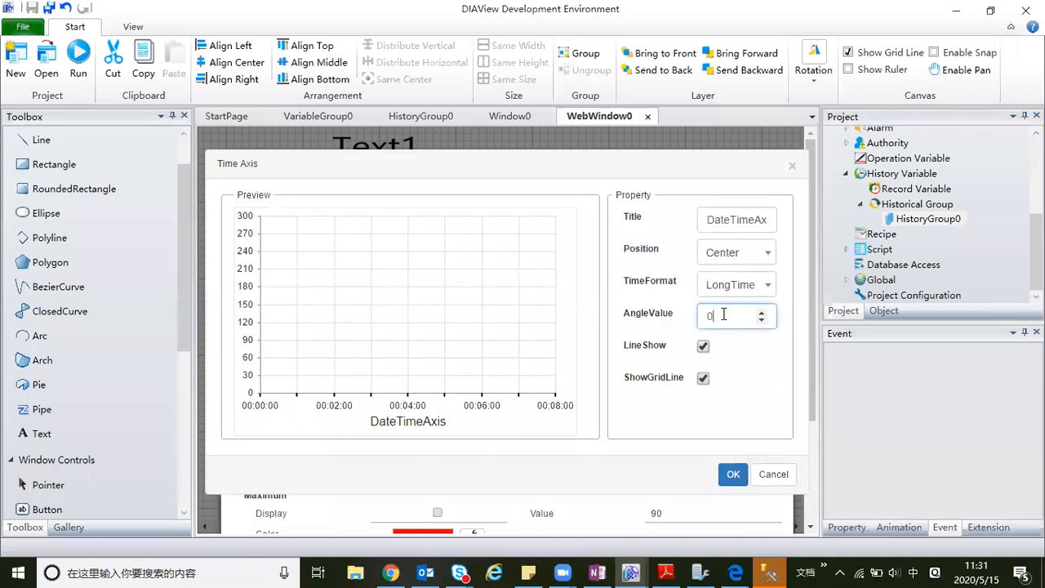
click(768, 286)
click(768, 286)
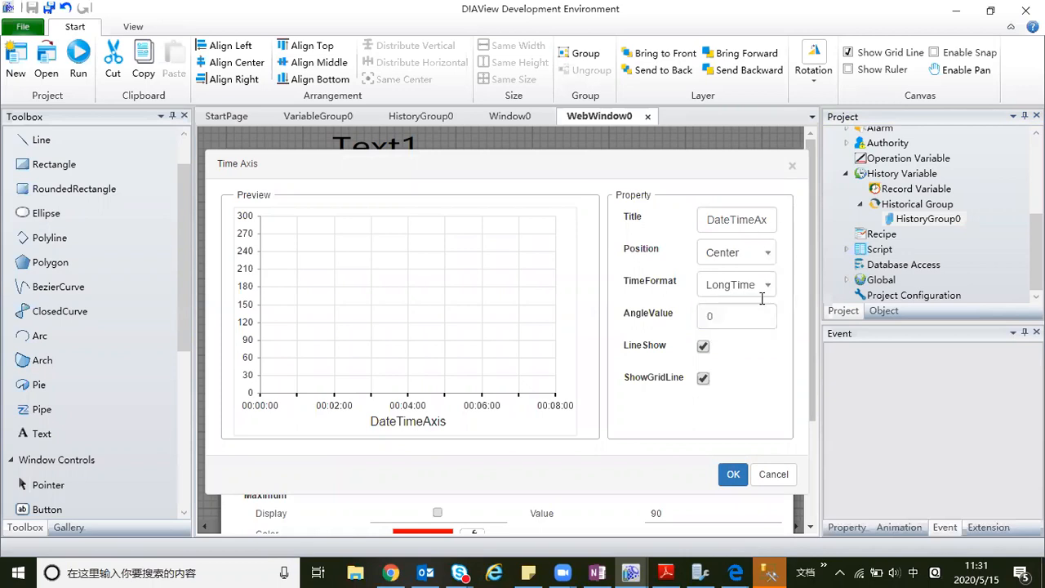
click(734, 474)
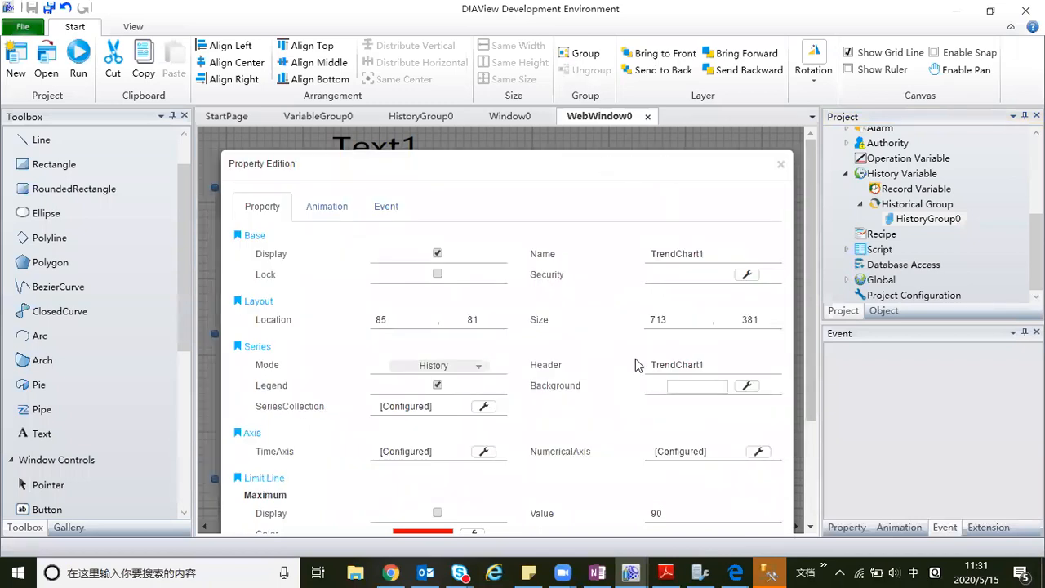
scroll(666, 470, down, 3)
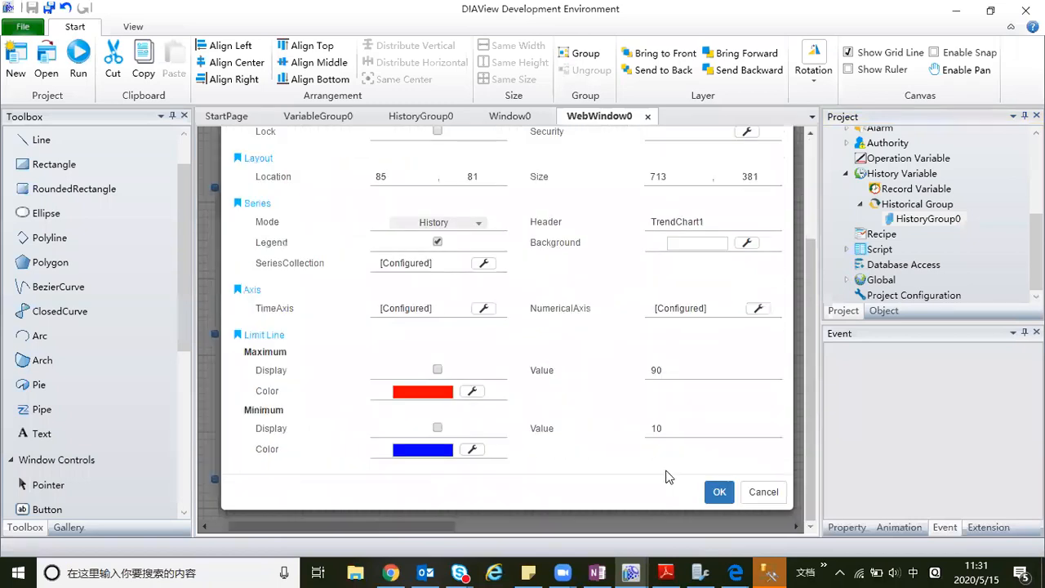
click(718, 492)
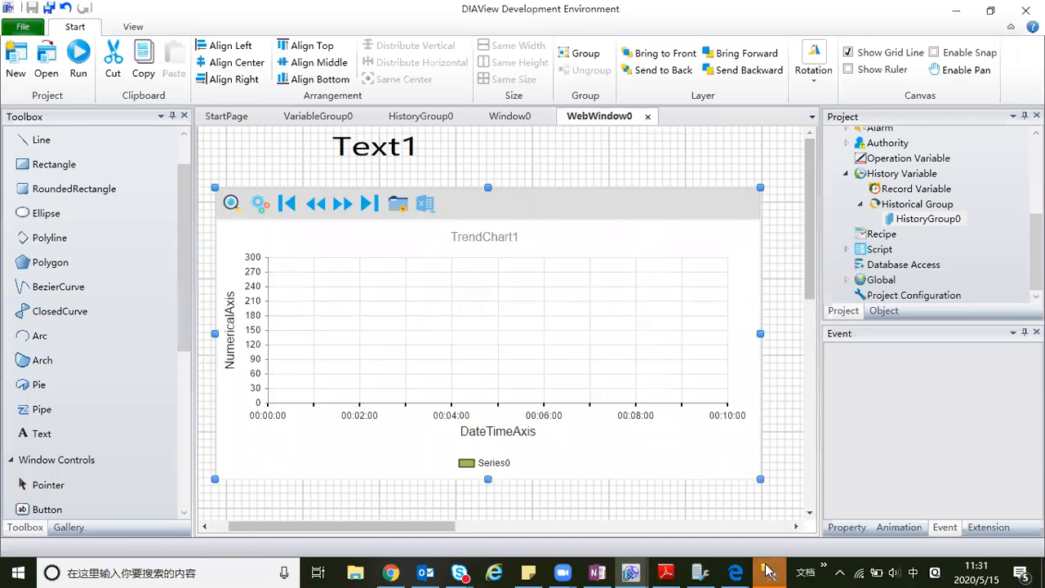
click(790, 400)
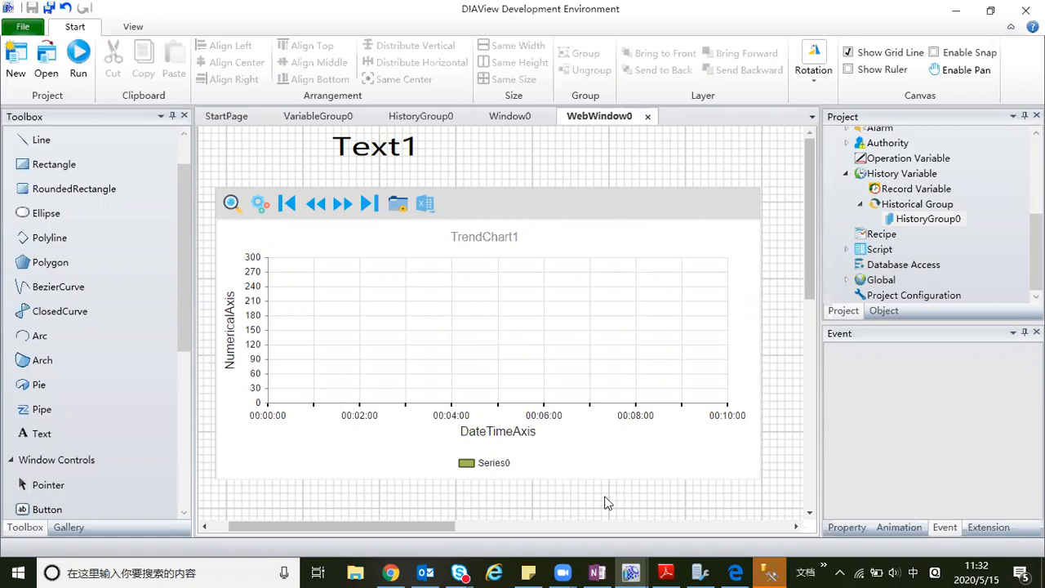
Switch to Microsoft Edge, review the Quick and Custom options of the trend chart's query, and close the query.
click(736, 572)
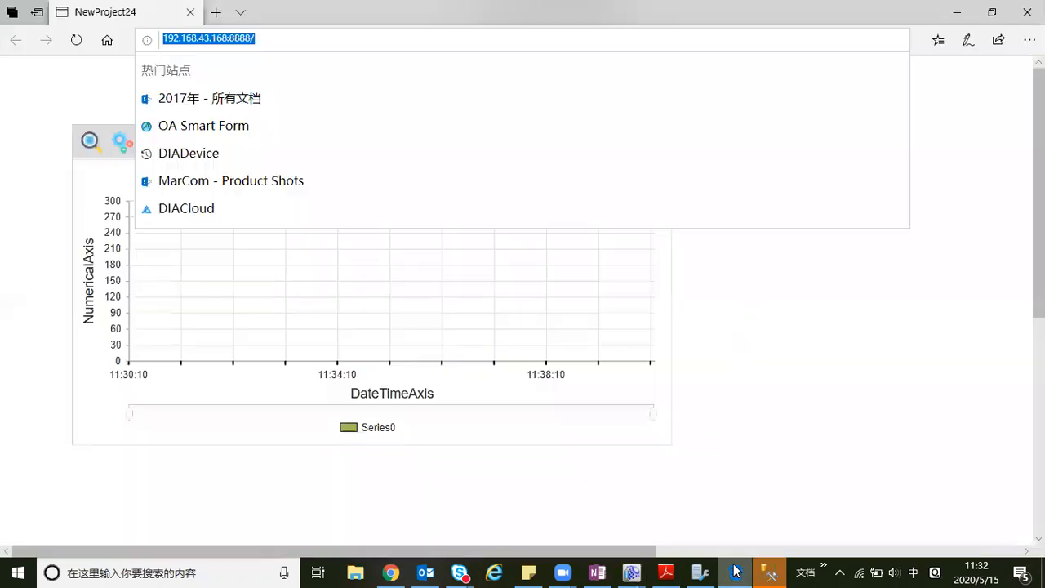
click(522, 423)
click(89, 141)
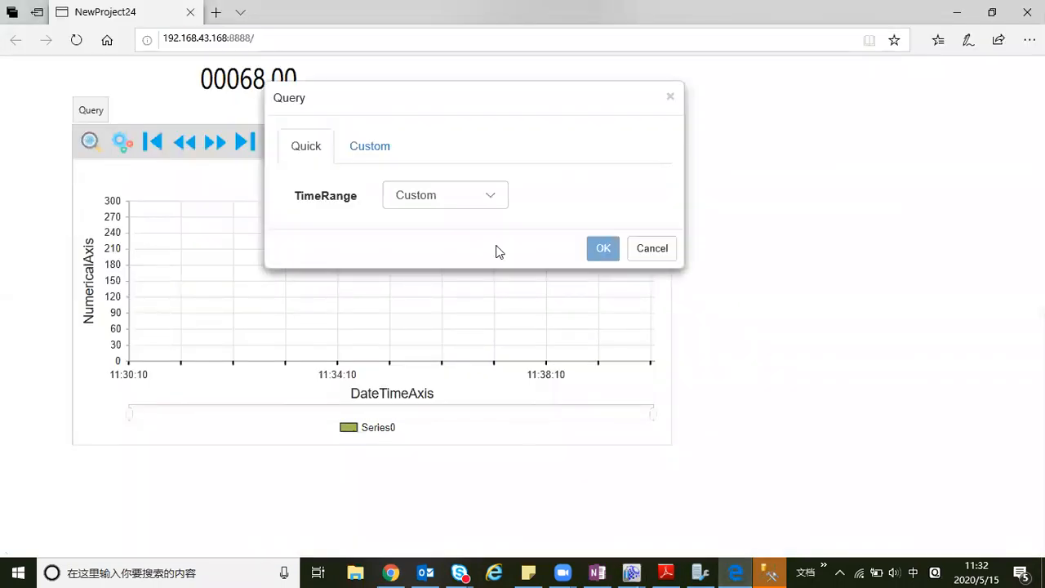
click(366, 148)
click(302, 149)
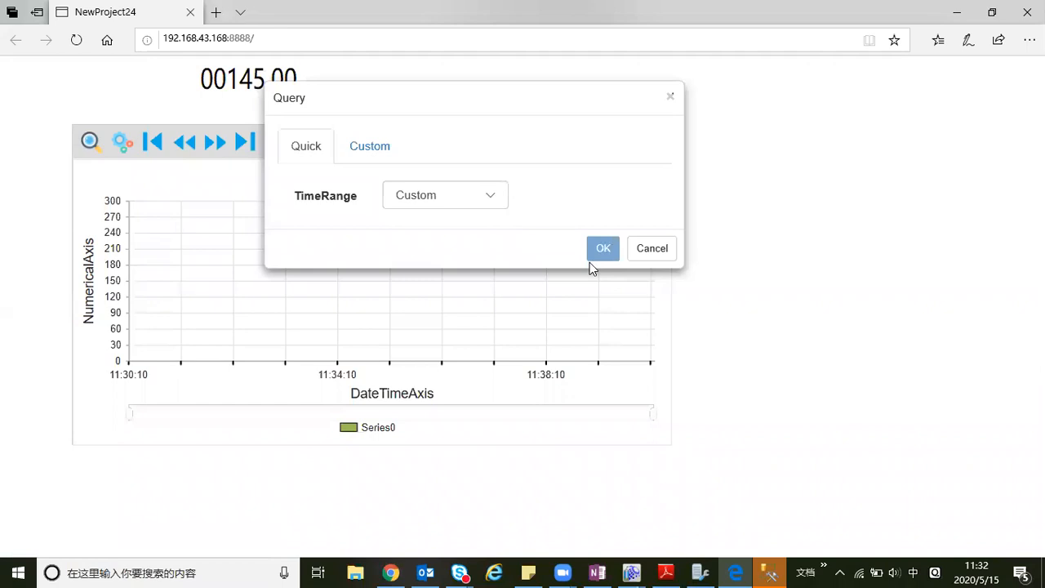
click(672, 97)
Inspect the full variable path of Series0 in the trend chart's series configuration and close it.
click(121, 142)
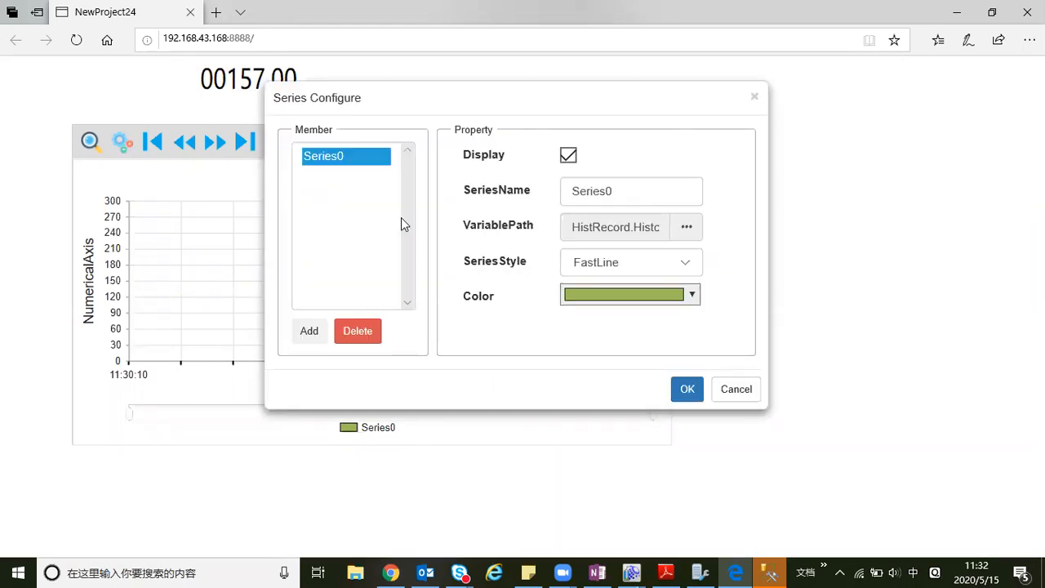
drag(642, 225, 681, 227)
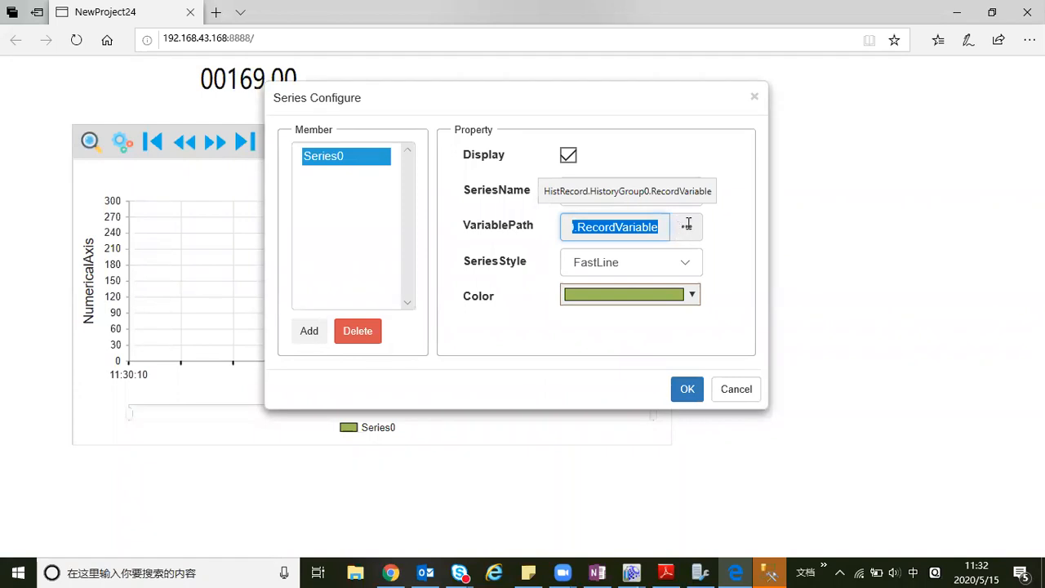
click(755, 98)
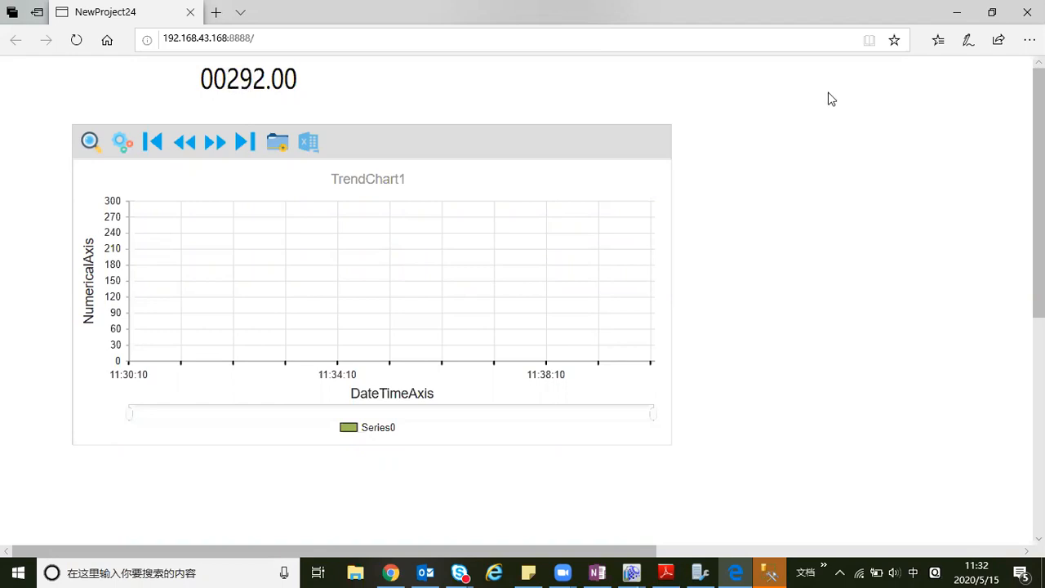
Return to DIAView and open the project WebHMI演示工程 in the other development window.
click(958, 16)
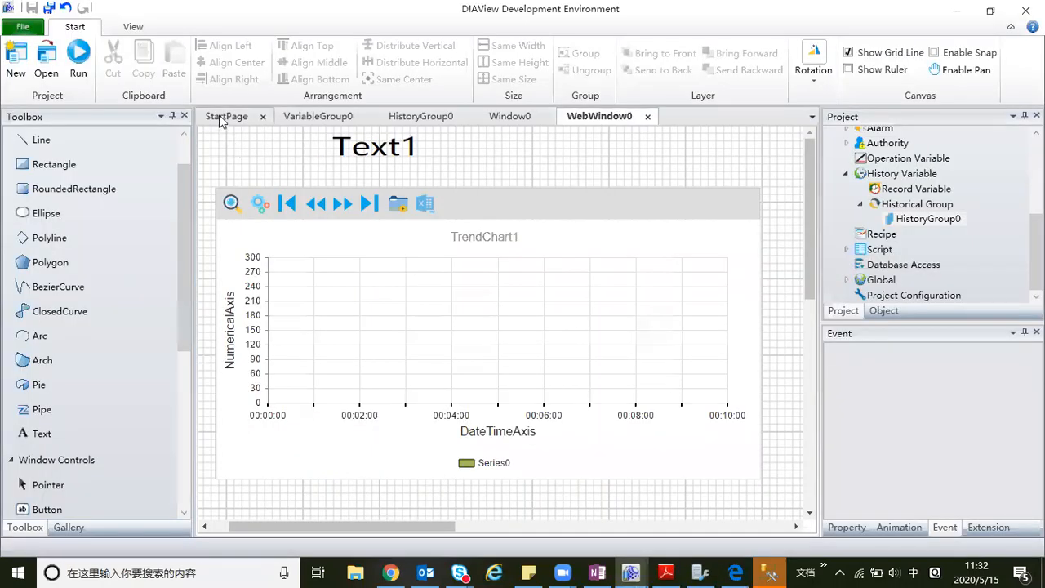
click(218, 115)
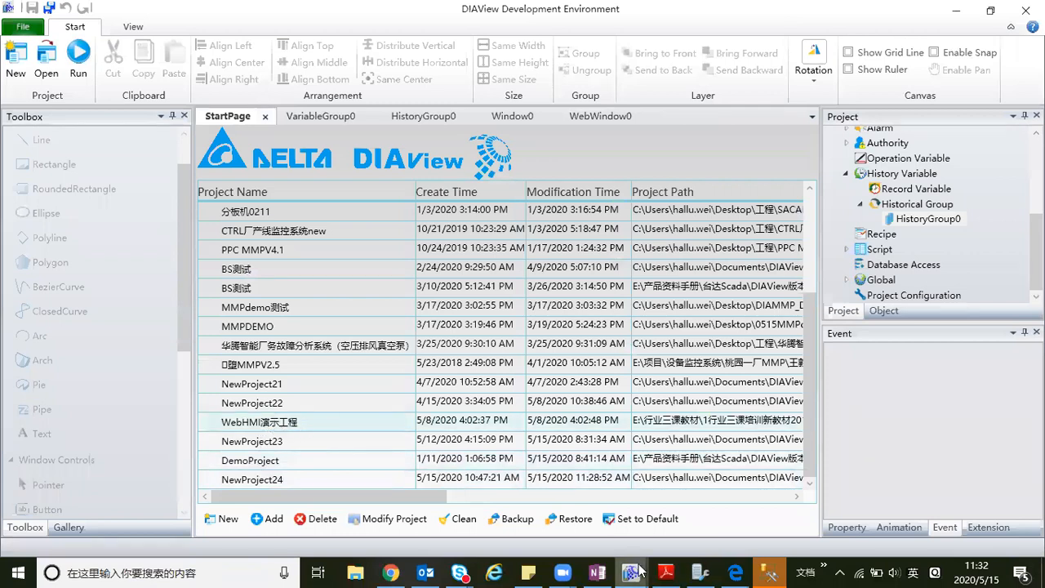
mouse_move(640, 572)
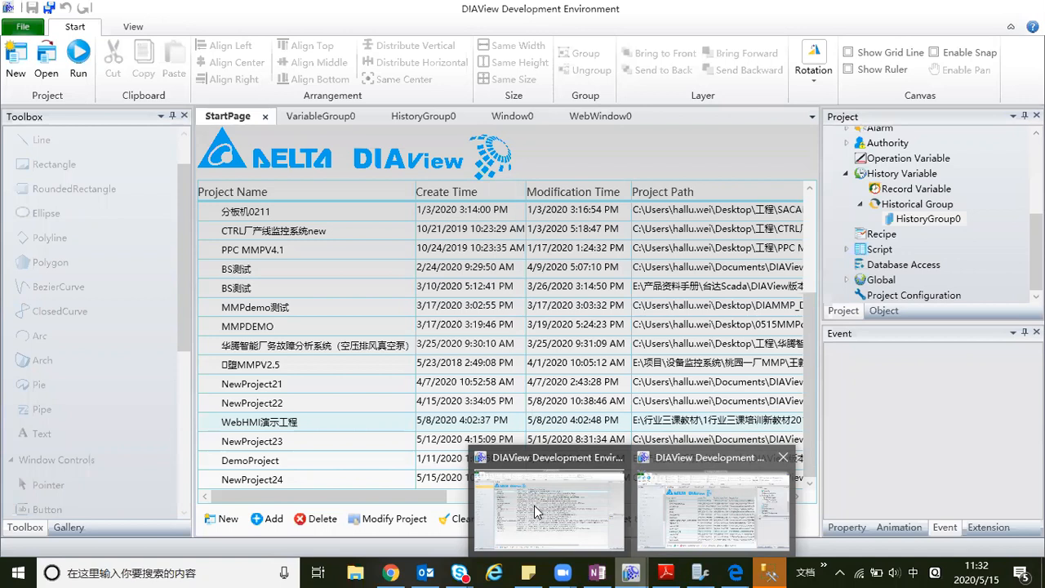
click(474, 492)
scroll(286, 468, down, 2)
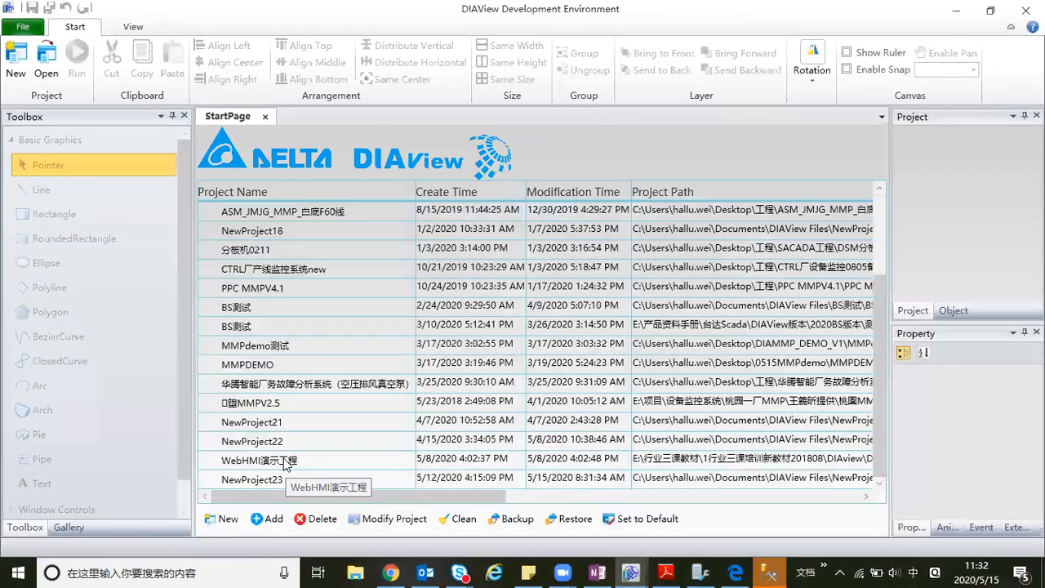
double_click(285, 460)
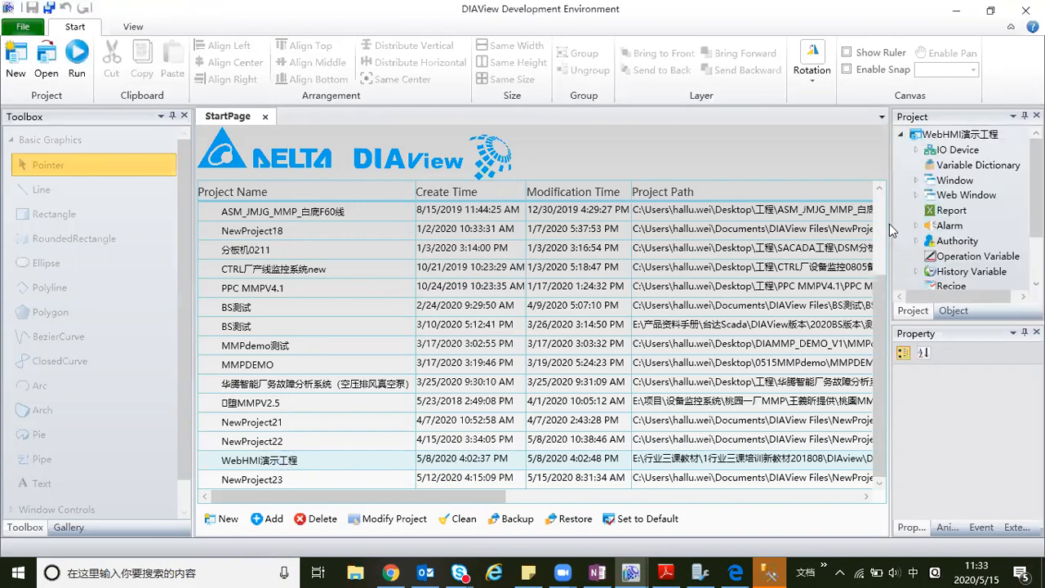
Widen the project tree, expand Web Window down to 高级控件 under 废气处理系统, and open the web window 網頁視窗1.
drag(890, 221, 855, 222)
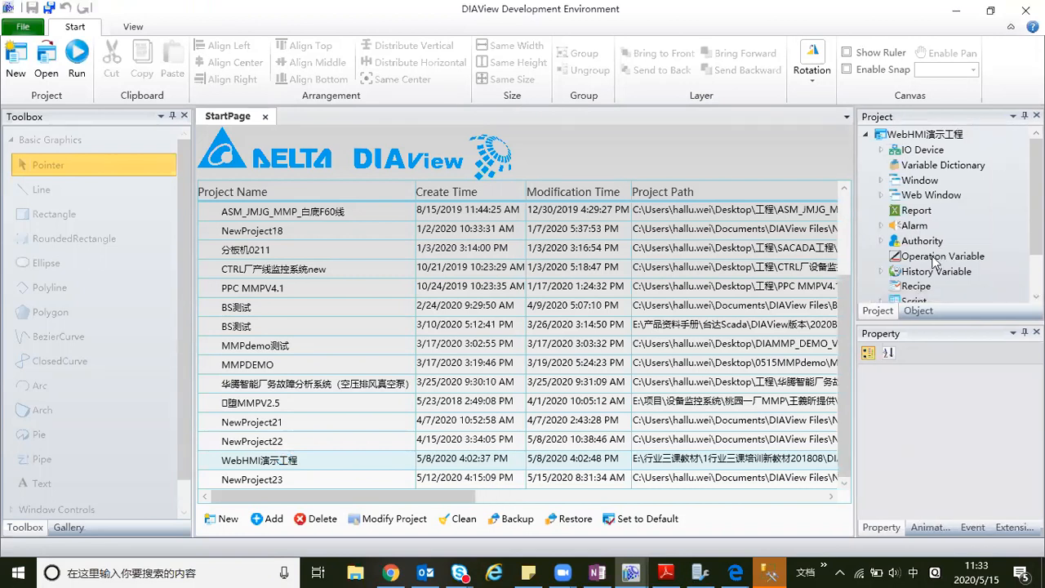
click(881, 196)
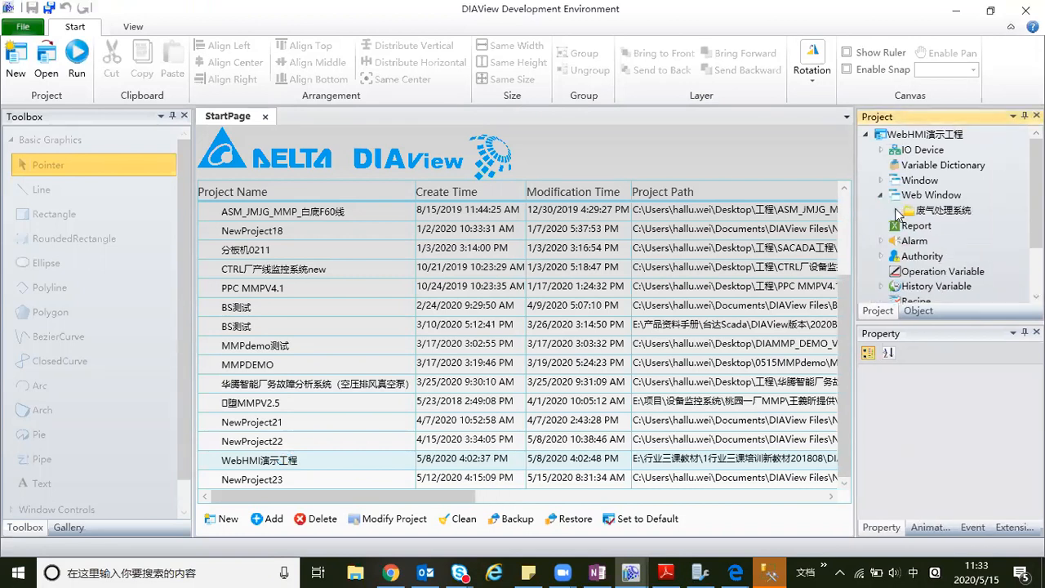
click(896, 211)
click(911, 257)
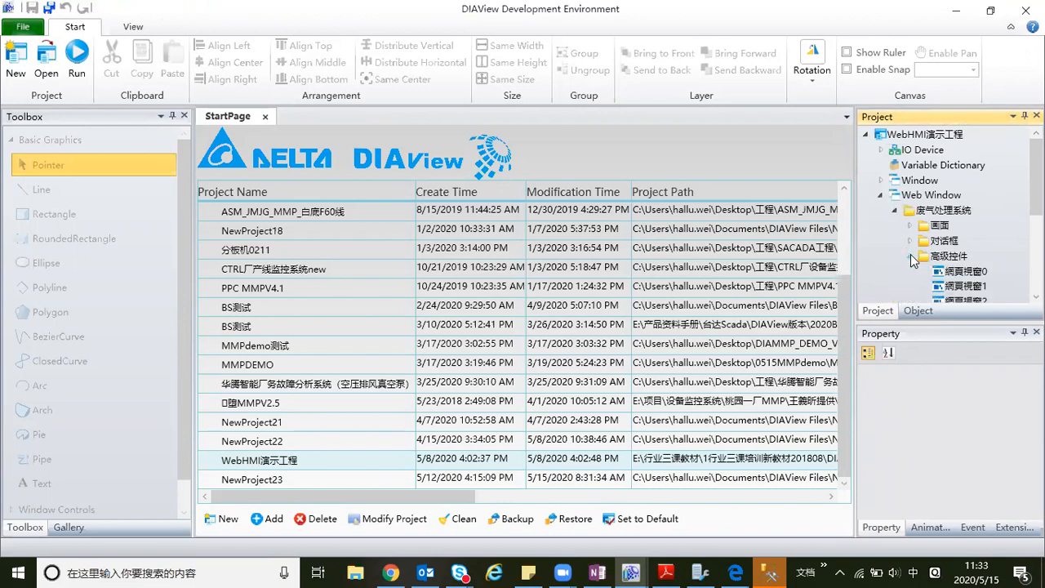
scroll(959, 269, down, 2)
click(964, 265)
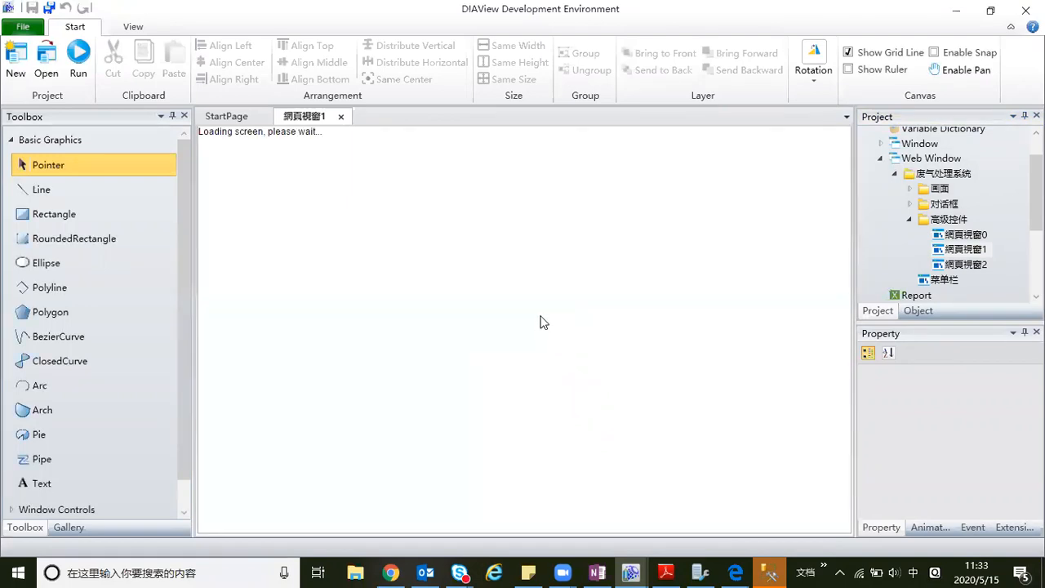
Open the Time Axis settings of the history trend chart in 網頁視窗1 through its properties.
scroll(550, 342, down, 3)
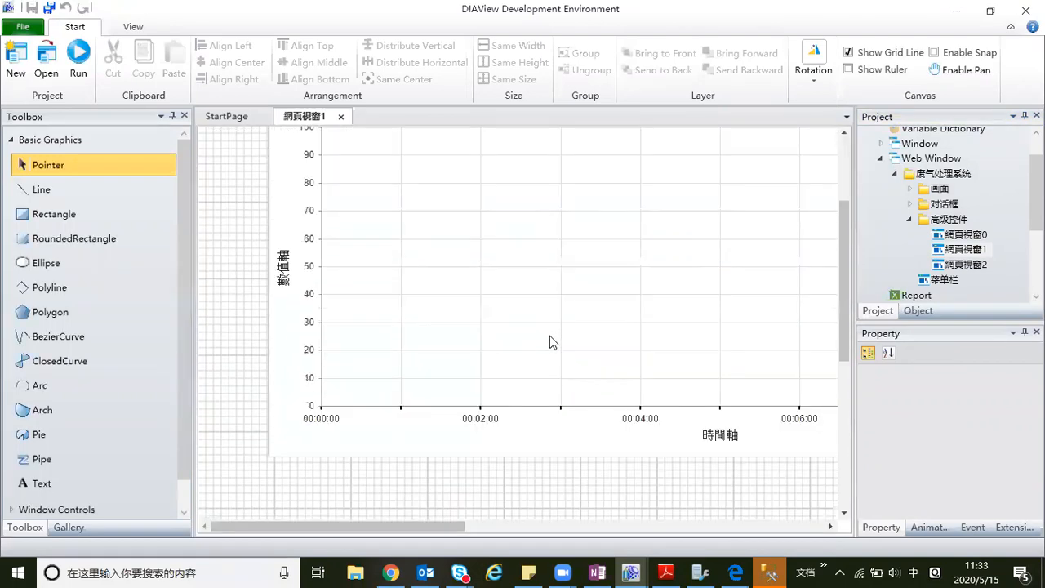
click(543, 278)
right_click(549, 281)
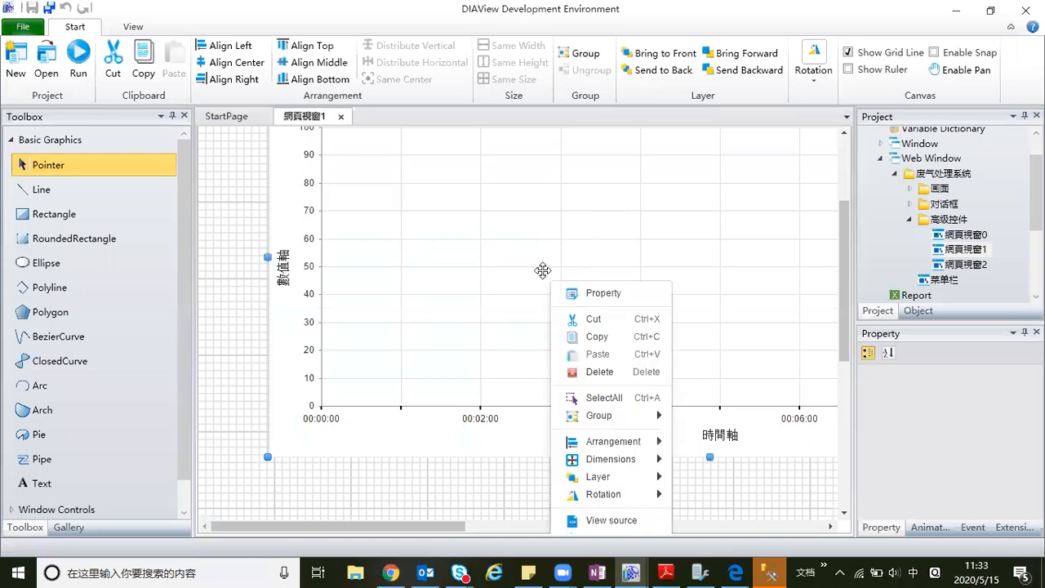
click(602, 296)
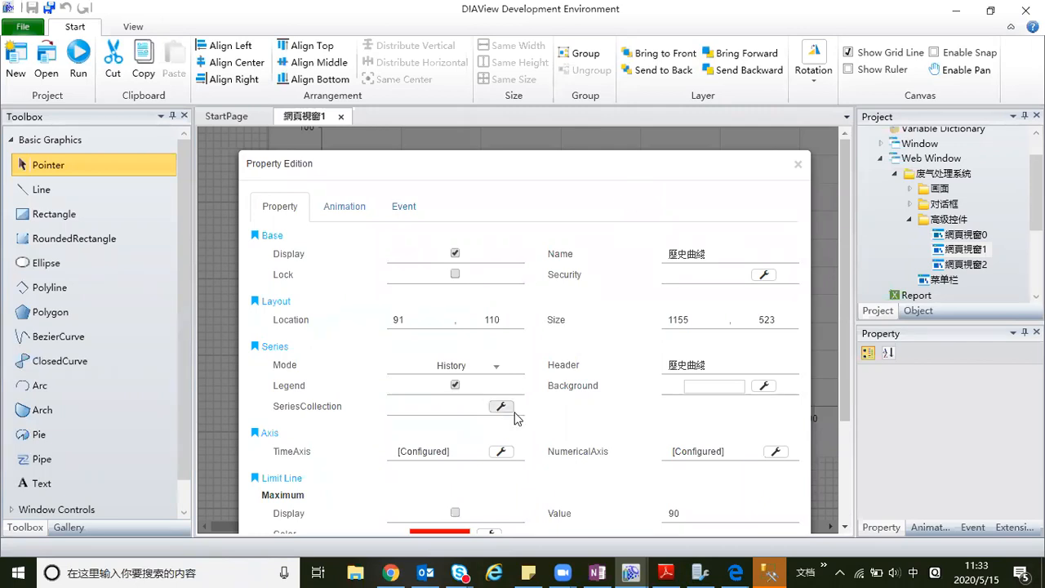
click(502, 452)
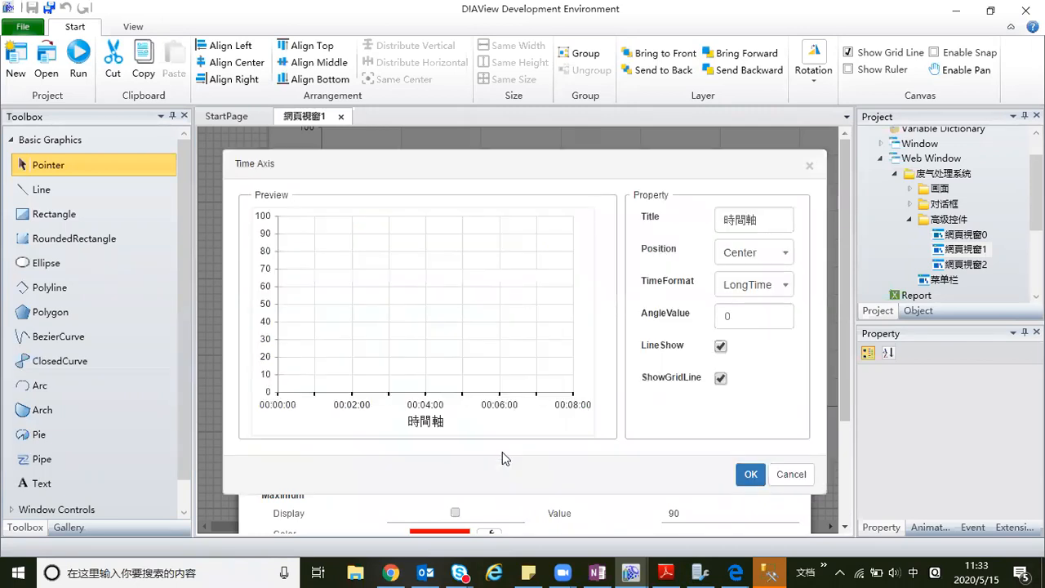
Close the Time Axis settings, review the history chart's remaining properties and its events, and close the property dialog.
click(810, 166)
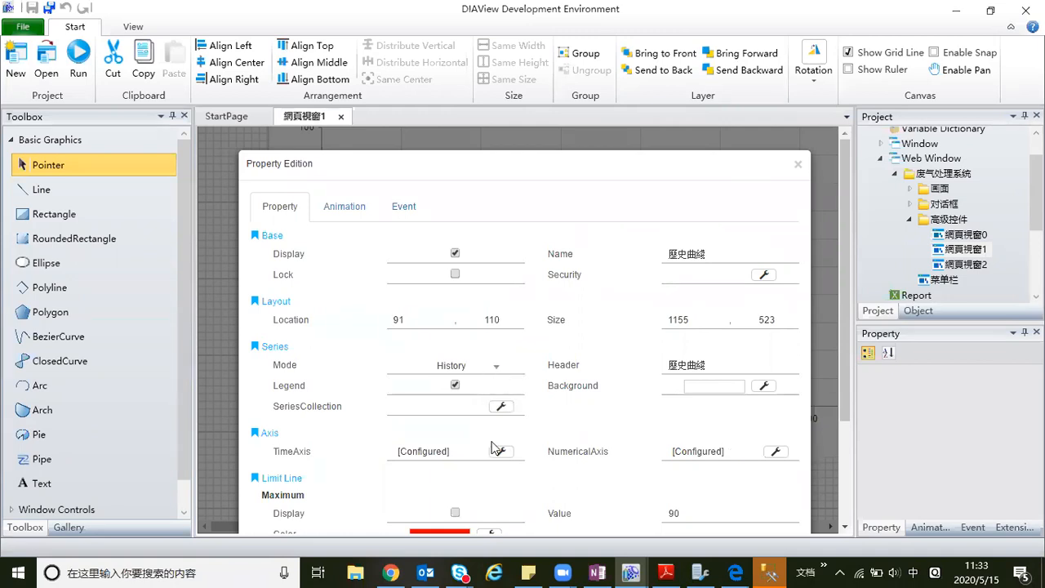
scroll(496, 448, down, 3)
scroll(636, 368, up, 3)
click(410, 205)
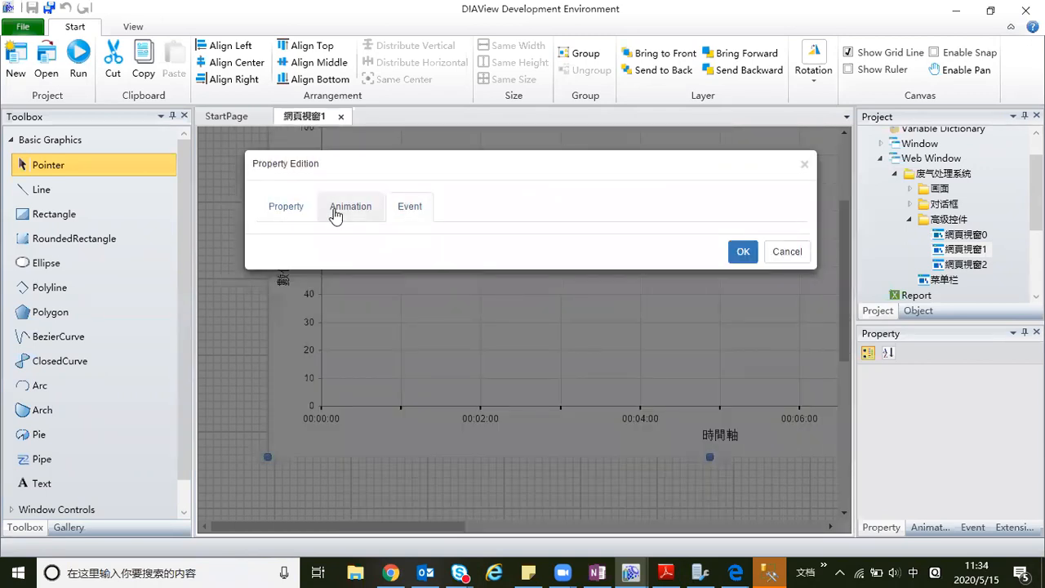
click(805, 164)
scroll(515, 312, up, 2)
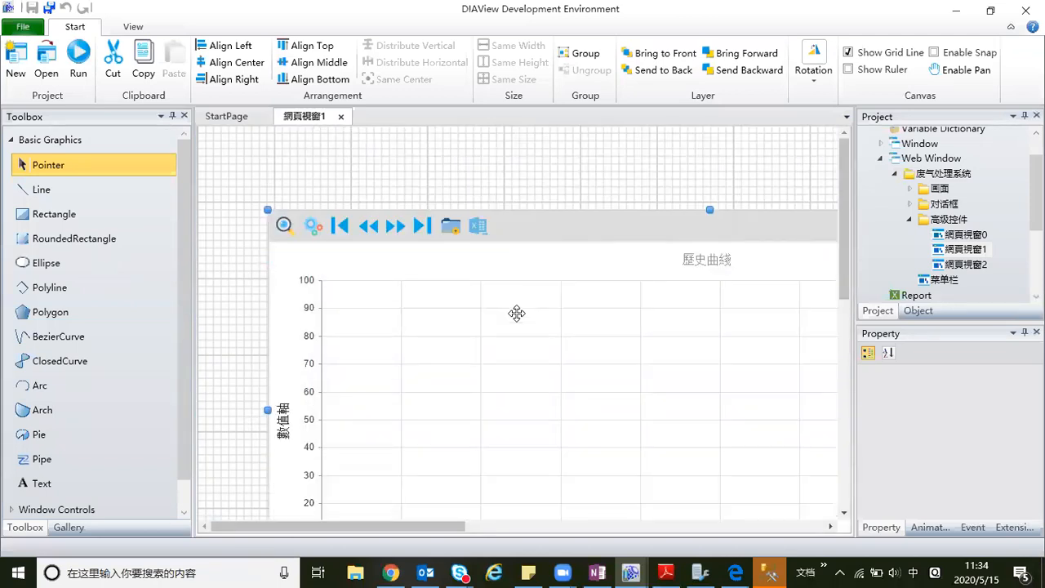
scroll(516, 314, down, 1)
scroll(515, 316, down, 1)
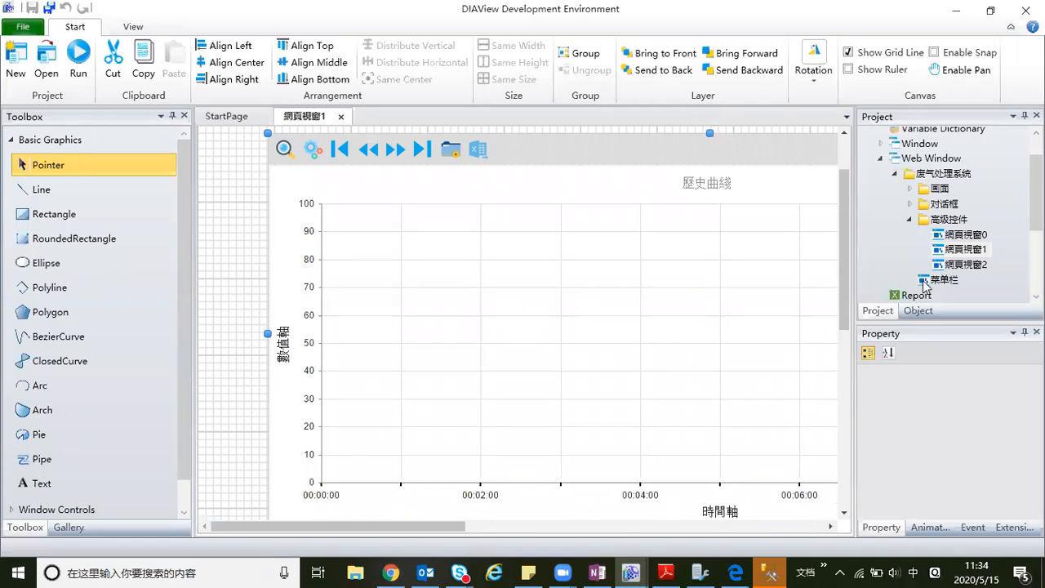
Expand History Variable in the WebHMI project tree and locate its Historical Group entry, then deselect the chart in 網頁視窗1.
scroll(919, 287, down, 2)
scroll(898, 243, down, 1)
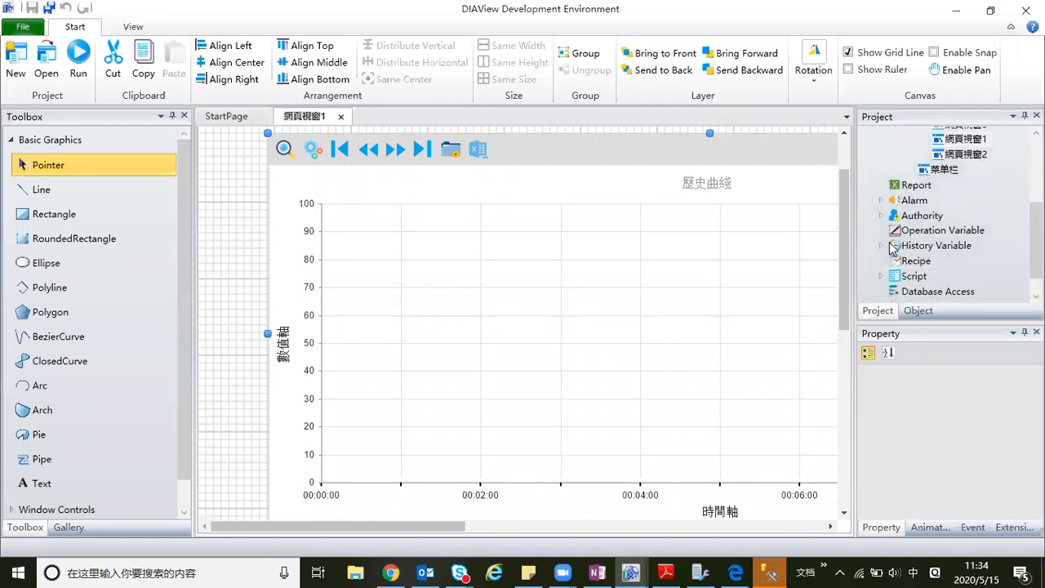
click(882, 246)
click(947, 277)
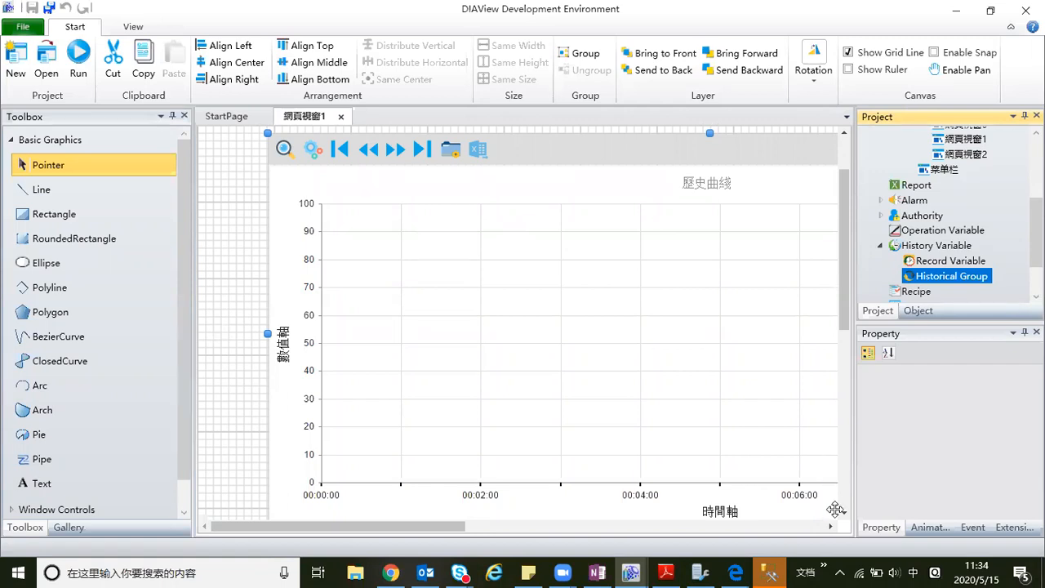
click(215, 384)
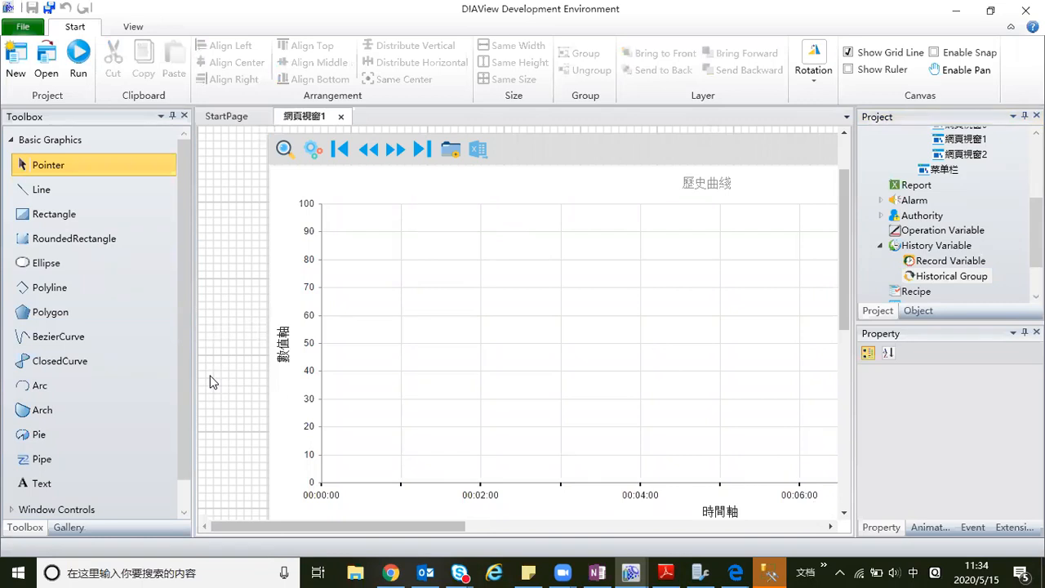
scroll(209, 382, down, 2)
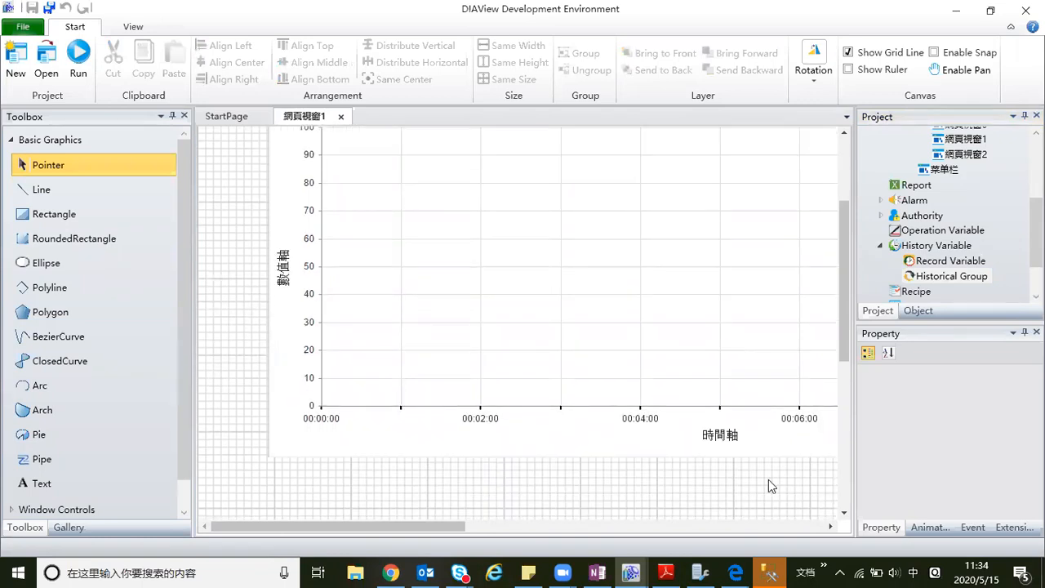
Switch to the published web page in the Edge browser and query TrendChart1 with the quick time range NearestOneHour.
click(736, 571)
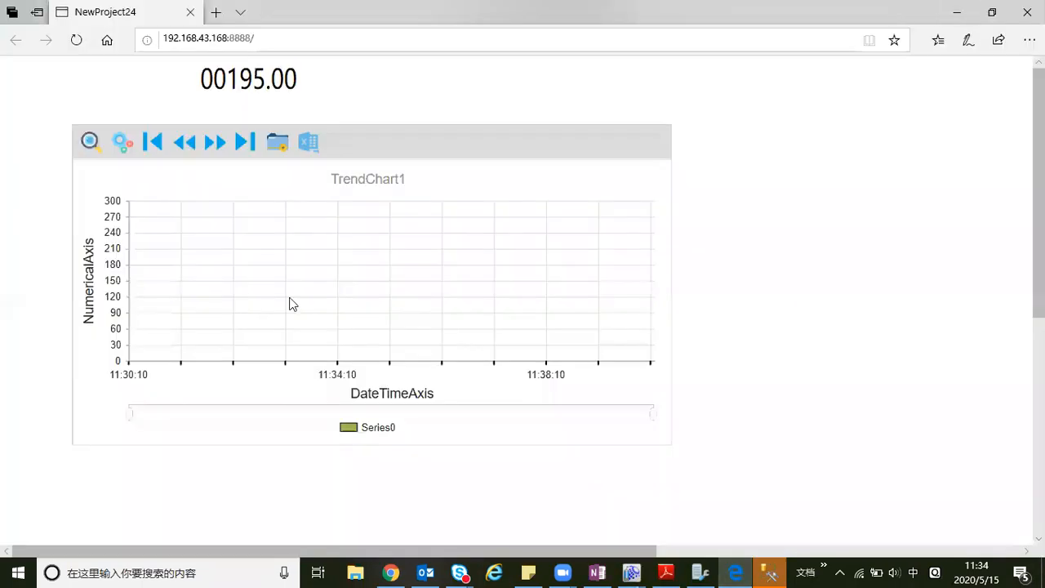
click(89, 143)
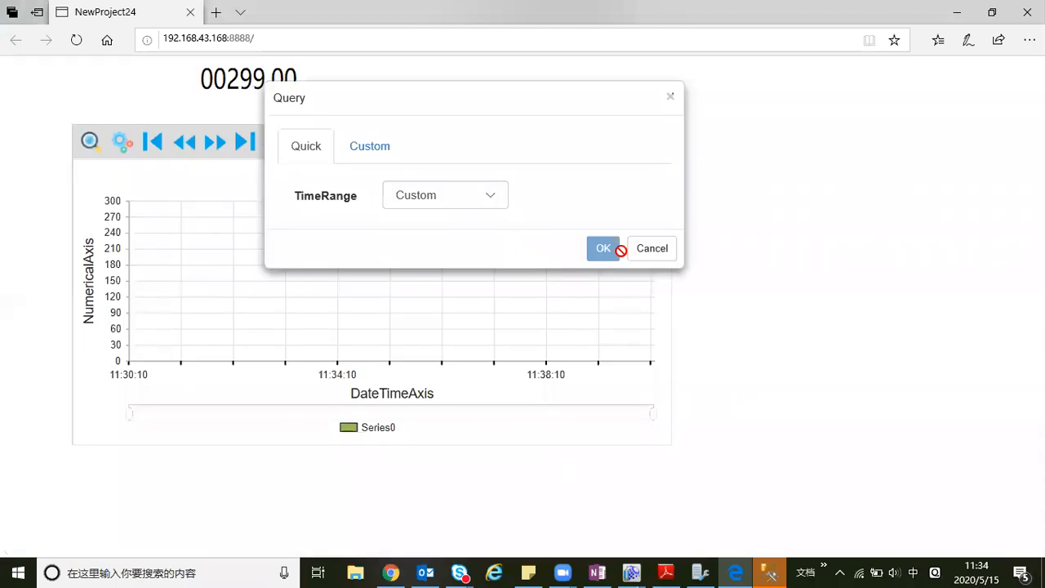
click(460, 202)
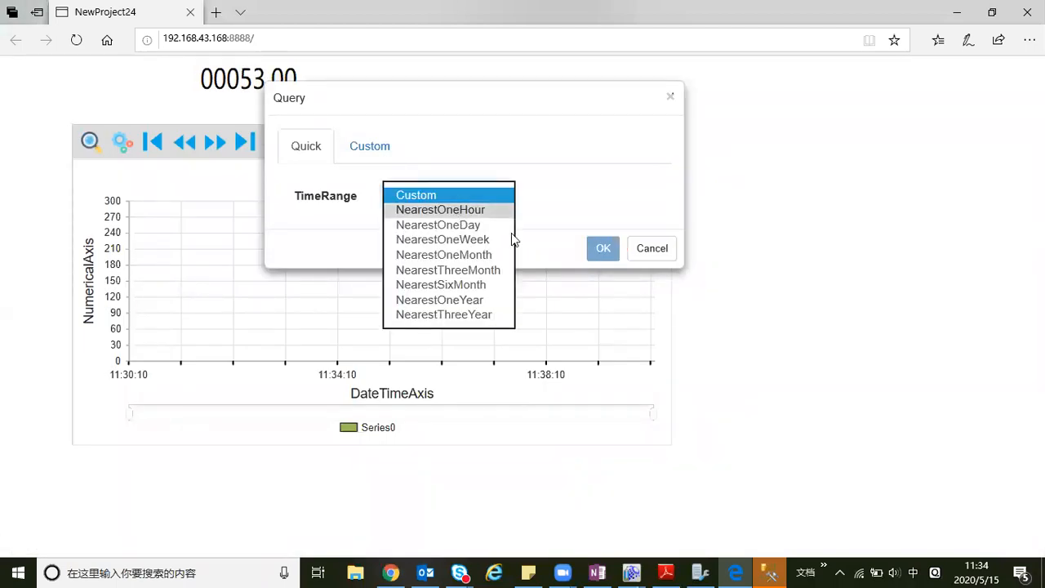
click(441, 210)
click(607, 287)
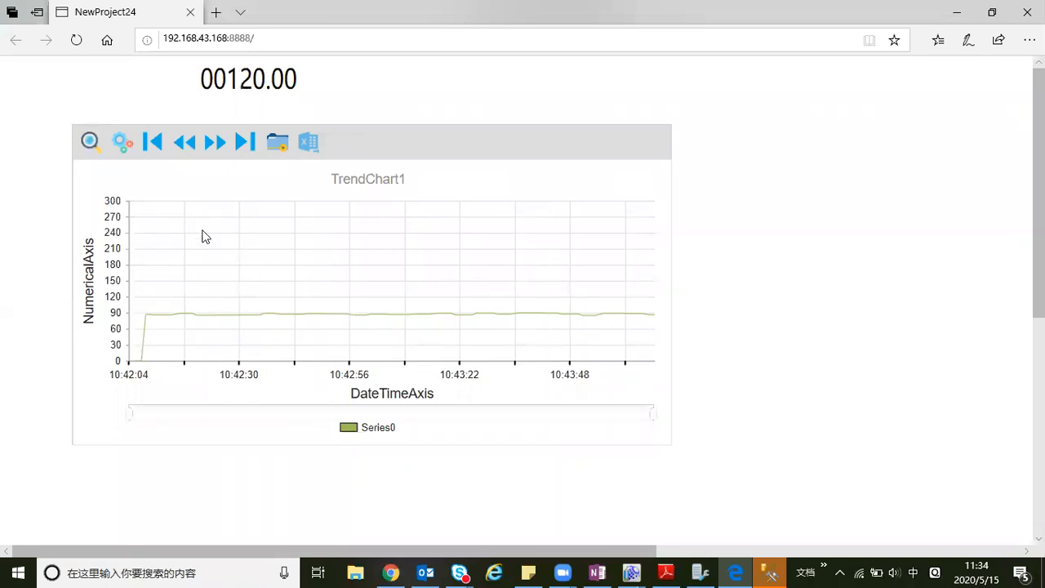
Reopen the TrendChart1 query settings, review the quick time range and time interval, and close them without running a query.
click(90, 142)
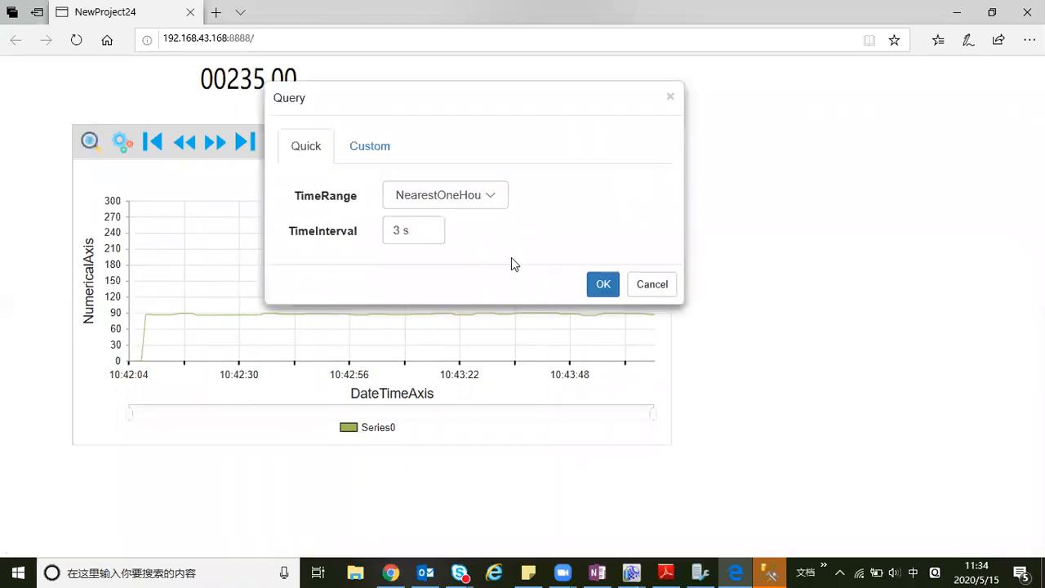
click(493, 201)
click(580, 219)
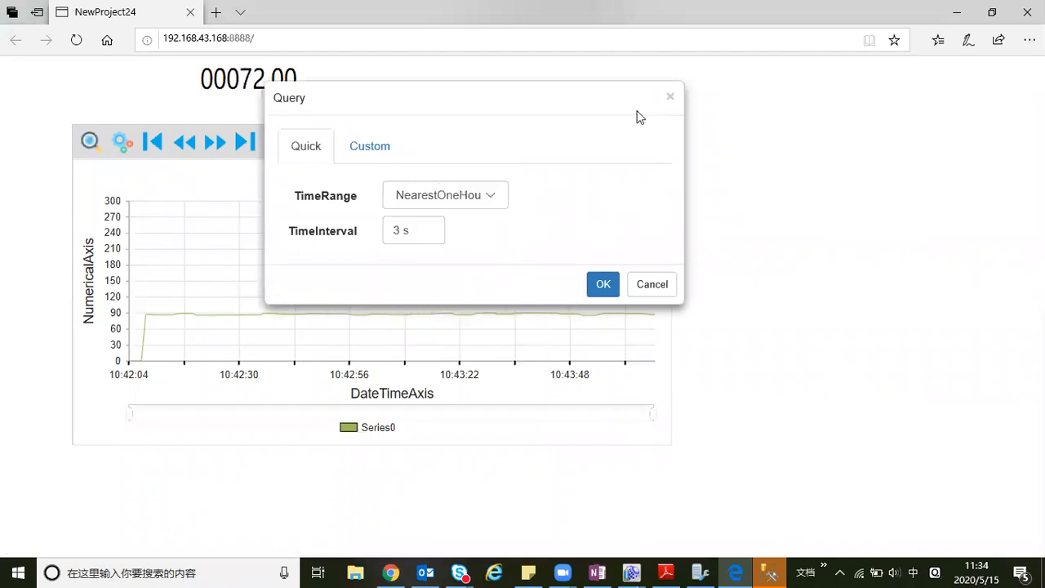
click(671, 97)
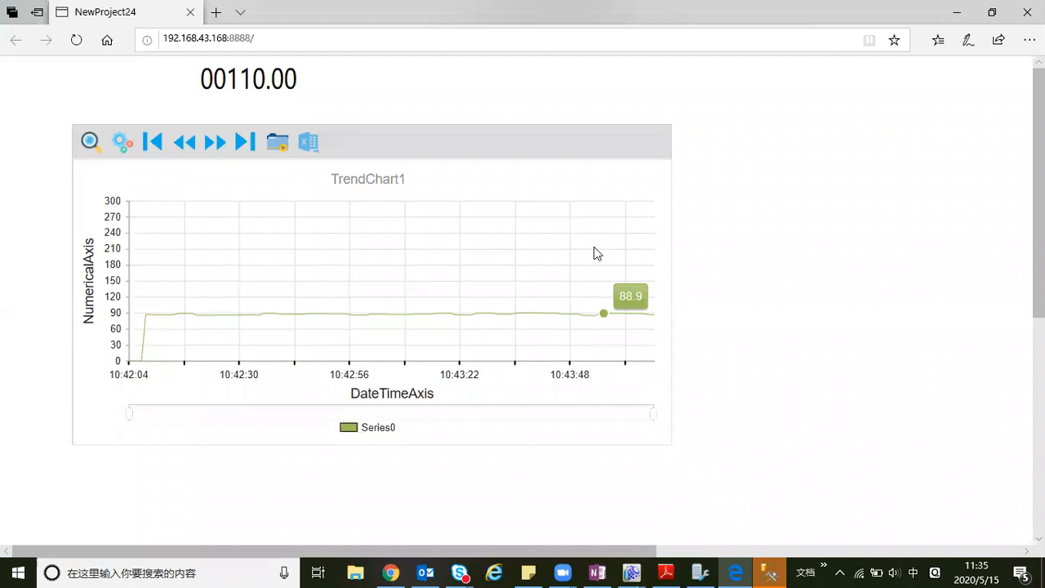
Run the TrendChart1 query again with the time range NearestOneHour and a 3 s time interval.
click(89, 143)
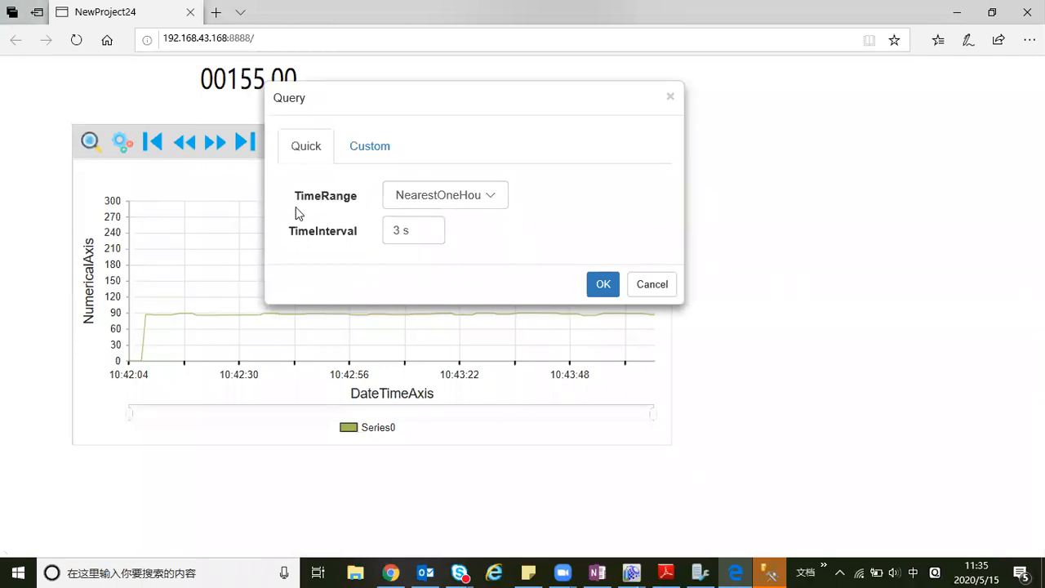
click(490, 200)
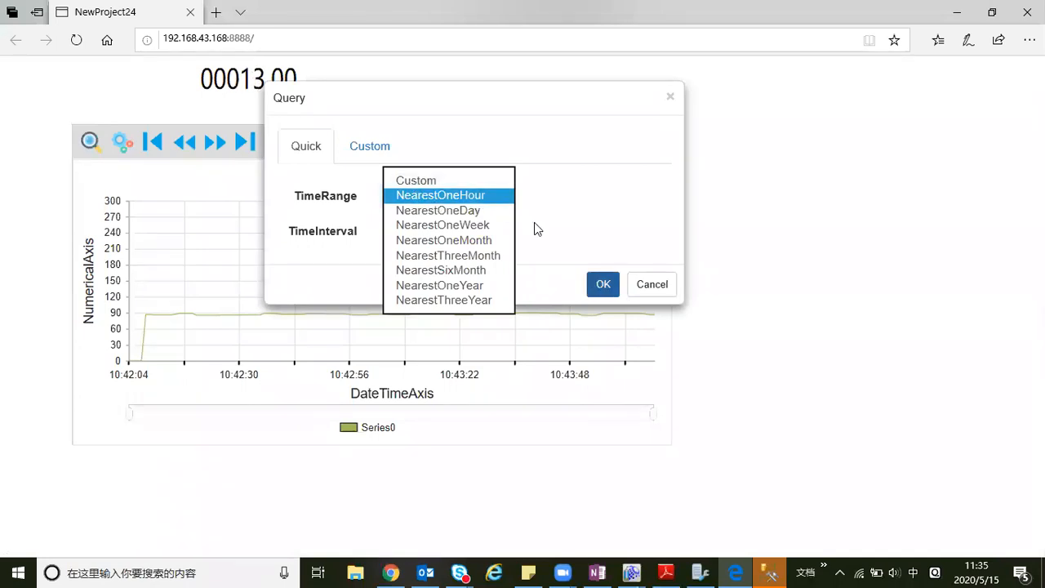
click(569, 219)
click(603, 285)
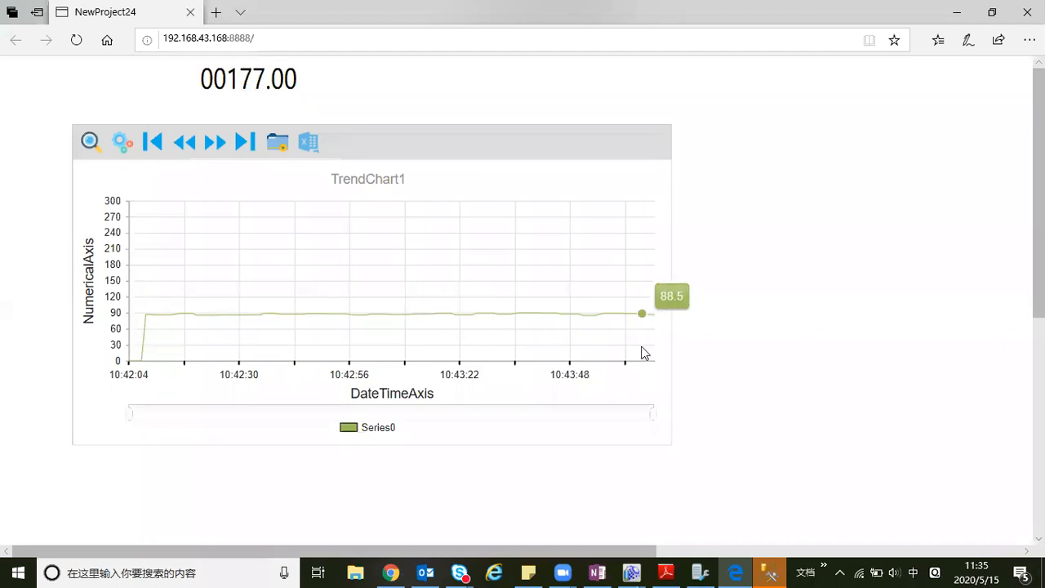
click(89, 144)
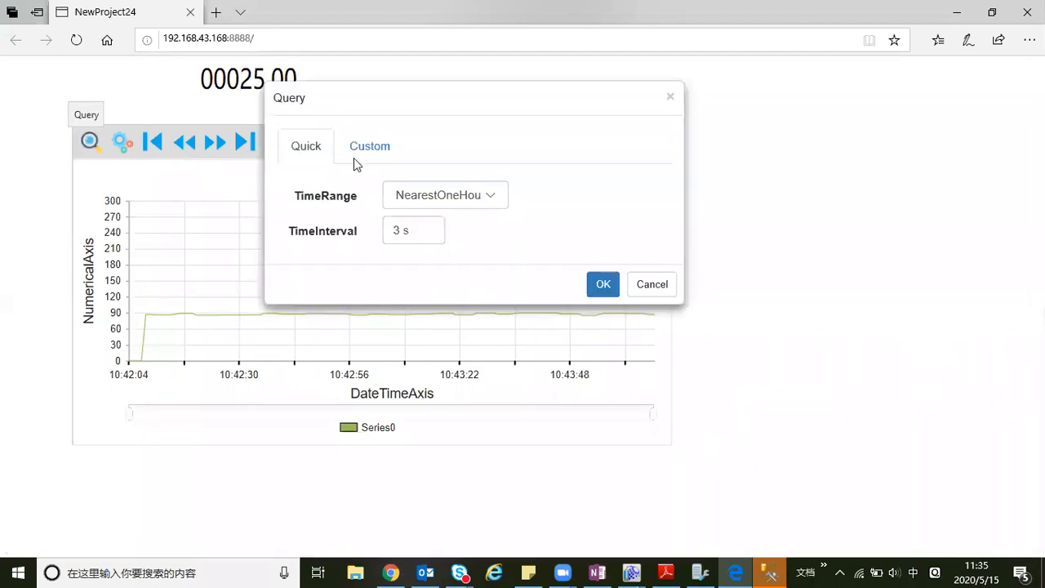
click(493, 196)
click(435, 180)
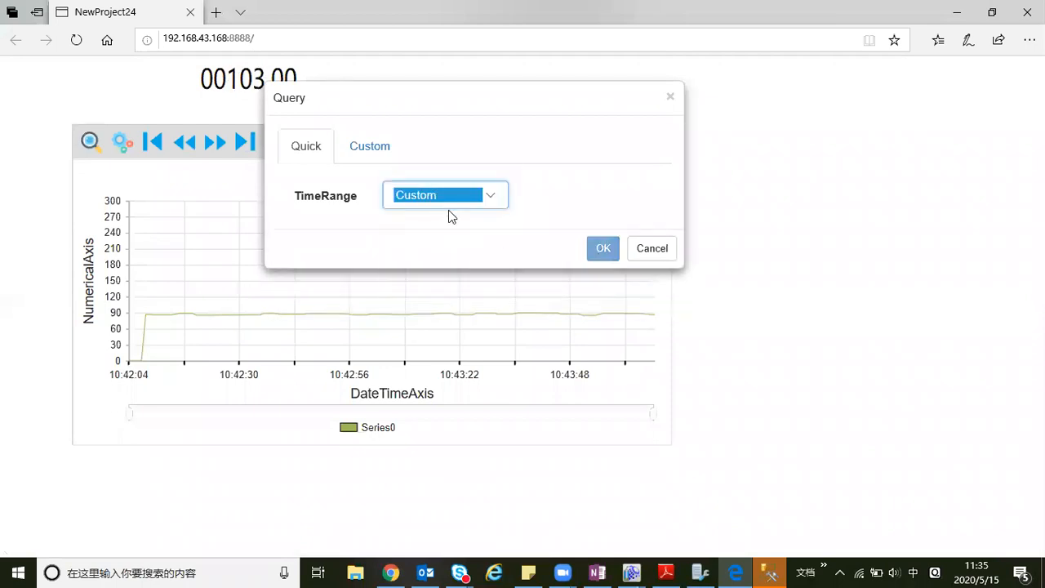
click(362, 150)
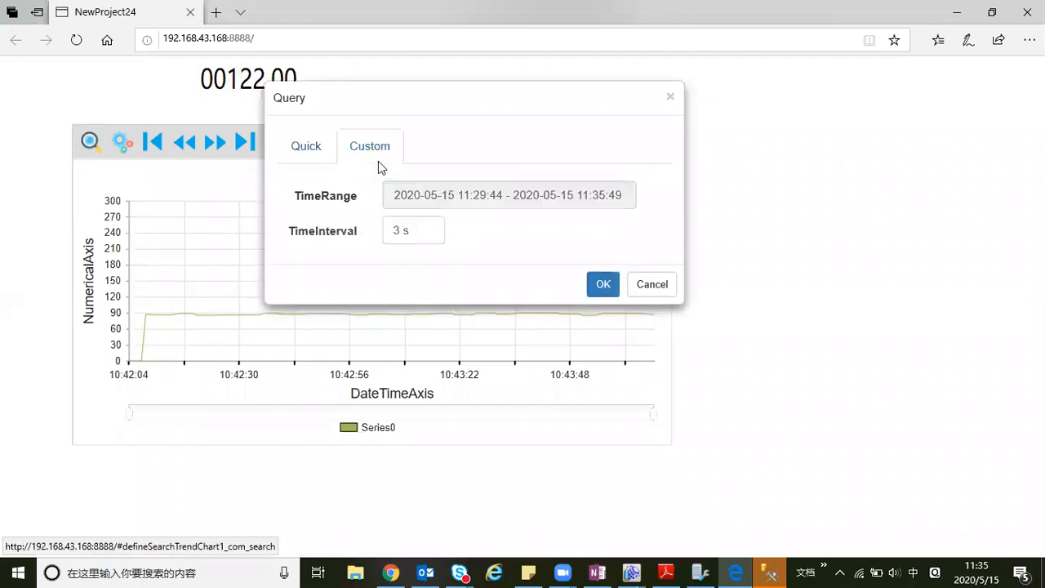
click(480, 196)
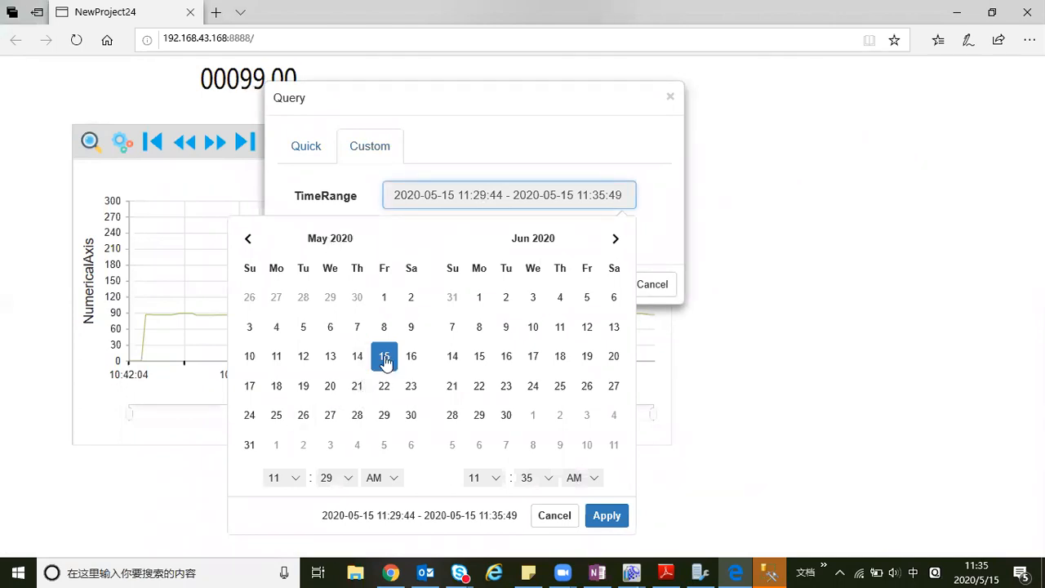
click(328, 486)
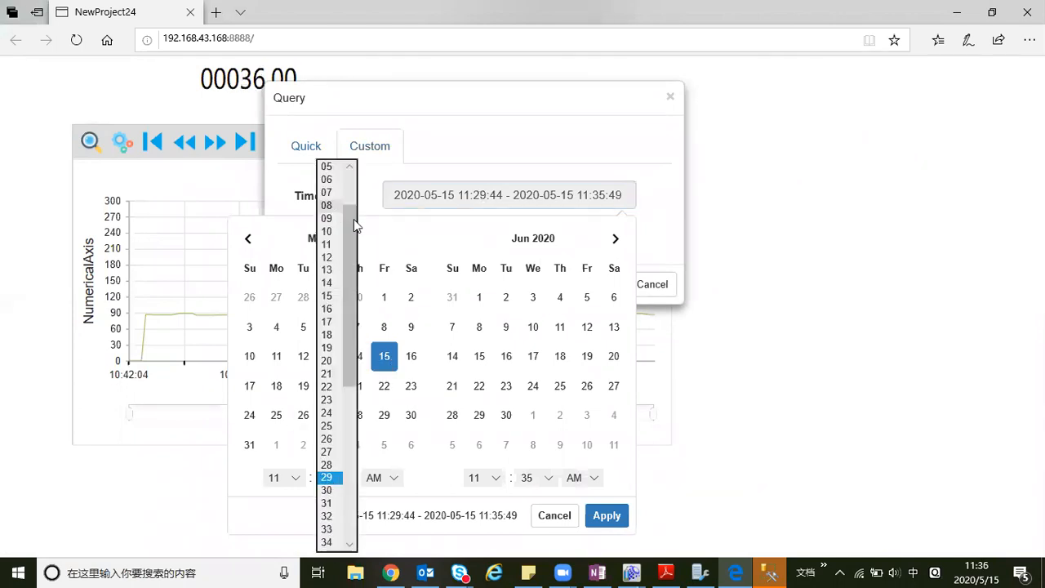
click(329, 168)
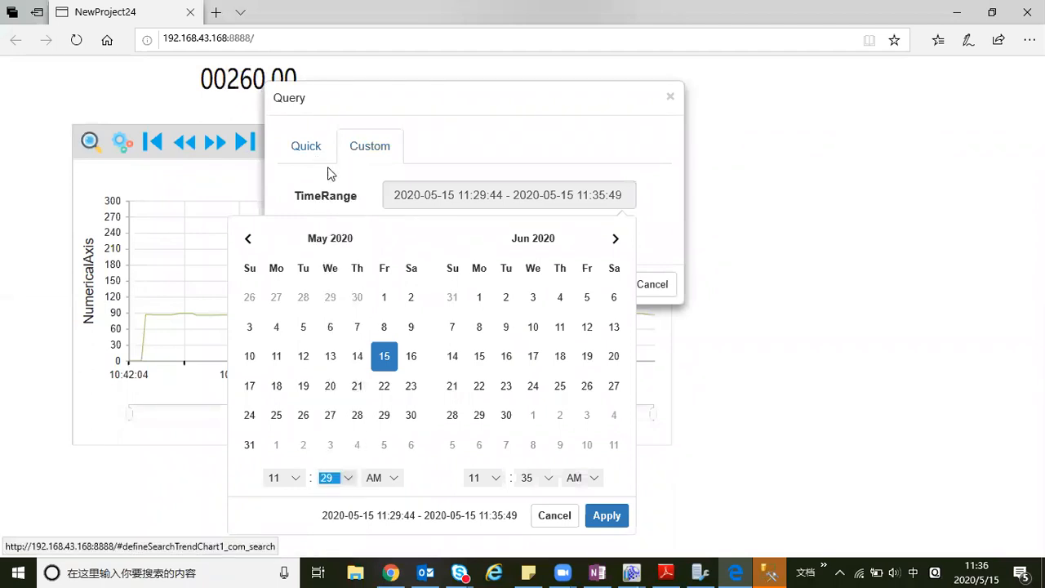
click(609, 517)
click(601, 284)
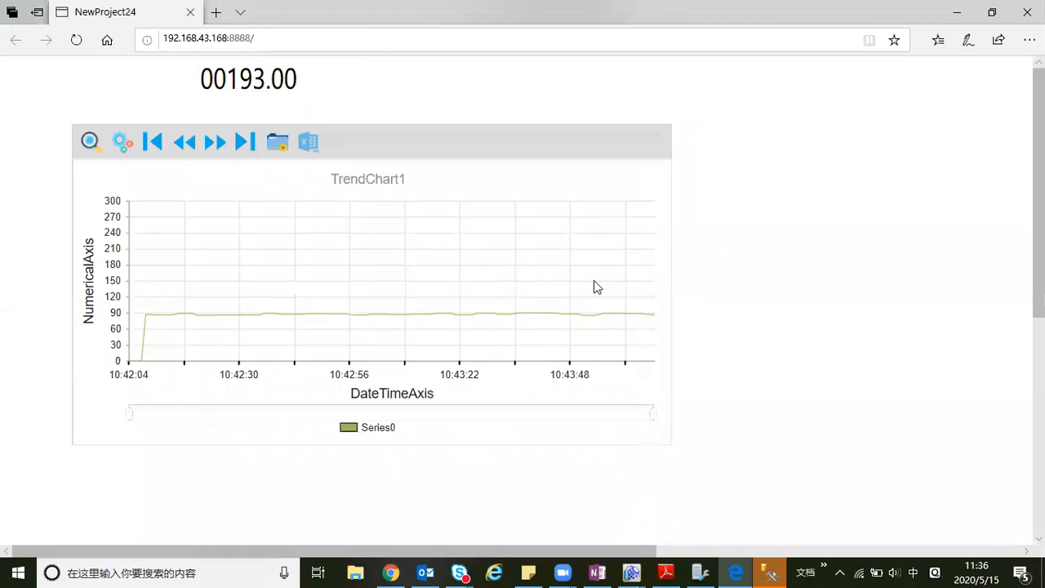
click(88, 143)
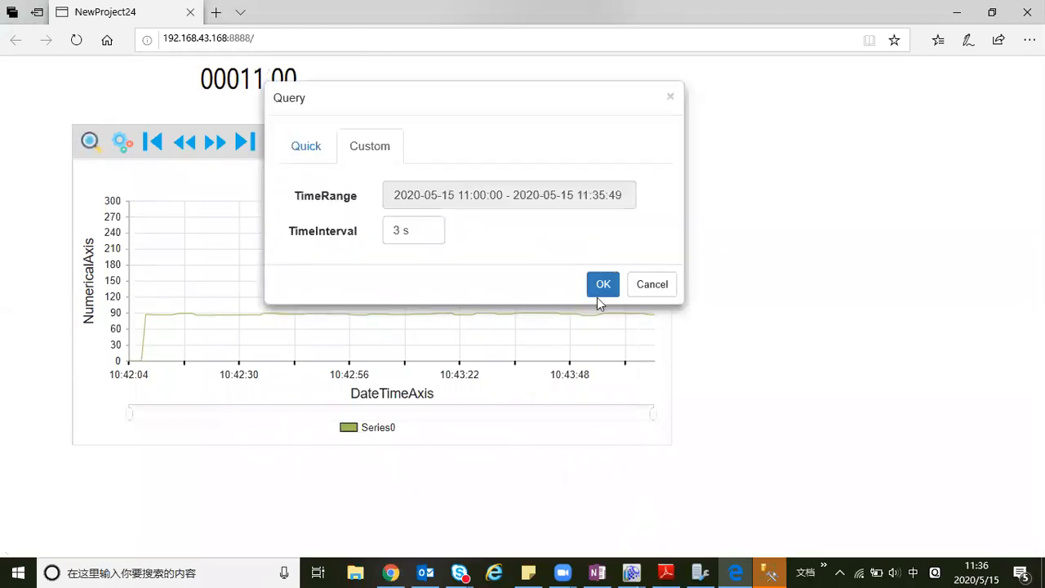
click(601, 284)
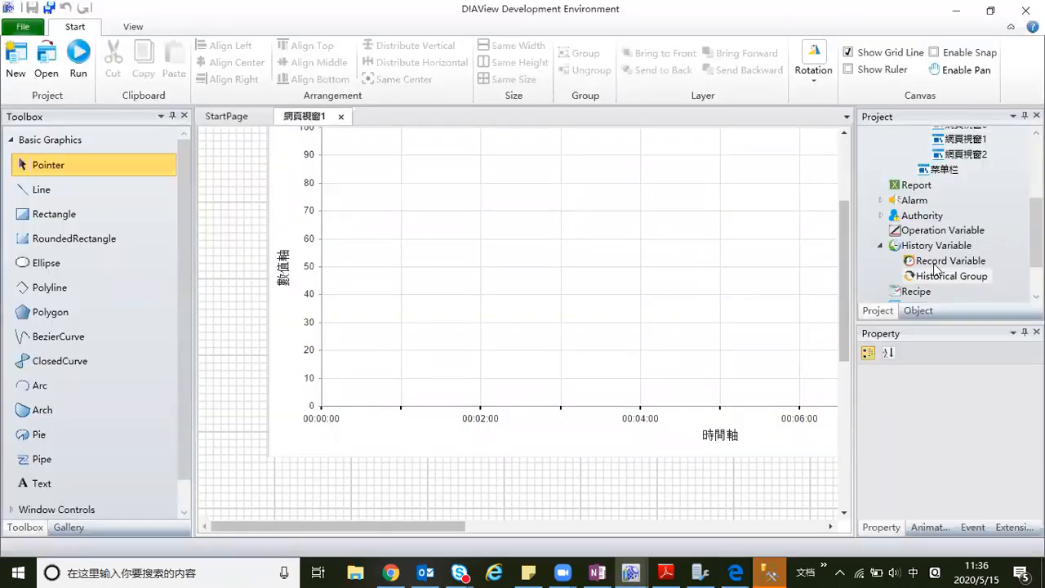
Return to the DIAView development environment, check the Network settings in the WebHMI project's configuration, and accept the dialog.
scroll(874, 290, down, 1)
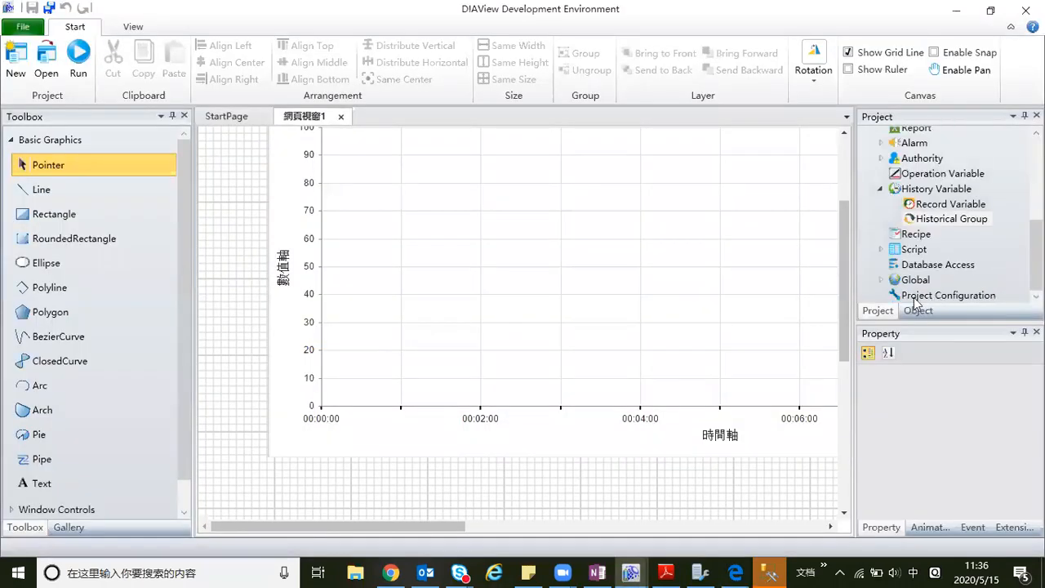
double_click(960, 295)
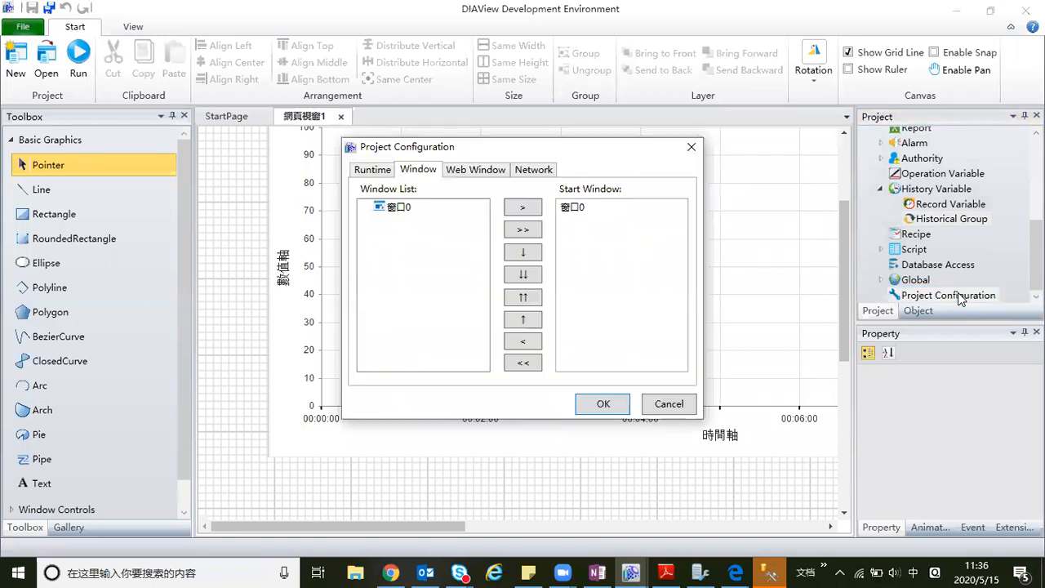
click(532, 171)
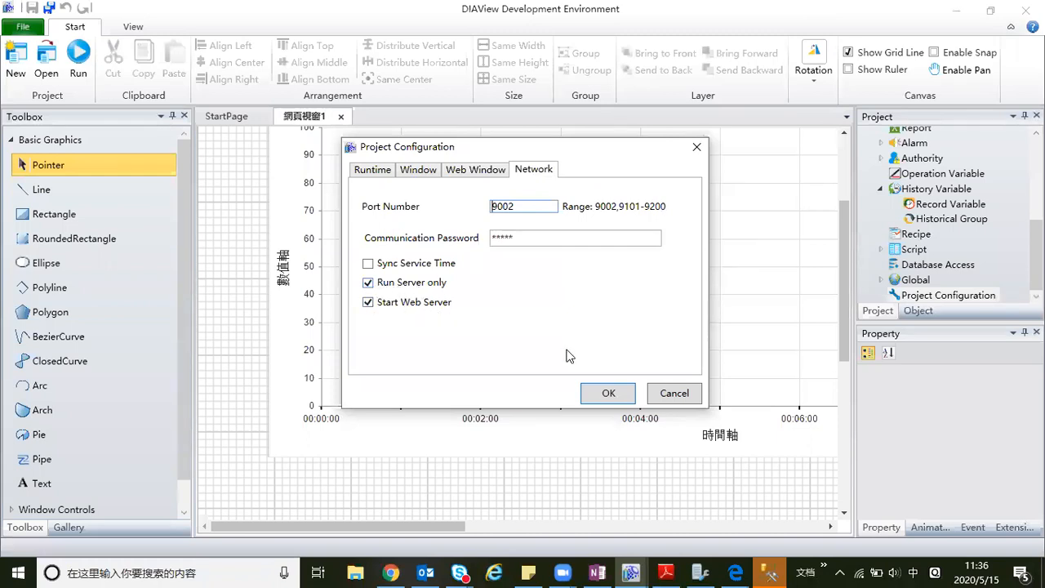
click(609, 394)
click(213, 354)
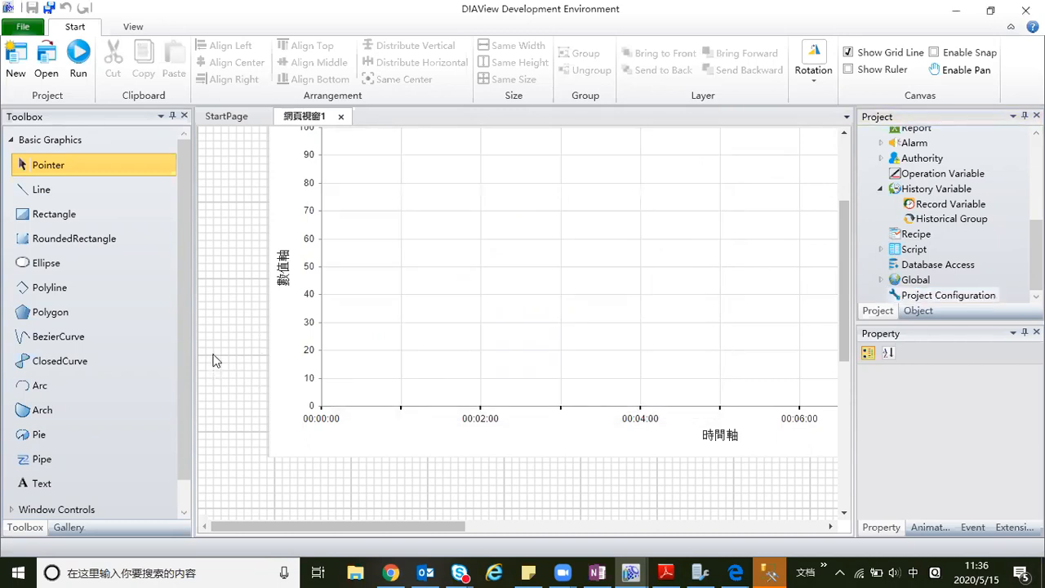